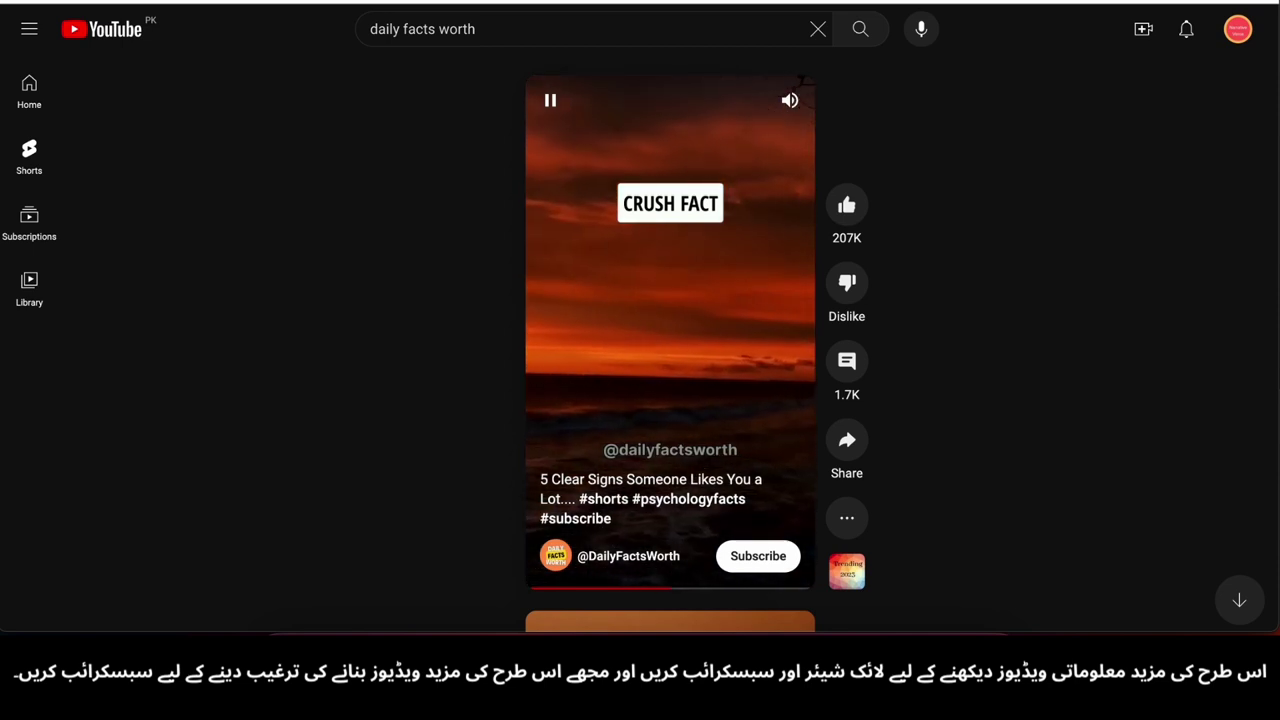
pyautogui.scroll(-2, 671, 271)
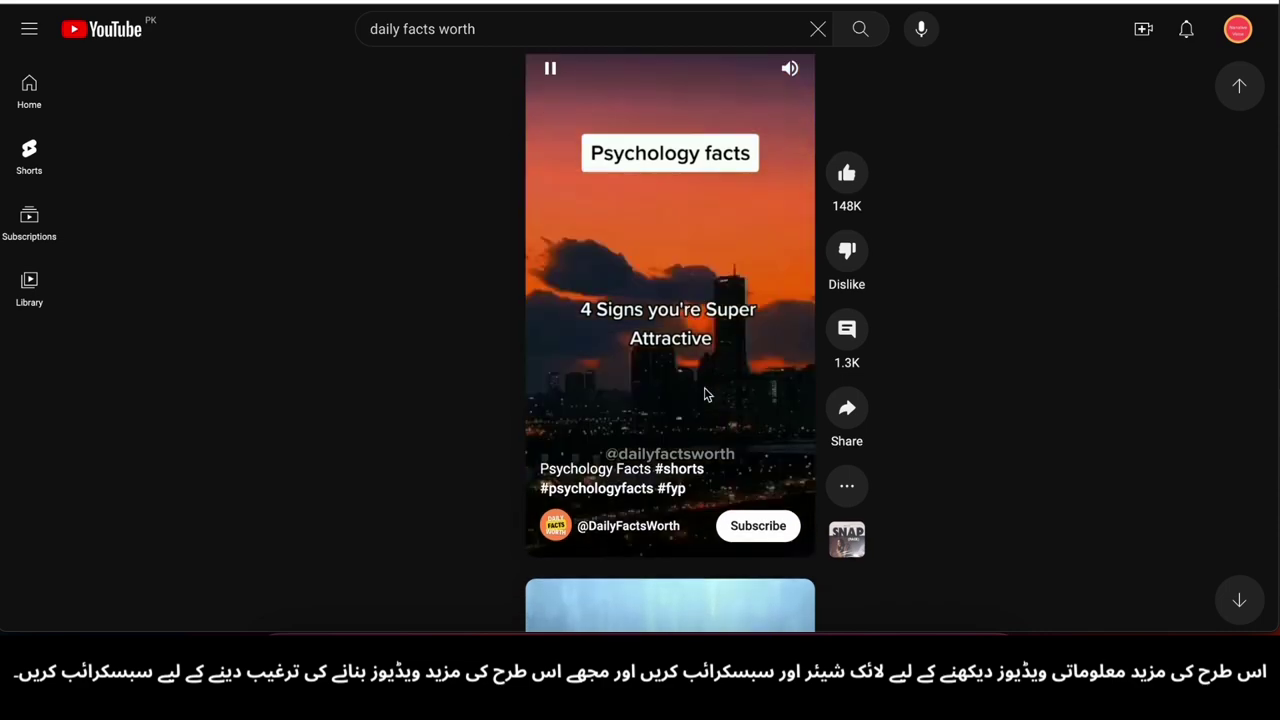
pyautogui.scroll(-1, 683, 341)
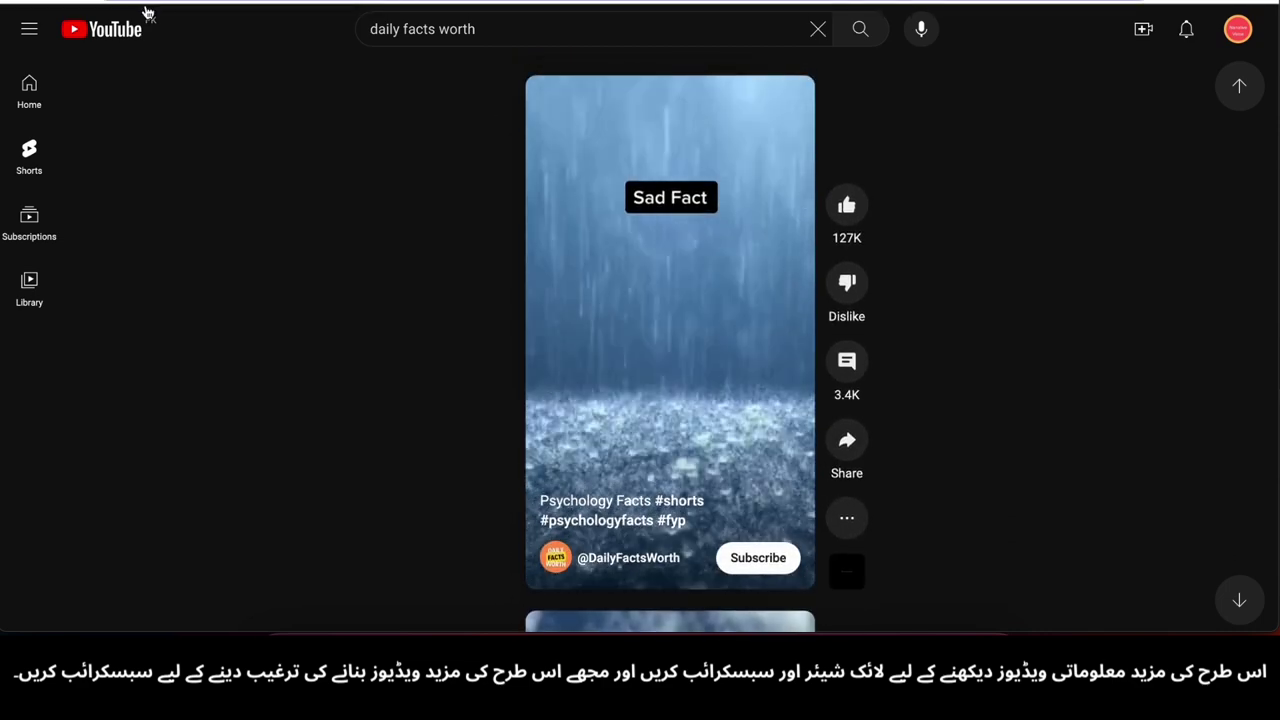
pyautogui.scroll(-1, 758, 260)
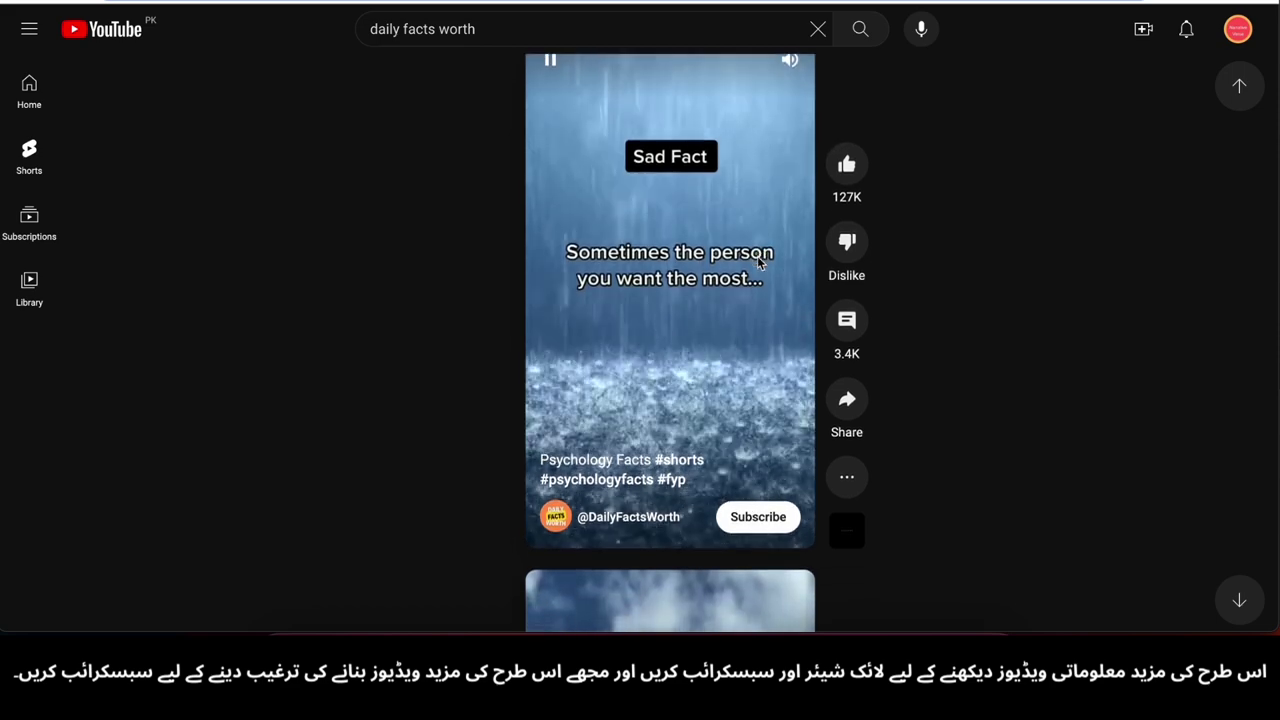
pyautogui.scroll(-1, 752, 319)
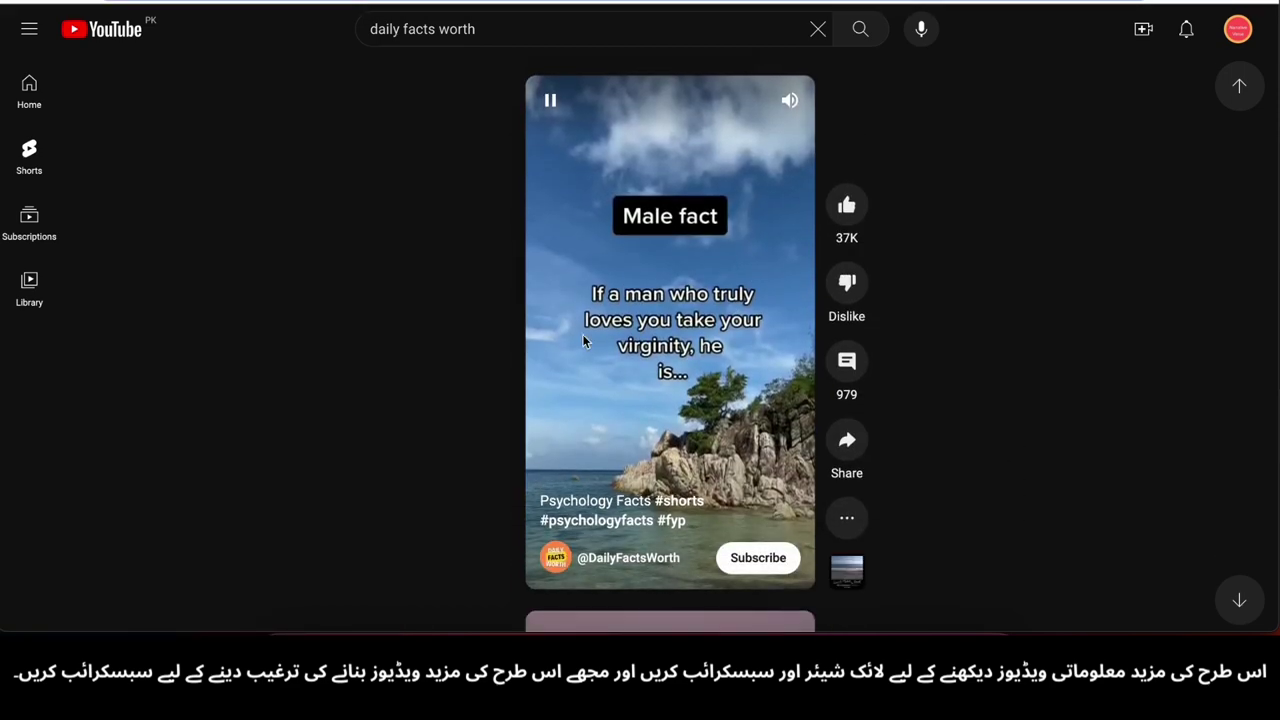
pyautogui.scroll(-1, 585, 342)
pyautogui.scroll(-1, 363, 370)
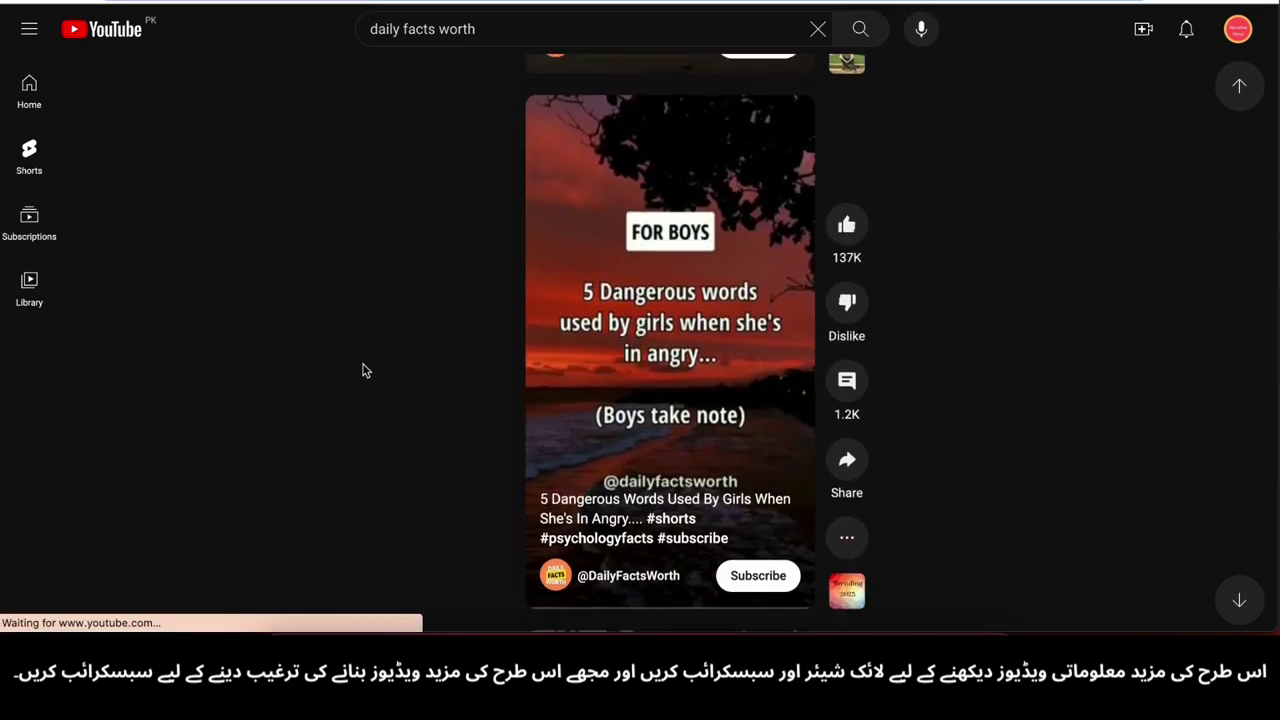
pyautogui.scroll(-1, 700, 363)
pyautogui.scroll(-1, 705, 385)
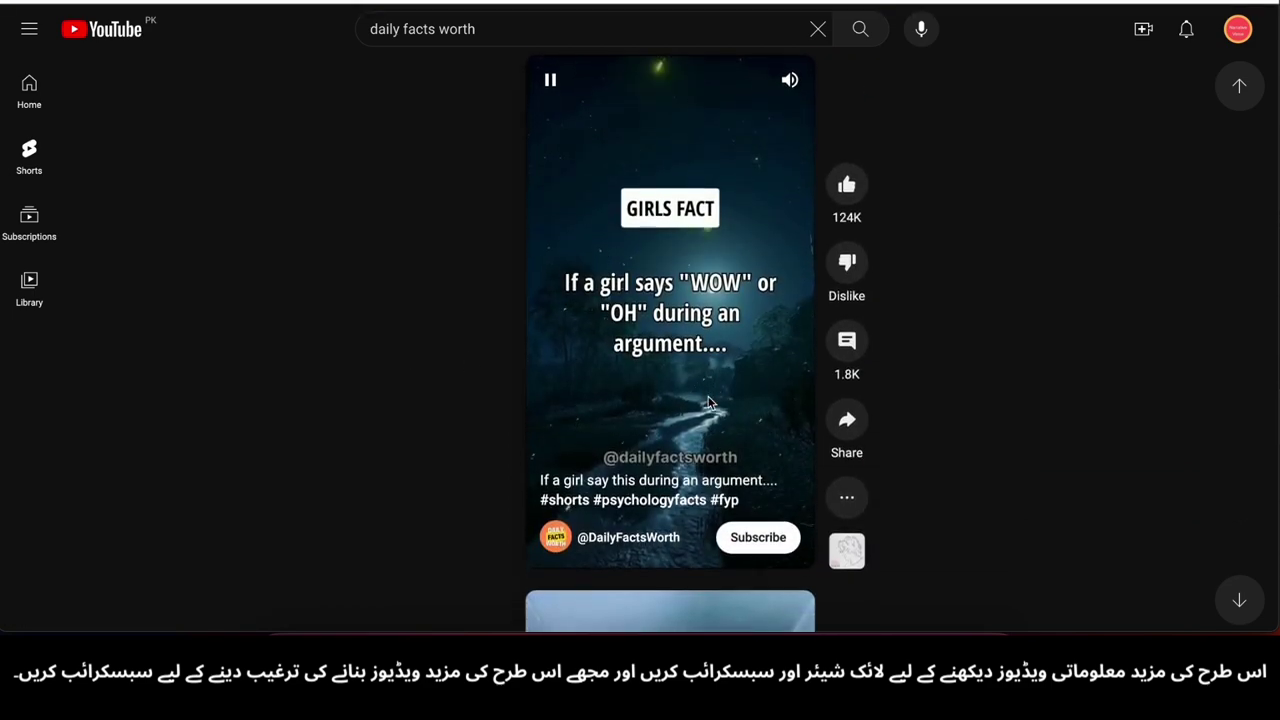
pyautogui.scroll(-1, 707, 402)
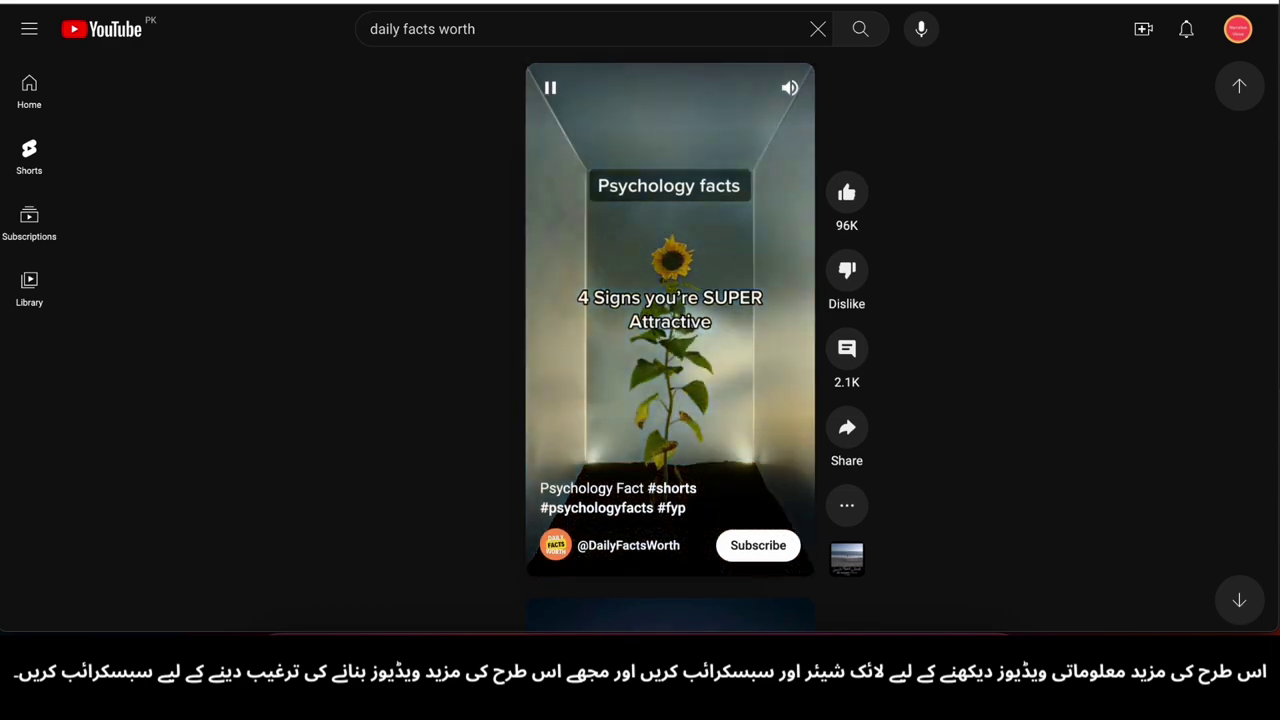
pyautogui.scroll(-1, 700, 360)
pyautogui.scroll(-1, 708, 396)
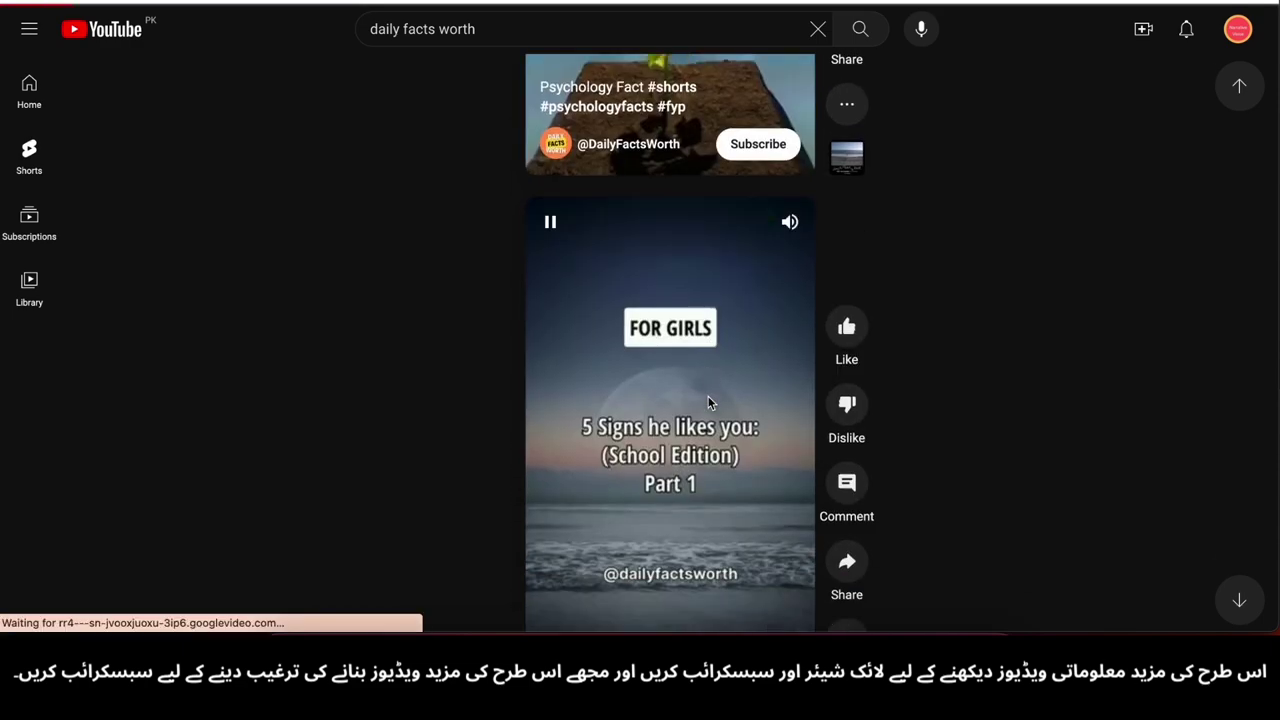
pyautogui.scroll(-1, 708, 396)
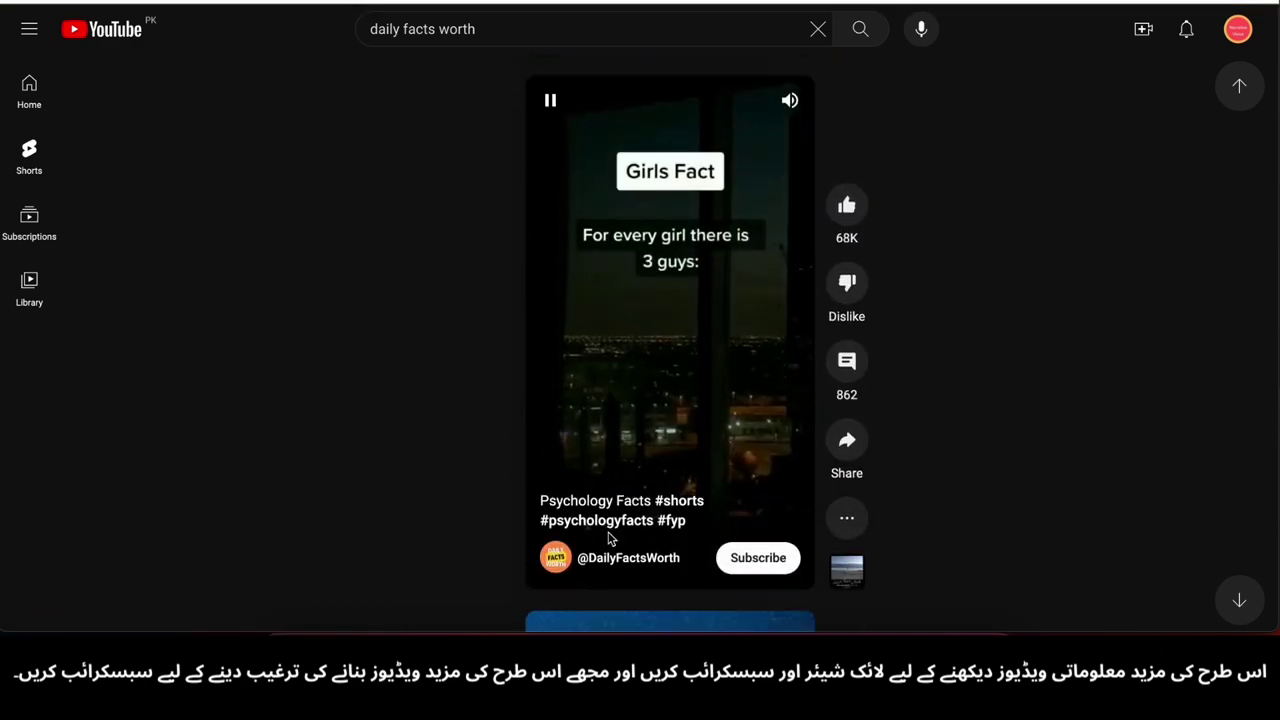
pyautogui.click(612, 559)
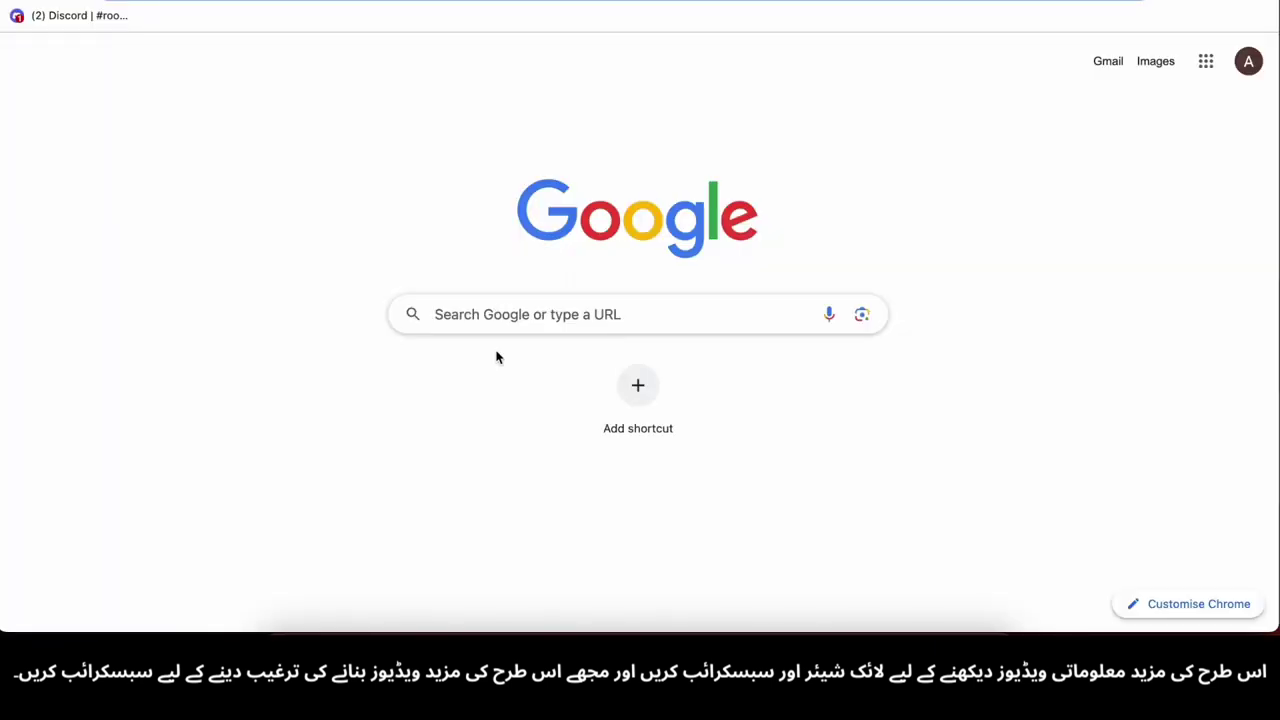
# - Search Google for "social blade" and open the Social Blade website
pyautogui.click(511, 323)
pyautogui.write('socia')
pyautogui.press('Return')
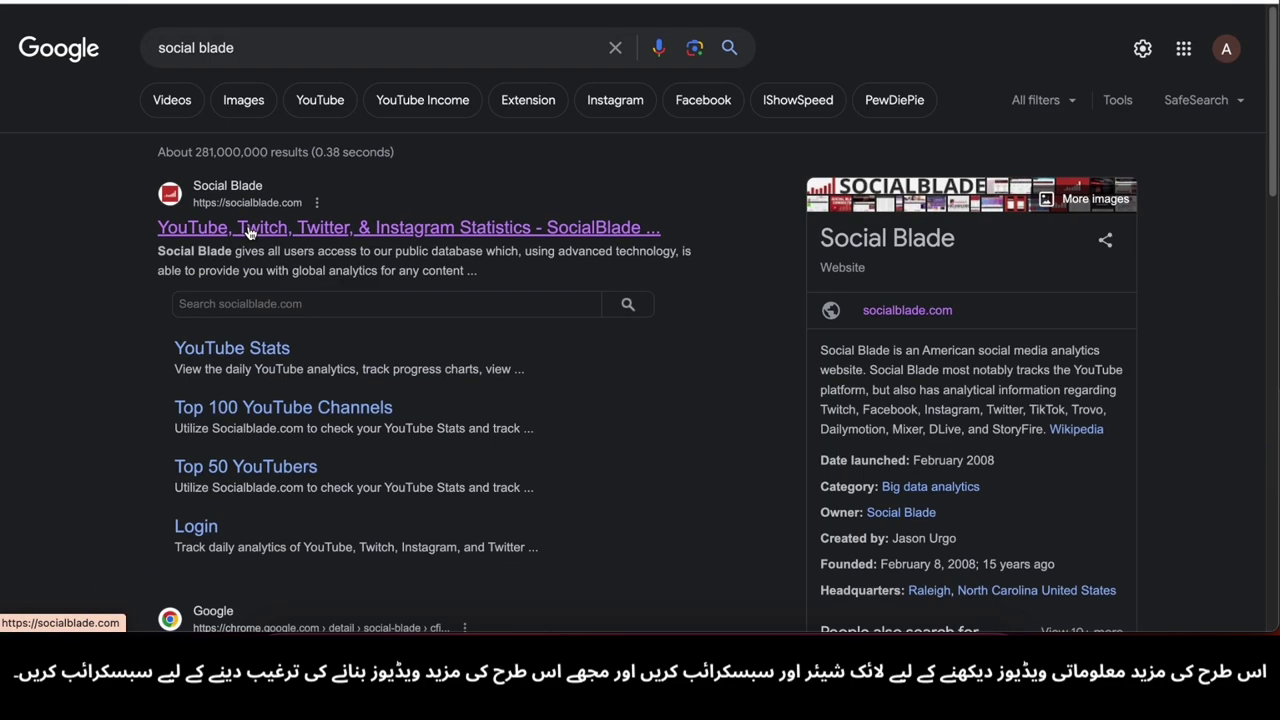
pyautogui.click(250, 228)
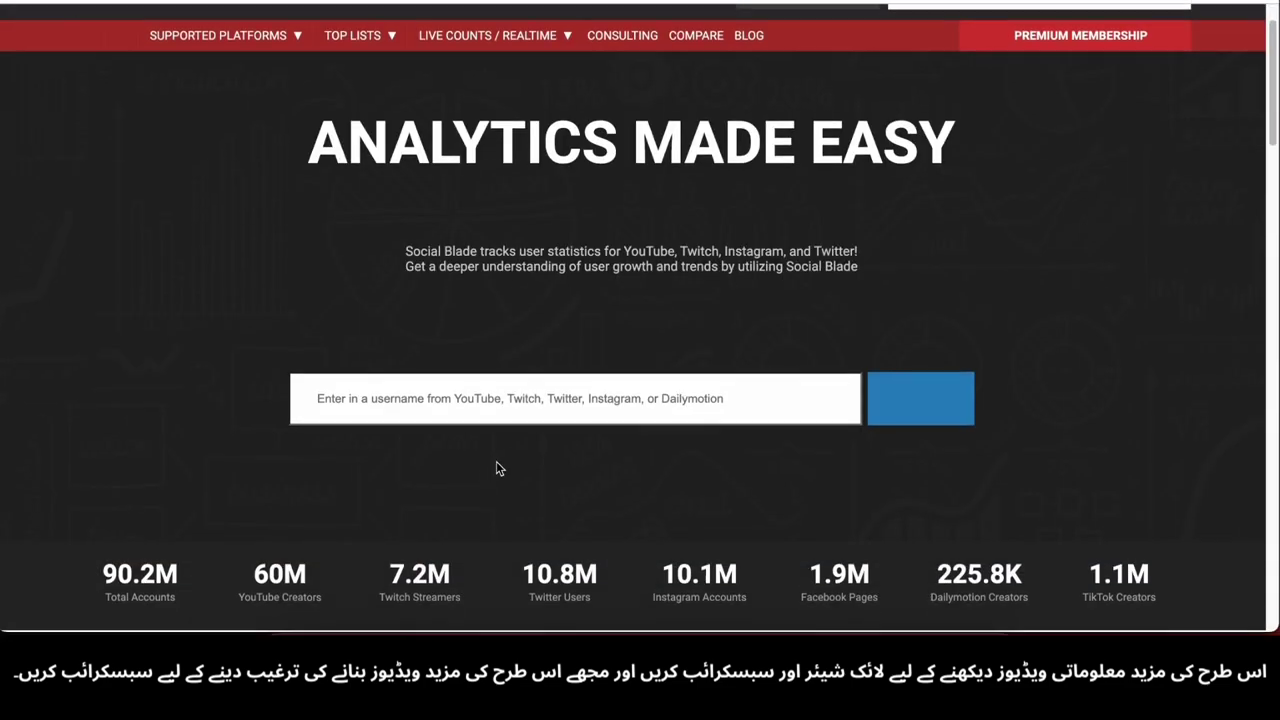
pyautogui.scroll(-1, 496, 468)
pyautogui.click(394, 366)
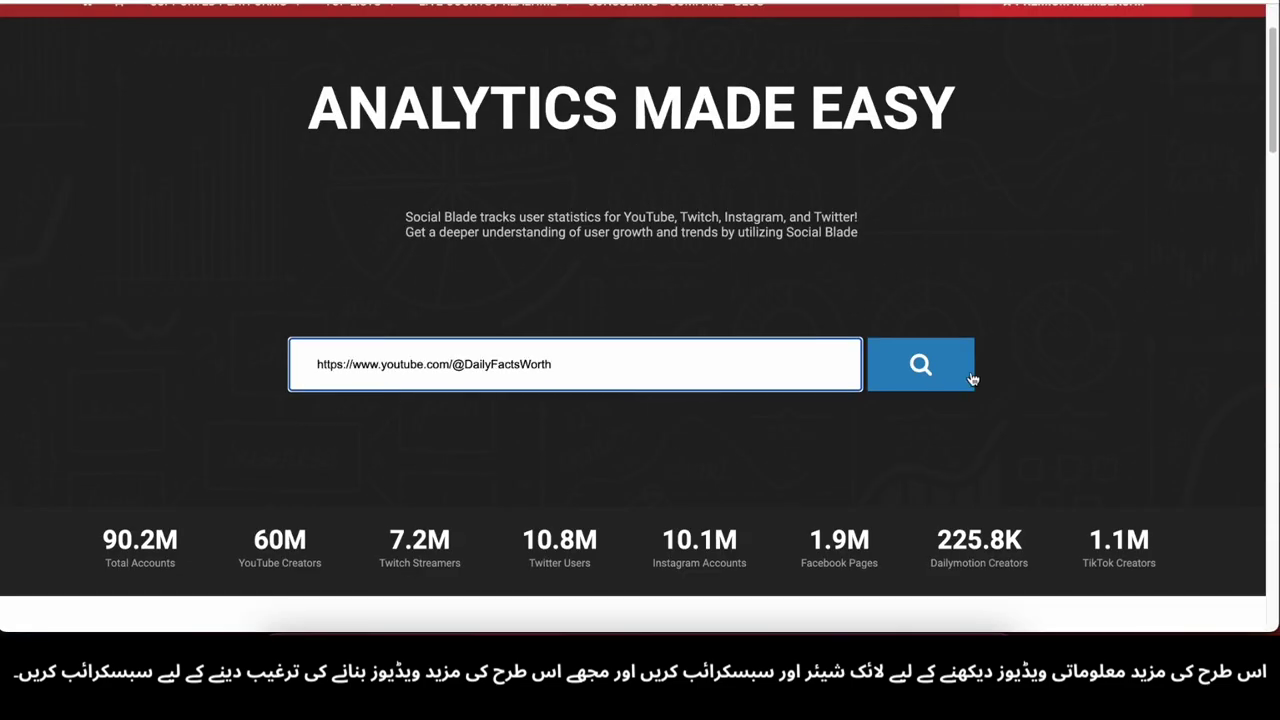
pyautogui.click(968, 376)
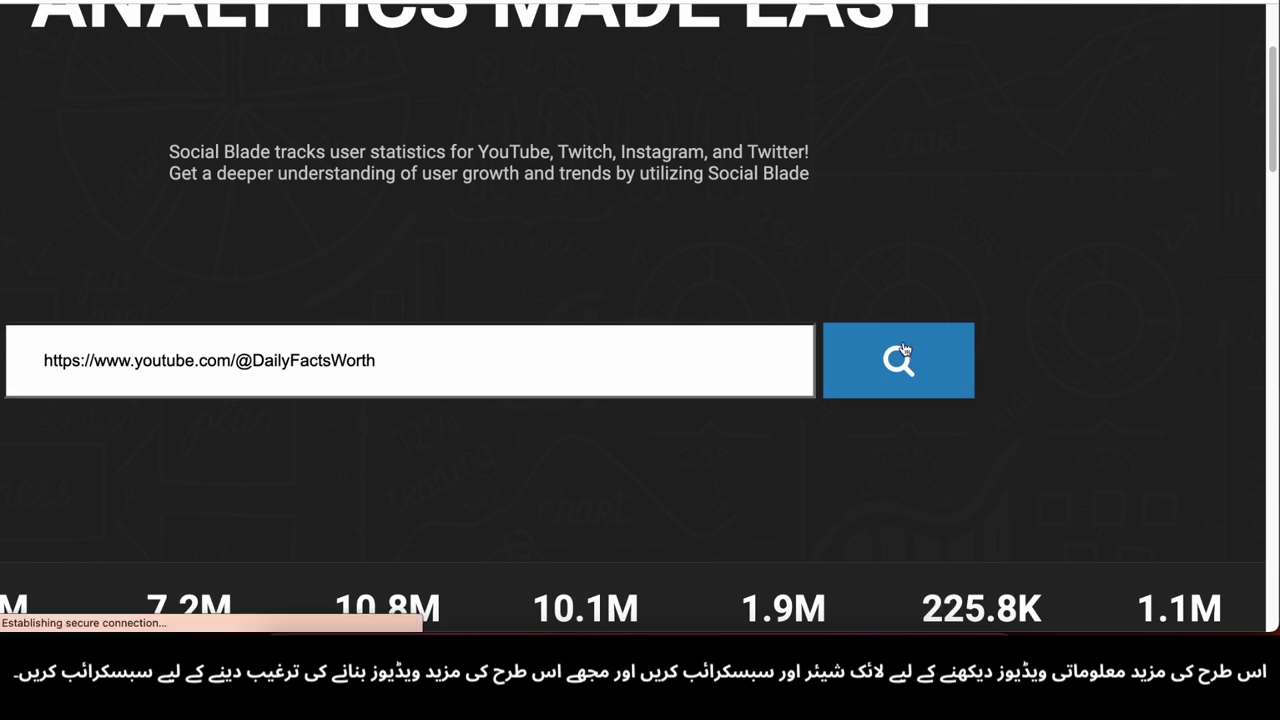
# - Examine the Daily Facts Worth channel's estimated monthly and yearly earnings, number of uploads and subscriber count
pyautogui.scroll(-5, 849, 323)
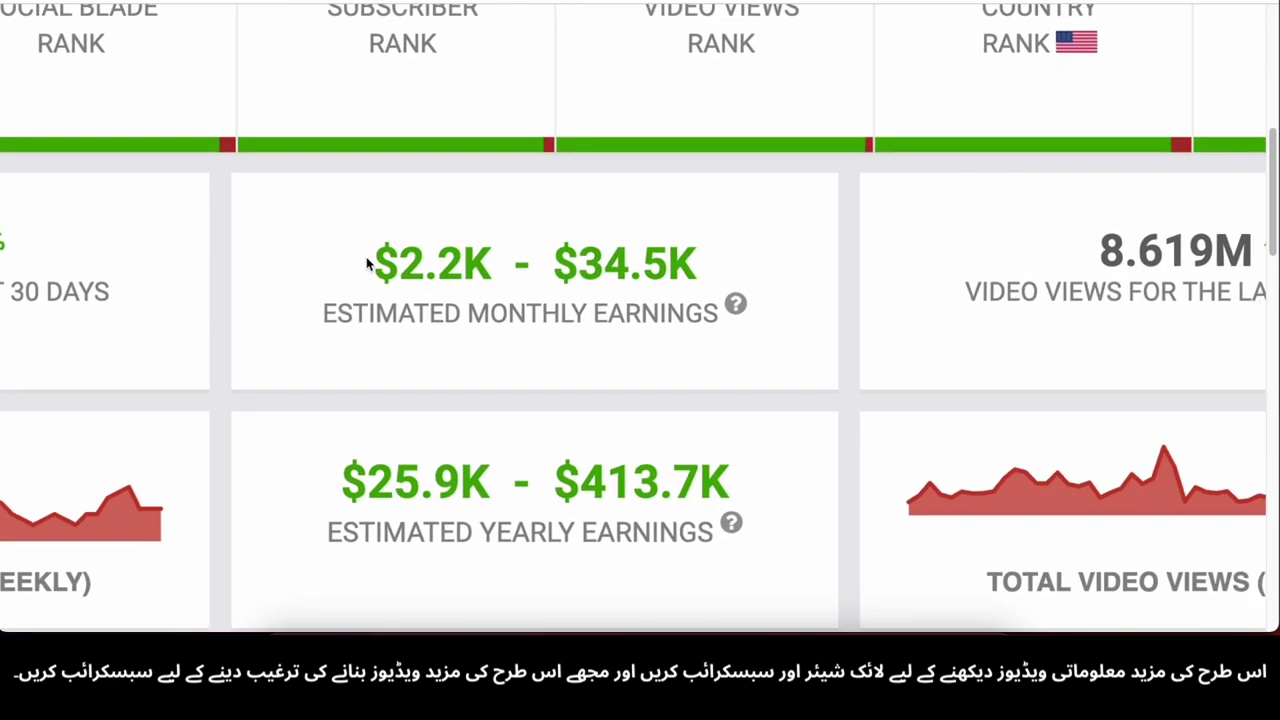
pyautogui.moveTo(642, 260); pyautogui.dragTo(801, 268)
pyautogui.moveTo(568, 266); pyautogui.dragTo(800, 268)
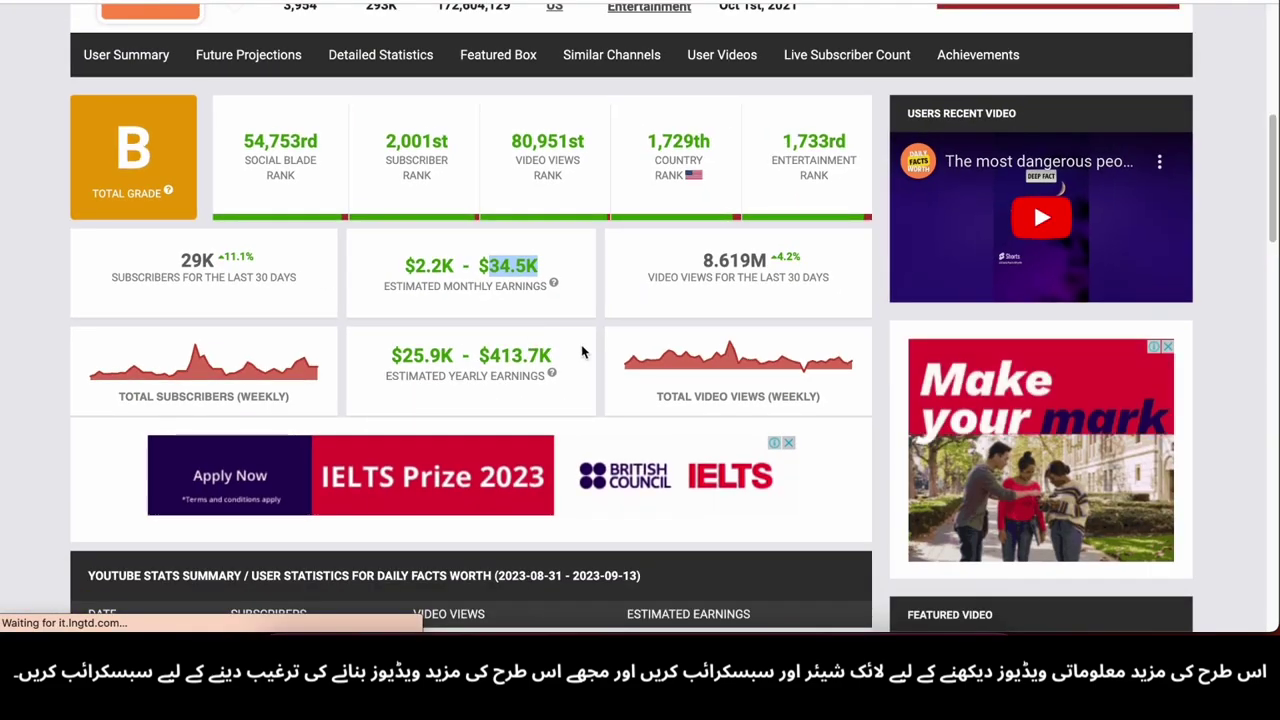
pyautogui.click(801, 453)
pyautogui.scroll(3, 658, 419)
pyautogui.scroll(2, 320, 183)
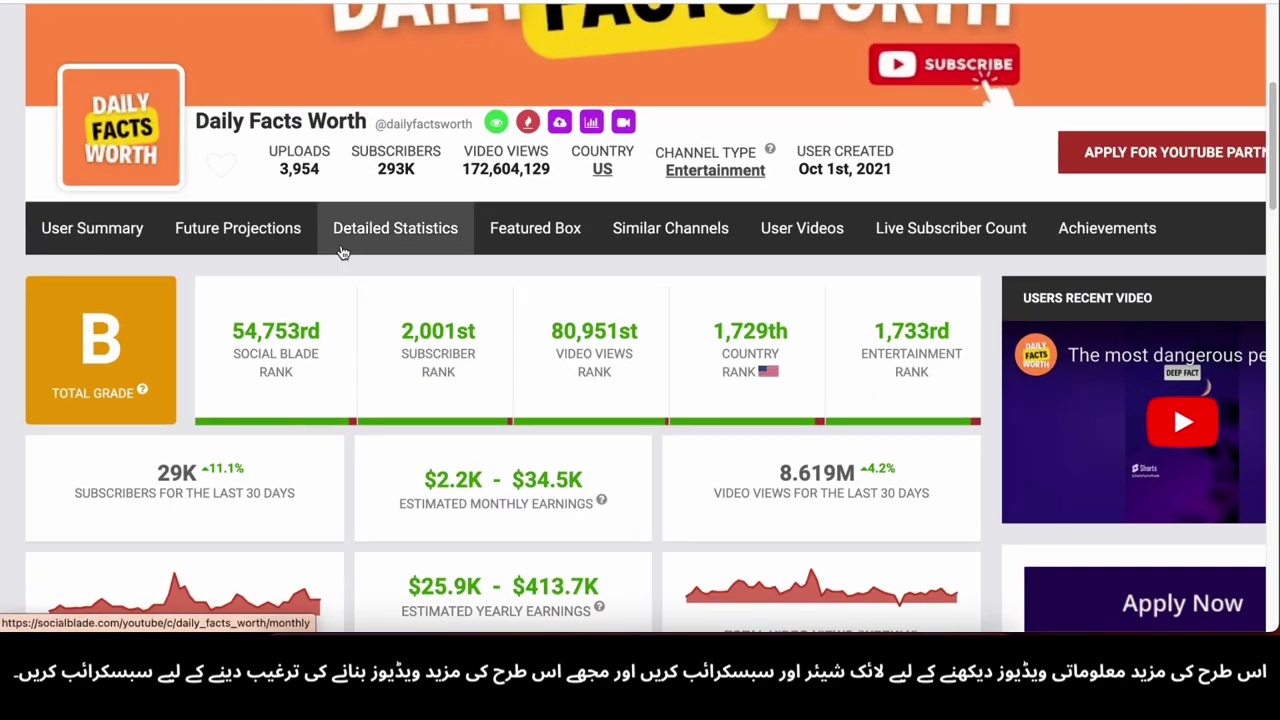
pyautogui.scroll(5, 306, 182)
pyautogui.scroll(4, 306, 182)
pyautogui.moveTo(284, 183); pyautogui.dragTo(384, 194)
pyautogui.click(386, 199)
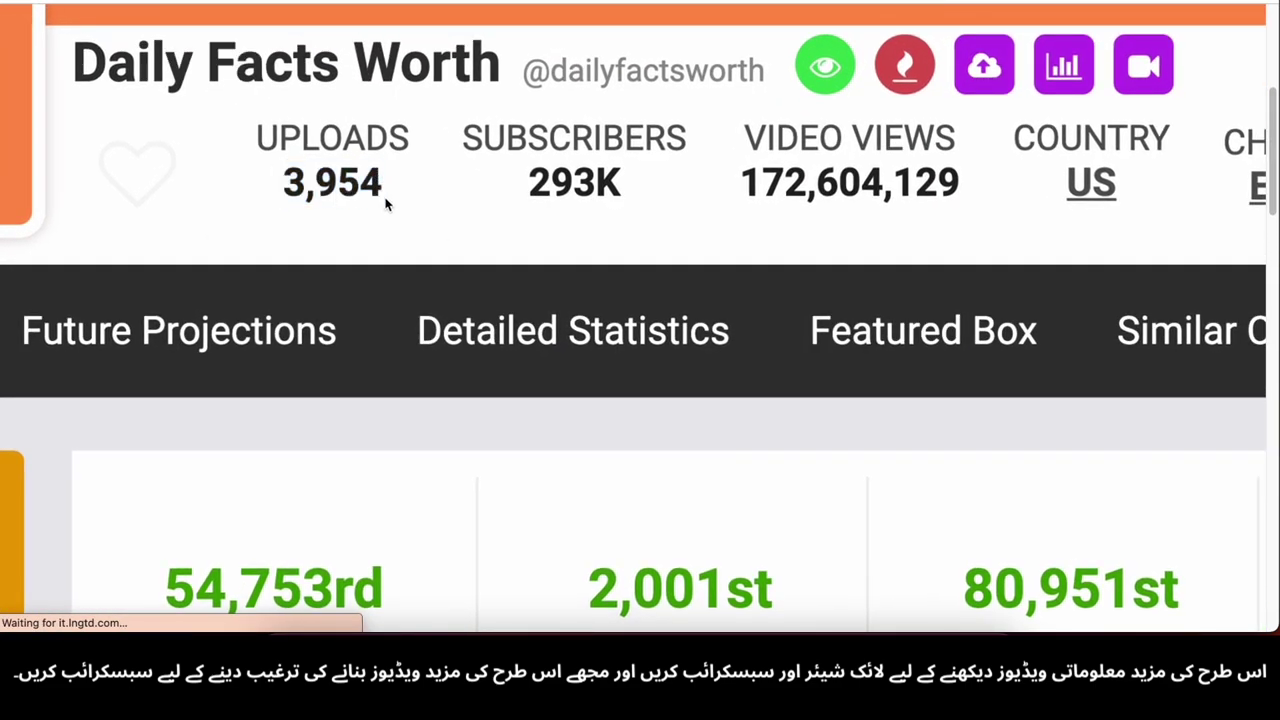
pyautogui.moveTo(537, 190); pyautogui.dragTo(830, 138)
pyautogui.scroll(-5, 726, 203)
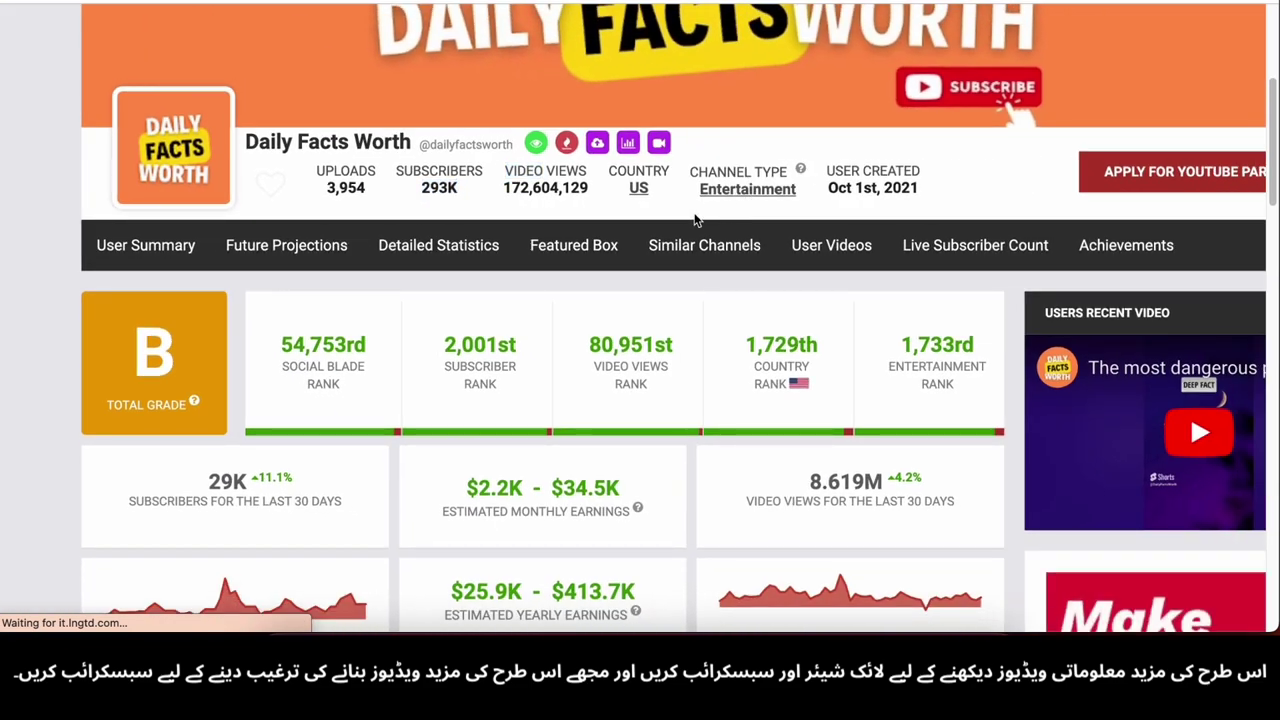
pyautogui.scroll(-3, 697, 220)
pyautogui.scroll(5, 500, 195)
pyautogui.tripleClick(507, 245)
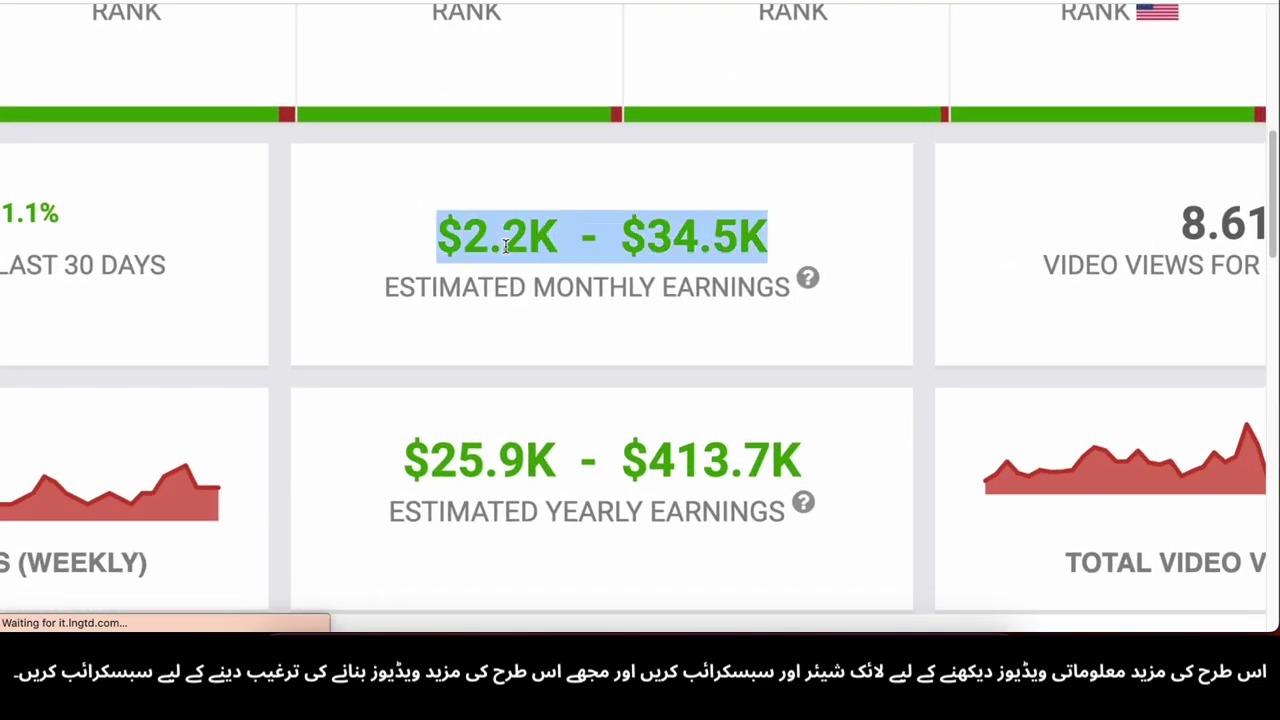
# - Examine the daily estimated earnings, subscribers and video views in the YouTube stats summary table
pyautogui.scroll(-5, 507, 245)
pyautogui.scroll(-5, 631, 262)
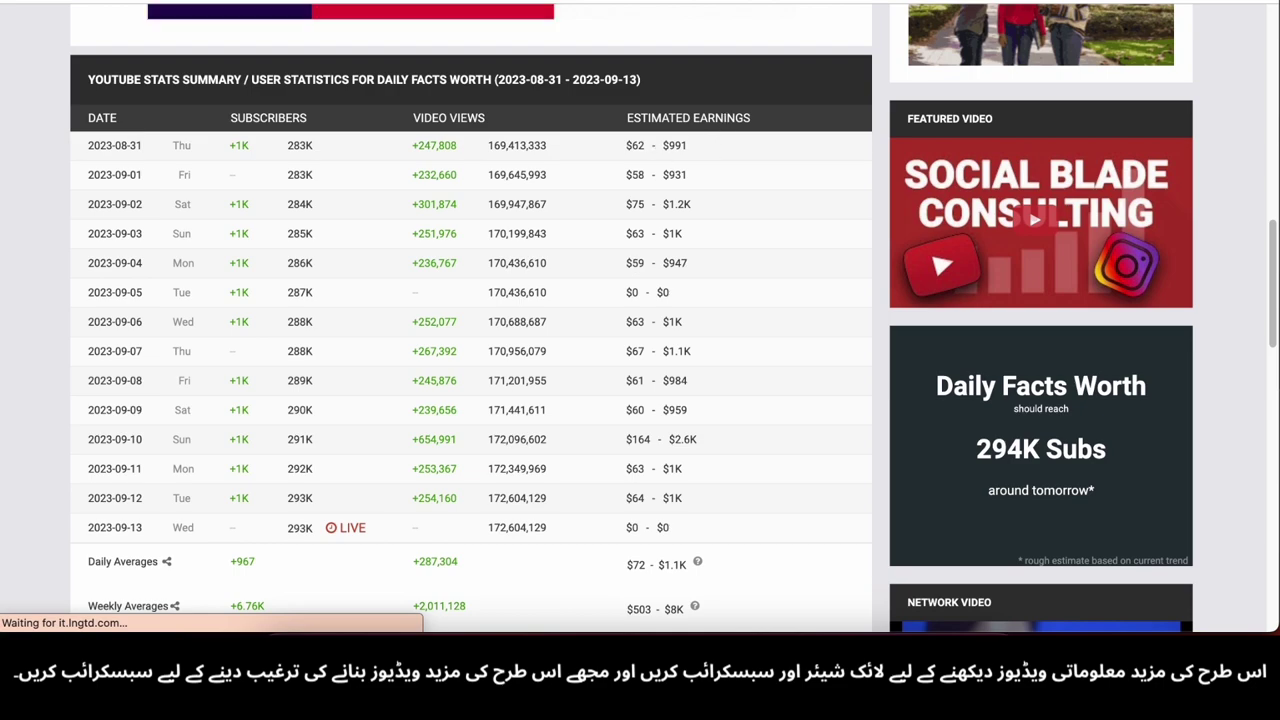
pyautogui.scroll(5, 632, 146)
pyautogui.moveTo(626, 144); pyautogui.dragTo(777, 300)
pyautogui.scroll(-5, 777, 282)
pyautogui.click(775, 281)
pyautogui.scroll(-3, 769, 280)
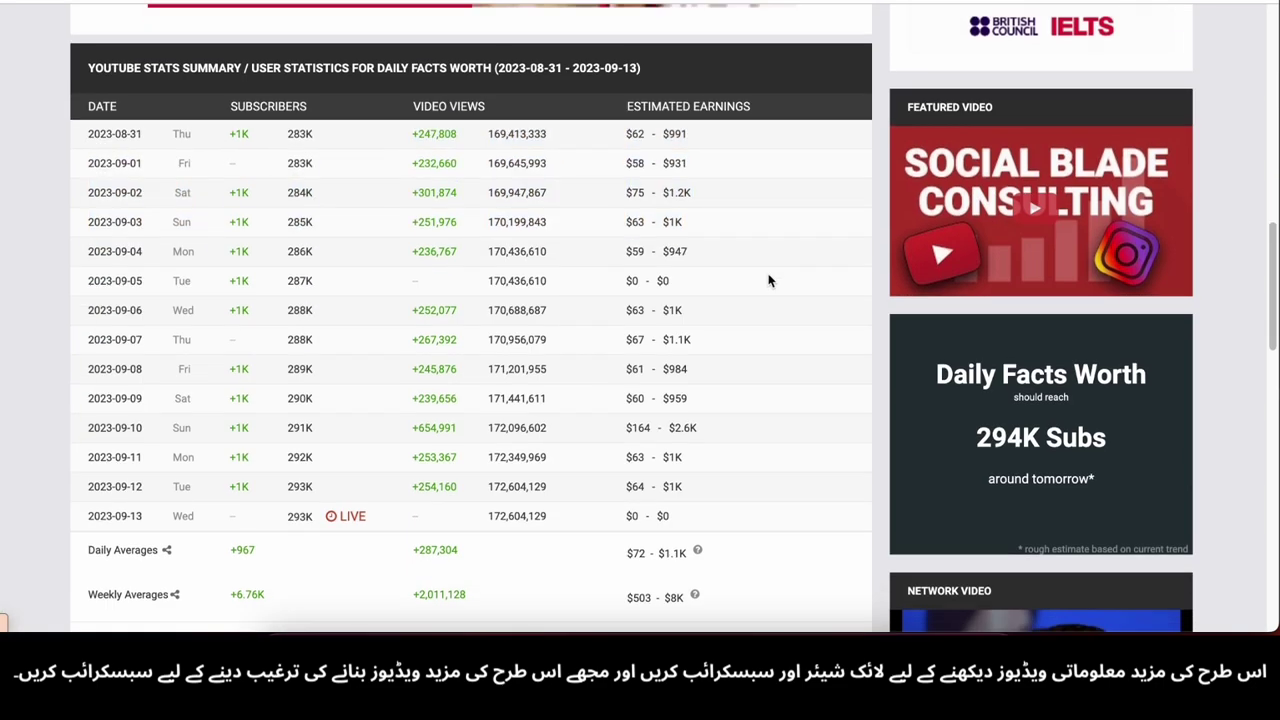
pyautogui.scroll(5, 687, 190)
pyautogui.scroll(-2, 691, 172)
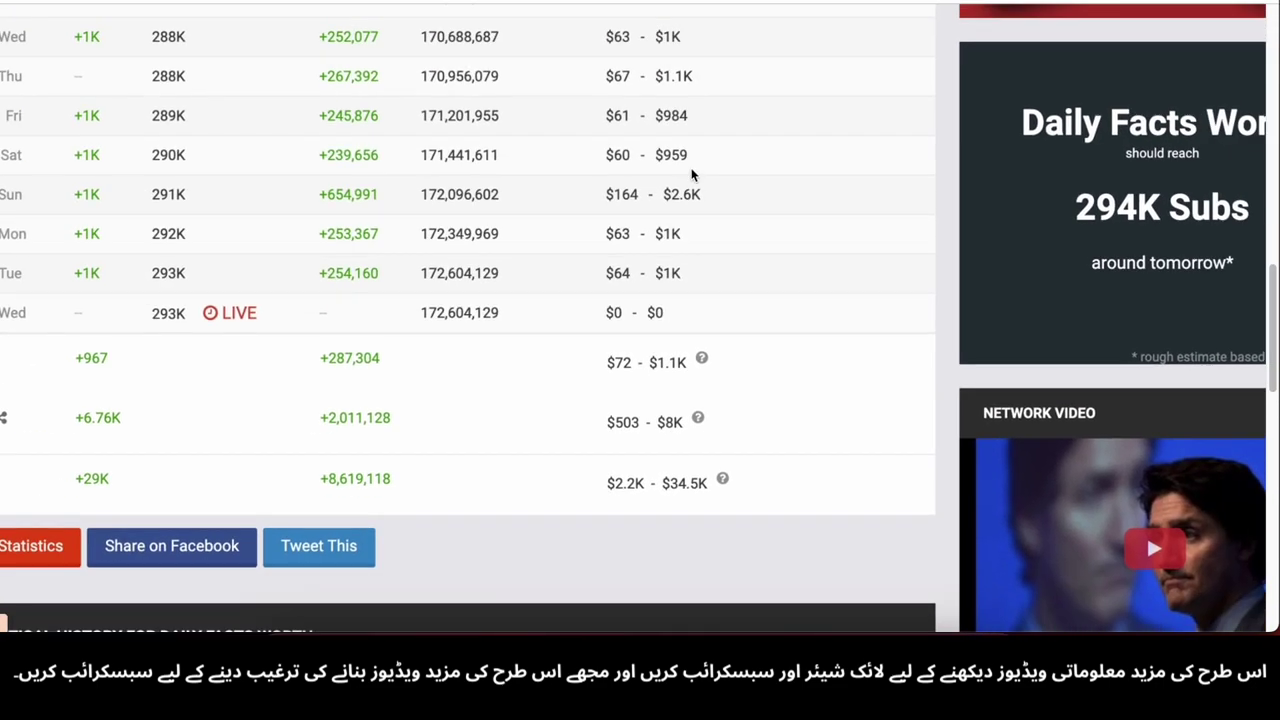
pyautogui.scroll(3, 692, 174)
# - Examine the charts of monthly gained video views and subscribers, and return to the channel overview
pyautogui.scroll(-10, 690, 176)
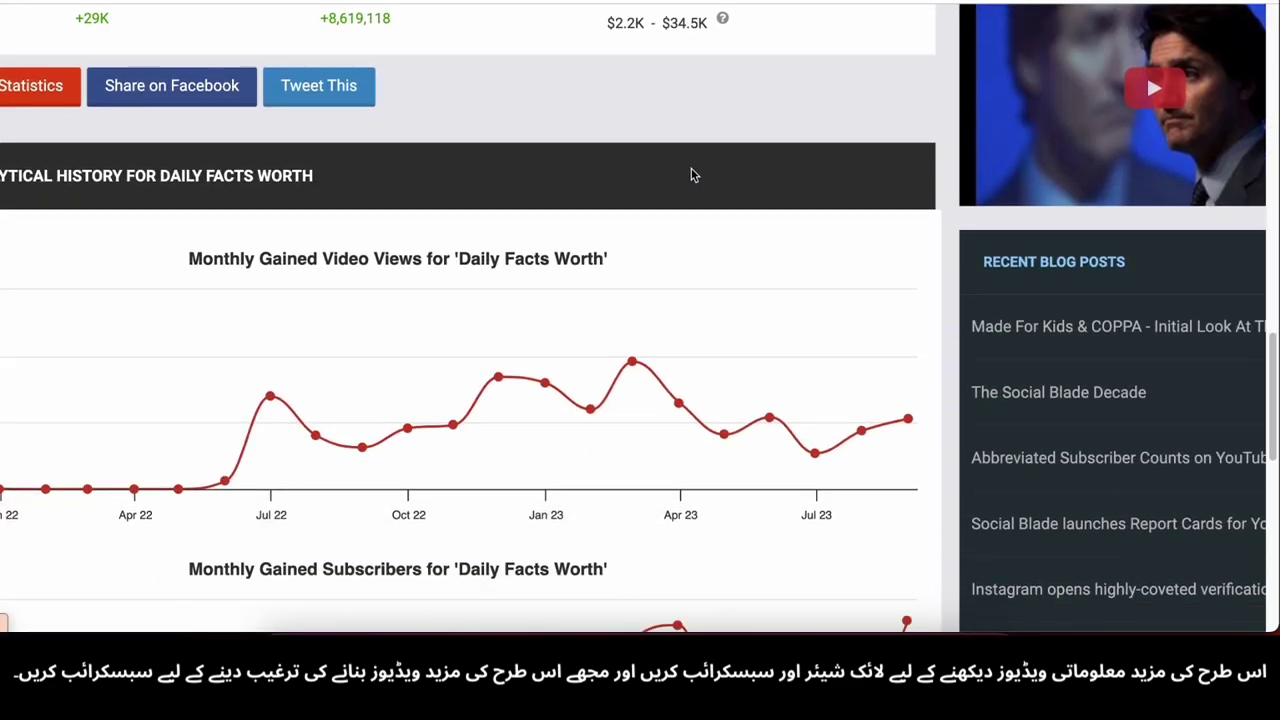
pyautogui.scroll(-2, 626, 200)
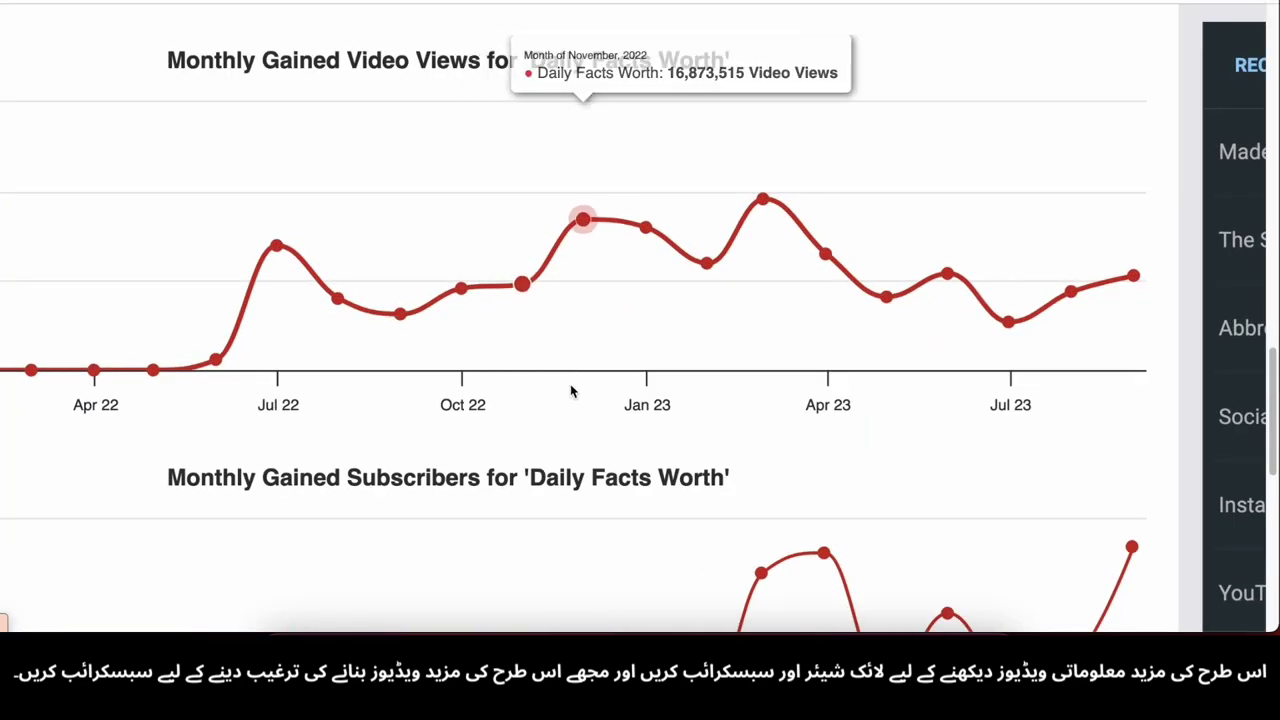
pyautogui.scroll(-5, 778, 258)
pyautogui.scroll(-3, 880, 522)
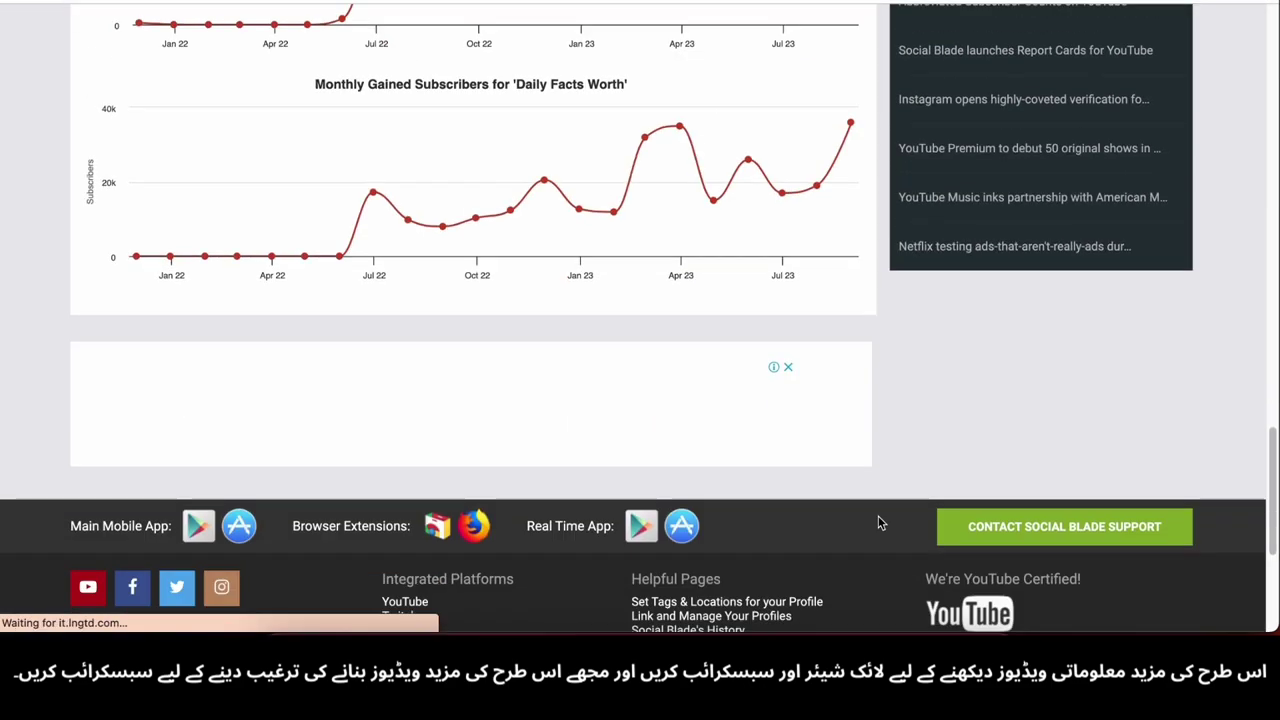
pyautogui.scroll(3, 879, 520)
pyautogui.scroll(10, 878, 516)
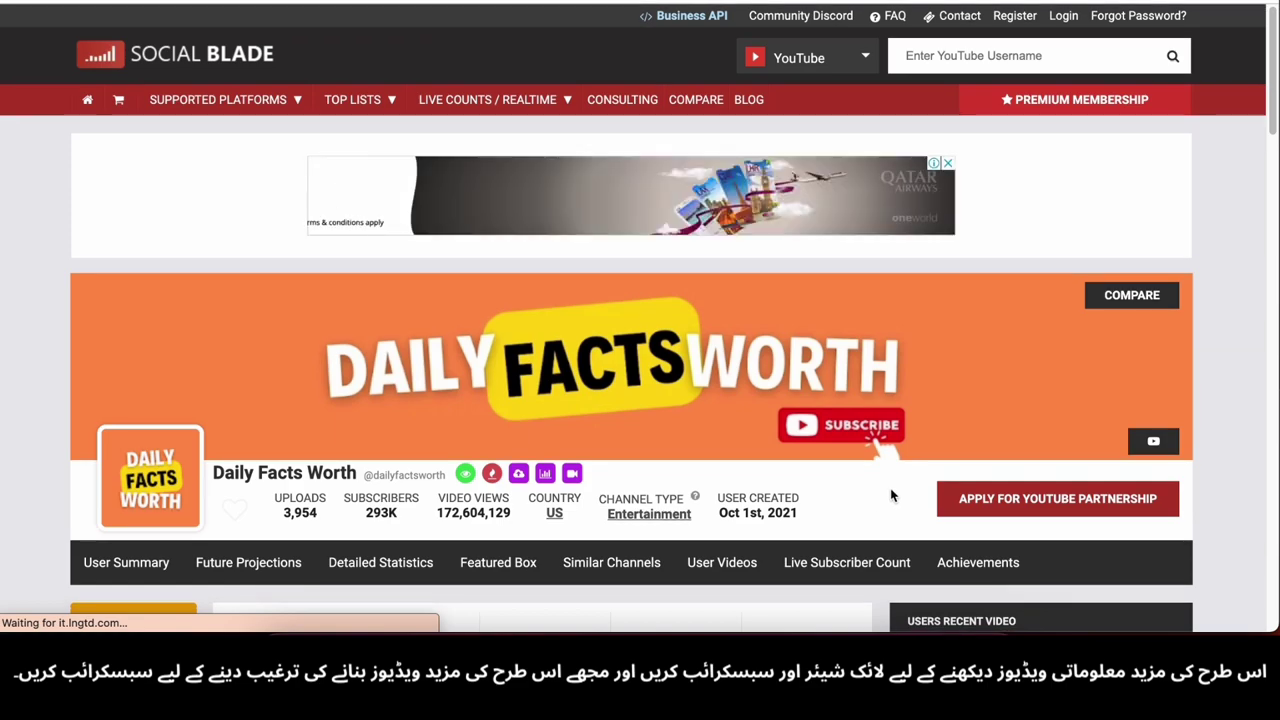
# - Search Google for "google bard" in a new tab and open the Bard website
pyautogui.press('super+shift+5')
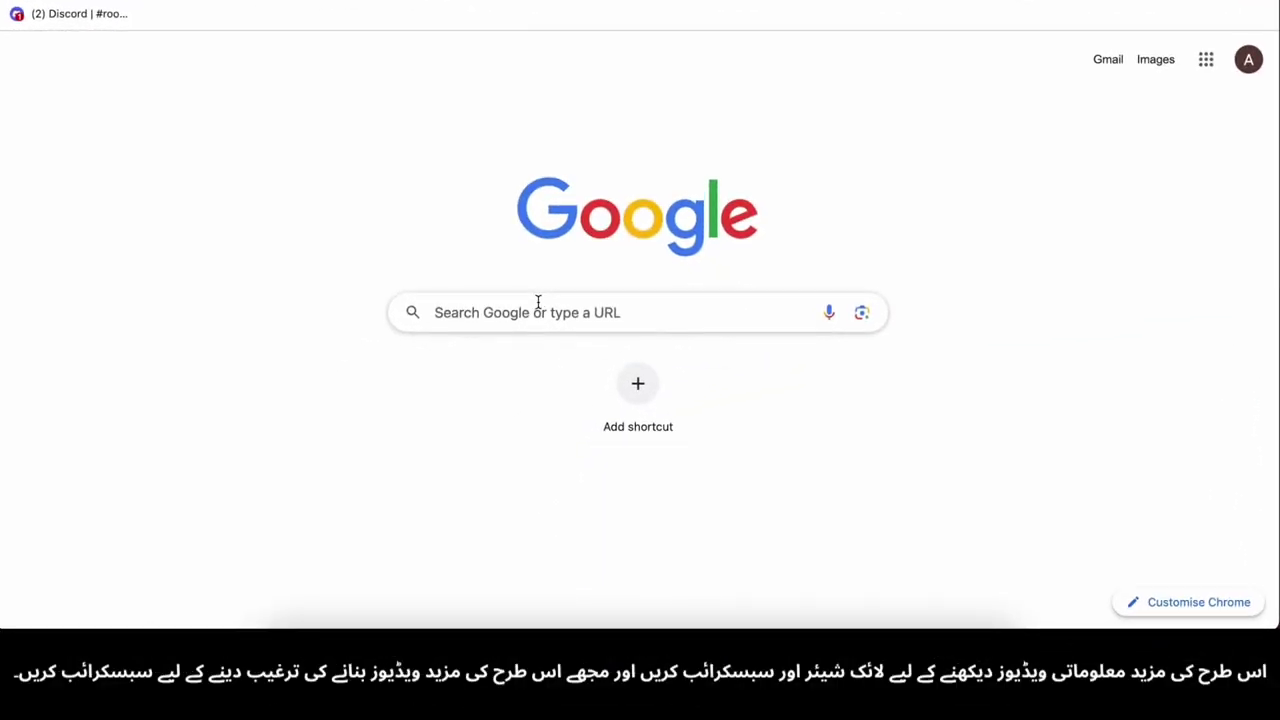
pyautogui.click(537, 303)
pyautogui.write("google bard'")
pyautogui.press('BackSpace')
pyautogui.press('Return')
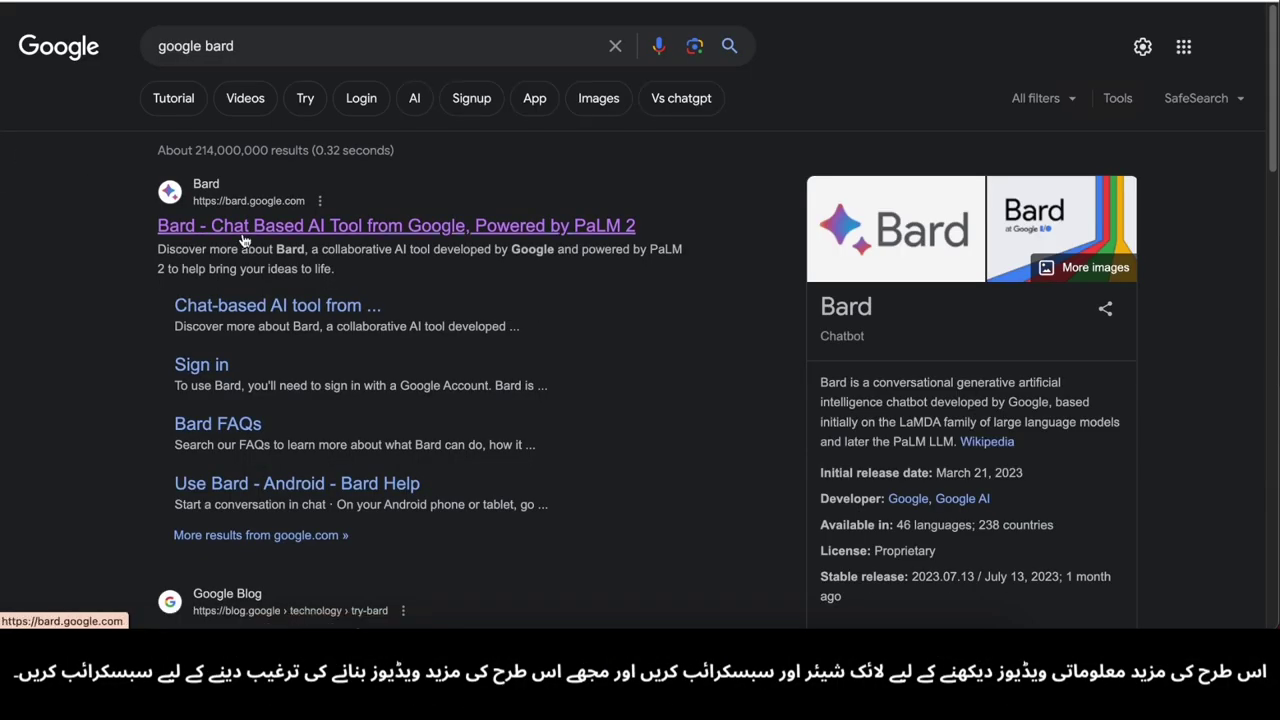
pyautogui.click(322, 218)
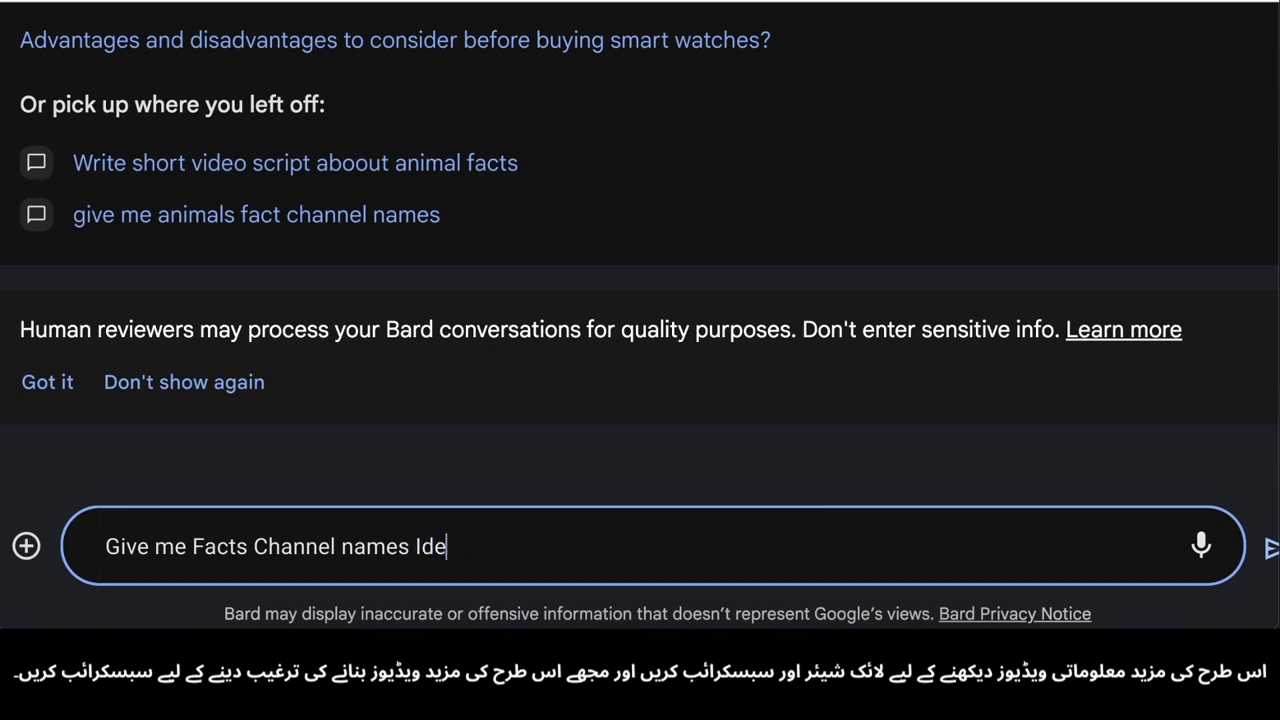
# - Ask Bard "Give me Facts Channel names Idea" and review its suggested channel names, specific topics and naming tips
pyautogui.press('Return')
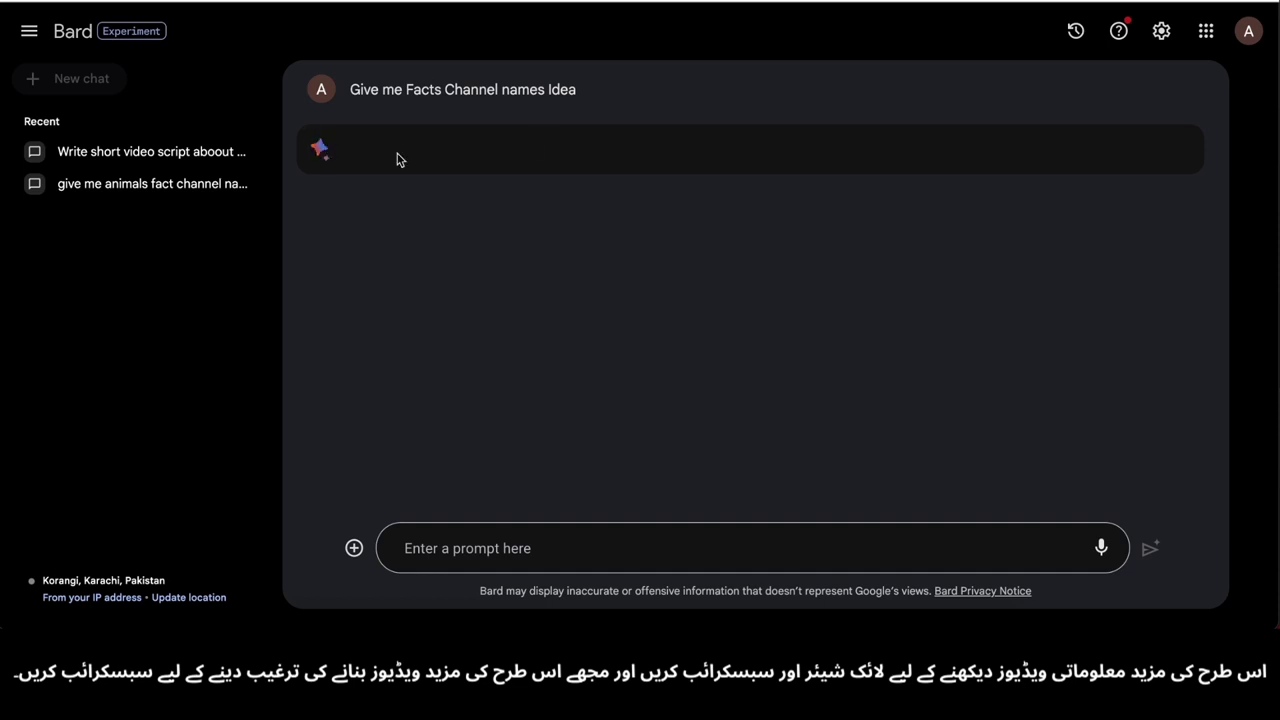
pyautogui.scroll(-10, 505, 263)
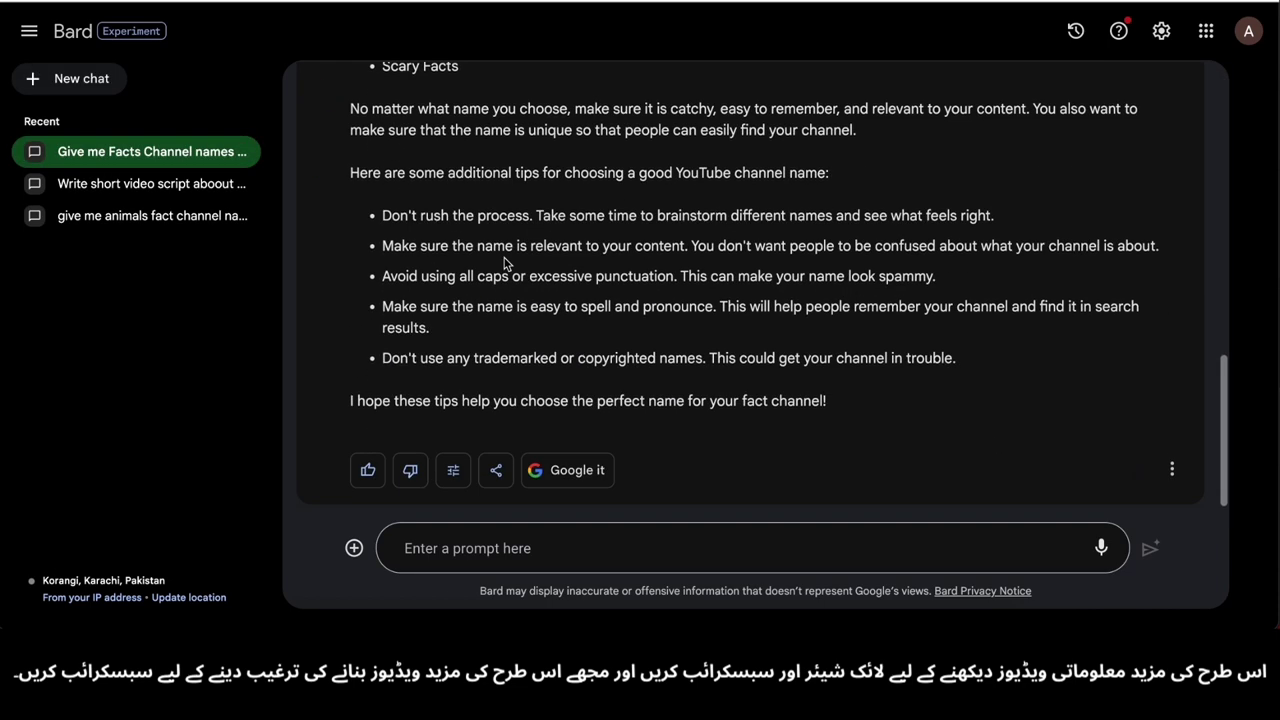
pyautogui.scroll(8, 505, 263)
pyautogui.scroll(3, 505, 263)
pyautogui.tripleClick(439, 217)
pyautogui.scroll(-2, 443, 337)
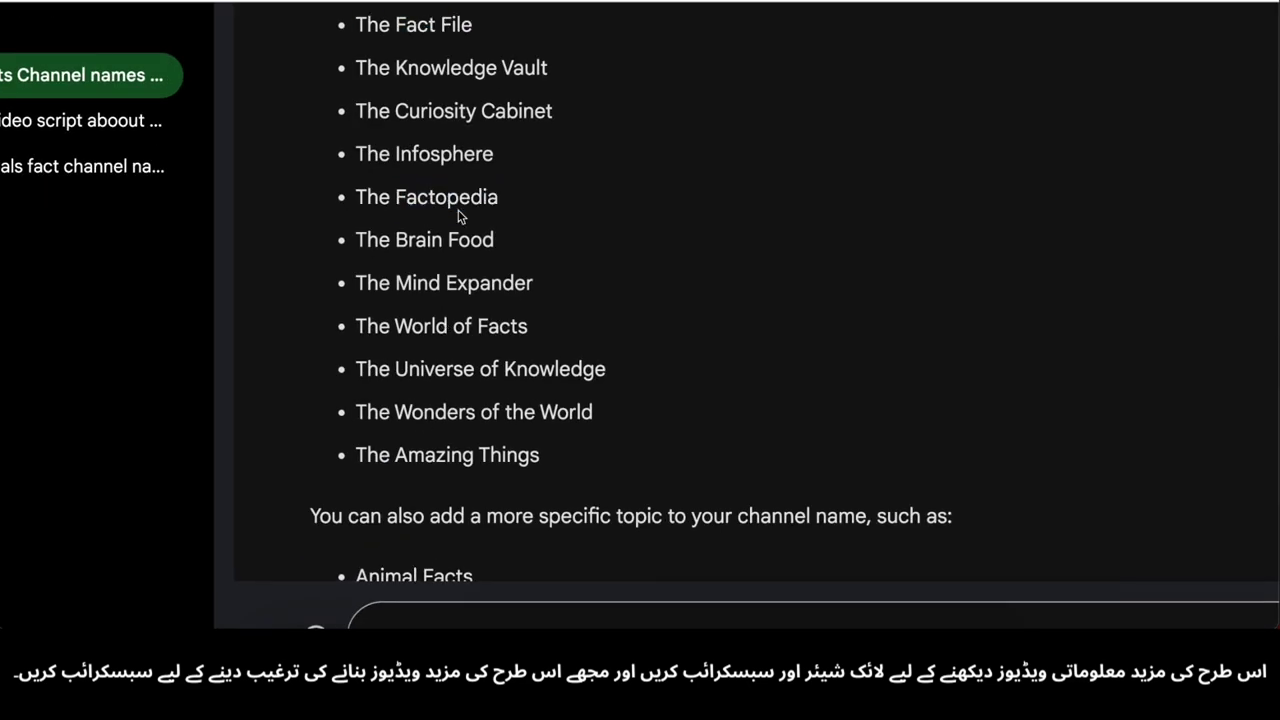
pyautogui.scroll(-5, 543, 137)
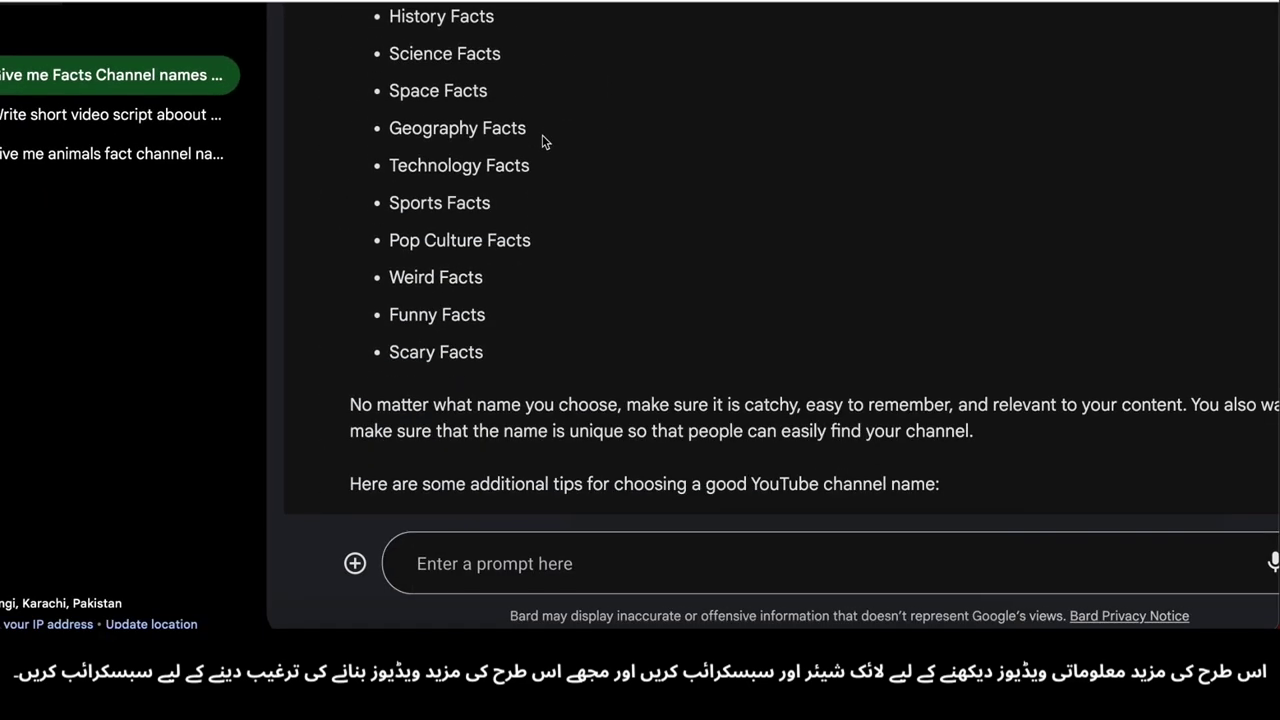
pyautogui.scroll(-1, 543, 141)
pyautogui.scroll(10, 543, 141)
pyautogui.scroll(-1, 445, 322)
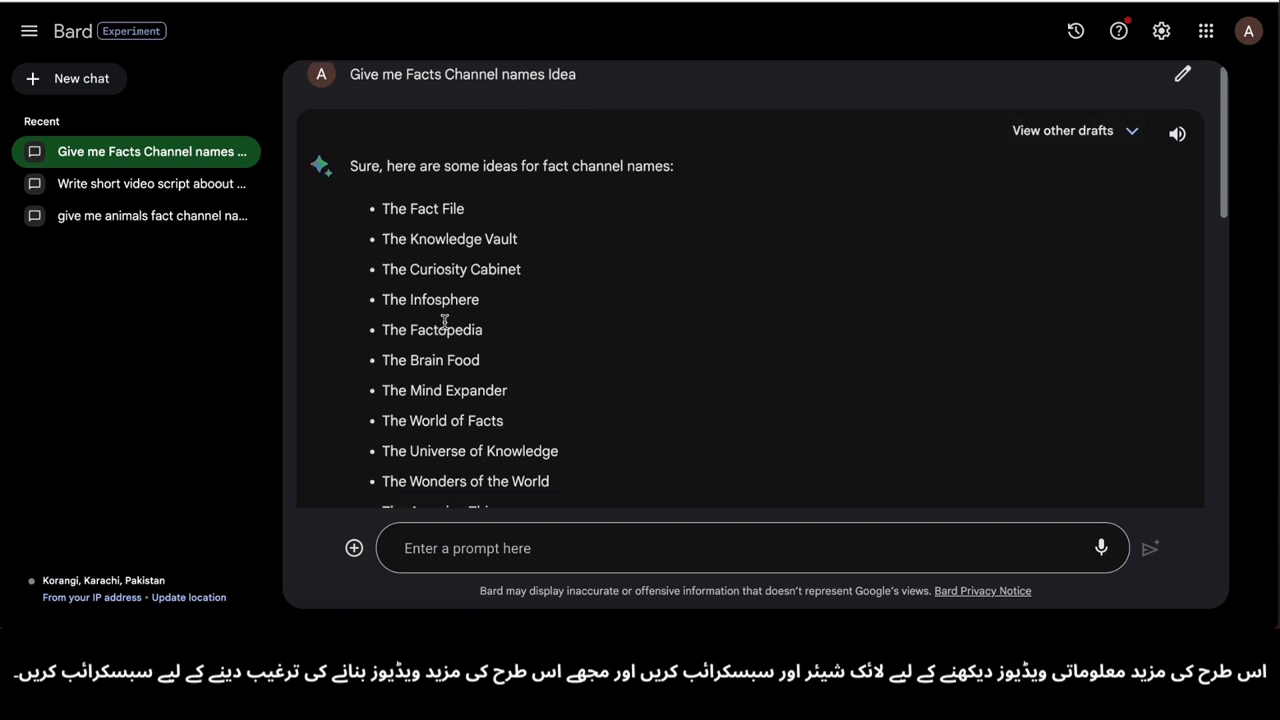
# - Ask Bard "Write channel description based on Facts Here" as a follow-up to the channel name ideas
pyautogui.scroll(-2, 444, 320)
pyautogui.scroll(-5, 511, 480)
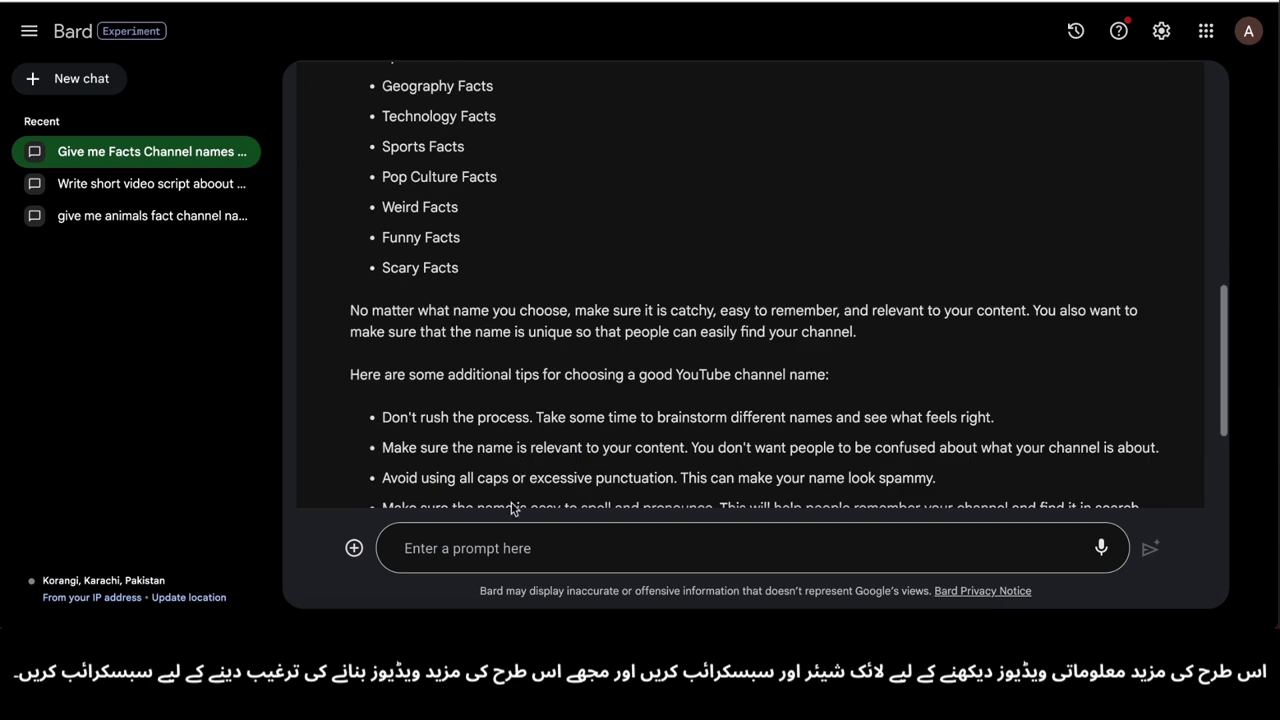
pyautogui.scroll(-2, 560, 510)
pyautogui.write("'")
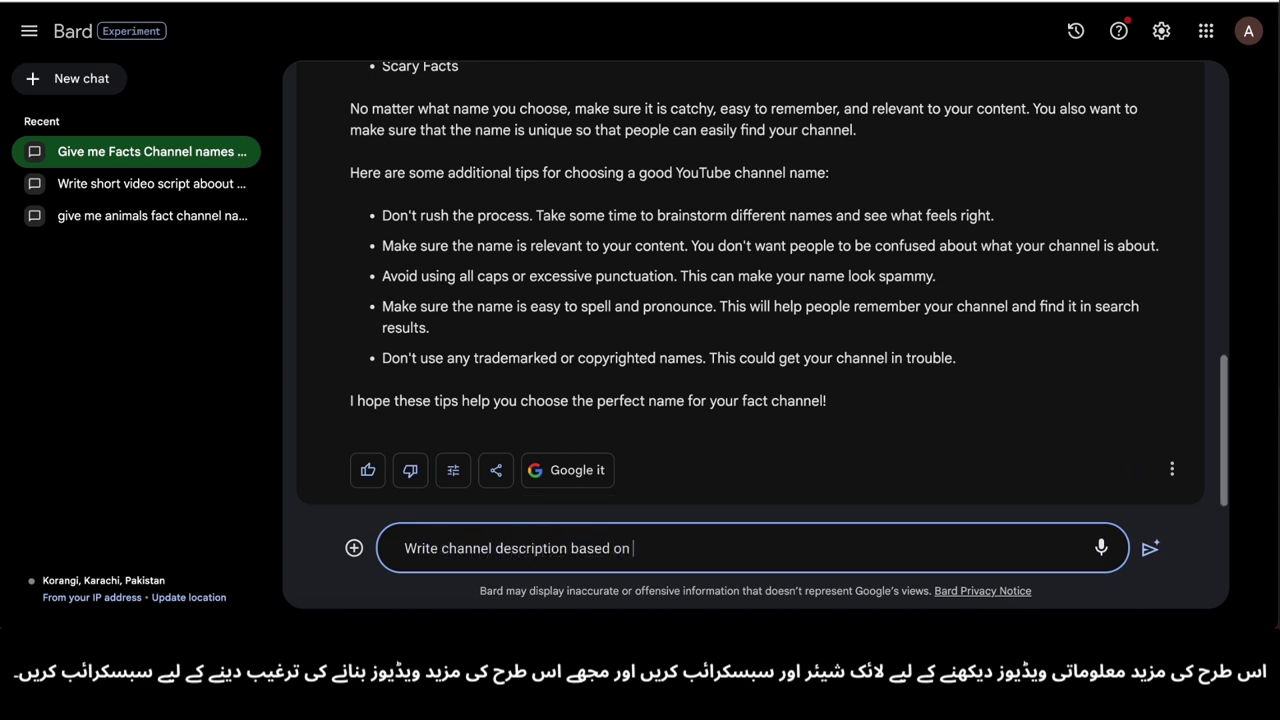
pyautogui.scroll(10, 802, 236)
pyautogui.scroll(-10, 802, 236)
pyautogui.write('Facts Here')
pyautogui.press('Return')
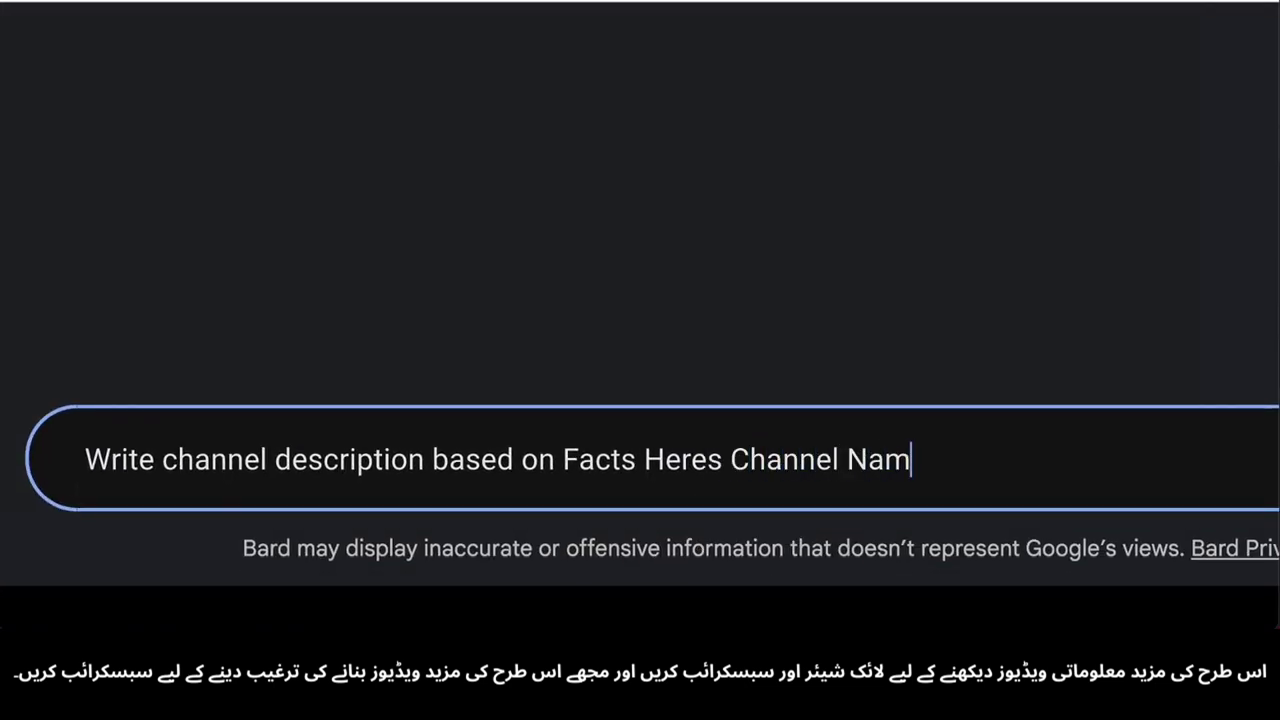
# - Draft a new prompt "Write channel description based on Facts Heres Channel Name" with quotation marks for the channel name
pyautogui.write('e')
pyautogui.hotkey('shift', 'Return')
pyautogui.write('"')
pyautogui.press('BackSpace')
pyautogui.press('BackSpace')
pyautogui.write('"')
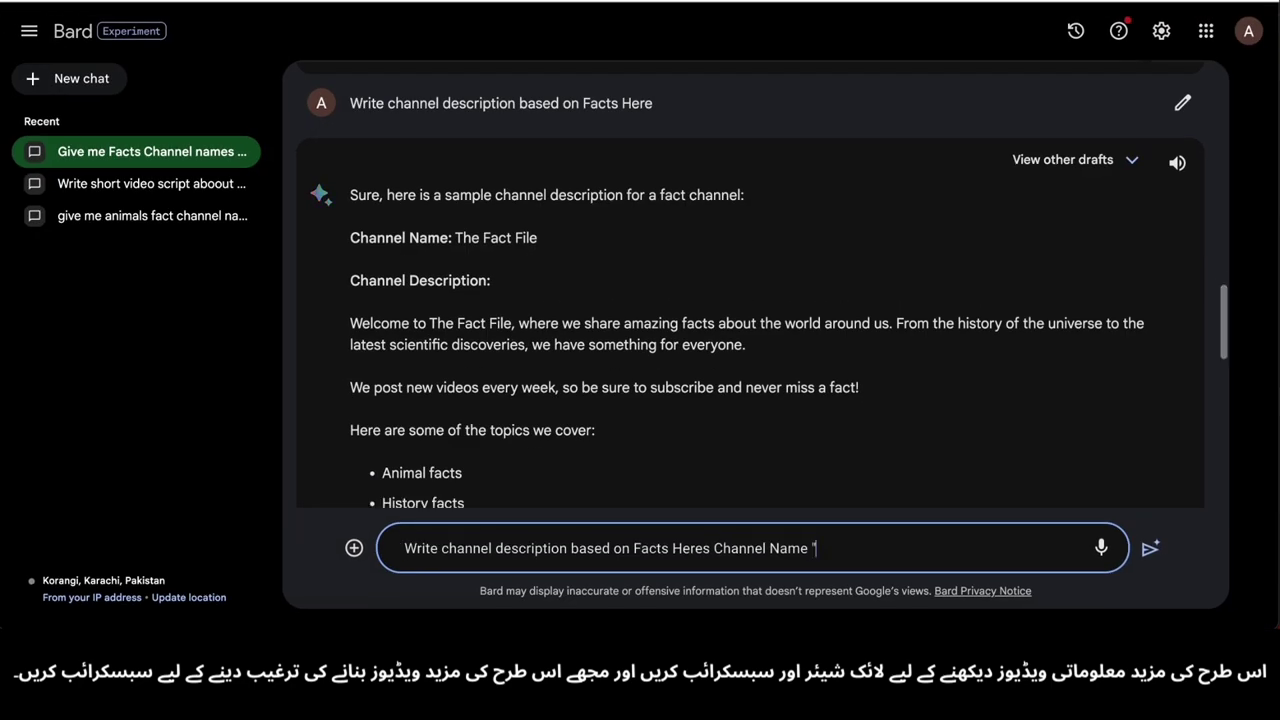
# - Copy "The Factopedia" from the suggested names, place it between the prompt's quotation marks, and send the prompt
pyautogui.write('Write channel description based on Facts Here')
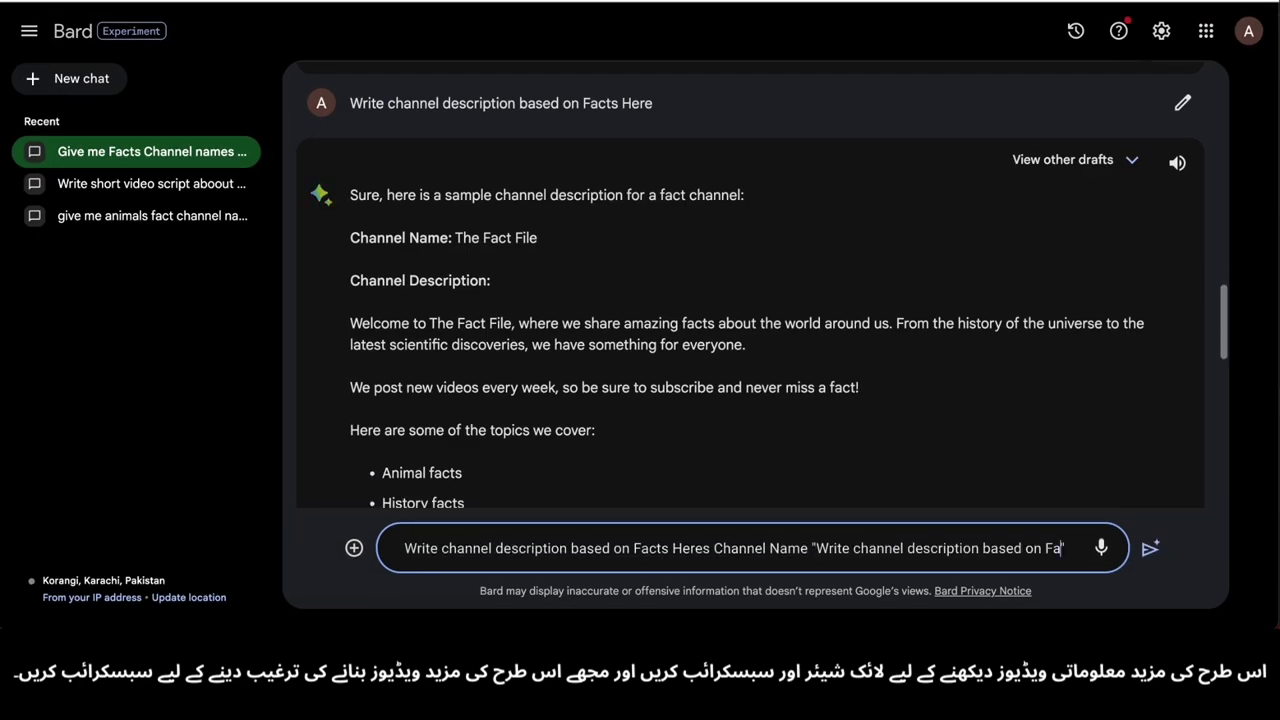
pyautogui.write('"')
pyautogui.scroll(10, 485, 290)
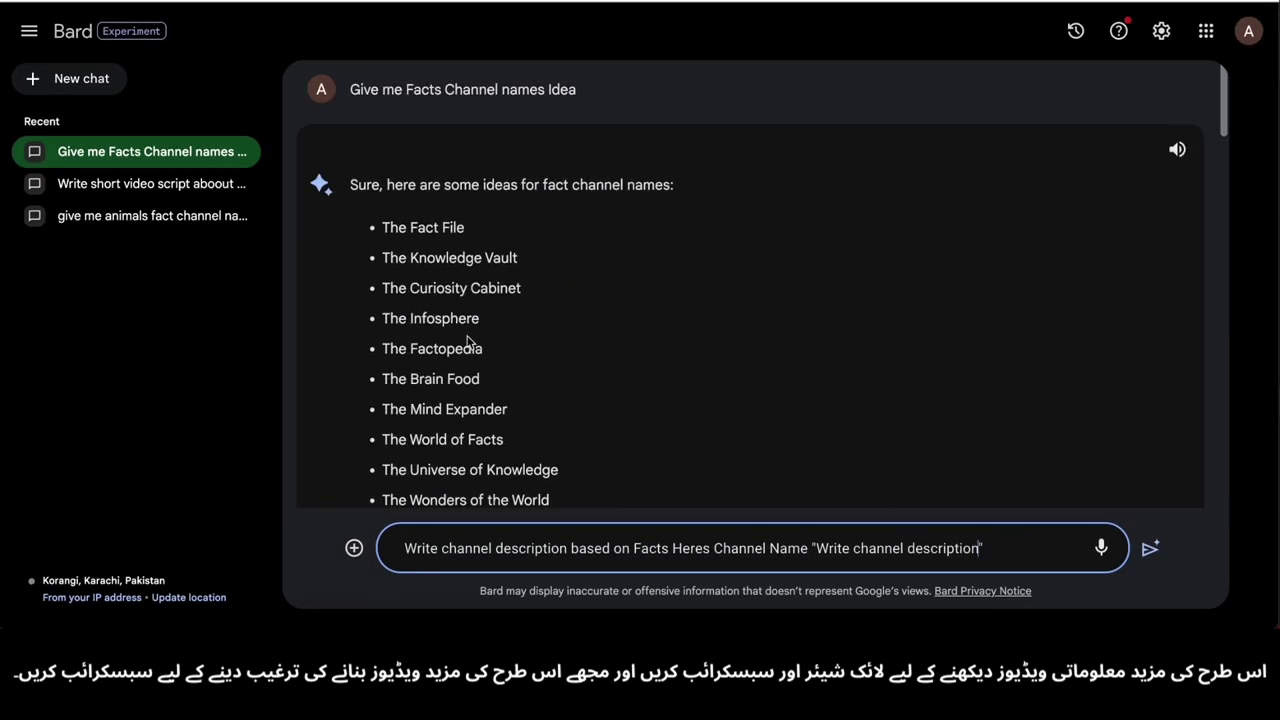
pyautogui.scroll(-2, 485, 290)
pyautogui.scroll(-1, 486, 290)
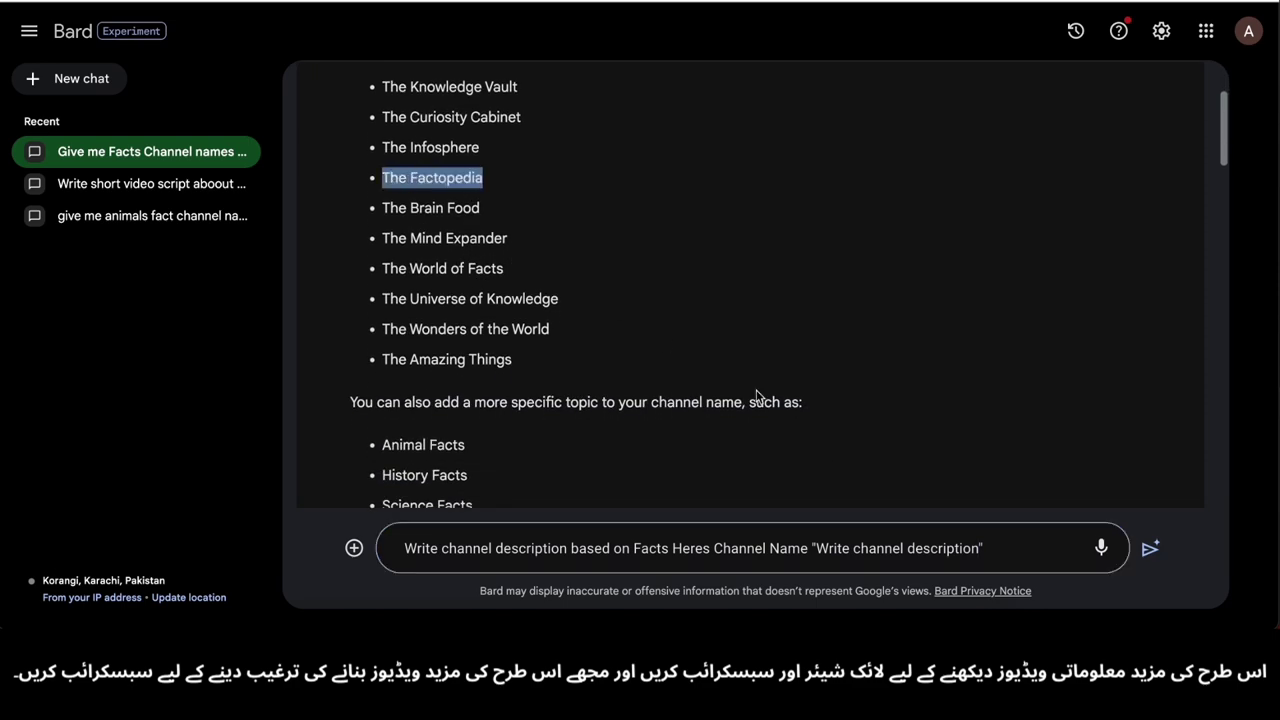
pyautogui.write('The Factopedia')
pyautogui.press('BackSpace')
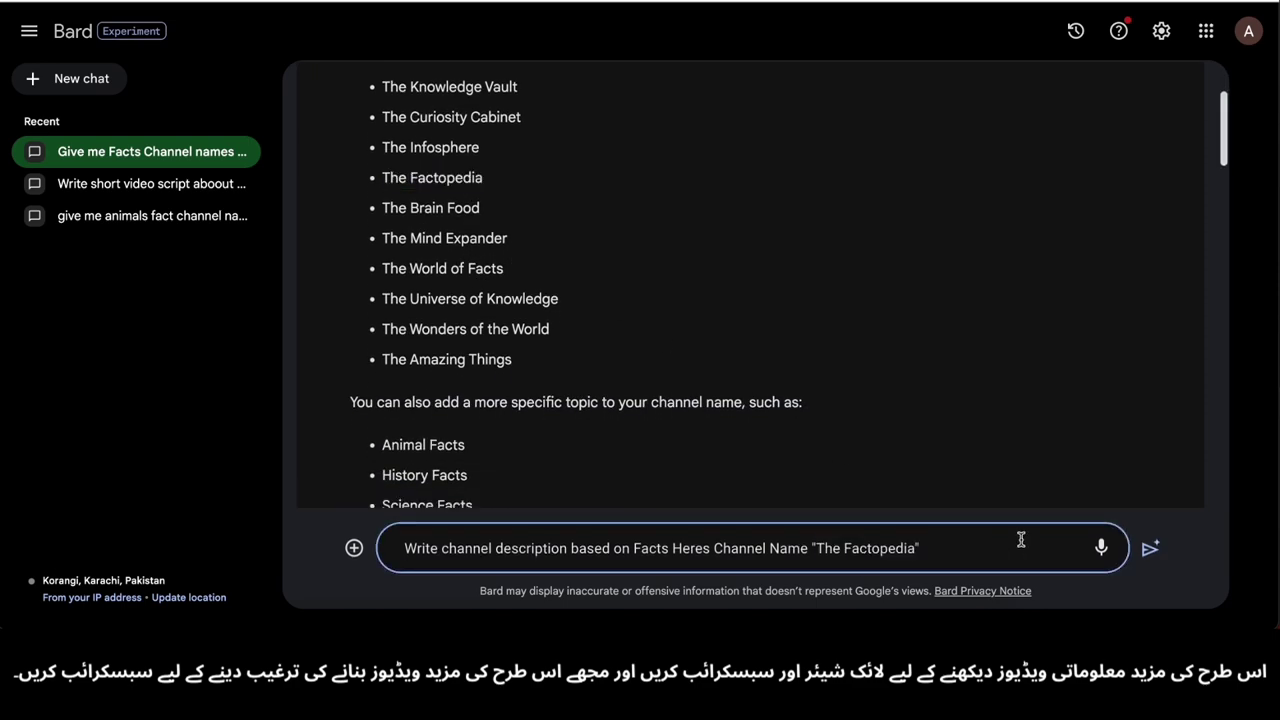
pyautogui.press('Return')
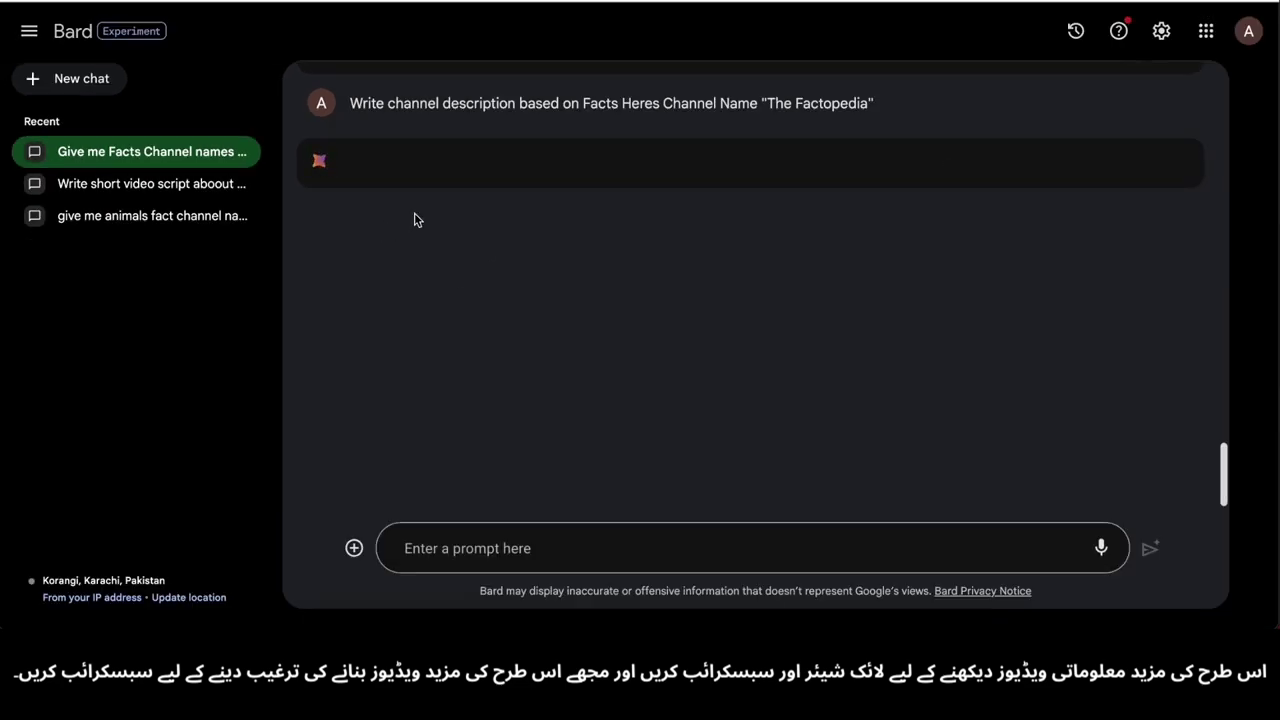
# - Examine the generated channel description for The Factopedia and its list of covered topics
pyautogui.scroll(13, 499, 204)
pyautogui.scroll(-13, 499, 204)
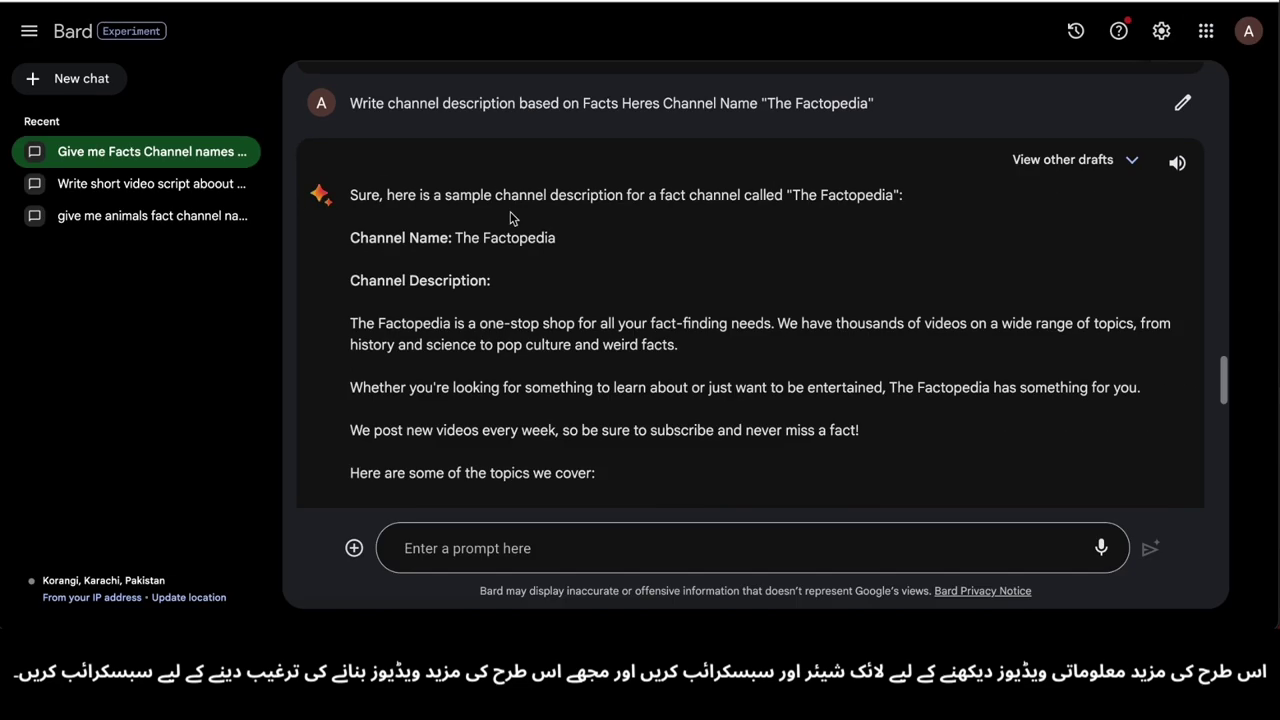
pyautogui.scroll(-2, 510, 217)
pyautogui.moveTo(286, 46); pyautogui.dragTo(712, 156)
pyautogui.click(760, 150)
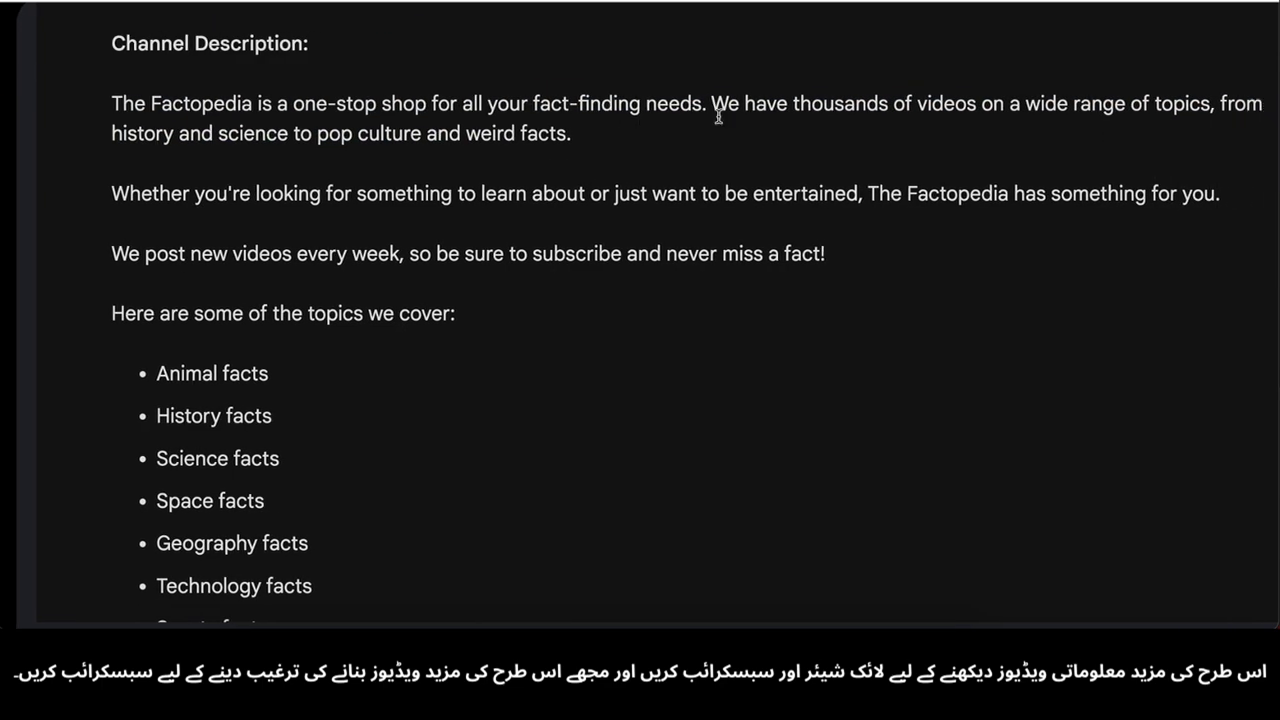
pyautogui.scroll(-1, 700, 140)
pyautogui.scroll(-5, 370, 178)
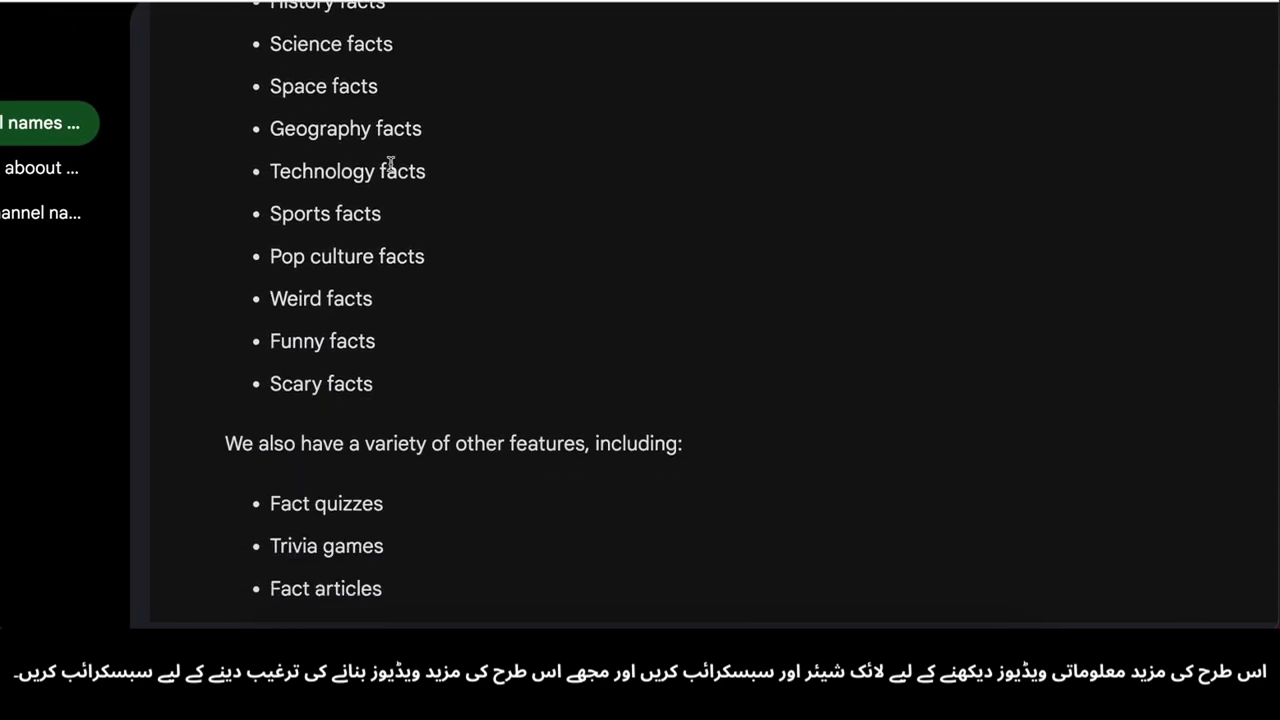
# - Examine Bard's tips for writing a good channel description and look back over the listed topics and features
pyautogui.scroll(-3, 712, 303)
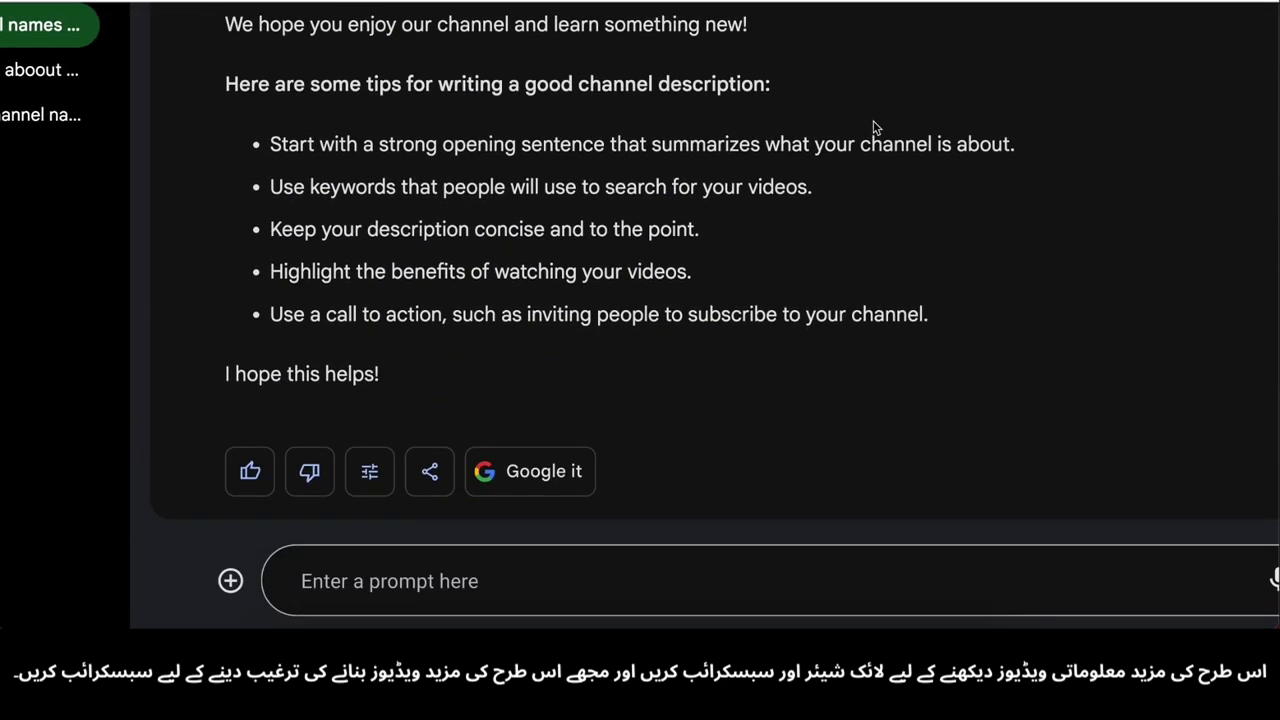
pyautogui.moveTo(963, 312); pyautogui.dragTo(346, 107)
pyautogui.click(790, 200)
pyautogui.moveTo(787, 200); pyautogui.dragTo(240, 163)
pyautogui.scroll(-6, 503, 220)
pyautogui.click(1052, 304)
pyautogui.scroll(9, 1054, 306)
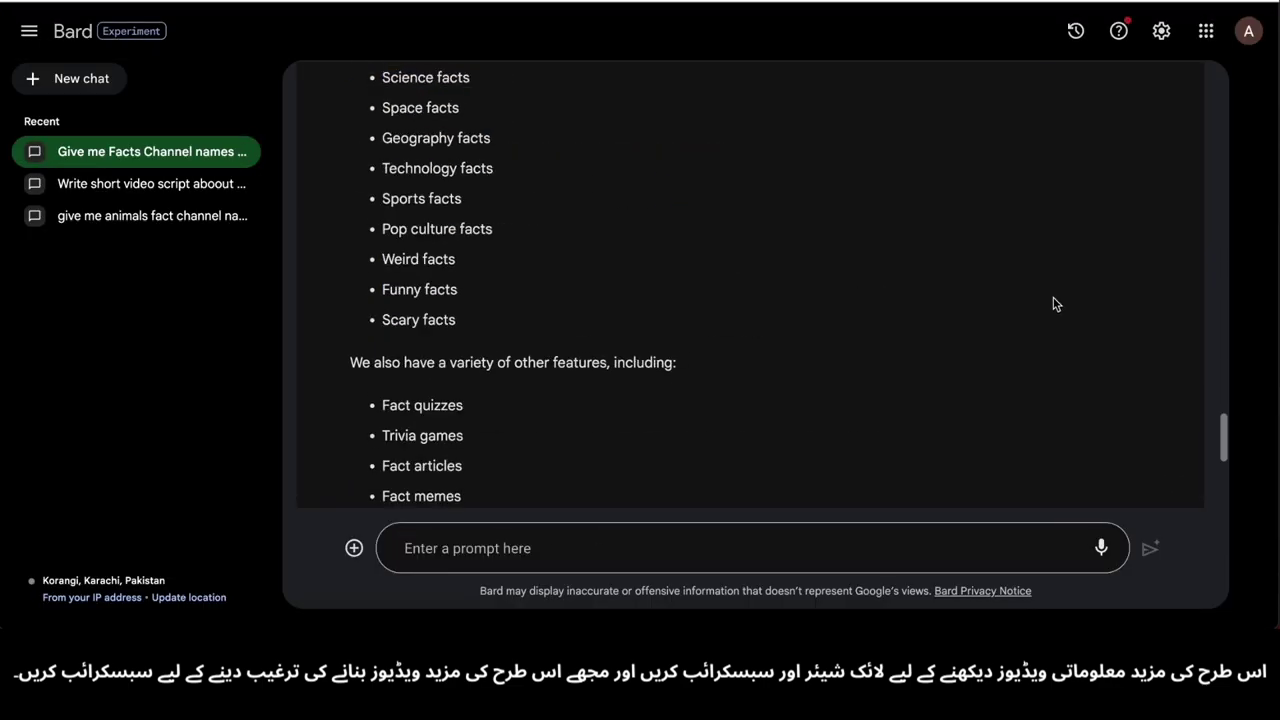
pyautogui.scroll(-4, 584, 432)
pyautogui.scroll(-5, 583, 432)
# - Ask Bard "Write Channel Banner Quotes for The Factopedia"
pyautogui.click(541, 551)
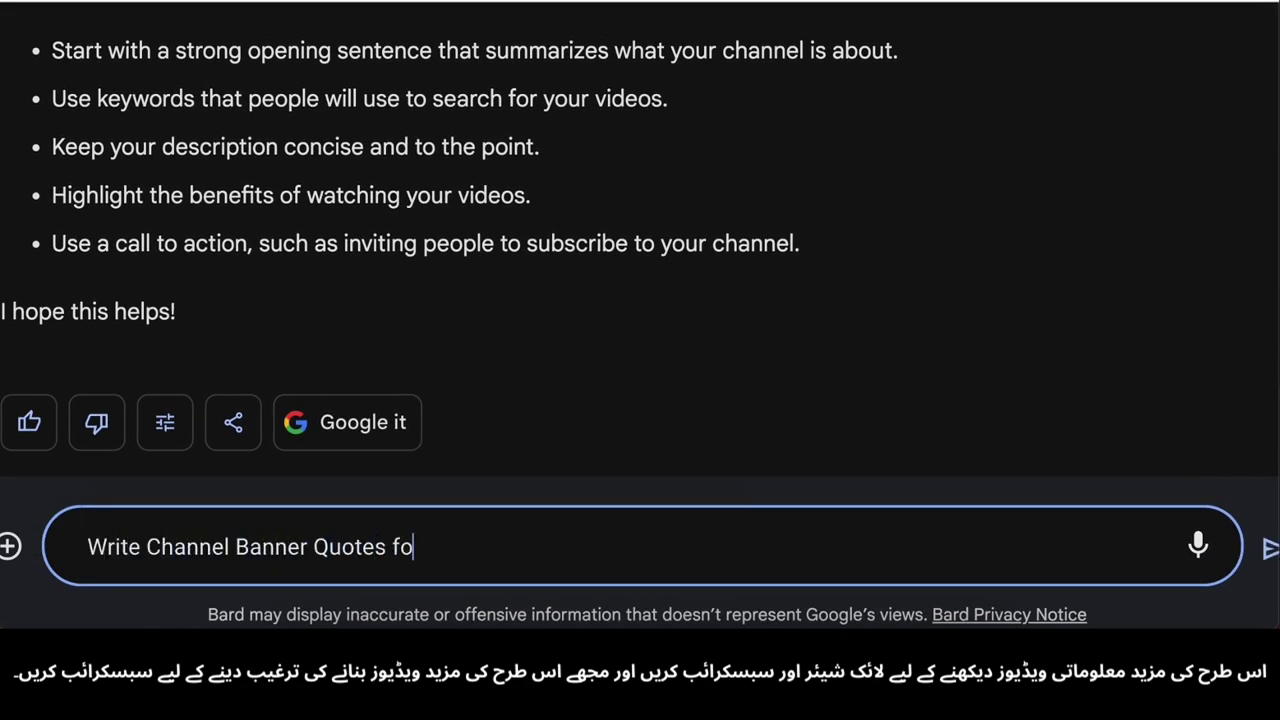
pyautogui.write('Write Channel Banner Quotes for fat')
pyautogui.press('BackSpace')
pyautogui.press('BackSpace')
pyautogui.press('BackSpace')
pyautogui.write('The Factopedia')
pyautogui.press('Return')
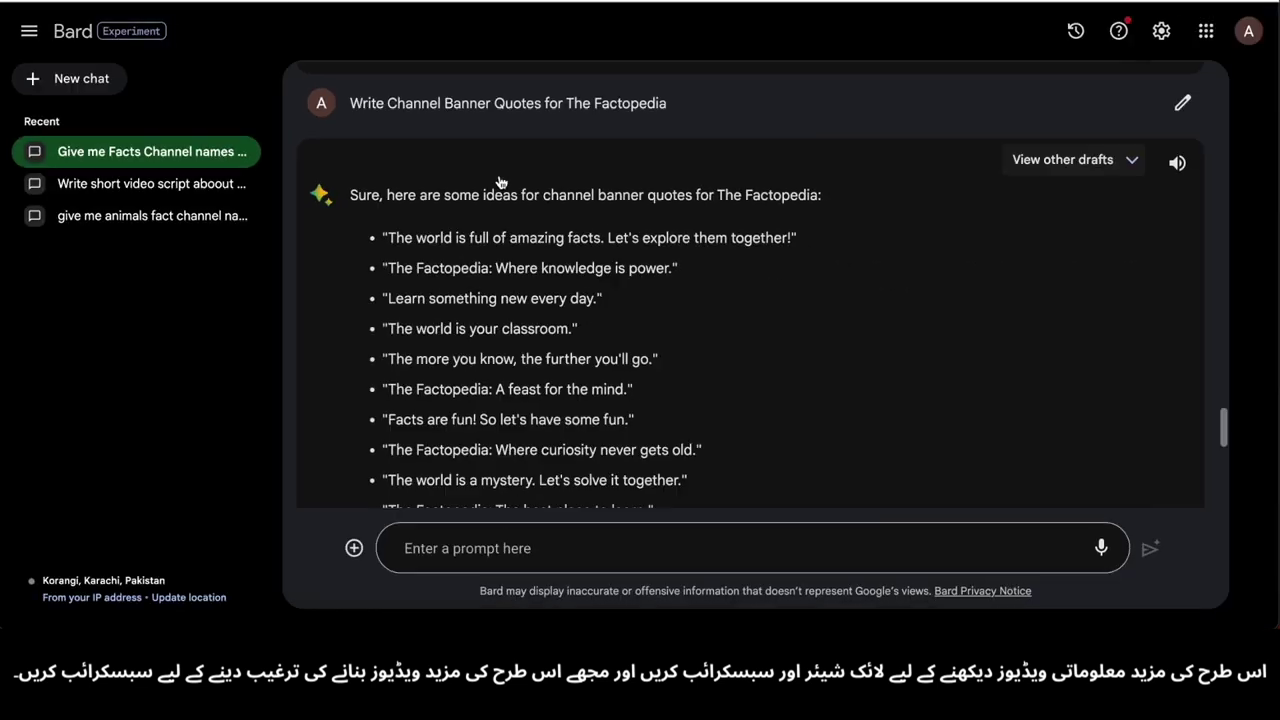
# - Examine the suggested channel banner quotes for The Factopedia
pyautogui.scroll(-6, 498, 185)
pyautogui.scroll(4, 556, 198)
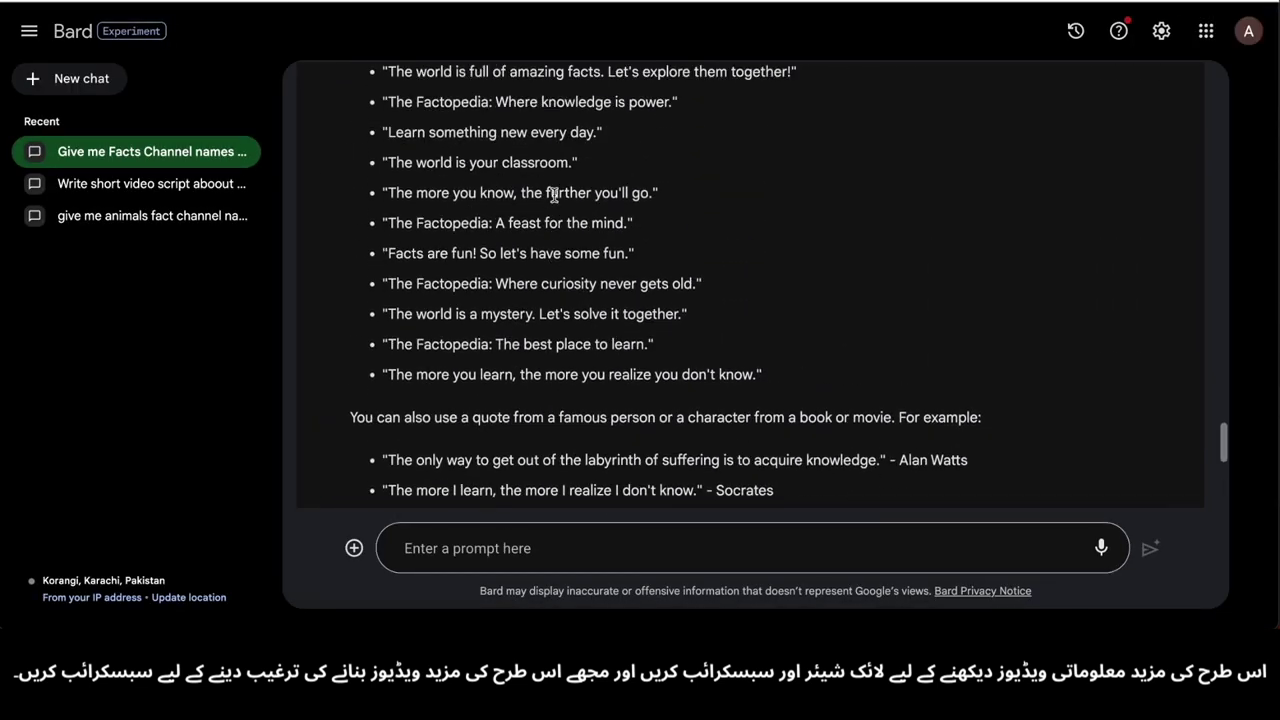
pyautogui.moveTo(388, 132); pyautogui.dragTo(602, 134)
pyautogui.click(598, 94)
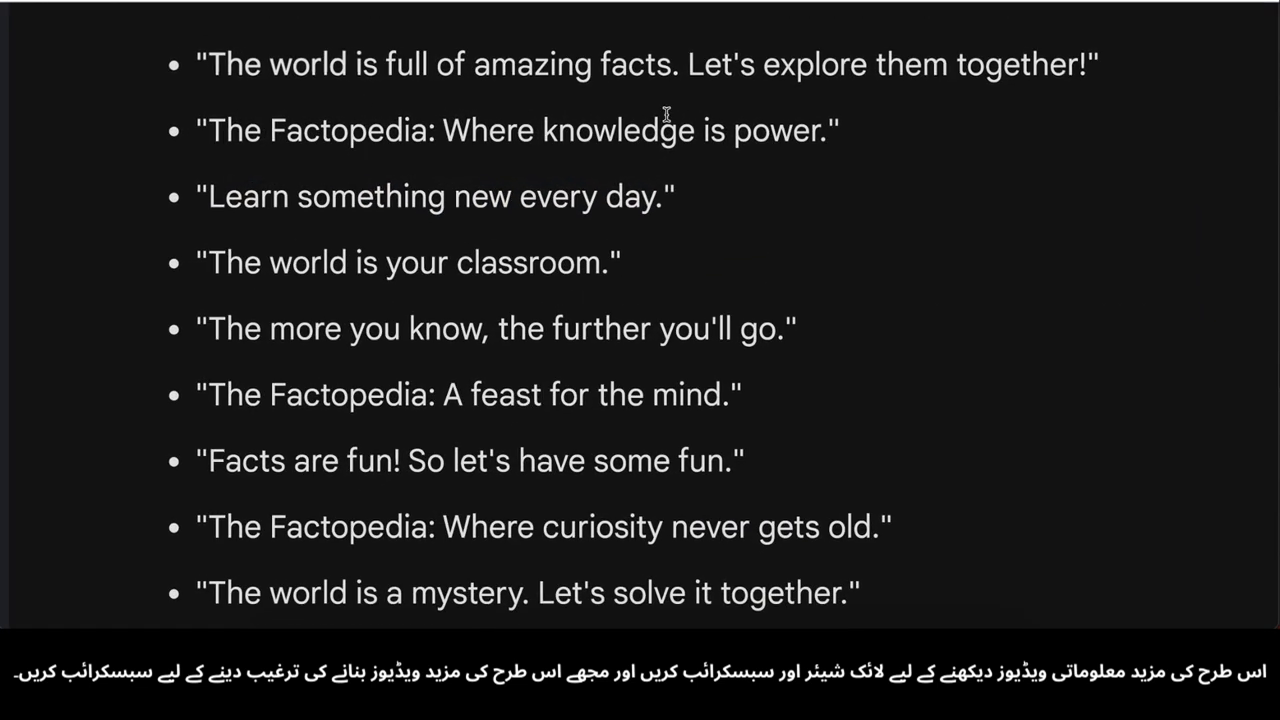
pyautogui.scroll(-2, 388, 114)
pyautogui.moveTo(228, 86); pyautogui.dragTo(604, 86)
pyautogui.click(397, 96)
pyautogui.scroll(-1, 397, 96)
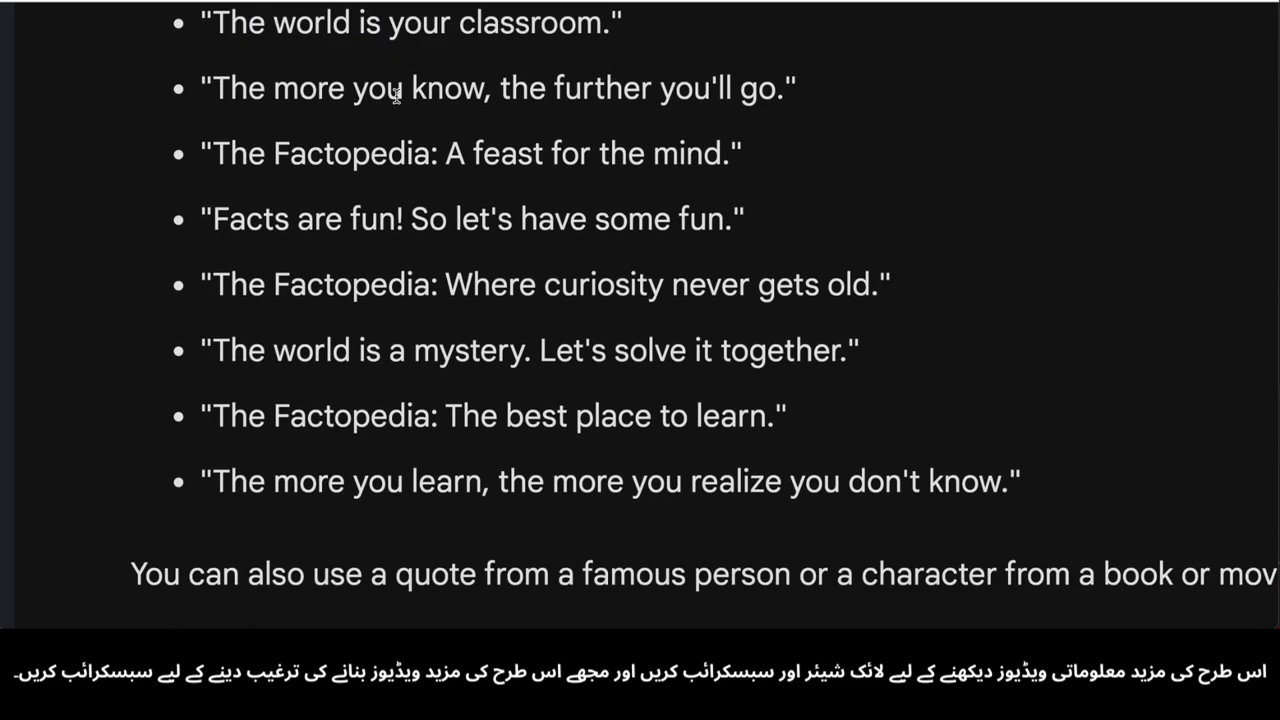
pyautogui.scroll(-1, 537, 118)
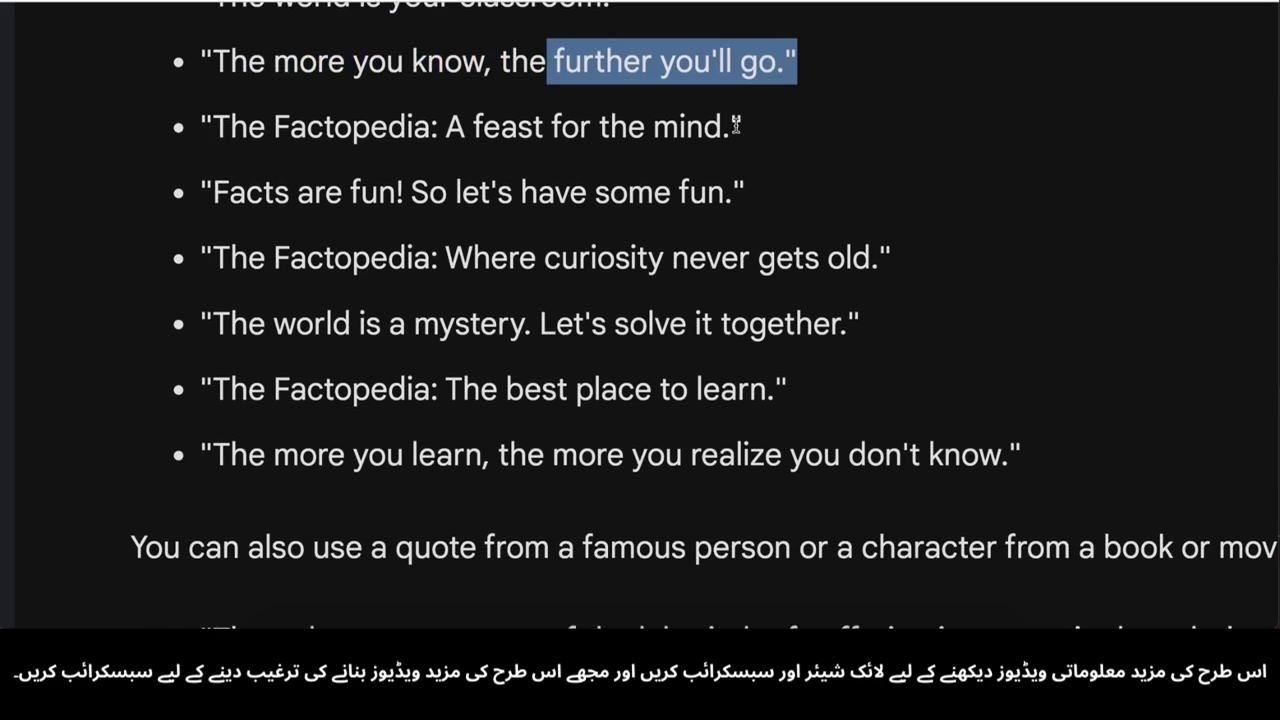
pyautogui.moveTo(220, 195); pyautogui.dragTo(735, 192)
pyautogui.click(660, 255)
pyautogui.scroll(-6, 659, 259)
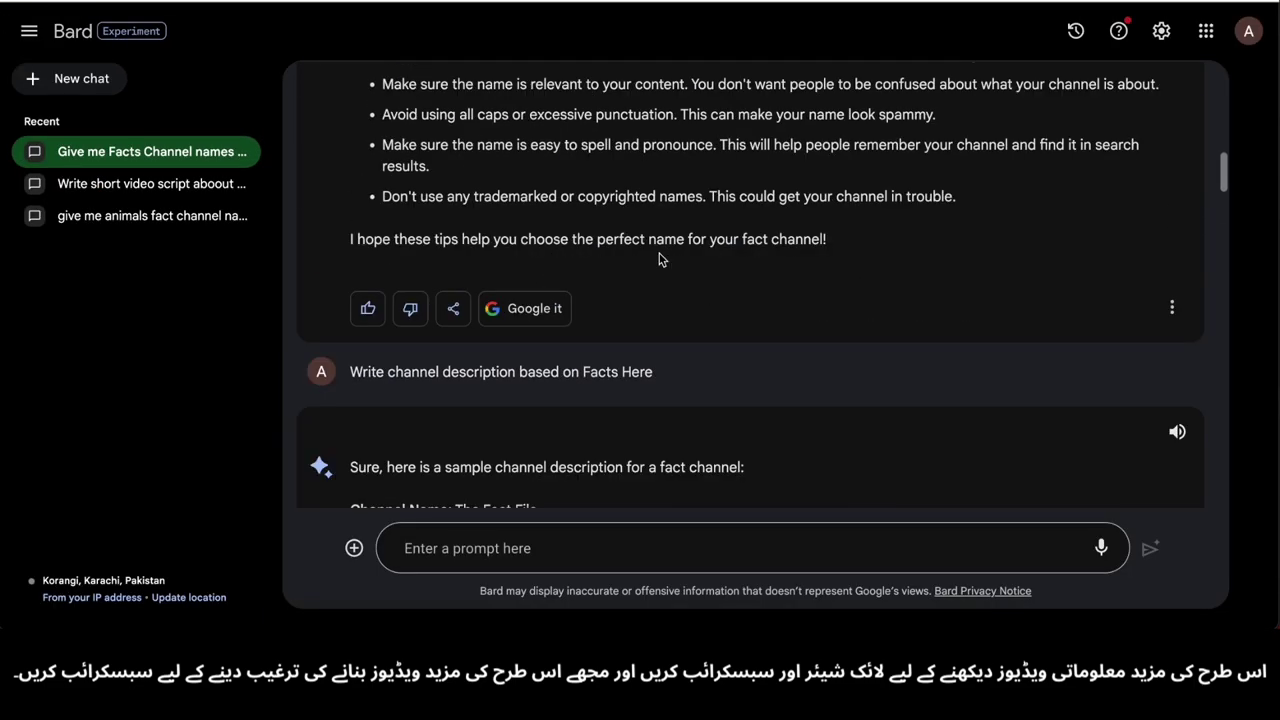
pyautogui.scroll(10, 659, 259)
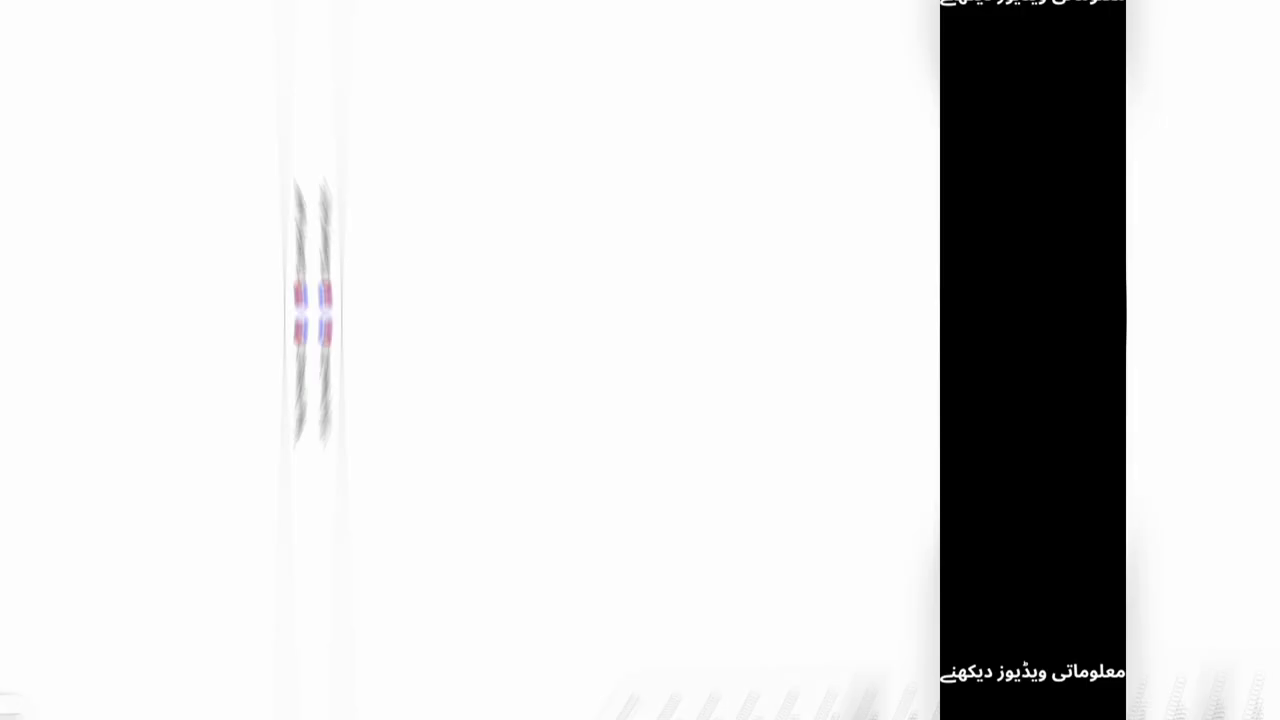
# - Switch to Canva, search for "logo" templates and create a blank logo design
pyautogui.press('Return')
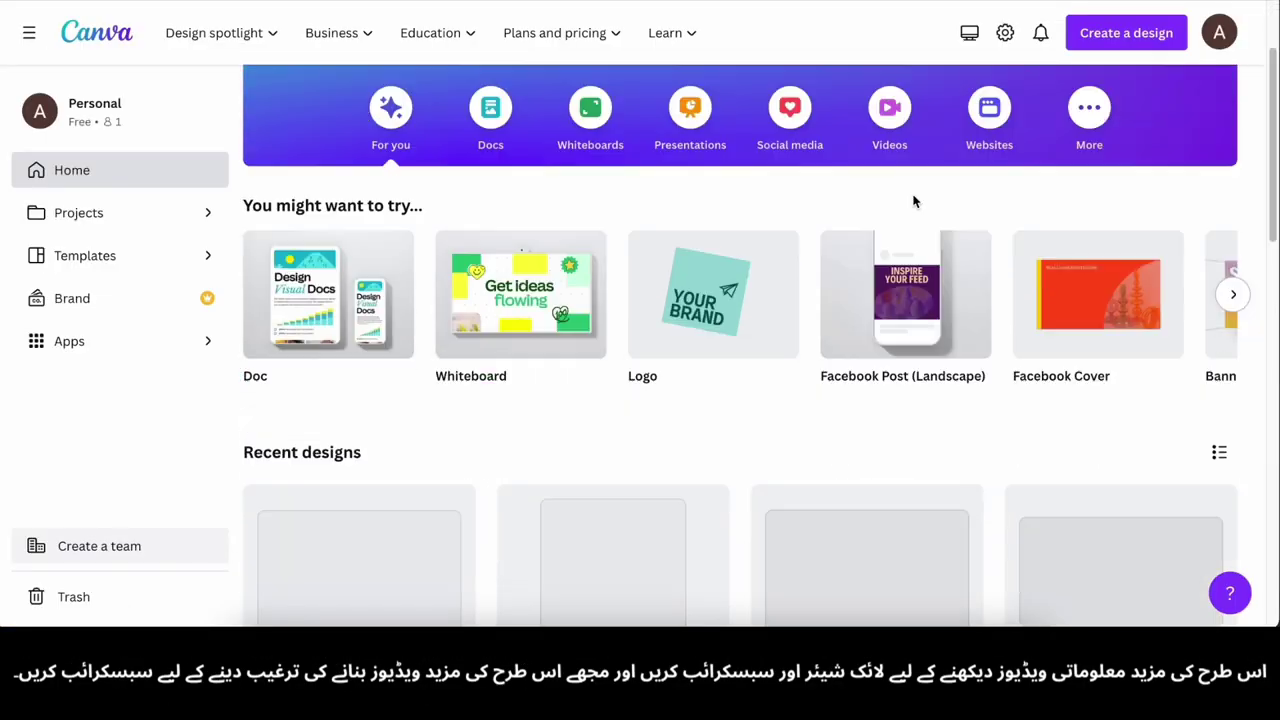
pyautogui.scroll(-3, 914, 200)
pyautogui.click(694, 54)
pyautogui.write('logo')
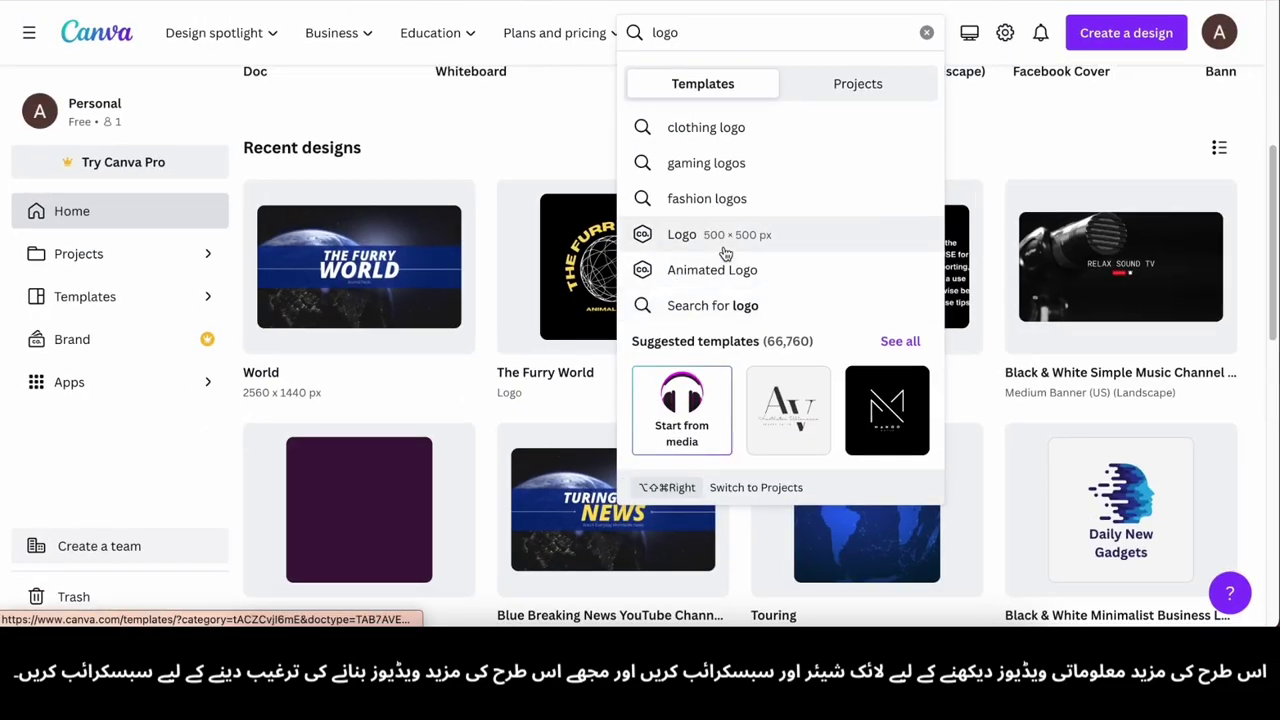
pyautogui.click(640, 300)
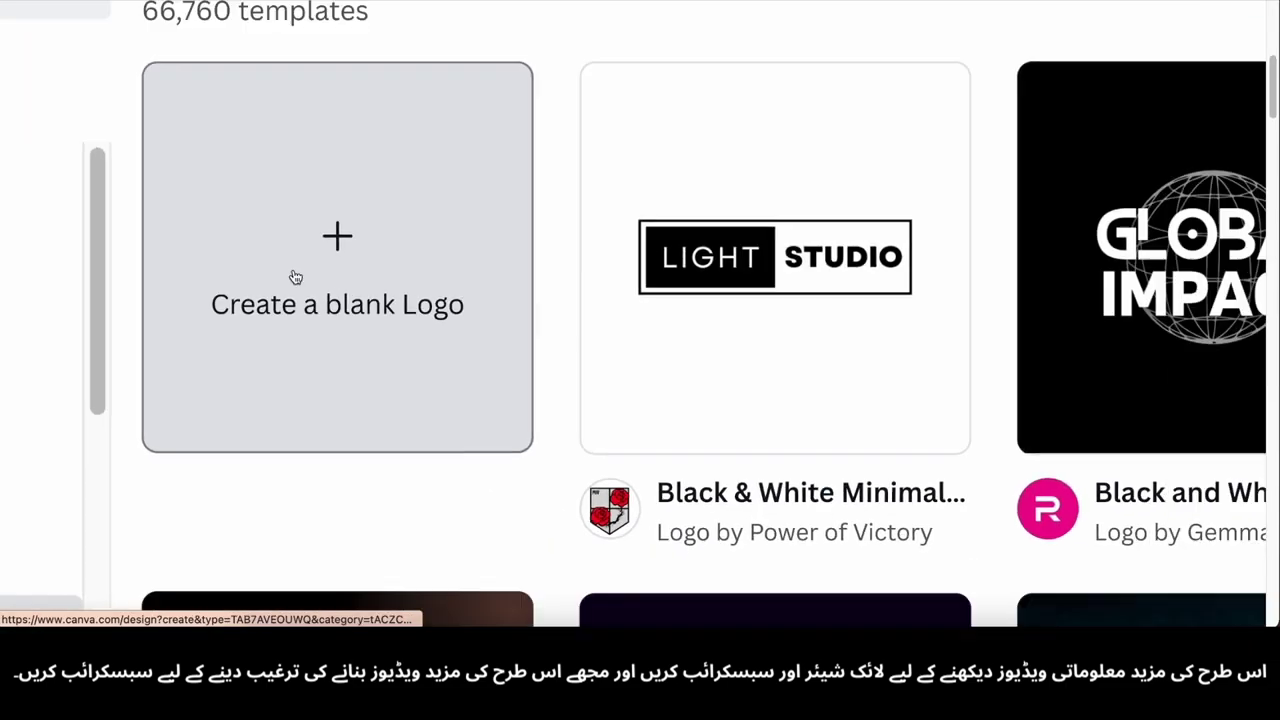
pyautogui.click(295, 277)
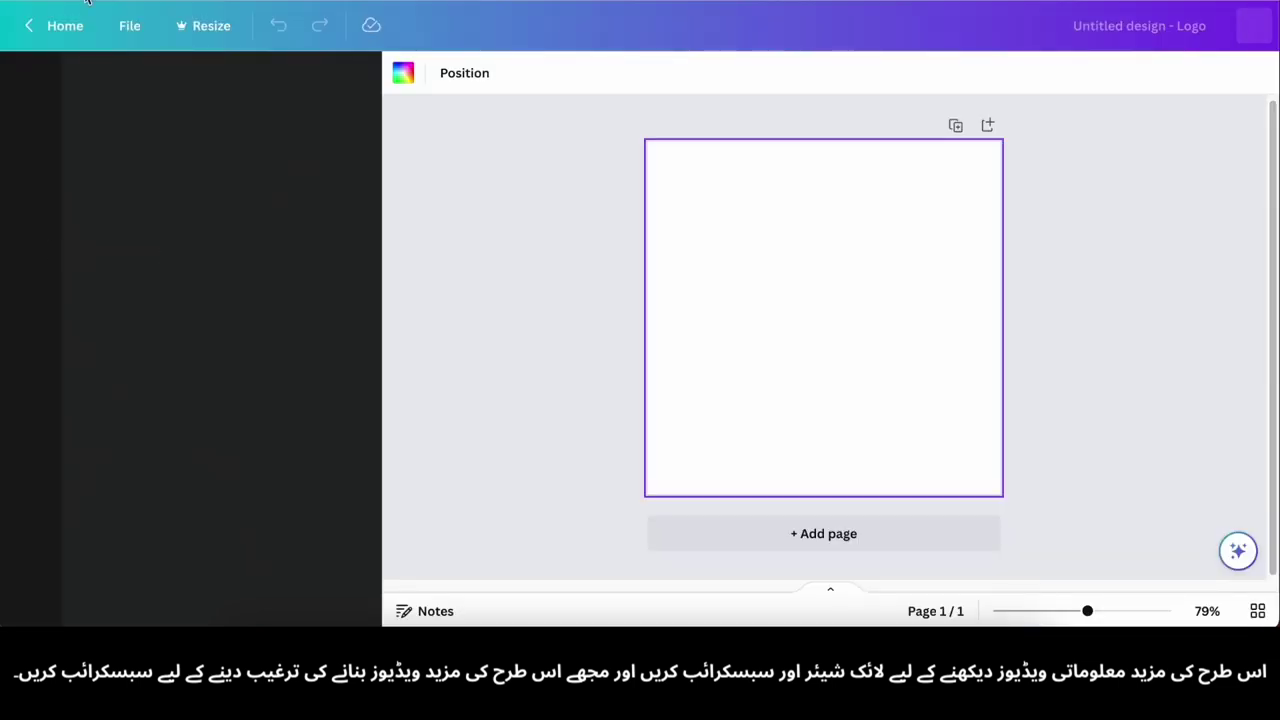
# - Try a solid yellow and a light orange background on the blank logo
pyautogui.click(87, 1)
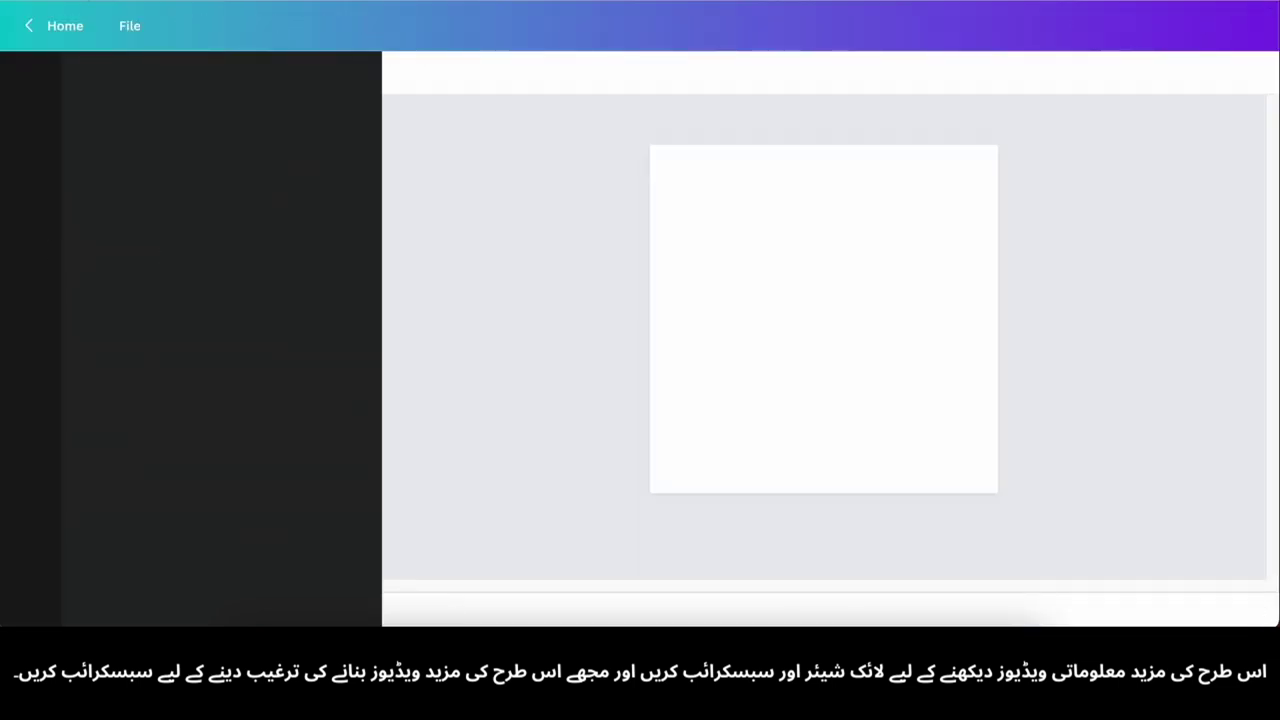
pyautogui.click(246, 416)
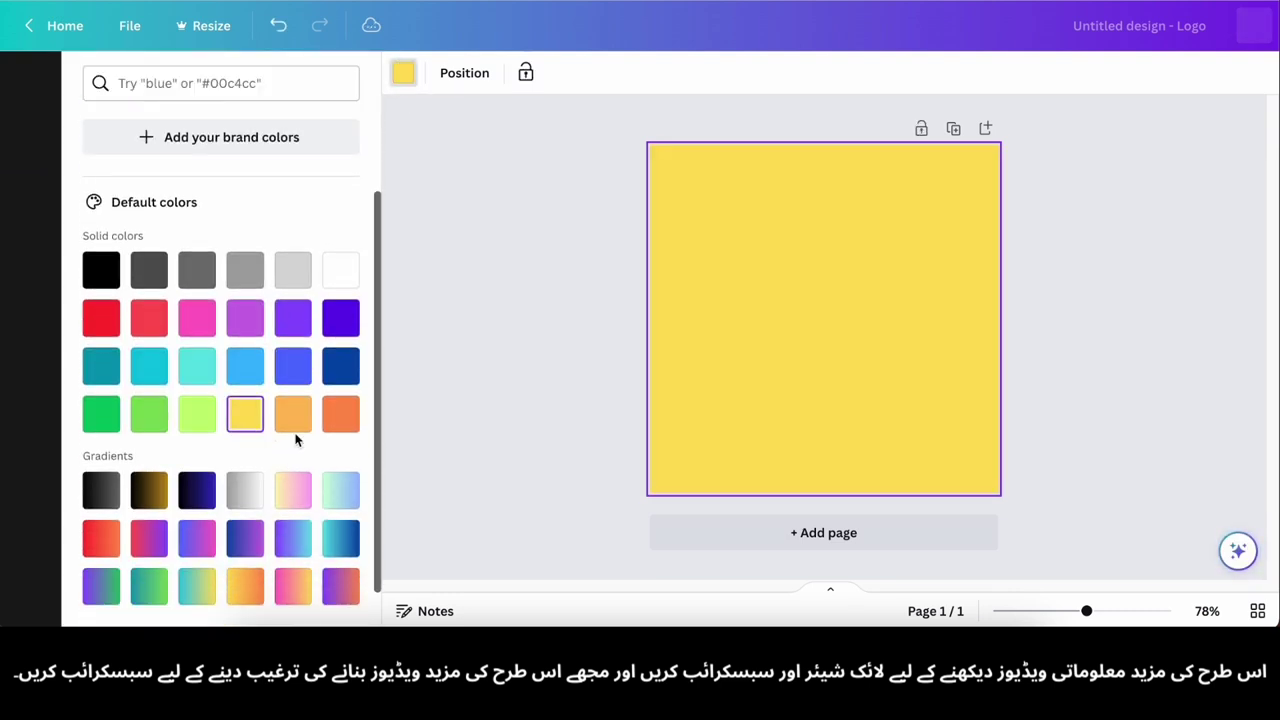
pyautogui.click(293, 414)
pyautogui.click(31, 345)
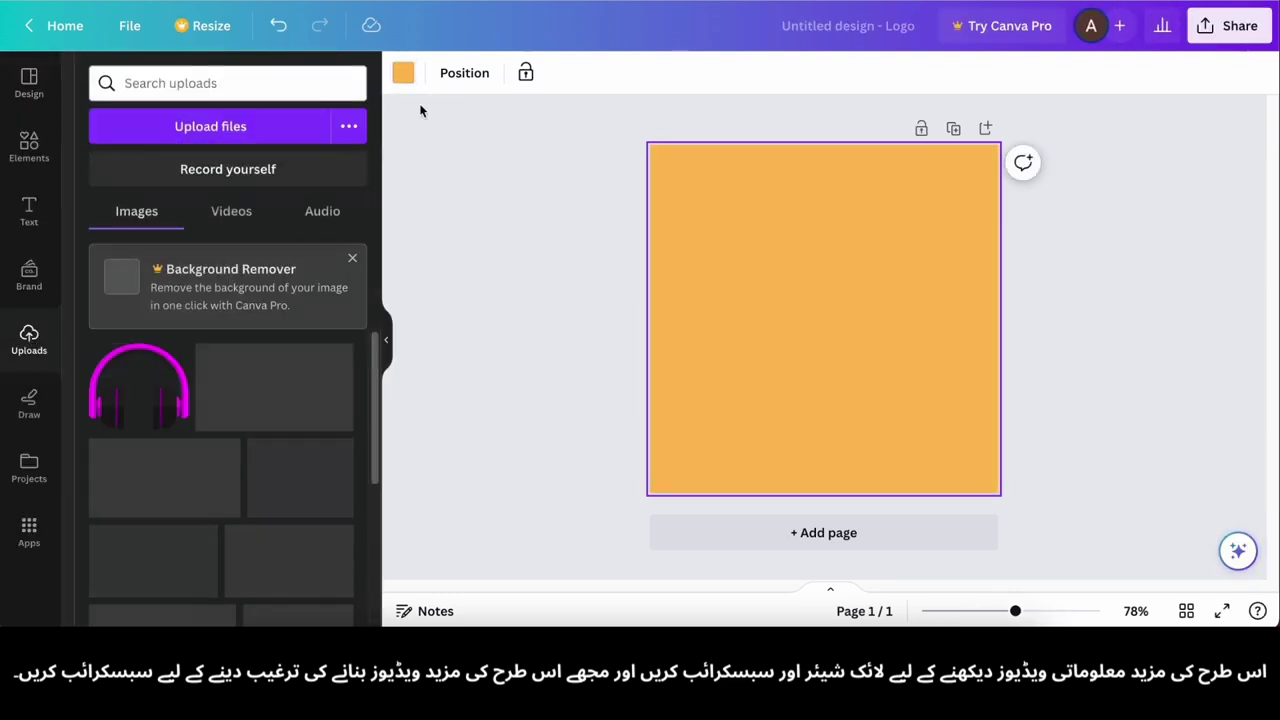
# - Change the logo's background to the solid violet default color
pyautogui.click(403, 72)
pyautogui.click(245, 388)
pyautogui.click(340, 388)
pyautogui.scroll(3, 838, 307)
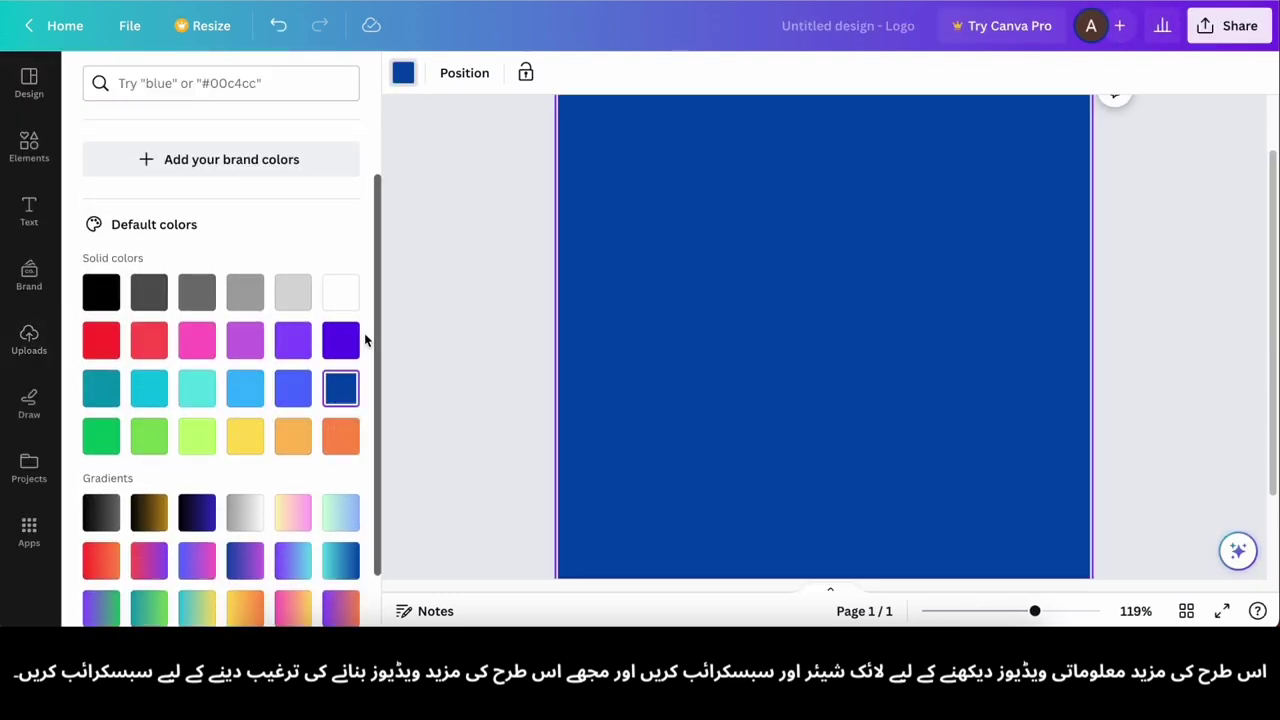
pyautogui.scroll(-3, 770, 381)
pyautogui.click(534, 349)
# - Add a heading to the logo and replace its text with "The Factopedia"
pyautogui.click(29, 212)
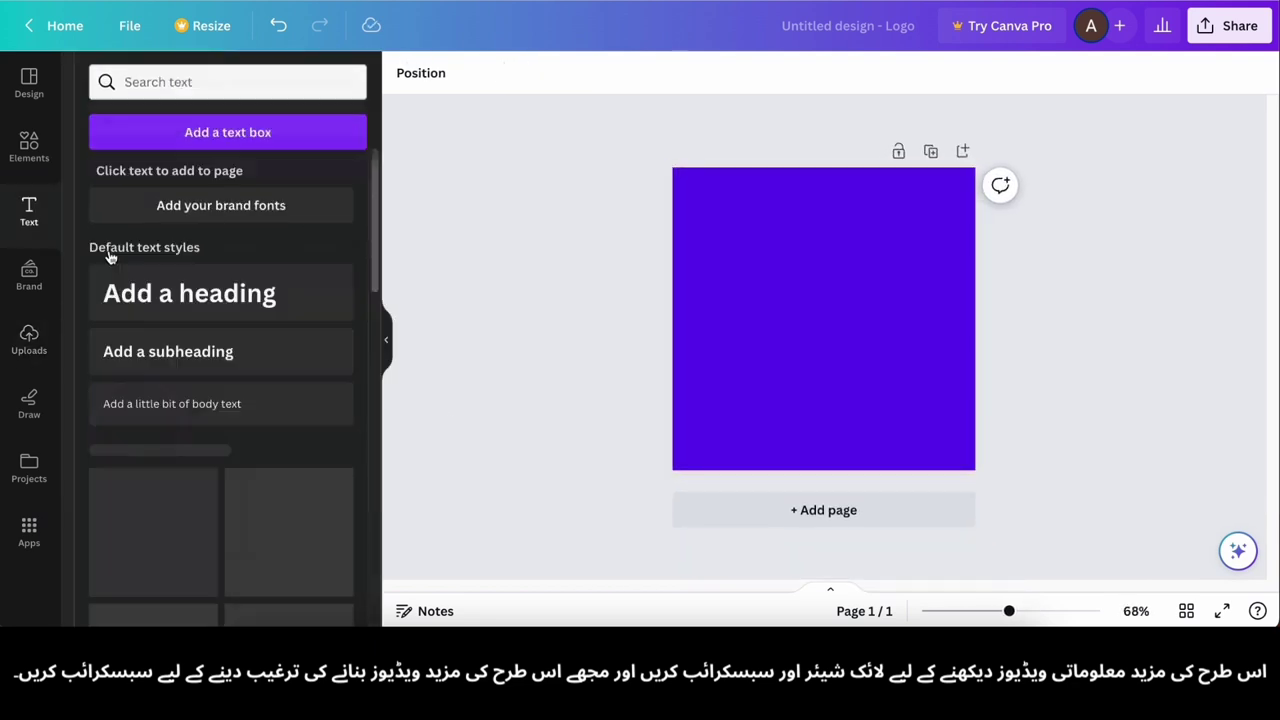
pyautogui.click(189, 294)
pyautogui.doubleClick(855, 337)
pyautogui.write('The Factopedia')
pyautogui.press('Tab')
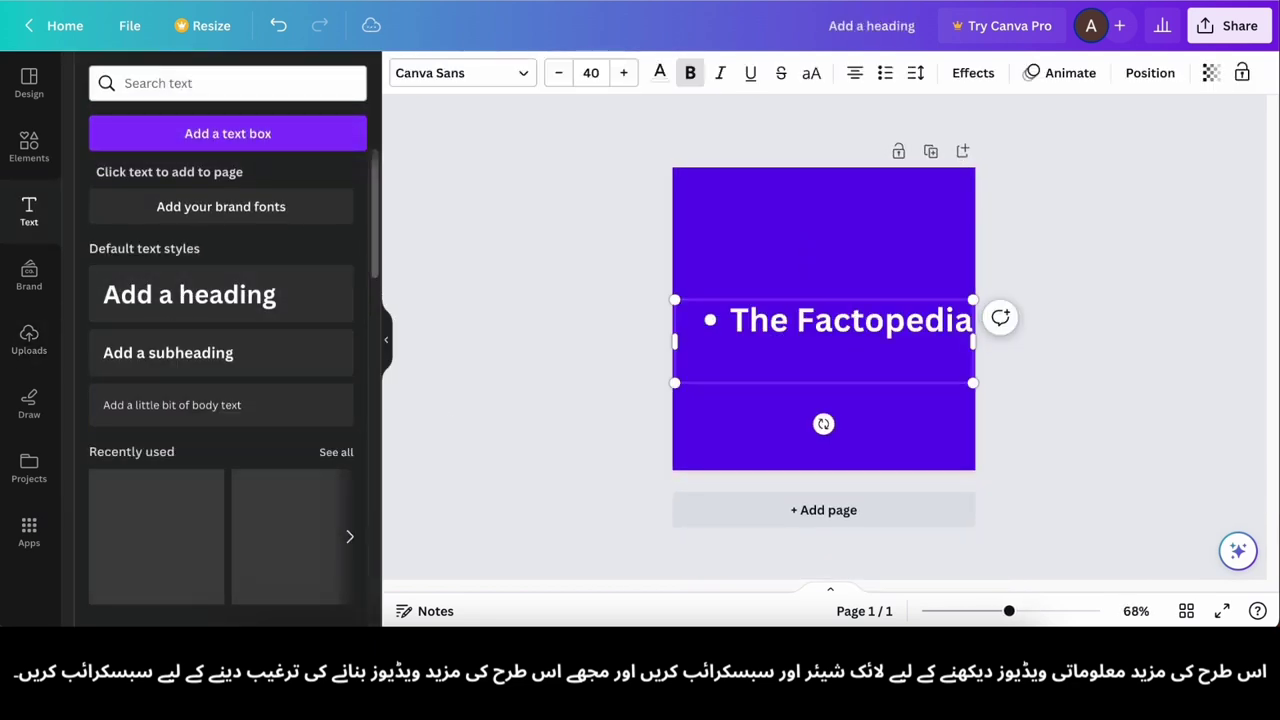
# - Shorten the heading to "The" and remove its bullet point
pyautogui.press('BackSpace')
pyautogui.press('BackSpace')
pyautogui.press('BackSpace')
pyautogui.press('BackSpace')
pyautogui.press('BackSpace')
pyautogui.click(871, 376)
pyautogui.click(840, 324)
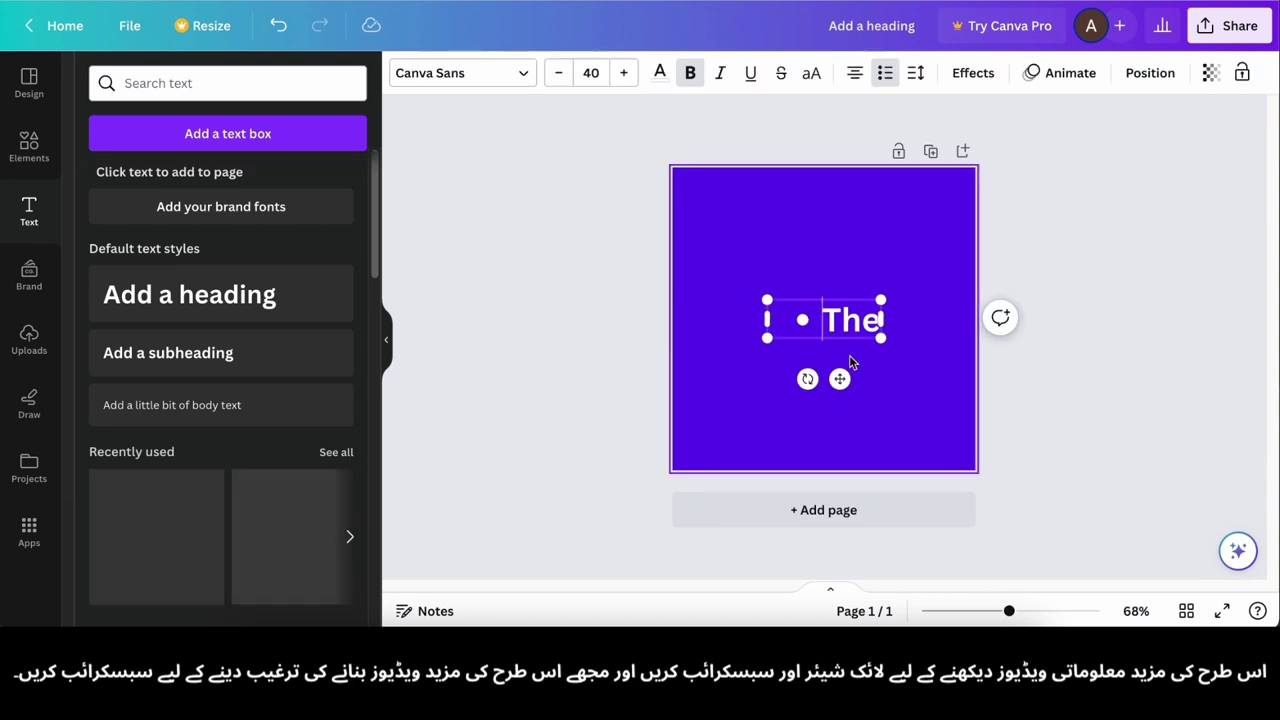
pyautogui.press('BackSpace')
# - Enlarge the heading "The" to font size 60.7, move it to the upper part of the logo and open its font choices
pyautogui.click(1000, 318)
pyautogui.click(870, 365)
pyautogui.moveTo(828, 322); pyautogui.dragTo(797, 261)
pyautogui.click(462, 73)
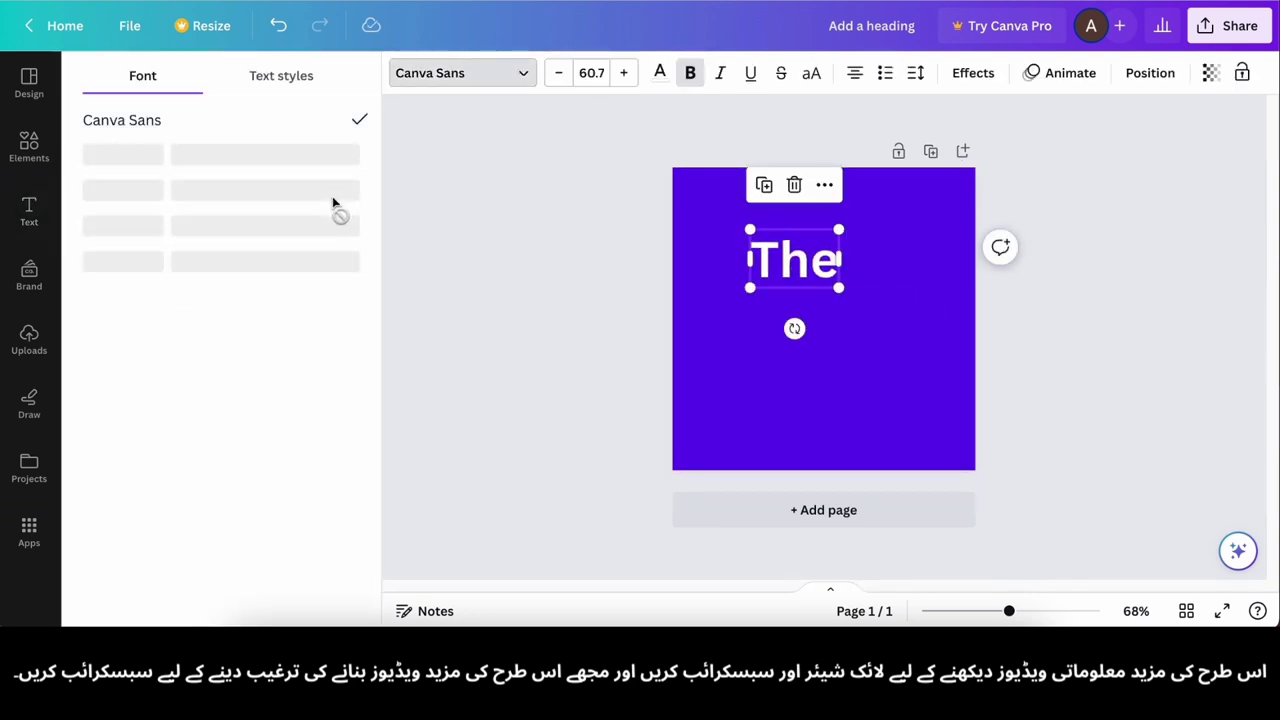
# - Replace the heading's text with "The Facto pedia" spread over three lines
pyautogui.click(814, 275)
pyautogui.press('super+a')
pyautogui.write('The Facto pedia')
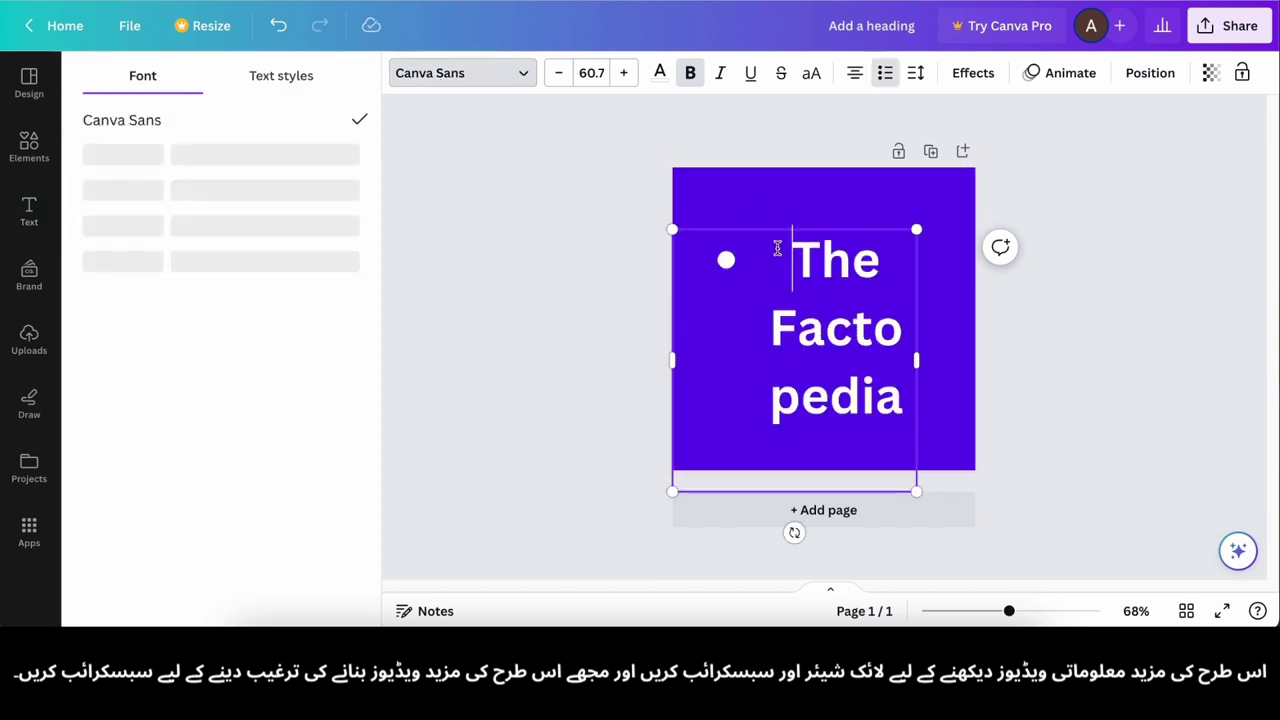
# - Remove the heading's bullet point and join "Facto" and "pedia" into the single word "Factopedia"
pyautogui.press('BackSpace')
pyautogui.doubleClick(894, 310)
pyautogui.click(897, 306)
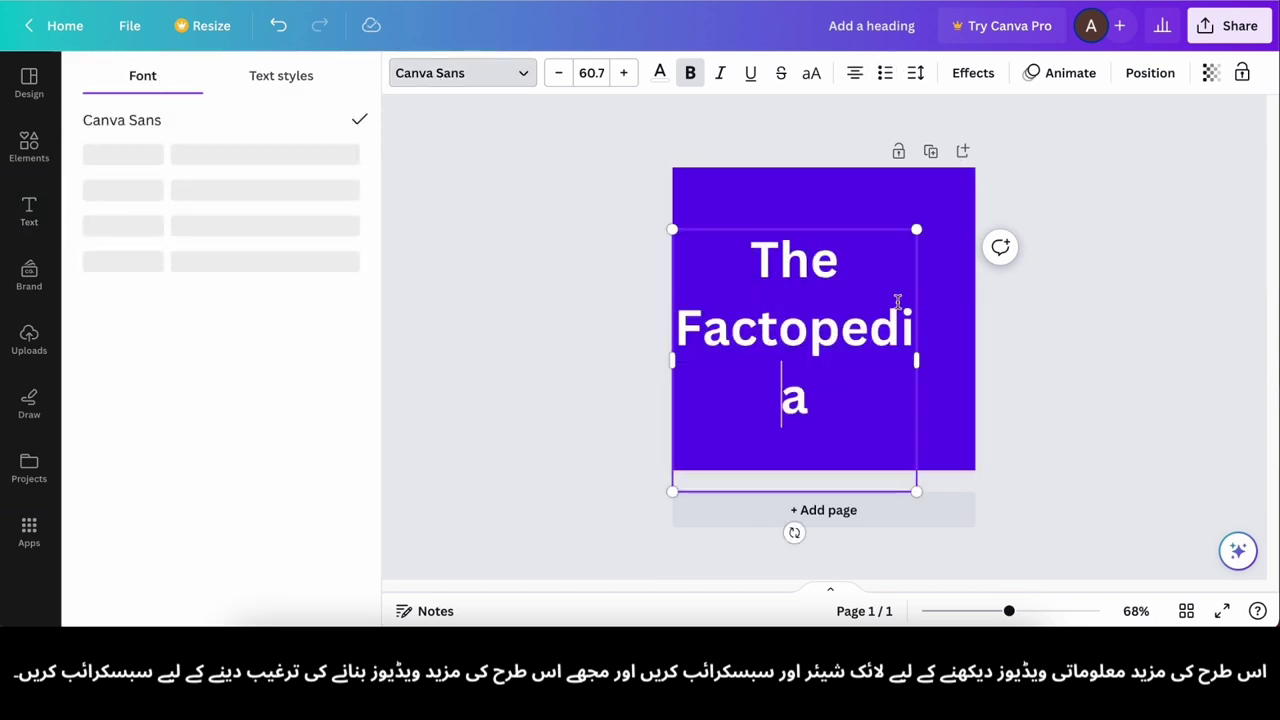
# - Duplicate the heading, delete "The" from the copy and widen its box so that "Factopedia" fits on one line
pyautogui.click(963, 309)
pyautogui.click(762, 189)
pyautogui.doubleClick(804, 269)
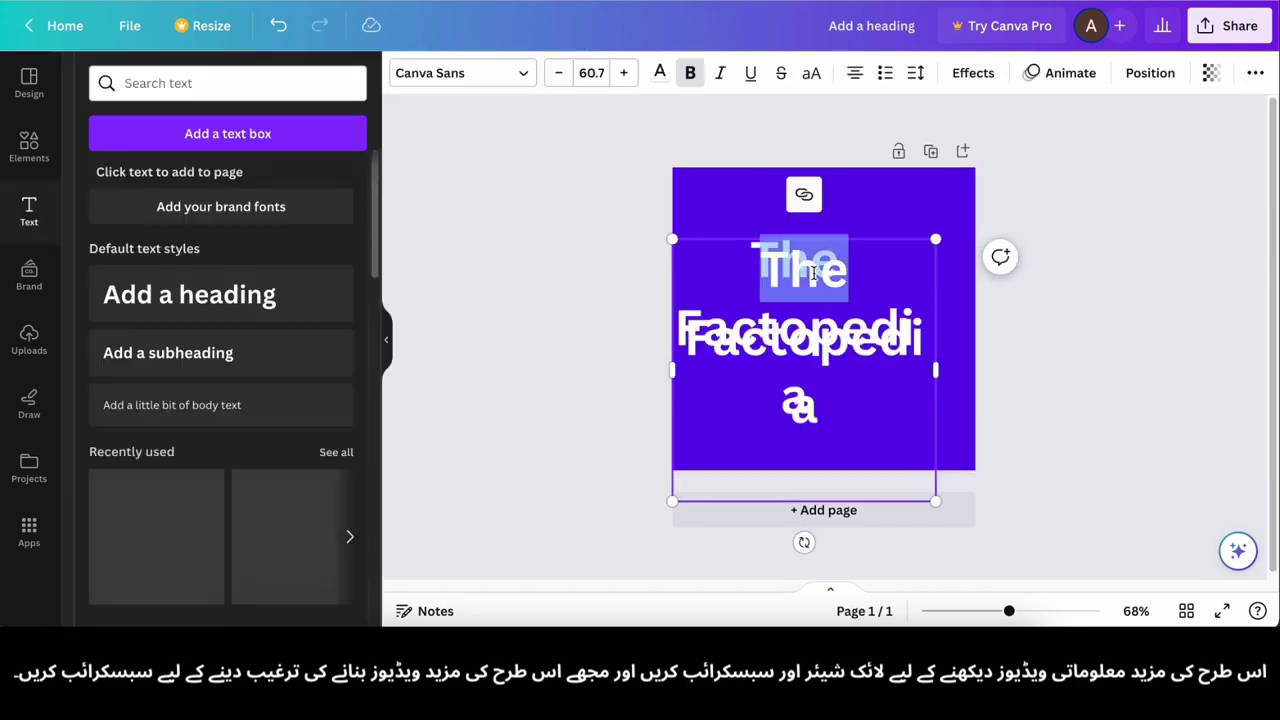
pyautogui.press('Delete')
pyautogui.press('Delete')
pyautogui.hotkey('ctrl', 'z')
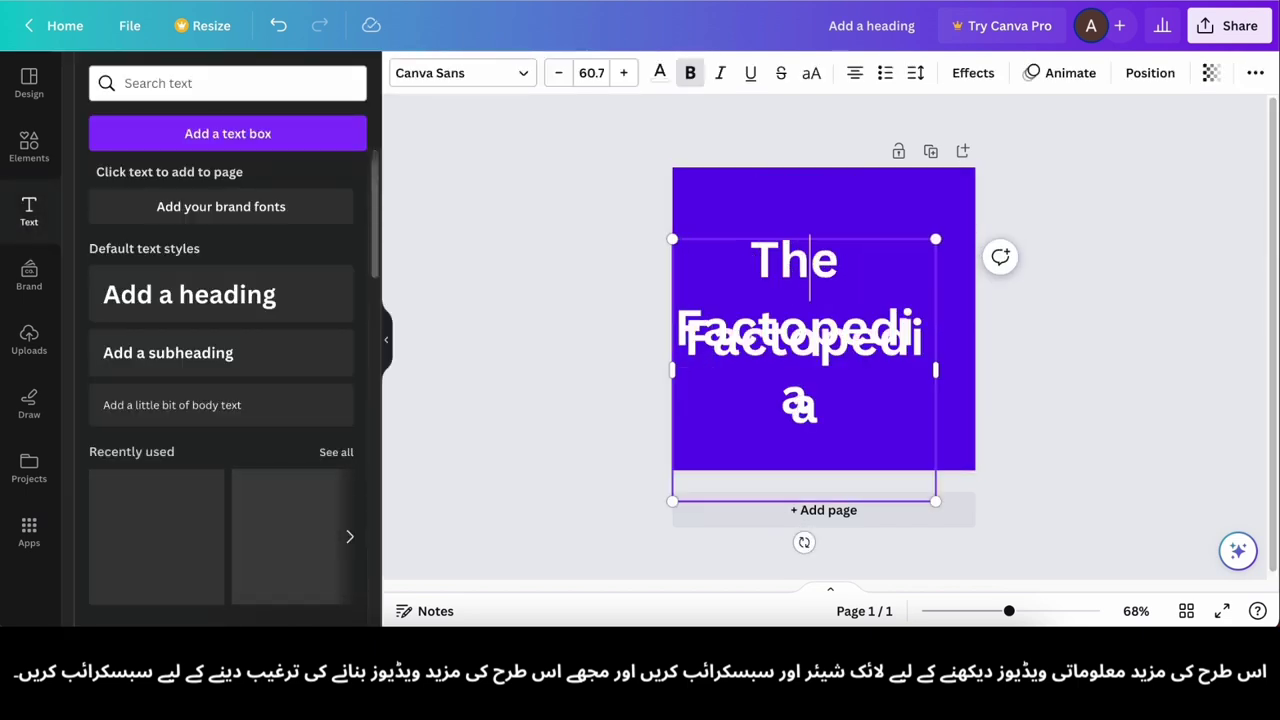
pyautogui.press('Right')
pyautogui.press('BackSpace')
pyautogui.moveTo(941, 400); pyautogui.dragTo(1033, 398)
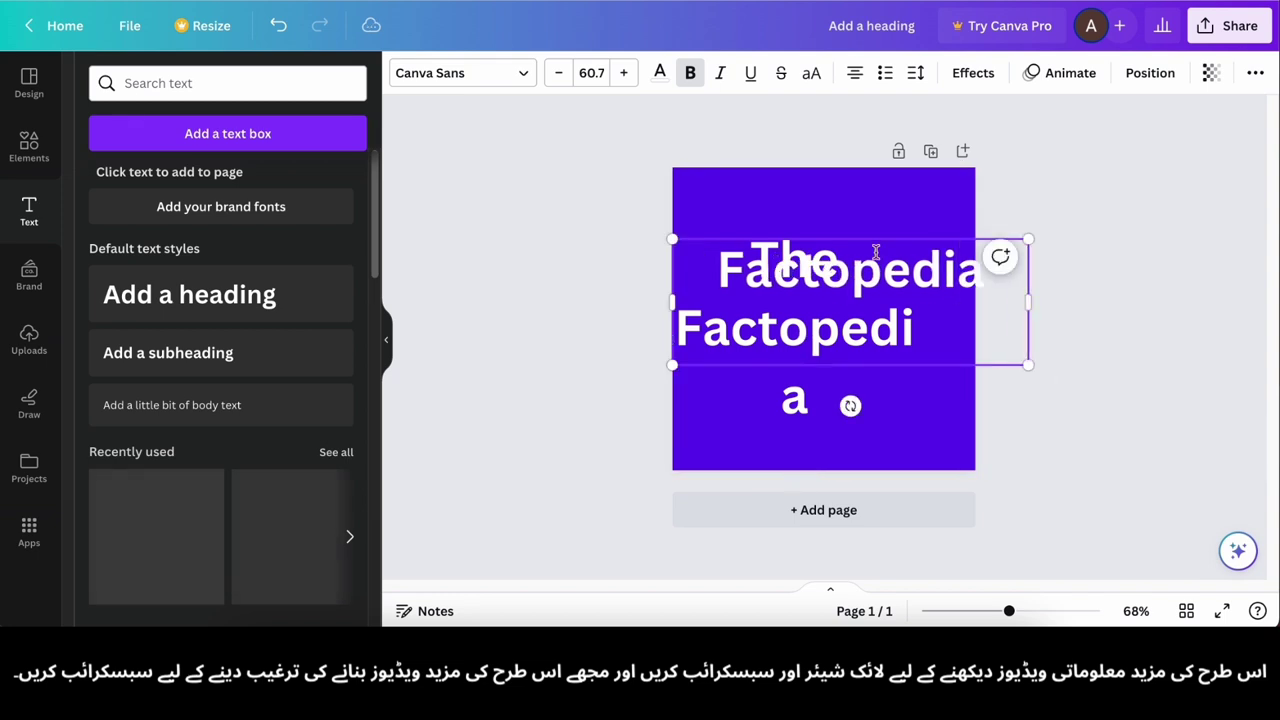
# - Delete "Factopedia" from the original heading and place the two words separately, with "The" above "Factopedia"
pyautogui.click(757, 420)
pyautogui.doubleClick(730, 338)
pyautogui.press('BackSpace')
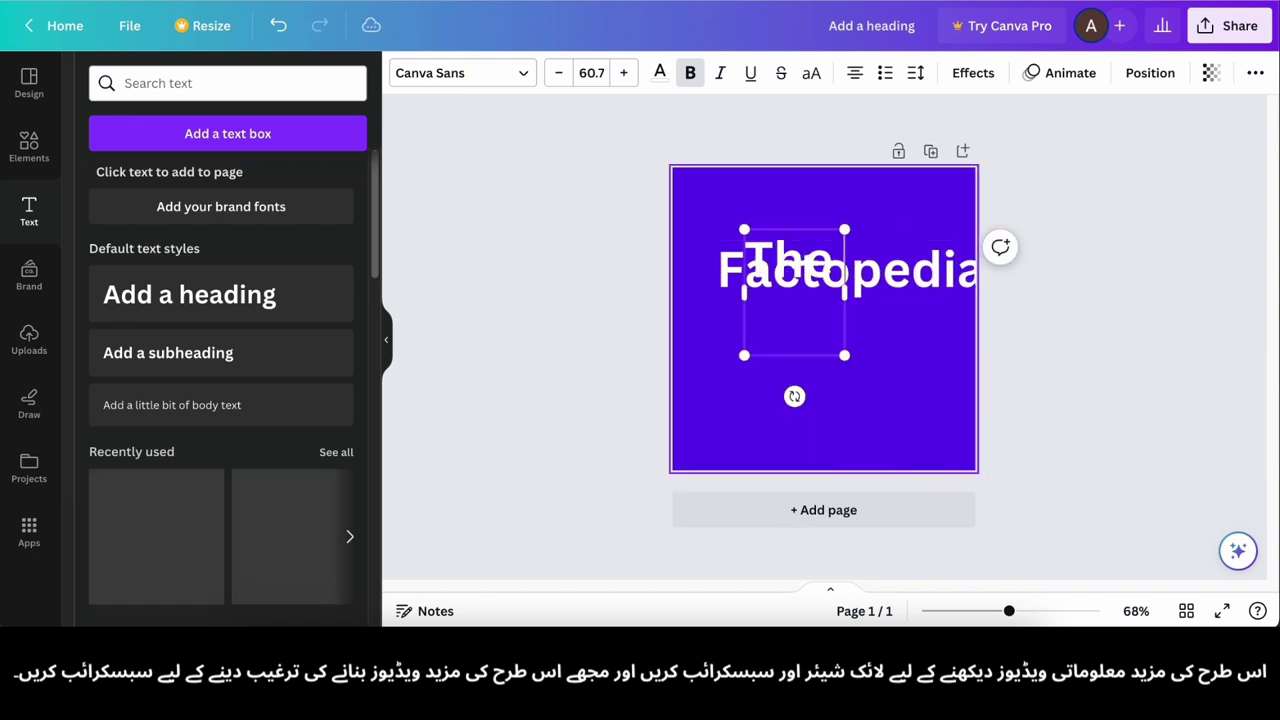
pyautogui.moveTo(886, 276); pyautogui.dragTo(886, 349)
pyautogui.moveTo(770, 281); pyautogui.dragTo(766, 248)
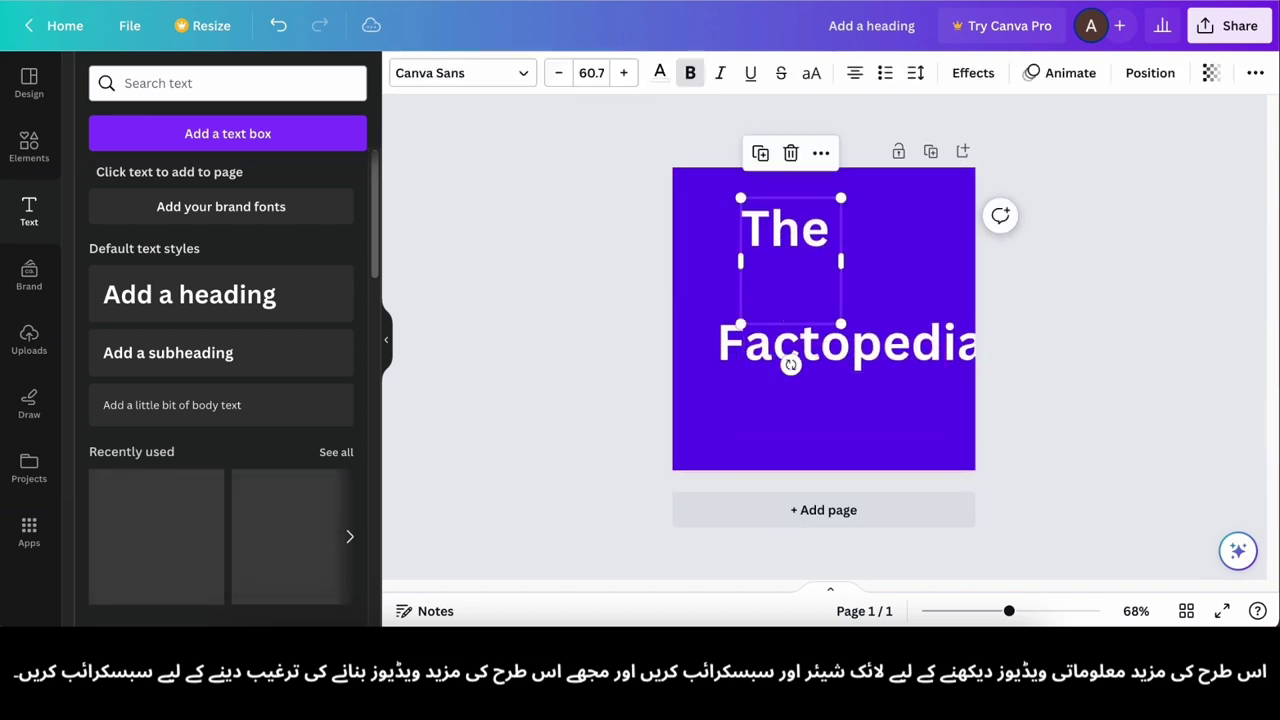
pyautogui.click(851, 249)
pyautogui.click(960, 342)
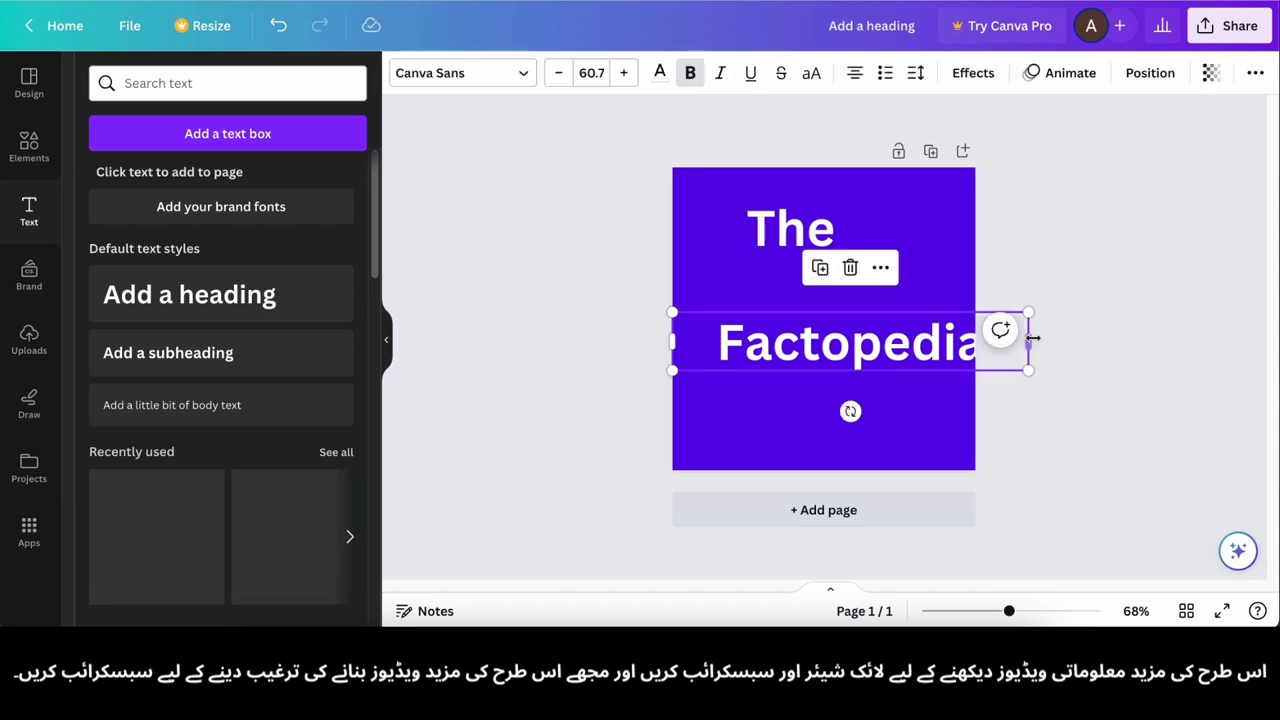
# - Enlarge "The" to font size 67.2, reduce "Factopedia" to 54.2 and stack the two words closely with their left edges aligned
pyautogui.moveTo(1022, 340); pyautogui.dragTo(934, 363)
pyautogui.moveTo(893, 349); pyautogui.dragTo(919, 349)
pyautogui.moveTo(773, 227); pyautogui.dragTo(740, 277)
pyautogui.moveTo(805, 305); pyautogui.dragTo(823, 309)
pyautogui.moveTo(750, 283); pyautogui.dragTo(755, 263)
pyautogui.click(829, 371)
pyautogui.moveTo(817, 354); pyautogui.dragTo(770, 330)
pyautogui.click(794, 331)
pyautogui.click(463, 346)
# - Tilt "The" by -2° and "Factopedia" by -3°
pyautogui.click(758, 252)
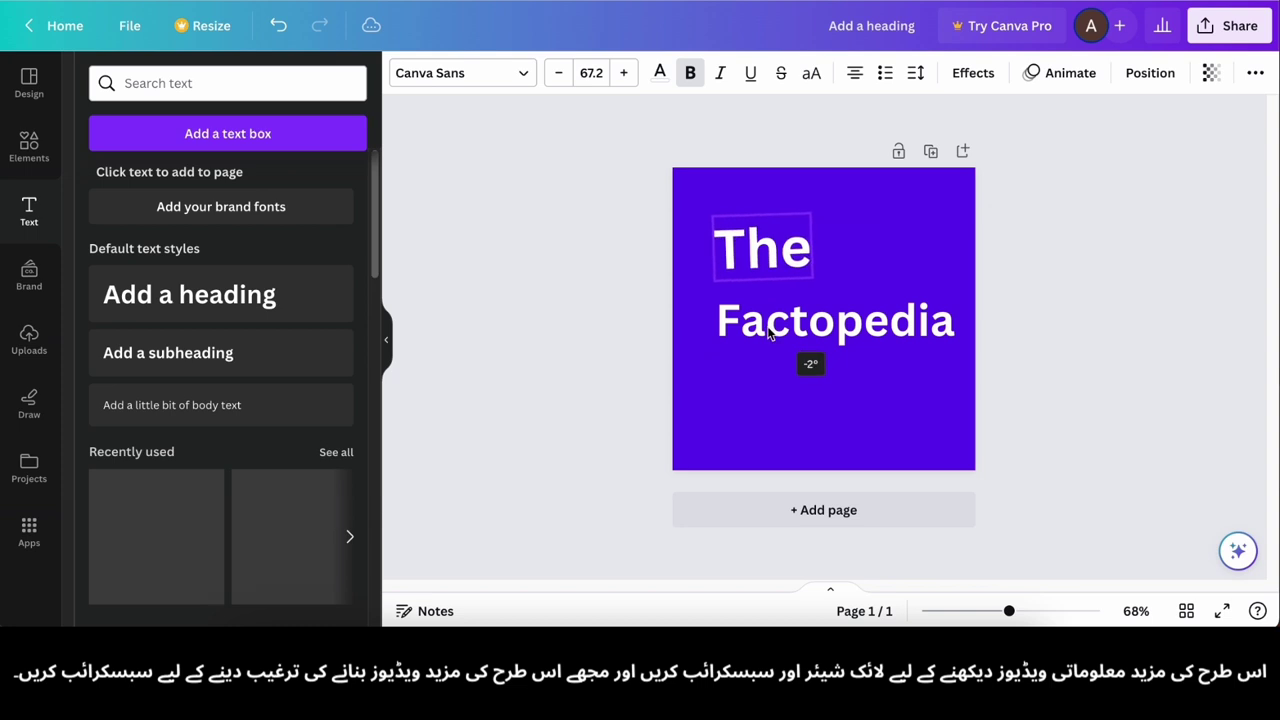
pyautogui.click(772, 332)
pyautogui.moveTo(817, 380); pyautogui.dragTo(819, 395)
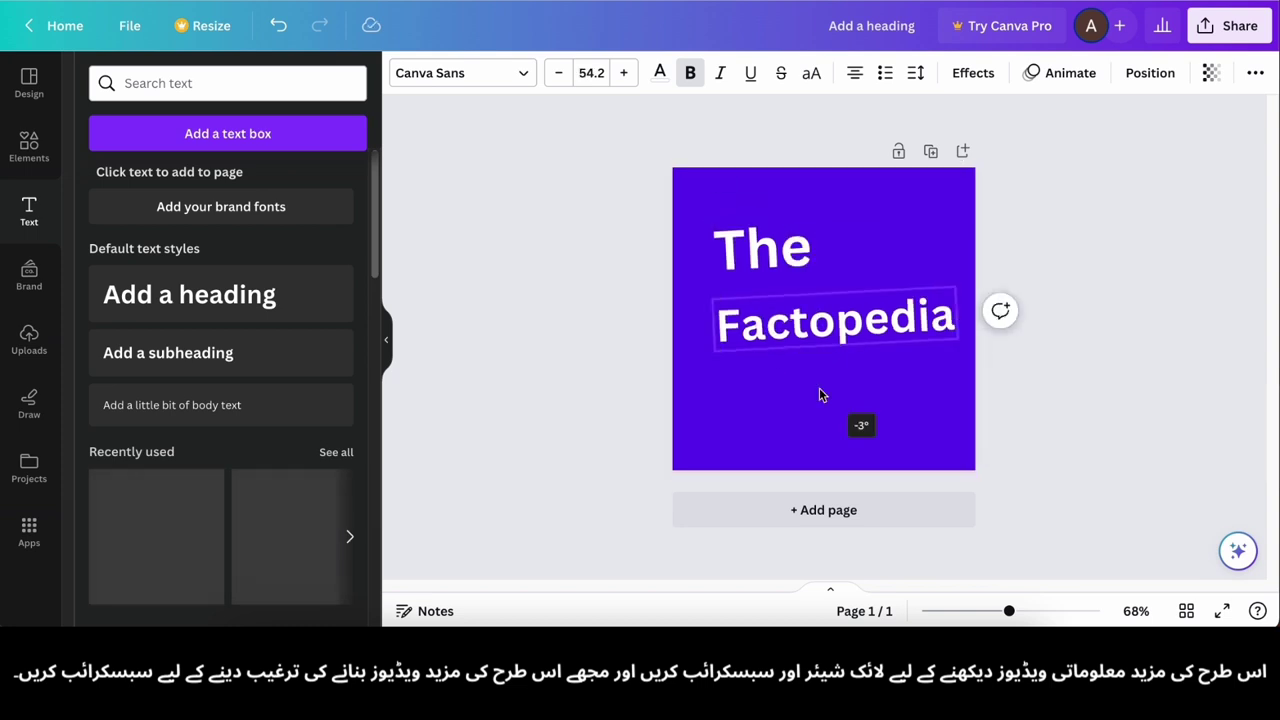
# - Duplicate "Factopedia" below itself, change the copy's text to "Channel" and narrow its box to fit the word
pyautogui.moveTo(851, 338); pyautogui.dragTo(842, 384)
pyautogui.press('super+d')
pyautogui.doubleClick(842, 384)
pyautogui.write('Channel')
pyautogui.moveTo(956, 371); pyautogui.dragTo(897, 366)
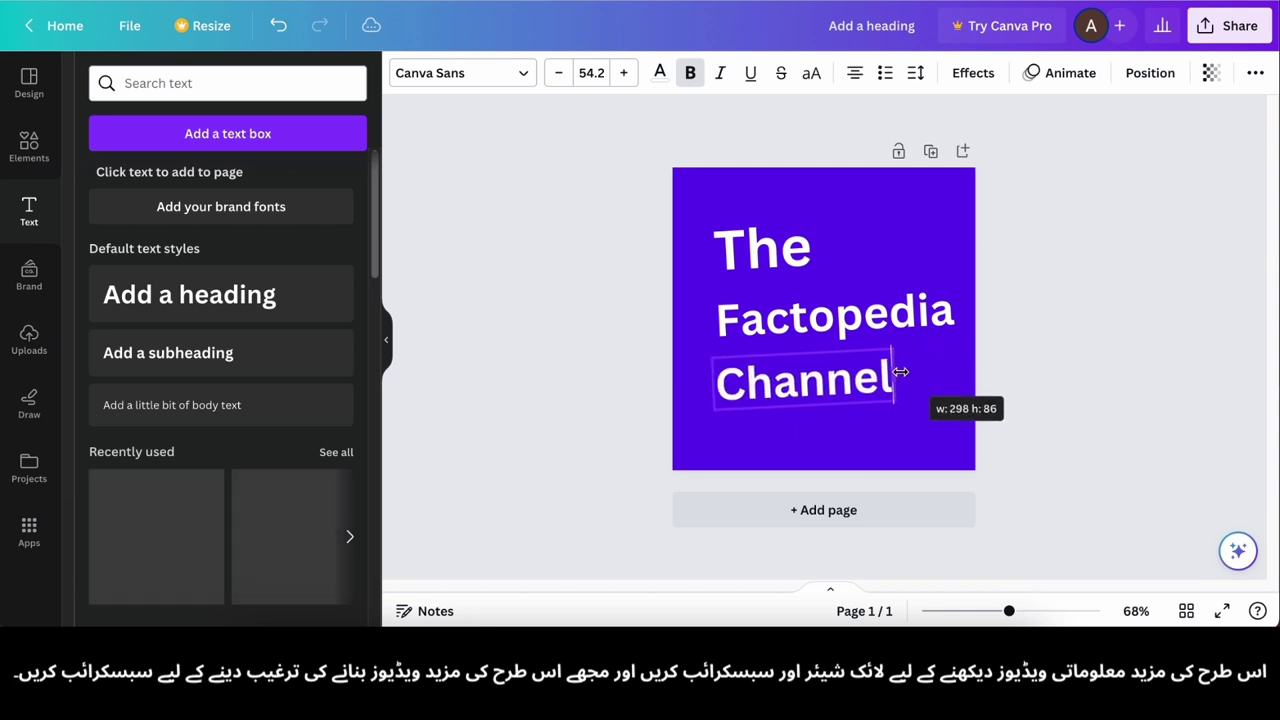
# - Reduce "Factopedia" to font size 45.9 and "Channel" to 47.9, and shift the words into a staggered arrangement
pyautogui.moveTo(750, 270); pyautogui.dragTo(724, 285)
pyautogui.moveTo(757, 325); pyautogui.dragTo(763, 323)
pyautogui.moveTo(962, 332); pyautogui.dragTo(949, 332)
pyautogui.moveTo(860, 325); pyautogui.dragTo(867, 323)
pyautogui.moveTo(863, 385)
pyautogui.mouseDown()
pyautogui.moveTo(942, 364)
pyautogui.moveTo(871, 362)
pyautogui.mouseUp()
pyautogui.moveTo(788, 372)
pyautogui.mouseDown()
pyautogui.moveTo(774, 393)
pyautogui.moveTo(804, 376)
pyautogui.mouseUp()
pyautogui.moveTo(647, 237); pyautogui.dragTo(835, 374)
pyautogui.moveTo(836, 366); pyautogui.dragTo(841, 371)
# - Straighten the tilted logo words so that they run horizontally
pyautogui.click(816, 422)
pyautogui.click(815, 322)
pyautogui.moveTo(812, 326); pyautogui.dragTo(756, 351)
pyautogui.click(745, 272)
pyautogui.click(812, 374)
pyautogui.moveTo(851, 428); pyautogui.dragTo(842, 428)
pyautogui.click(815, 410)
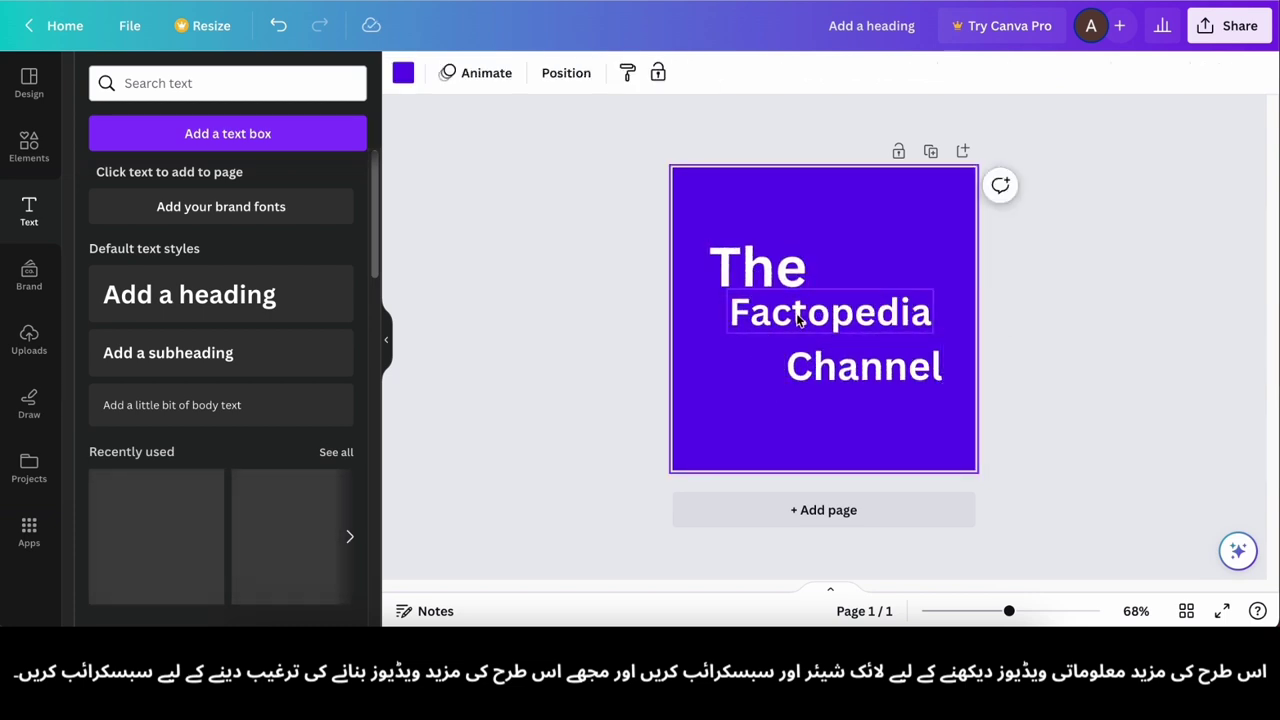
# - Tighten the staggered spacing of "Factopedia" and "Channel", then move all three words slightly down together
pyautogui.moveTo(797, 319); pyautogui.dragTo(791, 327)
pyautogui.click(753, 374)
pyautogui.click(897, 381)
pyautogui.moveTo(849, 434); pyautogui.dragTo(850, 440)
pyautogui.click(824, 412)
pyautogui.moveTo(813, 386); pyautogui.dragTo(825, 385)
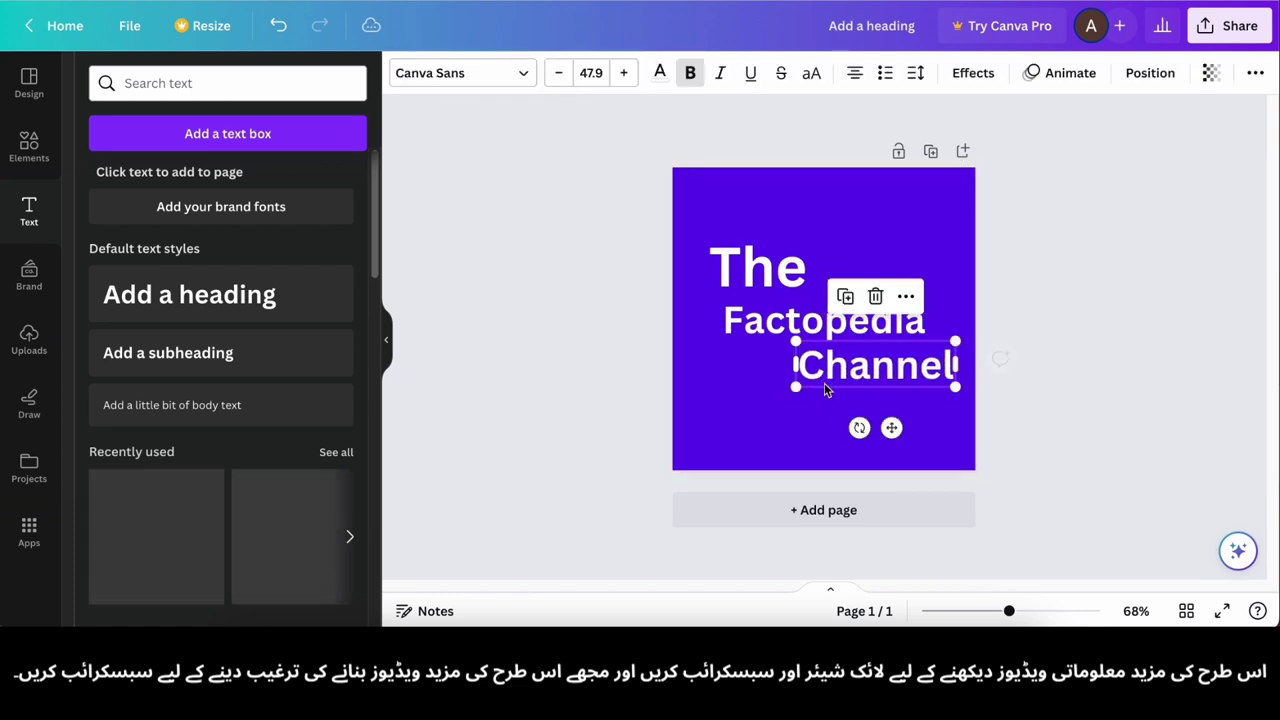
pyautogui.click(734, 404)
pyautogui.moveTo(614, 240); pyautogui.dragTo(803, 435)
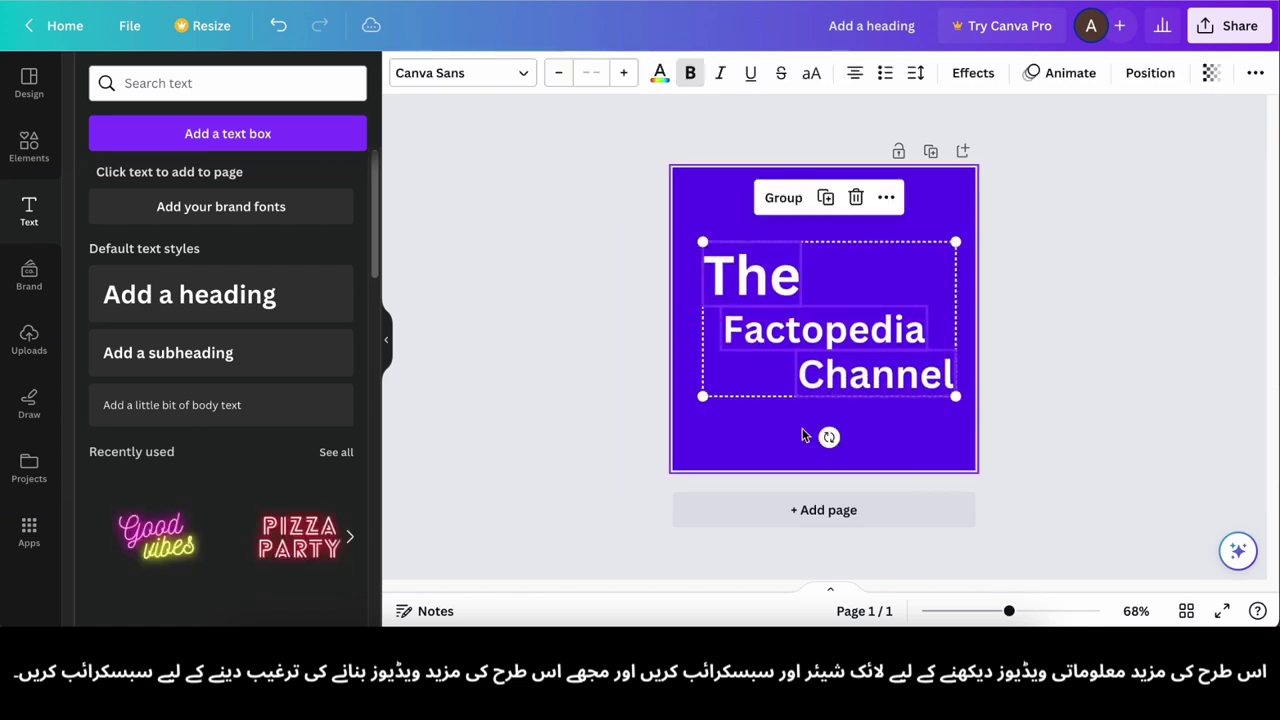
pyautogui.click(636, 380)
# - Add a rounded square, stretch it into a wide rectangle over "Factopedia" and send it behind the text
pyautogui.click(29, 143)
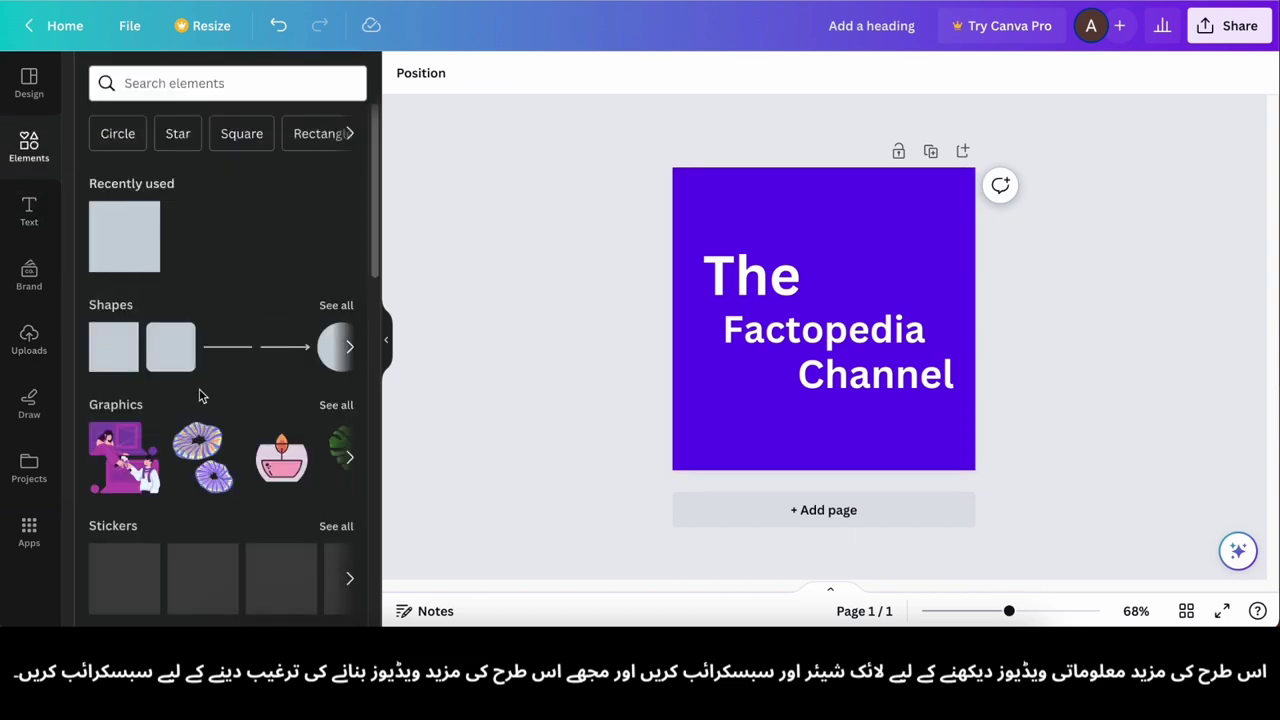
pyautogui.click(170, 347)
pyautogui.moveTo(826, 297); pyautogui.dragTo(947, 350)
pyautogui.moveTo(906, 360); pyautogui.dragTo(900, 361)
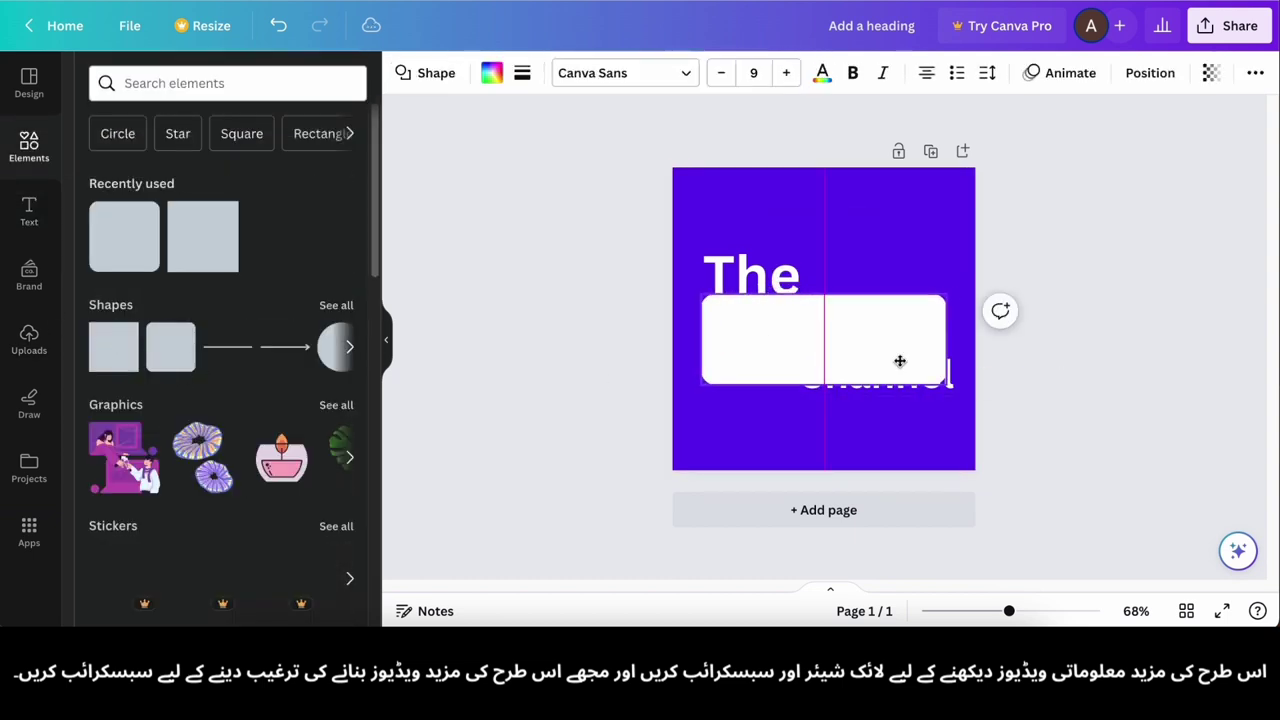
pyautogui.rightClick(737, 322)
pyautogui.click(713, 364)
# - Fill the rounded rectangle with yellow
pyautogui.click(491, 73)
pyautogui.click(243, 378)
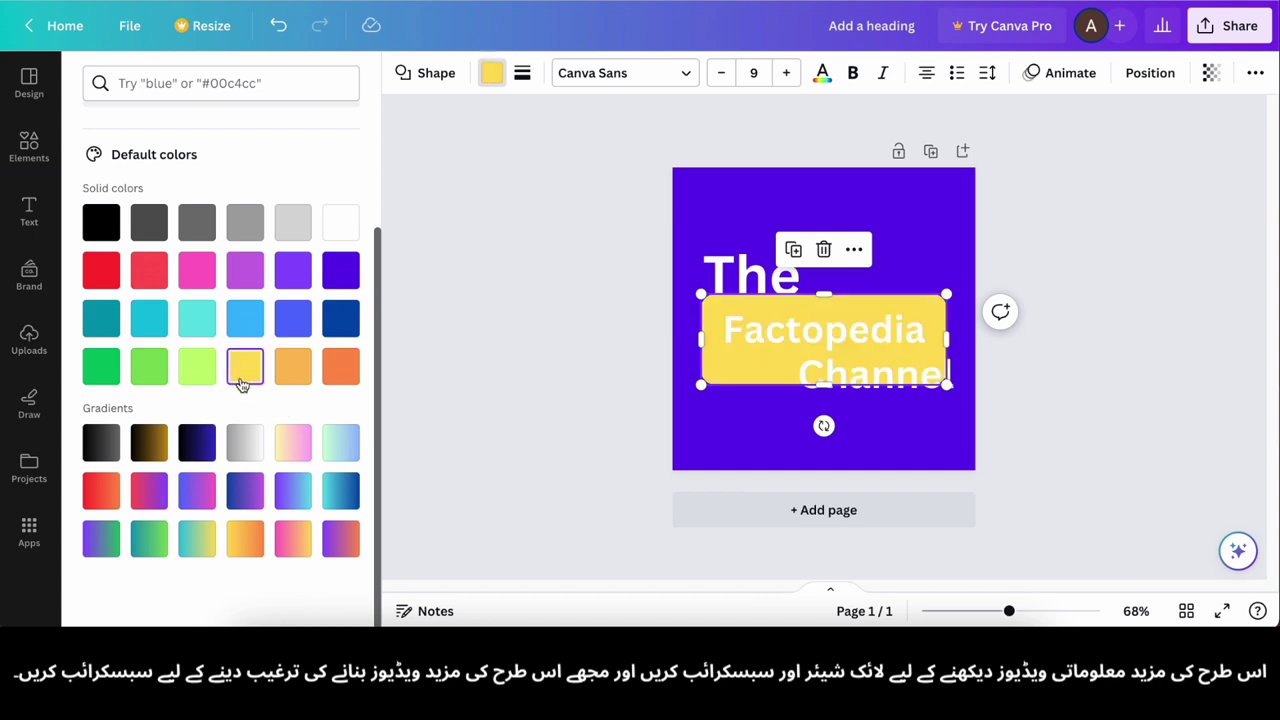
pyautogui.click(343, 310)
pyautogui.click(245, 369)
# - Change the text color of "Factopedia" to black
pyautogui.doubleClick(756, 343)
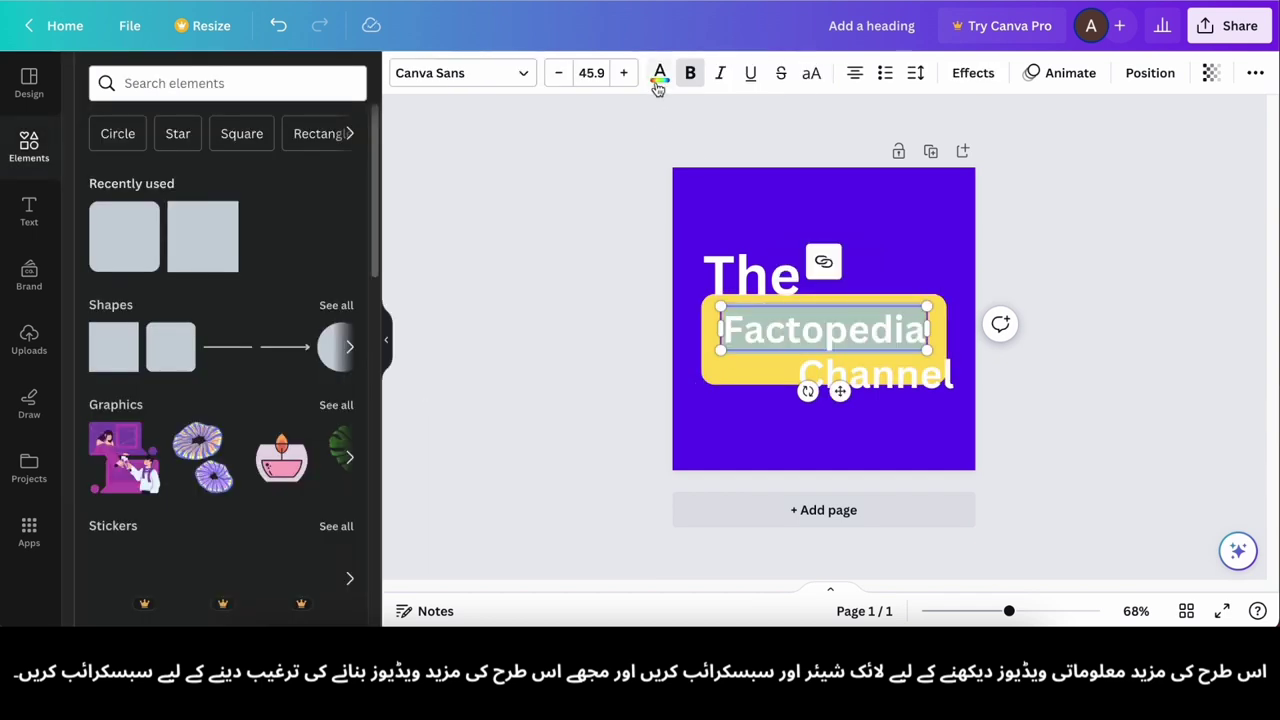
pyautogui.click(658, 76)
pyautogui.click(103, 394)
pyautogui.click(512, 303)
# - Shrink the yellow rectangle to frame "Factopedia" and adjust "The" and "Channel" so they sit just above and below it
pyautogui.click(706, 368)
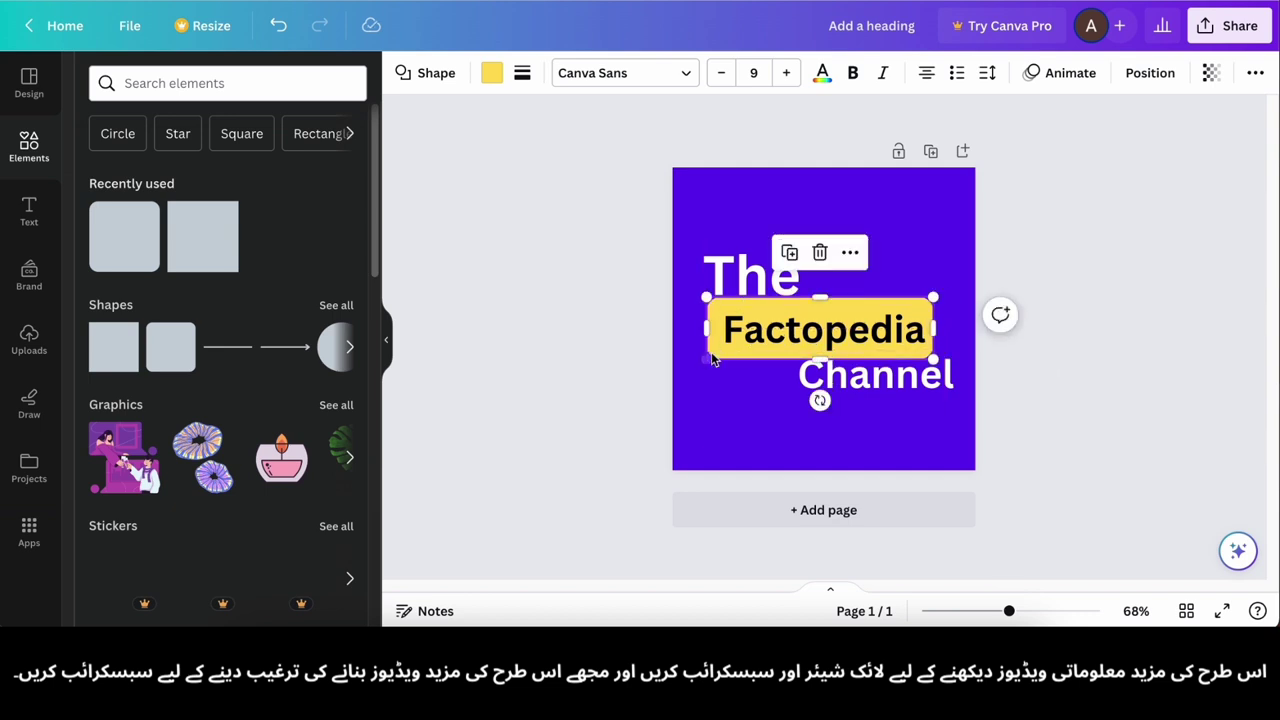
pyautogui.moveTo(815, 365); pyautogui.dragTo(833, 383)
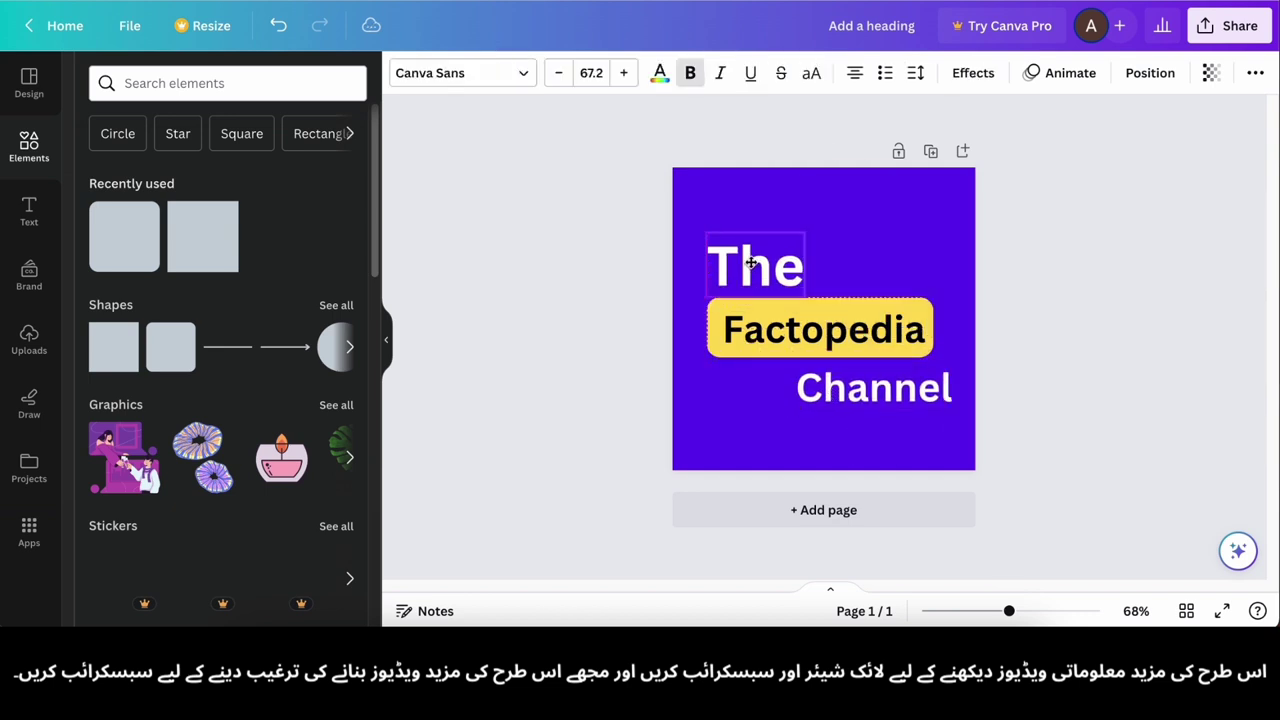
pyautogui.moveTo(735, 336); pyautogui.dragTo(758, 336)
pyautogui.click(611, 363)
pyautogui.click(840, 385)
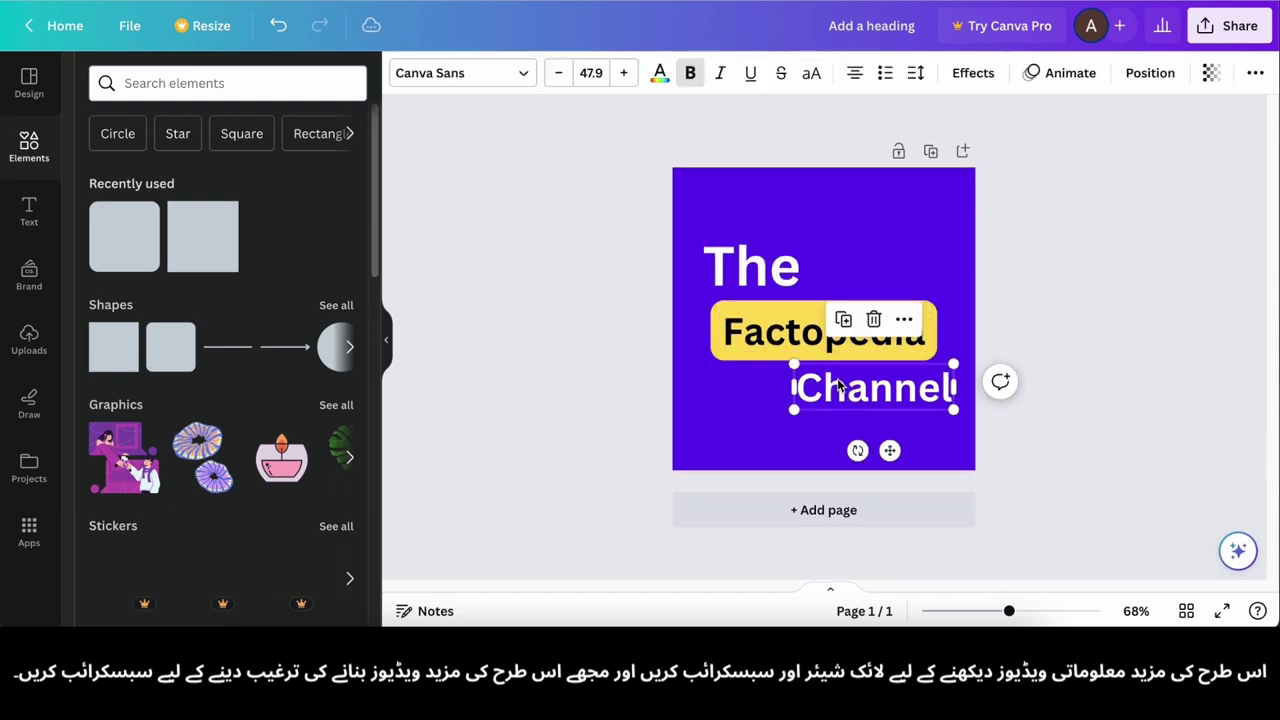
pyautogui.moveTo(762, 272); pyautogui.dragTo(763, 272)
pyautogui.moveTo(840, 387); pyautogui.dragTo(840, 387)
# - Select all of the logo's words together with the yellow rectangle and center them on the page
pyautogui.click(657, 315)
pyautogui.scroll(1, 928, 452)
pyautogui.moveTo(927, 448); pyautogui.dragTo(704, 252)
pyautogui.moveTo(811, 338); pyautogui.dragTo(806, 335)
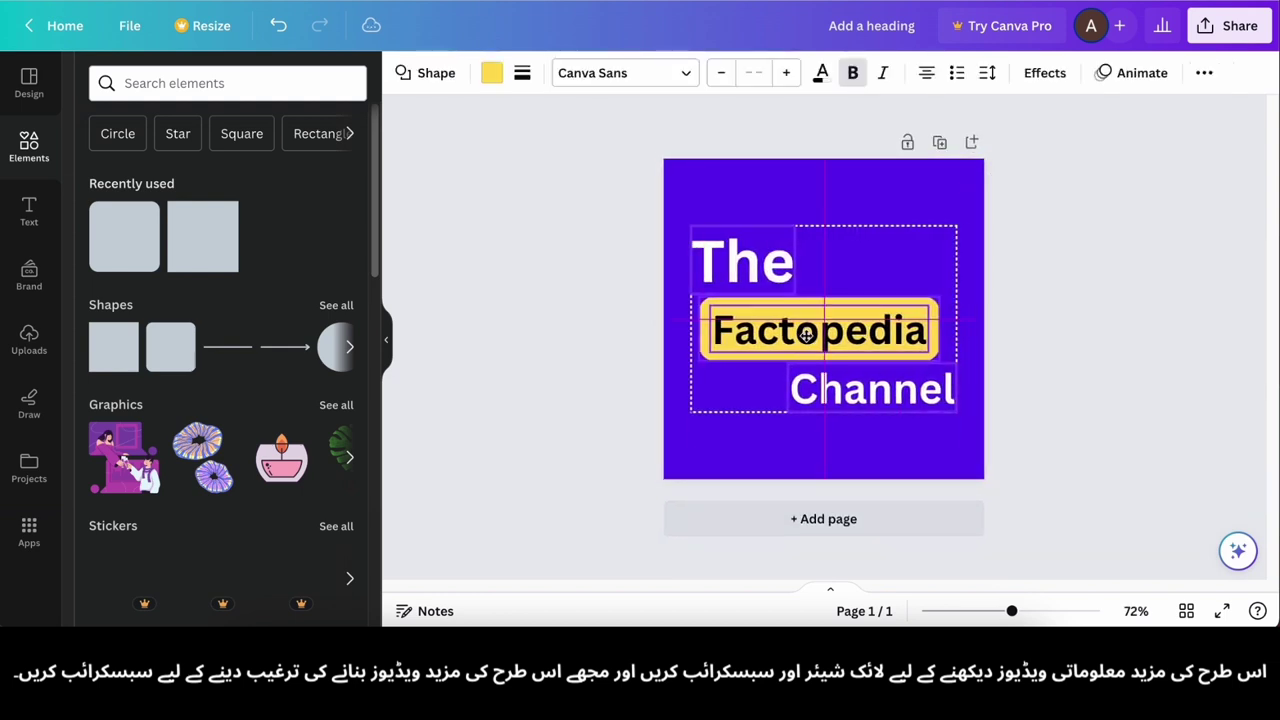
pyautogui.click(883, 449)
pyautogui.scroll(1, 883, 449)
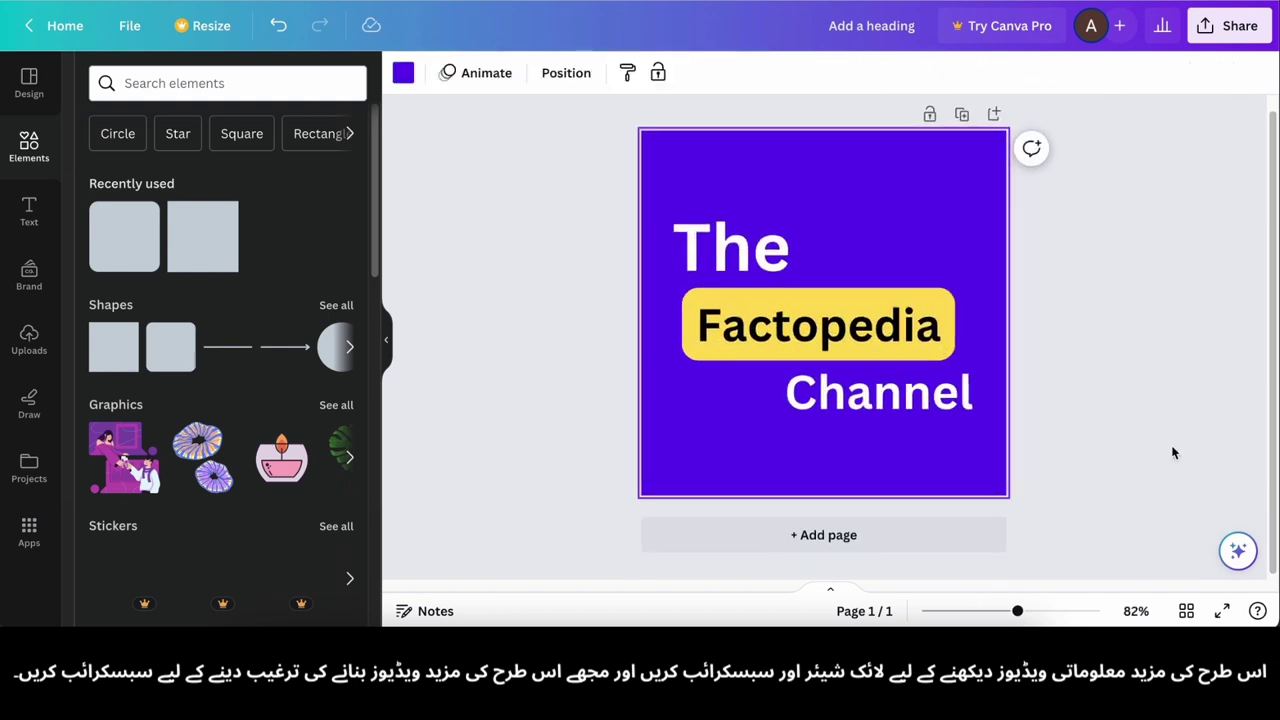
# - Download the finished logo
pyautogui.click(1228, 25)
pyautogui.click(1058, 378)
pyautogui.click(1058, 376)
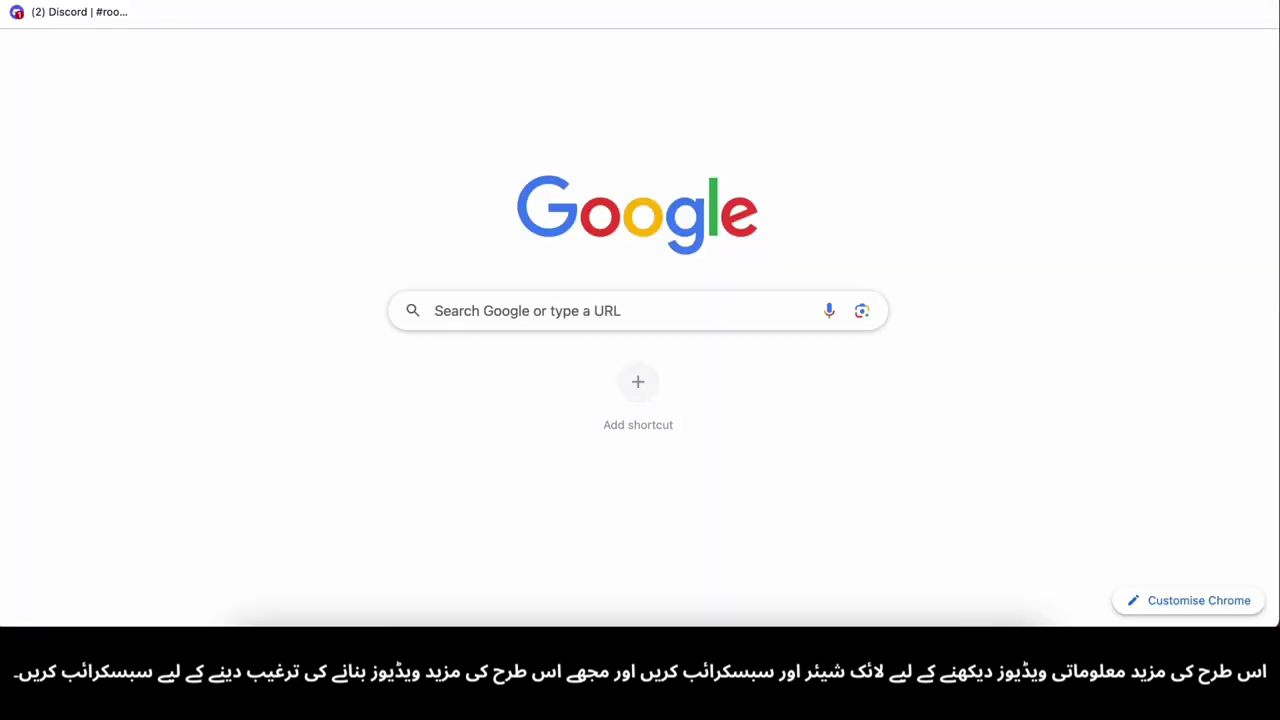
# - Search Google for "youtube banner size"
pyautogui.click(510, 293)
pyautogui.write('youtube ')
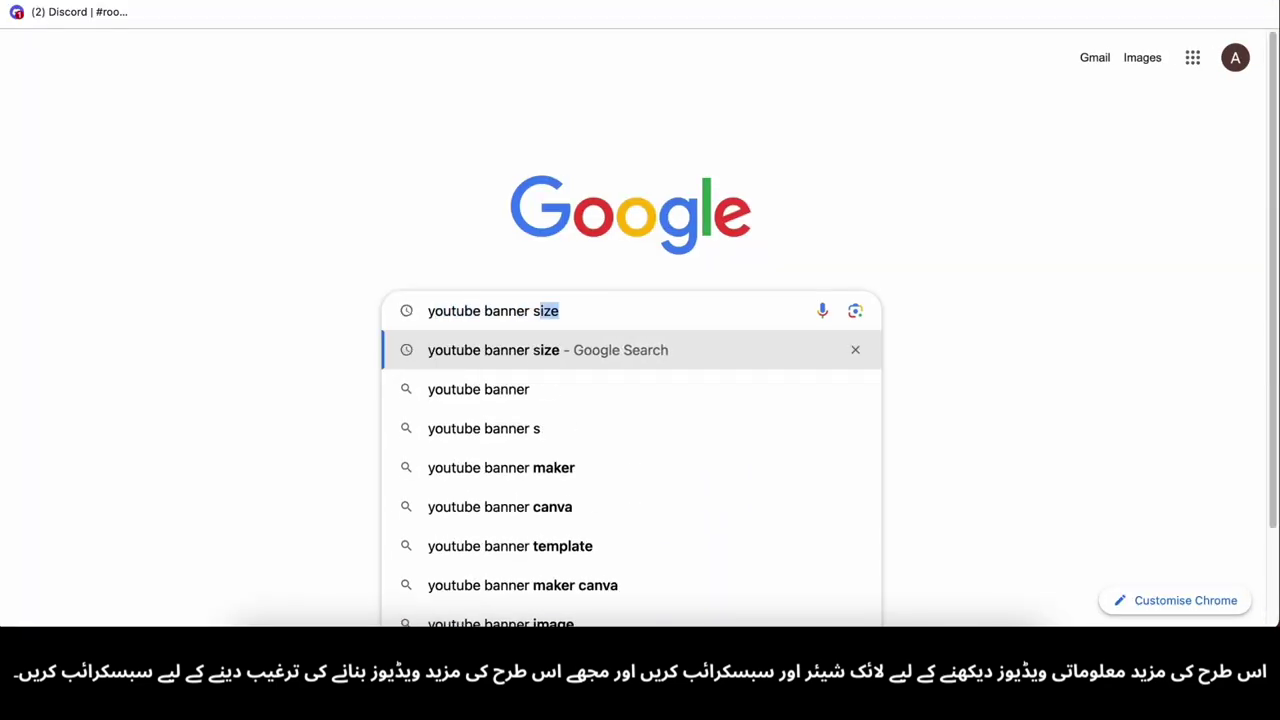
pyautogui.write('banner s')
pyautogui.press('Return')
# - Search Google for "subscribe png" and show the image results
pyautogui.doubleClick(343, 44)
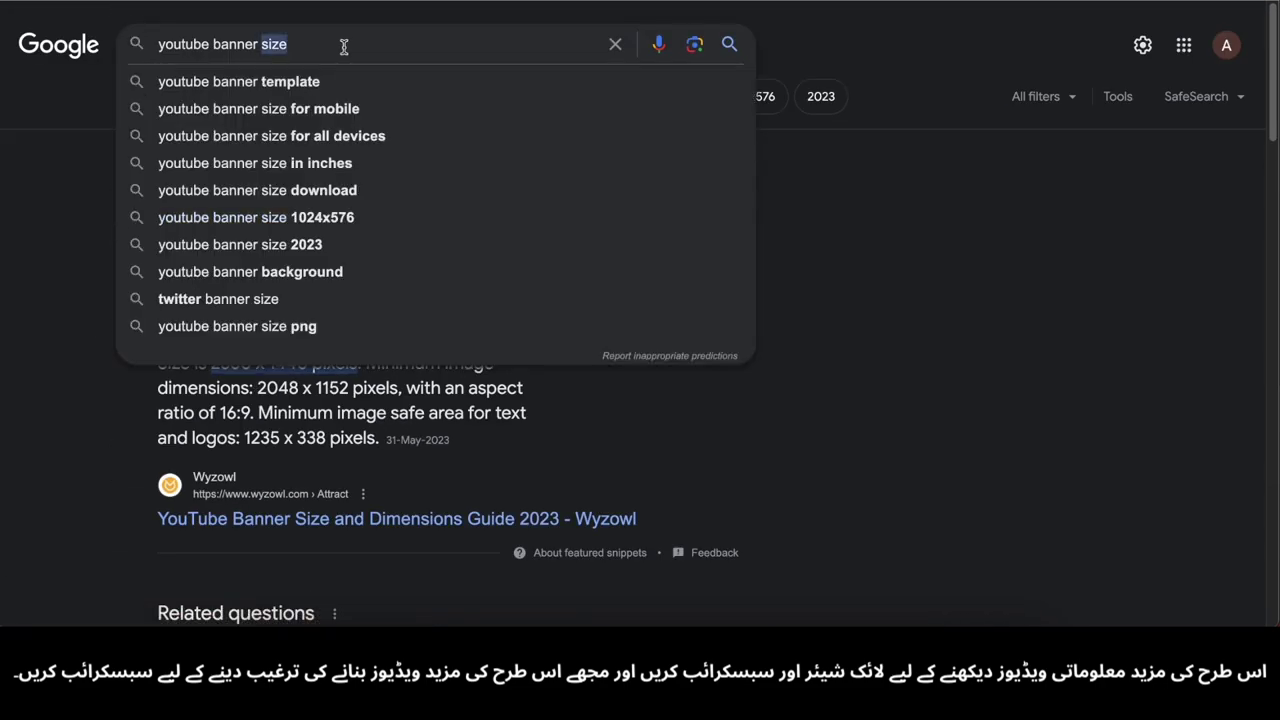
pyautogui.hotkey('ctrl', 'a')
pyautogui.write('subsc')
pyautogui.click(358, 104)
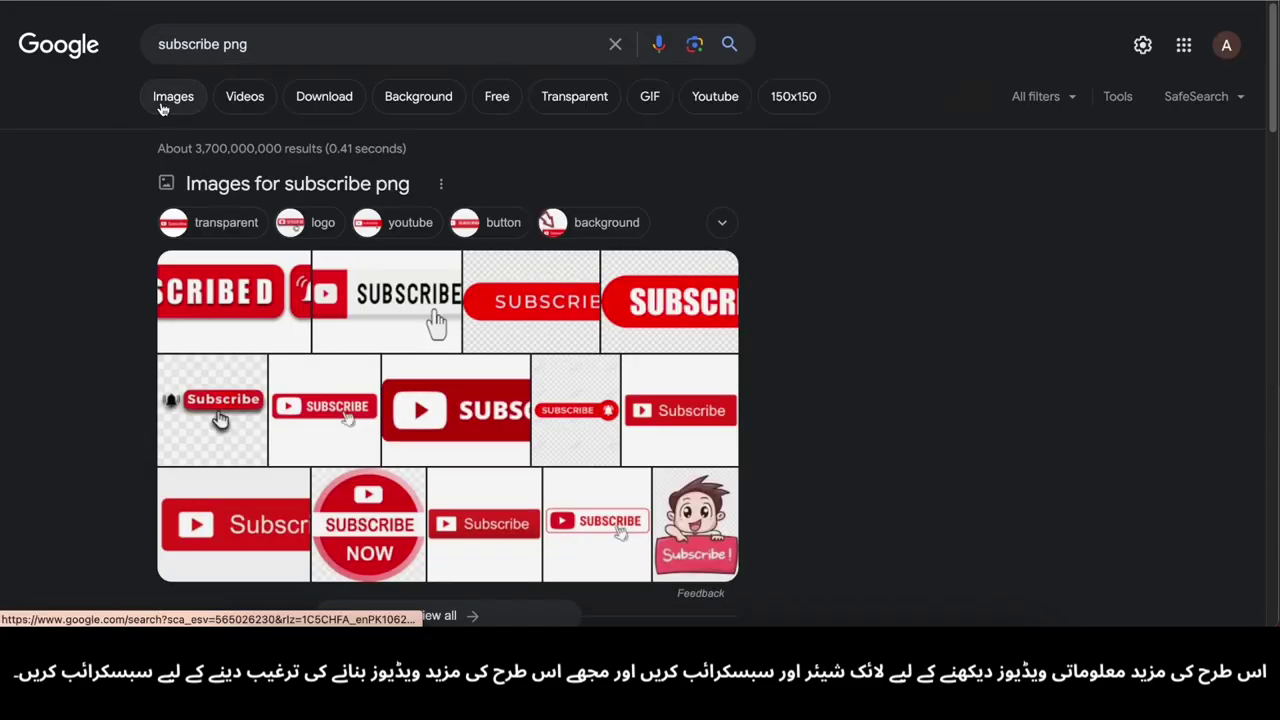
pyautogui.click(165, 100)
# - Save the red "SUBSCRIBED" button image from Pixabay to the computer
pyautogui.click(170, 285)
pyautogui.rightClick(1016, 169)
pyautogui.click(1073, 356)
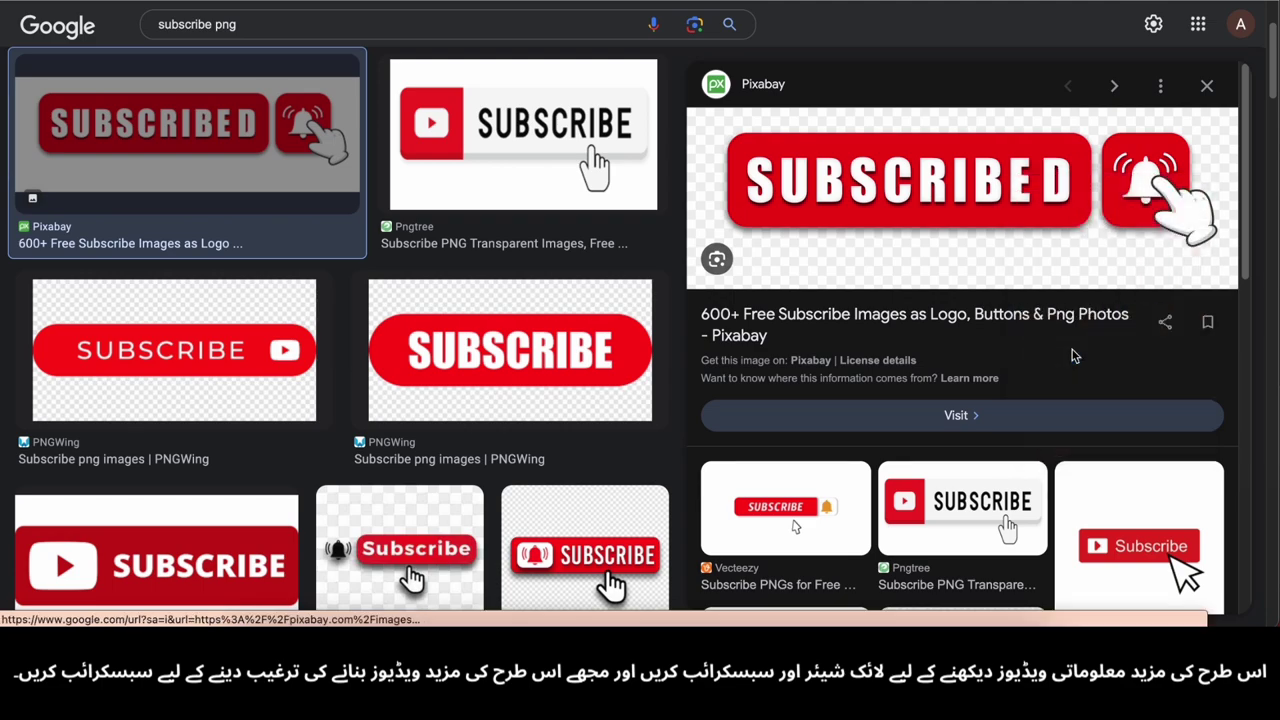
pyautogui.click(938, 447)
# - Open the Canva home page in a new browser tab through a Google search
pyautogui.press('super+t')
pyautogui.click(436, 308)
pyautogui.write('c')
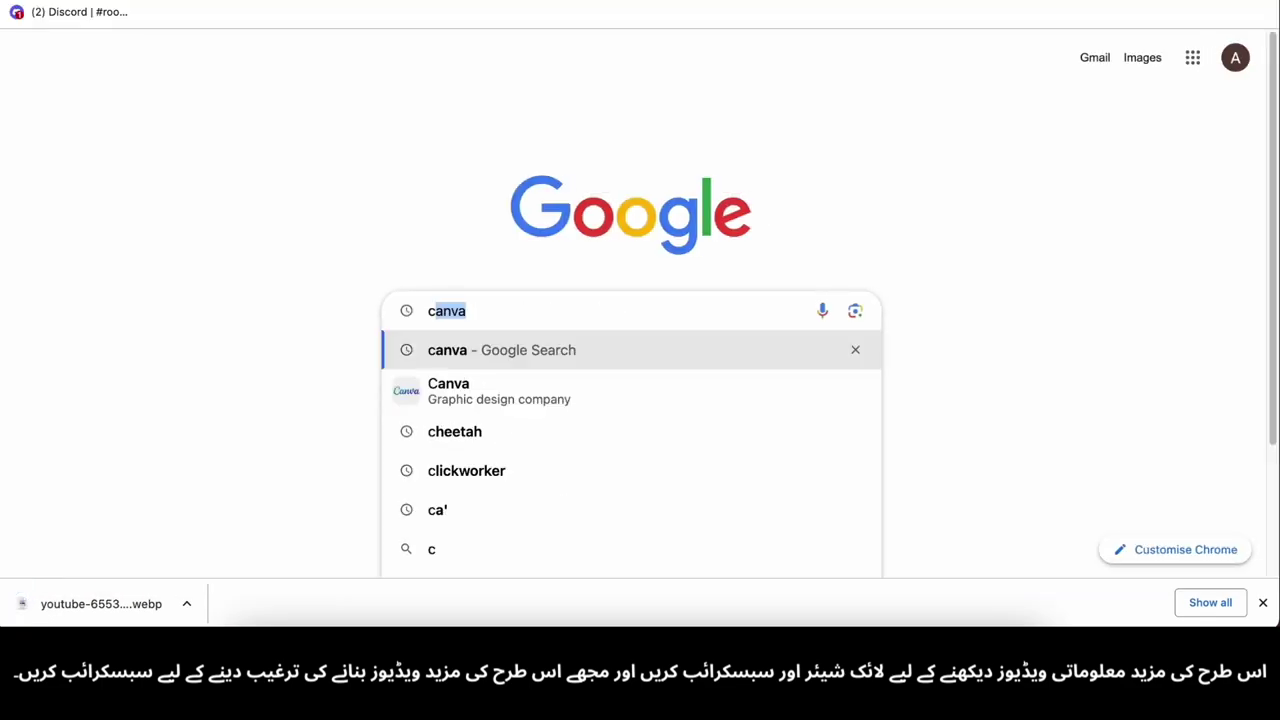
pyautogui.write('an')
pyautogui.press('Return')
pyautogui.click(191, 221)
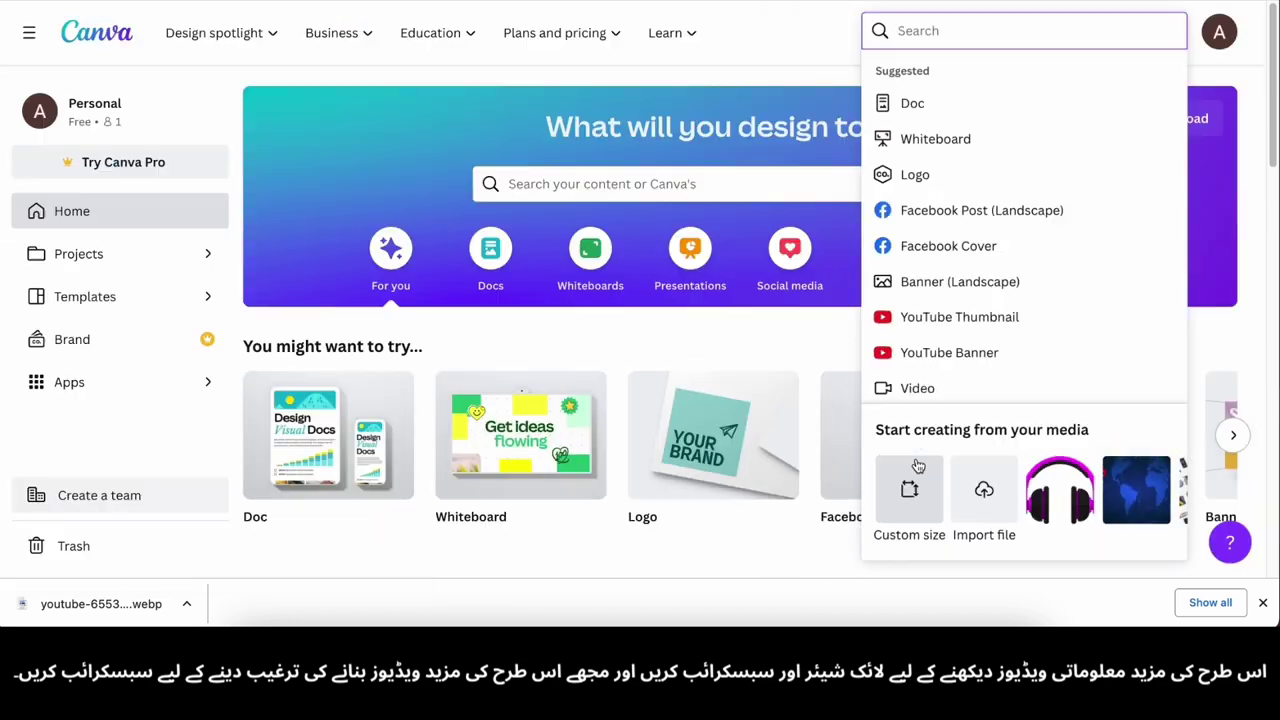
# - Create a new custom-size design of 2560 × 1440 px
pyautogui.click(909, 490)
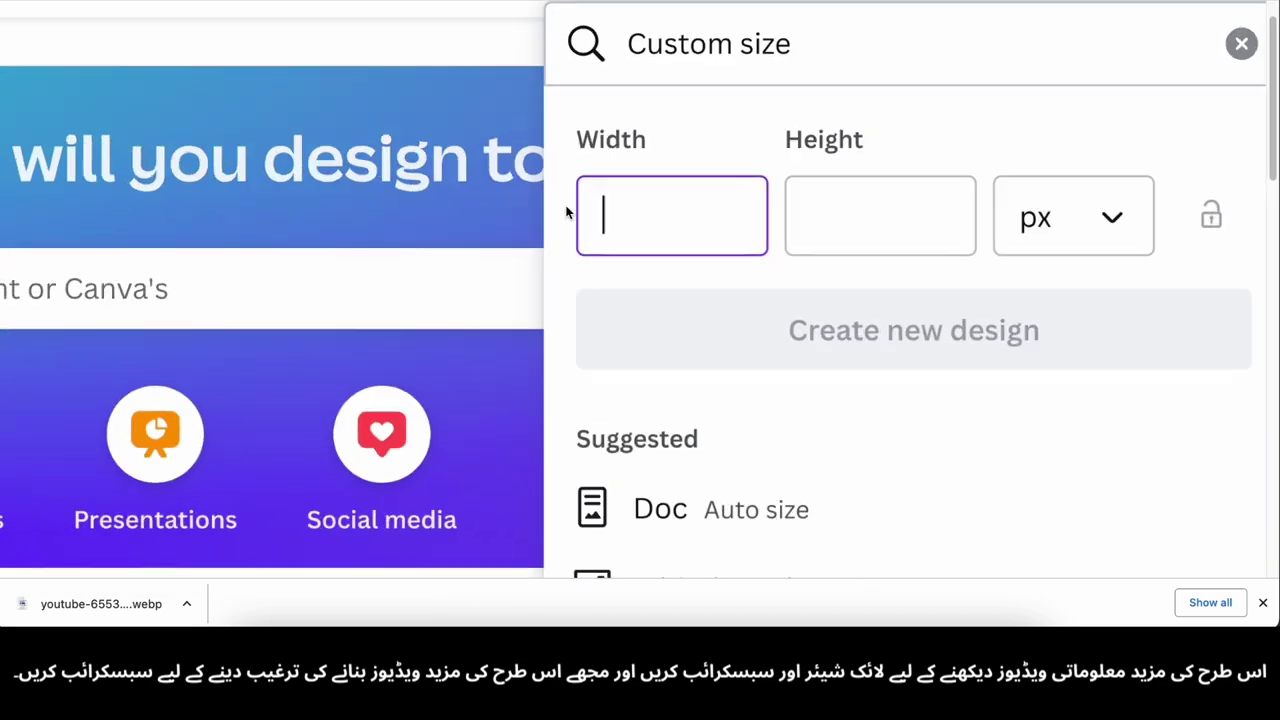
pyautogui.press('Tab')
pyautogui.write('1440')
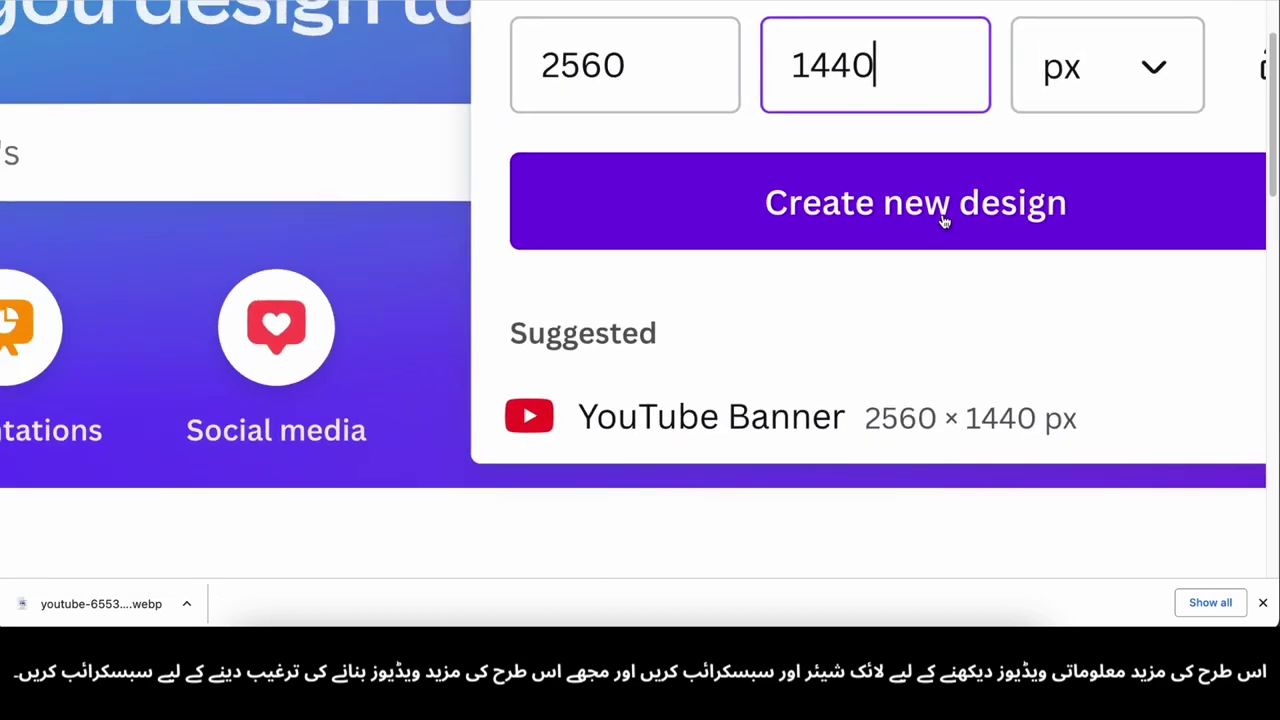
pyautogui.click(944, 221)
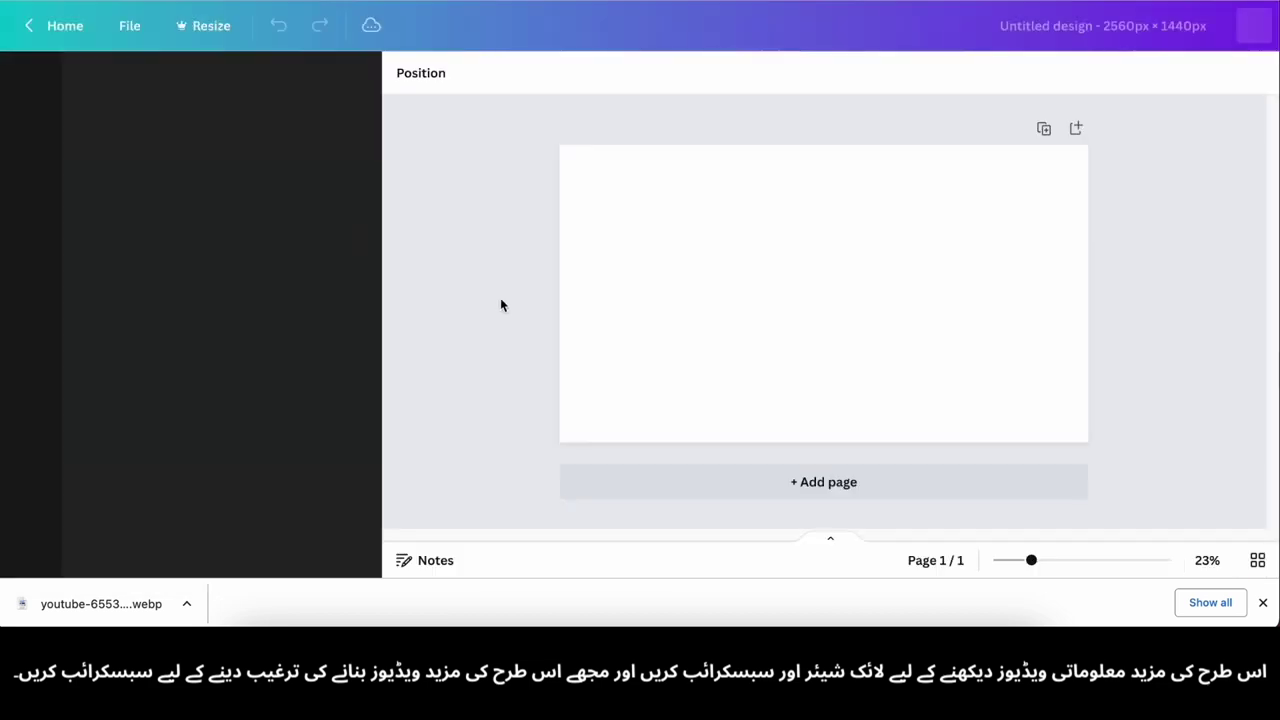
# - Set the banner page's background to the same violet-blue as the logo
pyautogui.click(797, 302)
pyautogui.click(403, 73)
pyautogui.click(336, 446)
pyautogui.click(477, 394)
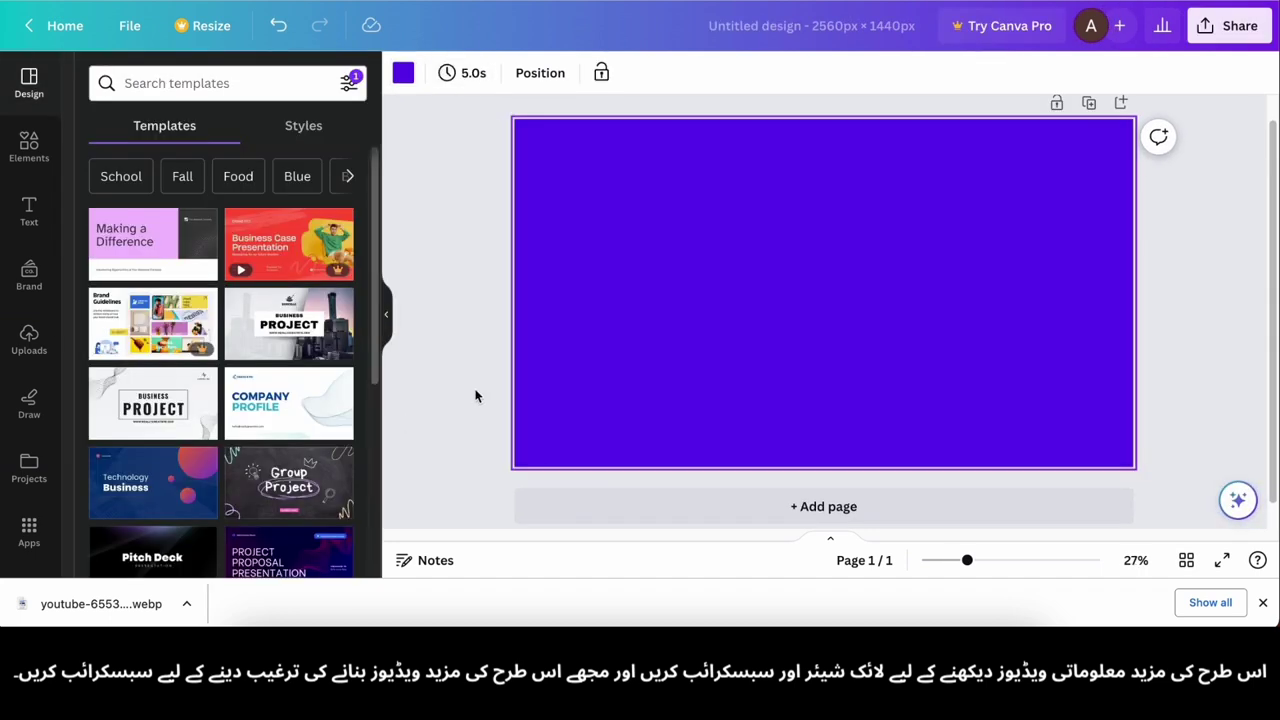
# - Add a heading to the banner and set its text to "The"
pyautogui.click(30, 339)
pyautogui.click(36, 214)
pyautogui.click(221, 294)
pyautogui.write('The')
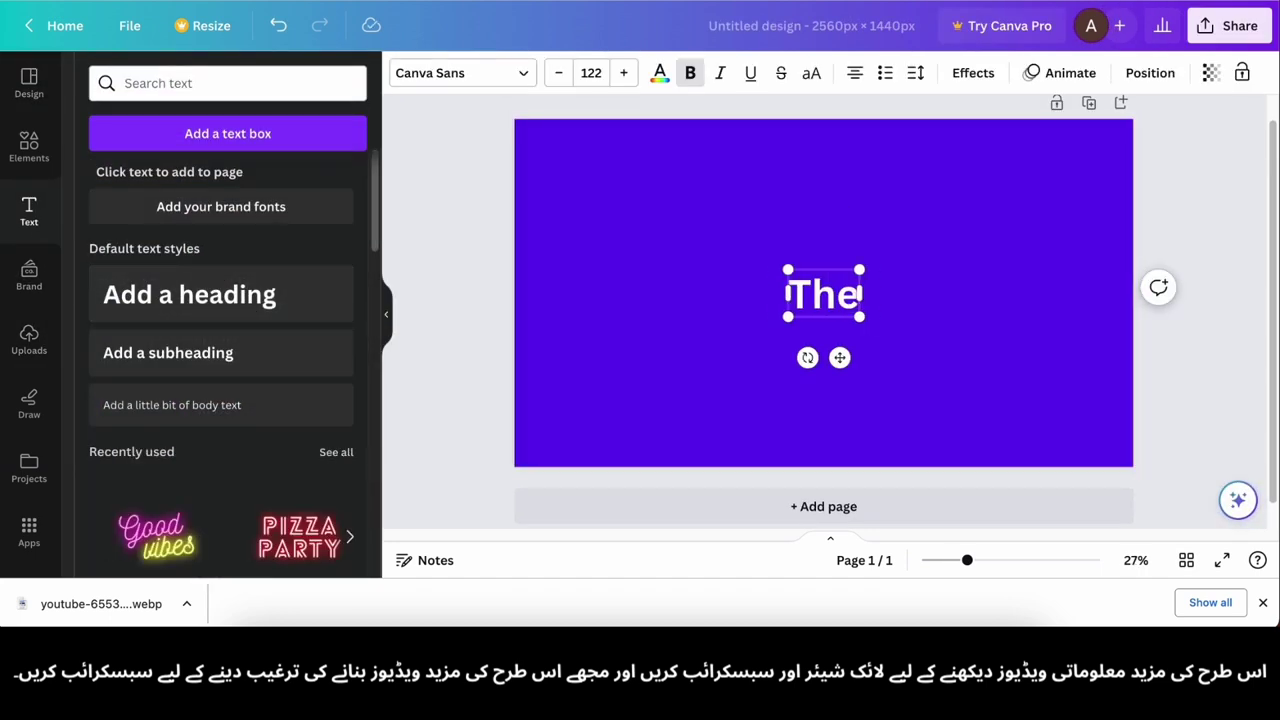
pyautogui.moveTo(852, 320)
pyautogui.mouseDown()
pyautogui.moveTo(807, 321)
pyautogui.moveTo(853, 317)
pyautogui.mouseUp()
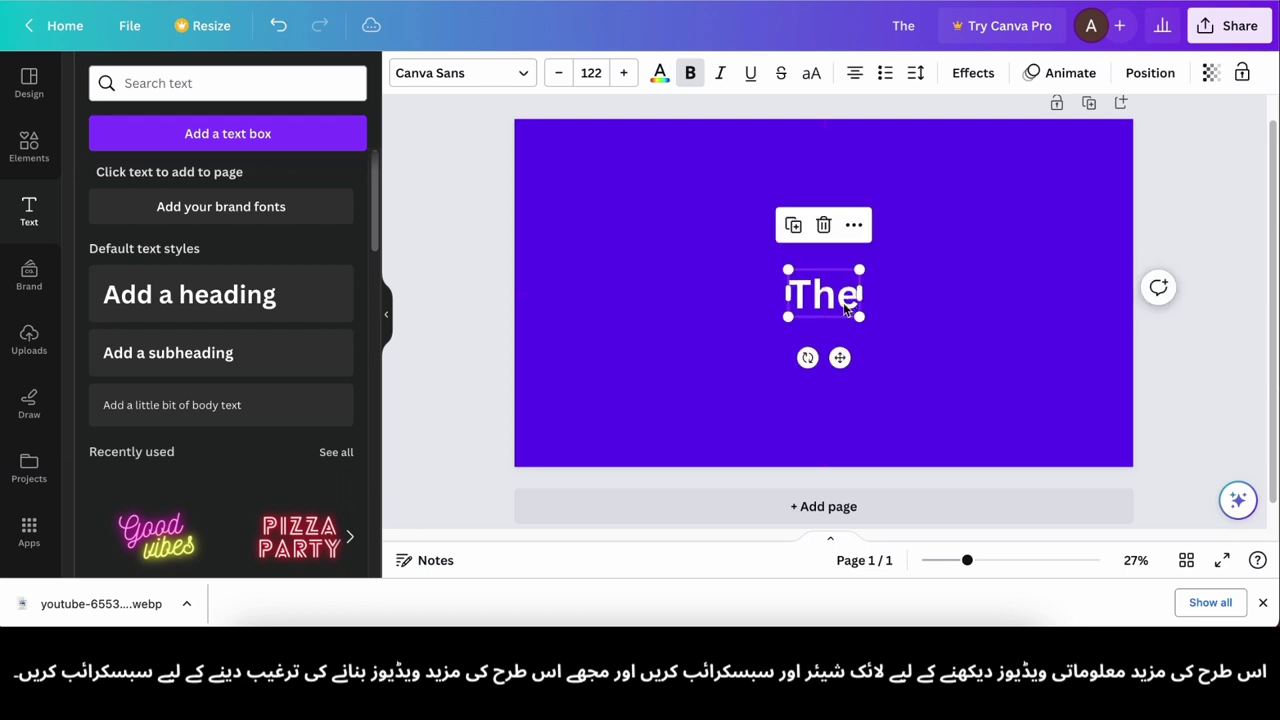
# - Extend the banner heading so that it reads "The Factopedia Channel"
pyautogui.click(852, 315)
pyautogui.write(']')
pyautogui.write('Factopedia Channel')
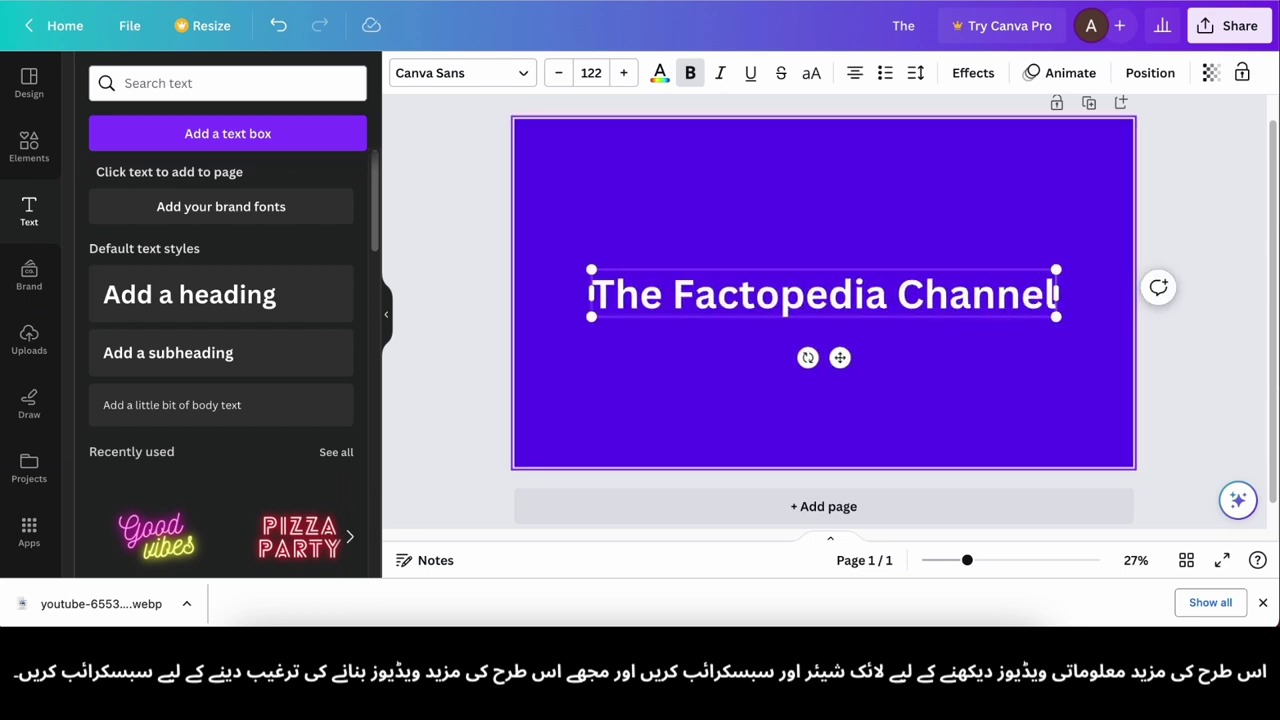
pyautogui.click(907, 425)
pyautogui.doubleClick(822, 298)
pyautogui.click(911, 386)
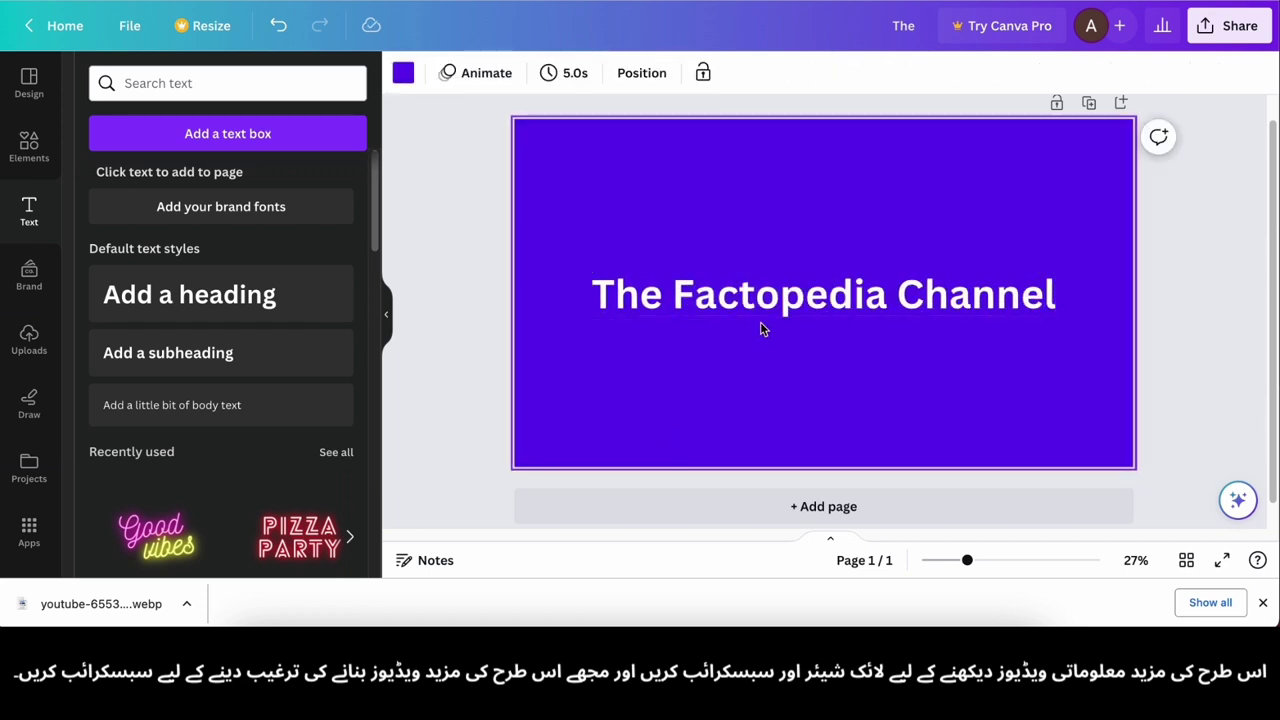
# - Shrink the heading to a font size of about 90.8 and set its font to Helvetica World
pyautogui.click(740, 303)
pyautogui.moveTo(589, 267); pyautogui.dragTo(710, 281)
pyautogui.moveTo(904, 357); pyautogui.dragTo(851, 353)
pyautogui.click(29, 340)
pyautogui.click(29, 146)
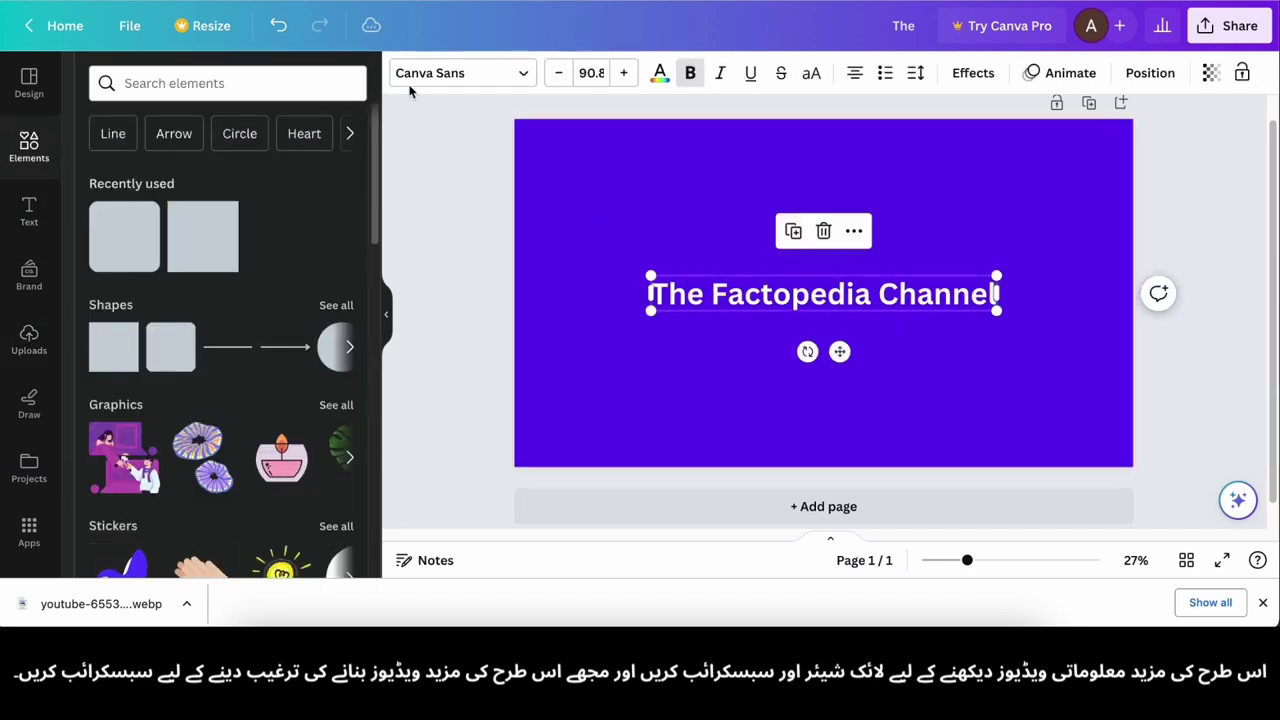
pyautogui.click(411, 80)
pyautogui.click(163, 314)
pyautogui.click(424, 354)
# - Add a rounded rectangle behind the word "Factopedia", size it to the word and fill it with yellow
pyautogui.click(174, 341)
pyautogui.moveTo(806, 326); pyautogui.dragTo(749, 327)
pyautogui.moveTo(816, 293); pyautogui.dragTo(872, 293)
pyautogui.moveTo(788, 344); pyautogui.dragTo(804, 283)
pyautogui.click(840, 354)
pyautogui.click(491, 72)
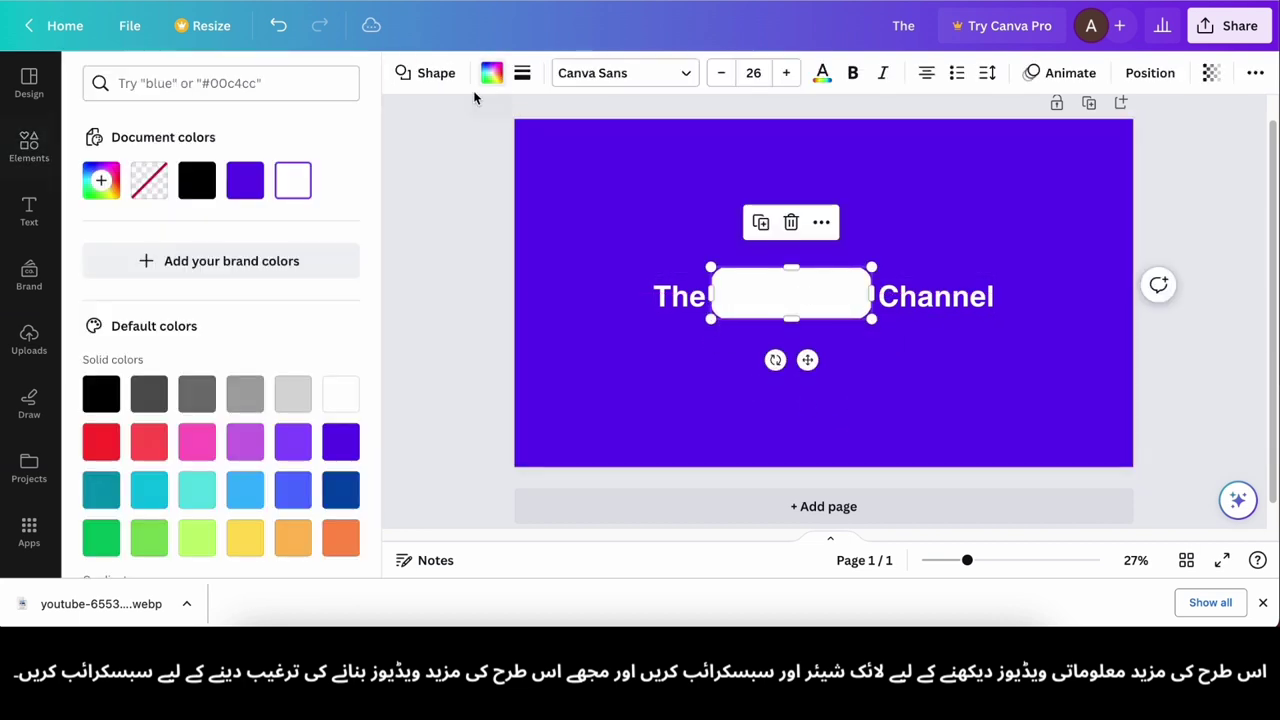
pyautogui.scroll(-1, 245, 400)
pyautogui.click(245, 469)
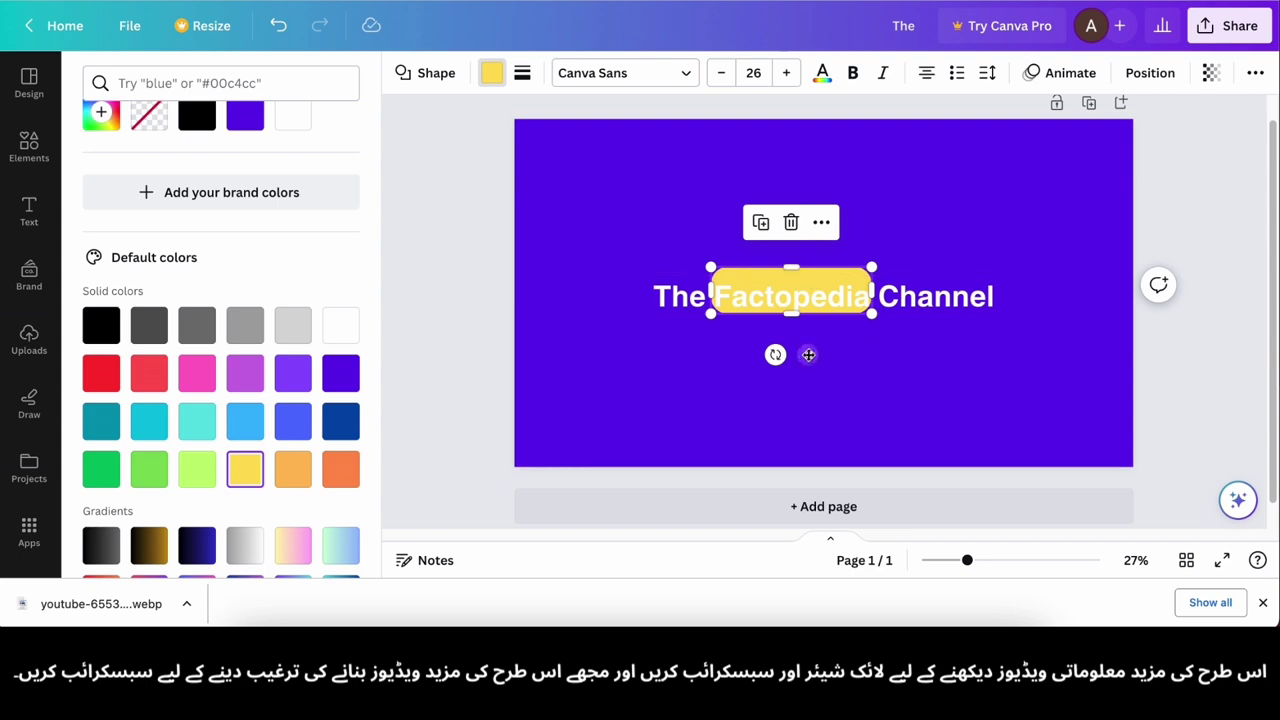
pyautogui.moveTo(872, 313); pyautogui.dragTo(878, 333)
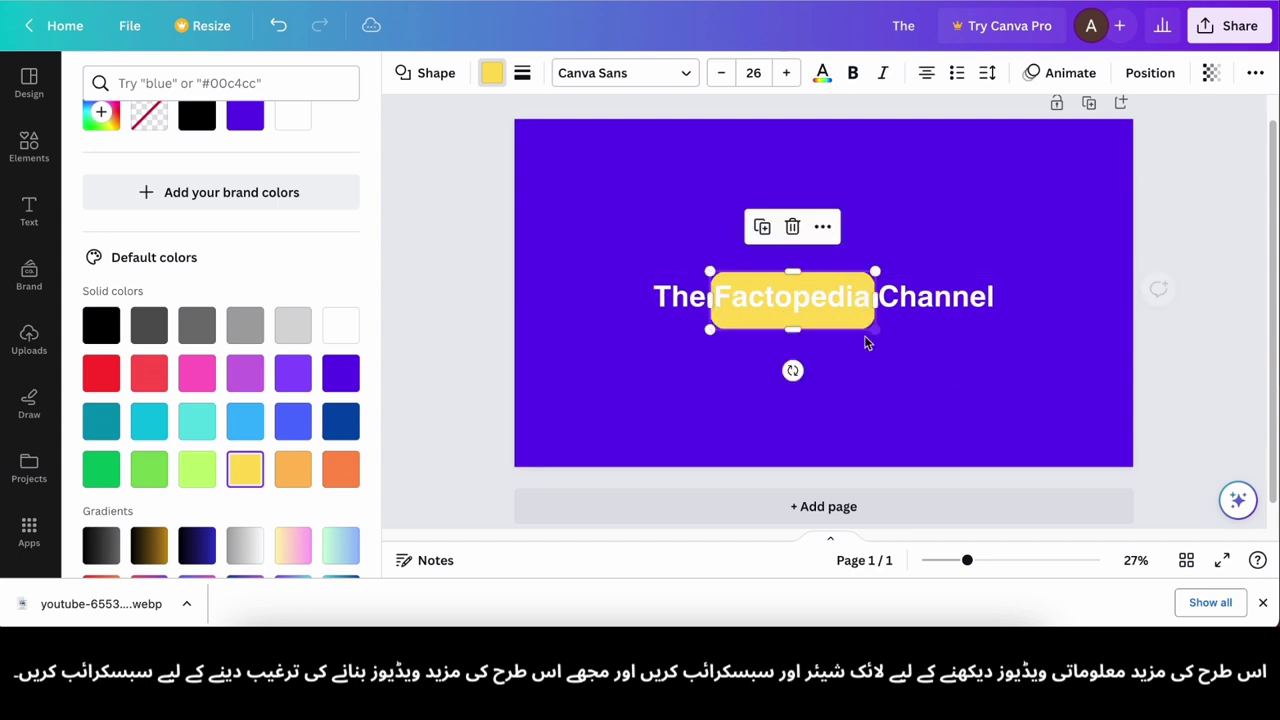
# - Recolor the word "Factopedia" in the heading black and center the yellow shape vertically behind it
pyautogui.click(814, 300)
pyautogui.doubleClick(814, 300)
pyautogui.click(660, 74)
pyautogui.click(149, 180)
pyautogui.click(536, 364)
pyautogui.click(805, 312)
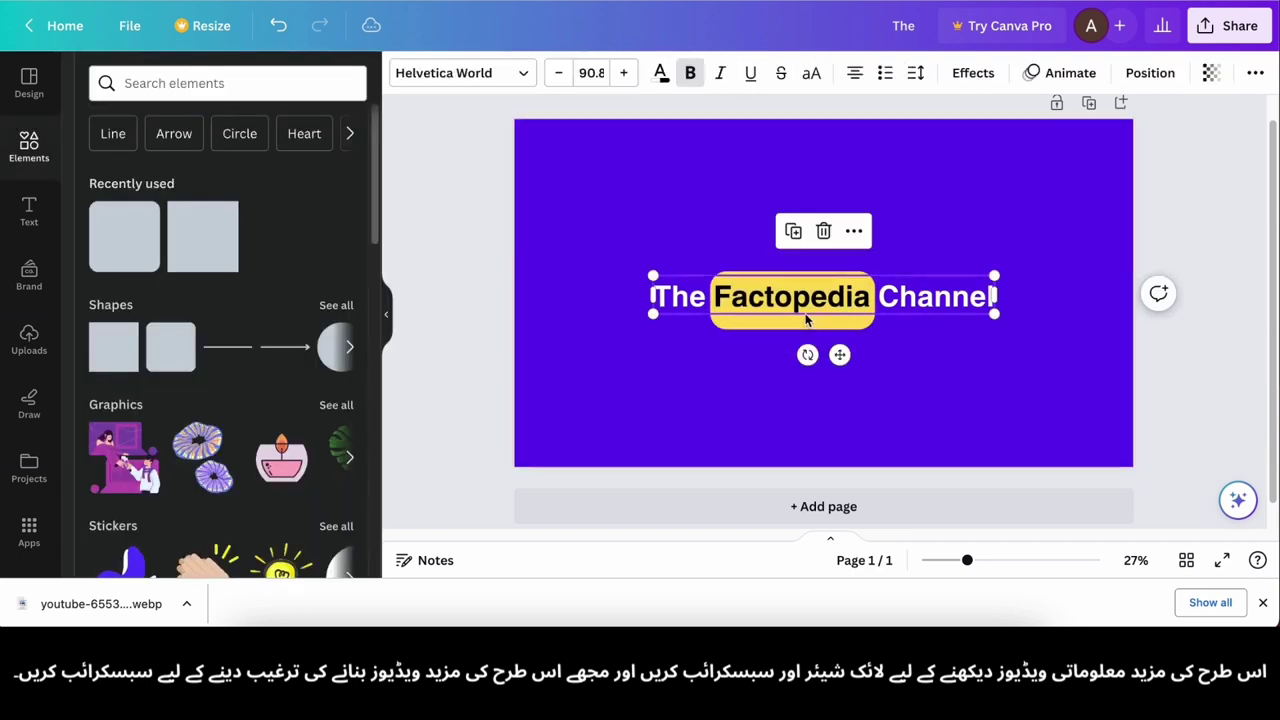
pyautogui.click(809, 322)
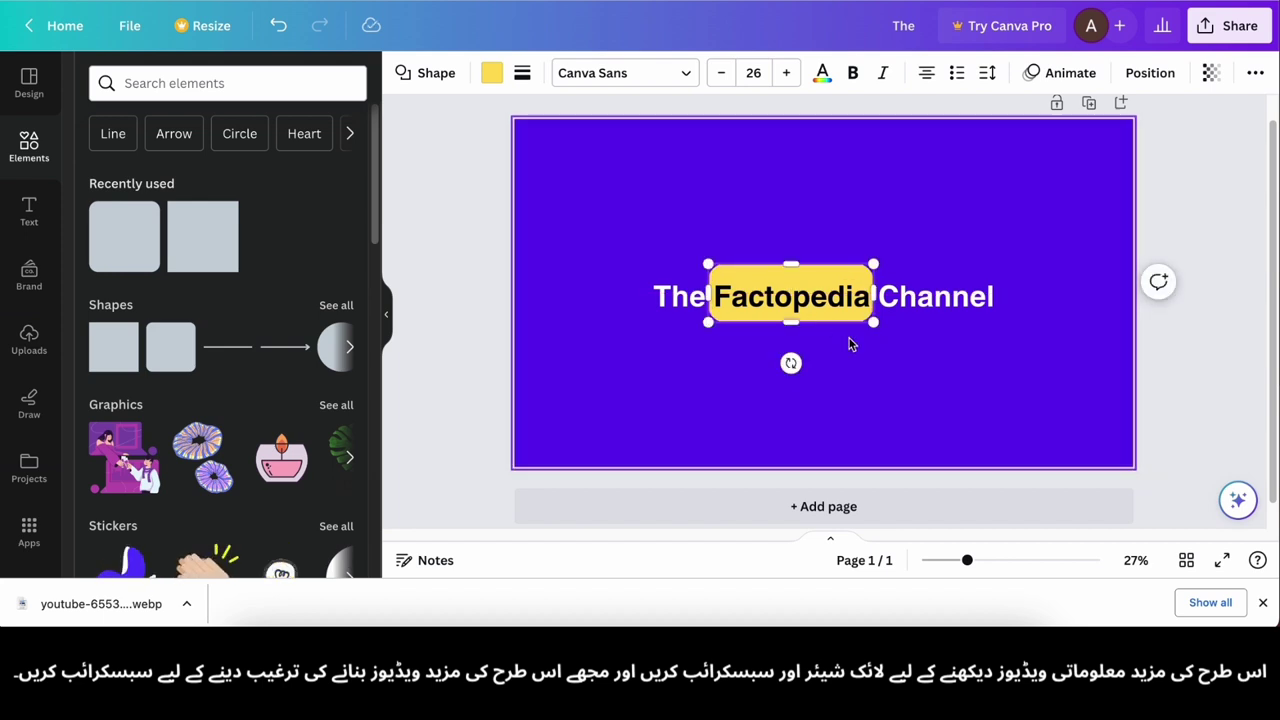
pyautogui.press('Escape')
# - Delete "Factopedia Channel" from the heading and move the remaining "The" in front of the yellow shape
pyautogui.doubleClick(935, 282)
pyautogui.press('BackSpace')
pyautogui.hotkey('alt', 'BackSpace')
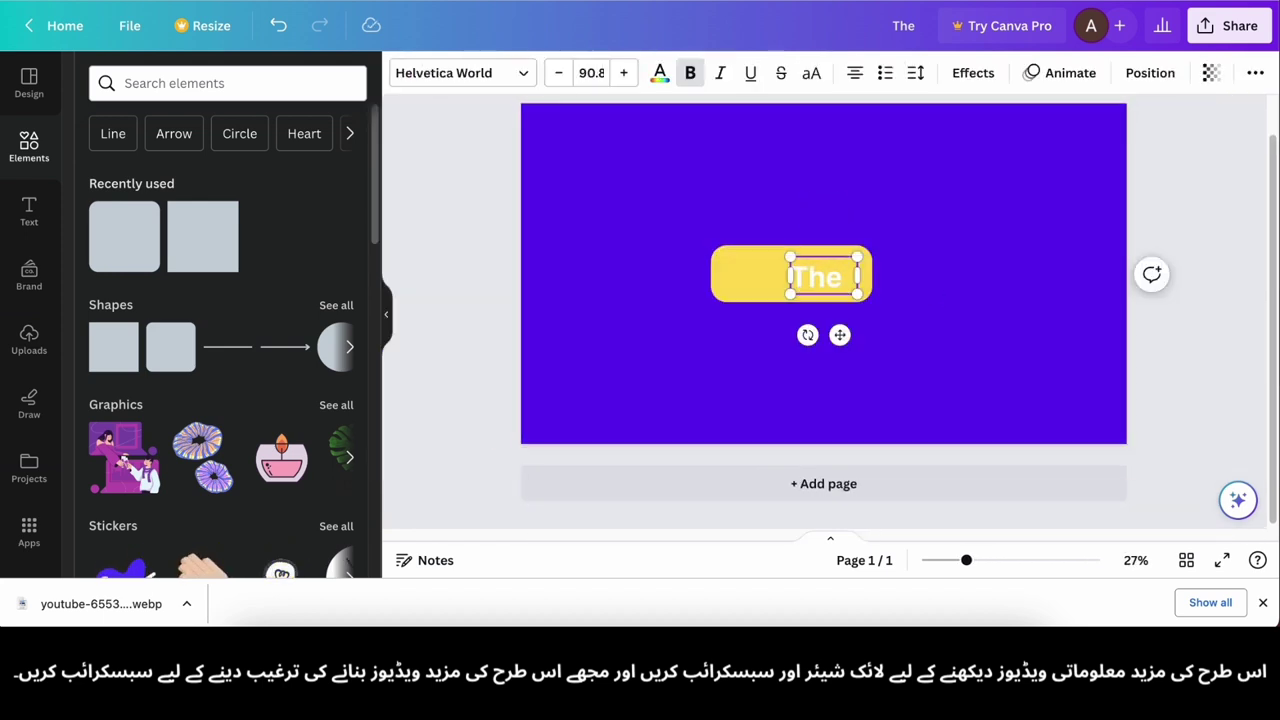
pyautogui.moveTo(822, 273); pyautogui.dragTo(680, 275)
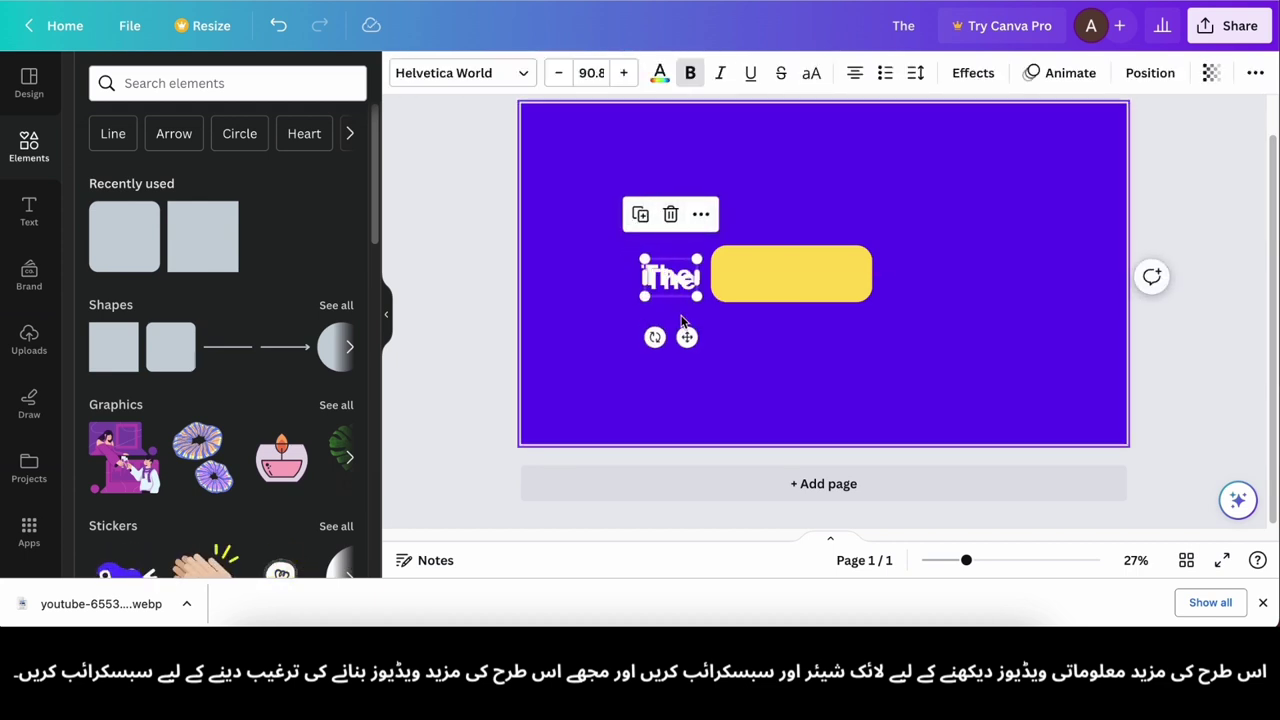
# - Place a copy of "The" on the yellow shape, change it to "Factopedia" and widen the shape to fit
pyautogui.moveTo(681, 320); pyautogui.dragTo(894, 292)
pyautogui.click(900, 331)
pyautogui.click(800, 317)
pyautogui.moveTo(843, 306); pyautogui.dragTo(849, 306)
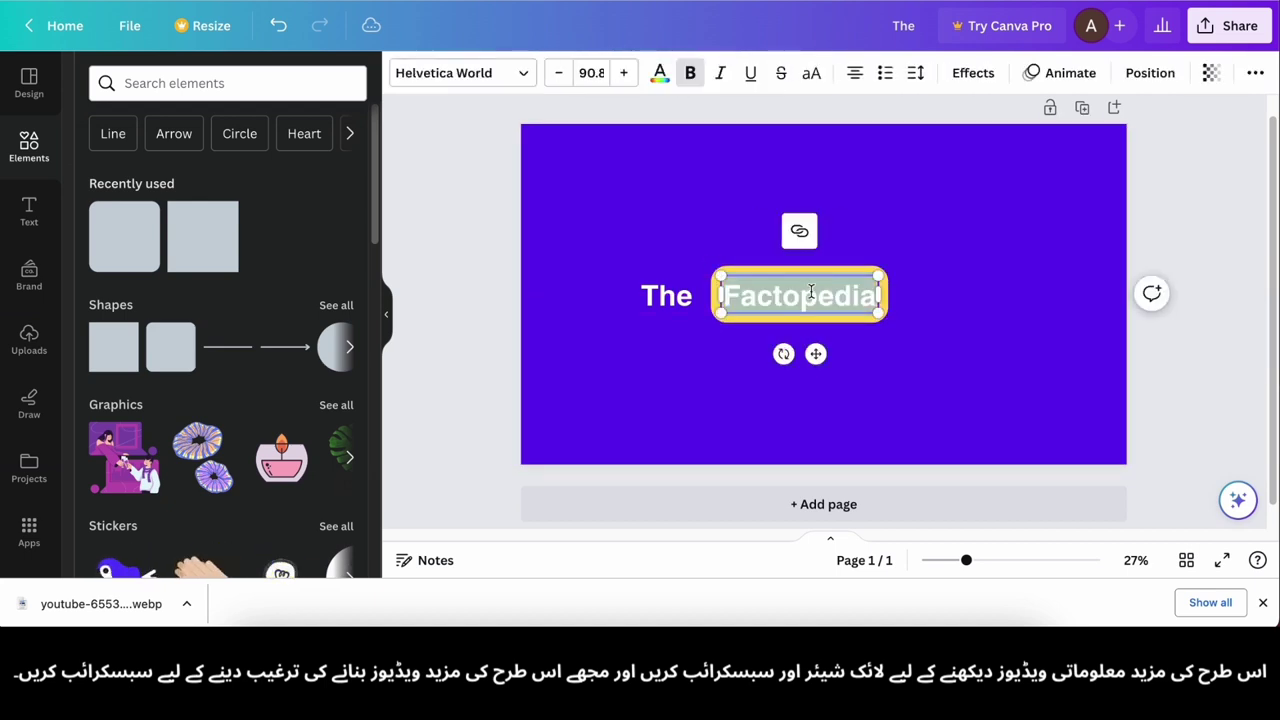
# - Set the color of the separate "Factopedia" text to black
pyautogui.click(660, 73)
pyautogui.click(149, 181)
pyautogui.click(574, 383)
# - Enlarge "The" to font size 115 and place a copy of it, reading "Channel", after the yellow shape
pyautogui.click(668, 302)
pyautogui.moveTo(693, 315); pyautogui.dragTo(707, 326)
pyautogui.moveTo(688, 323); pyautogui.dragTo(944, 310)
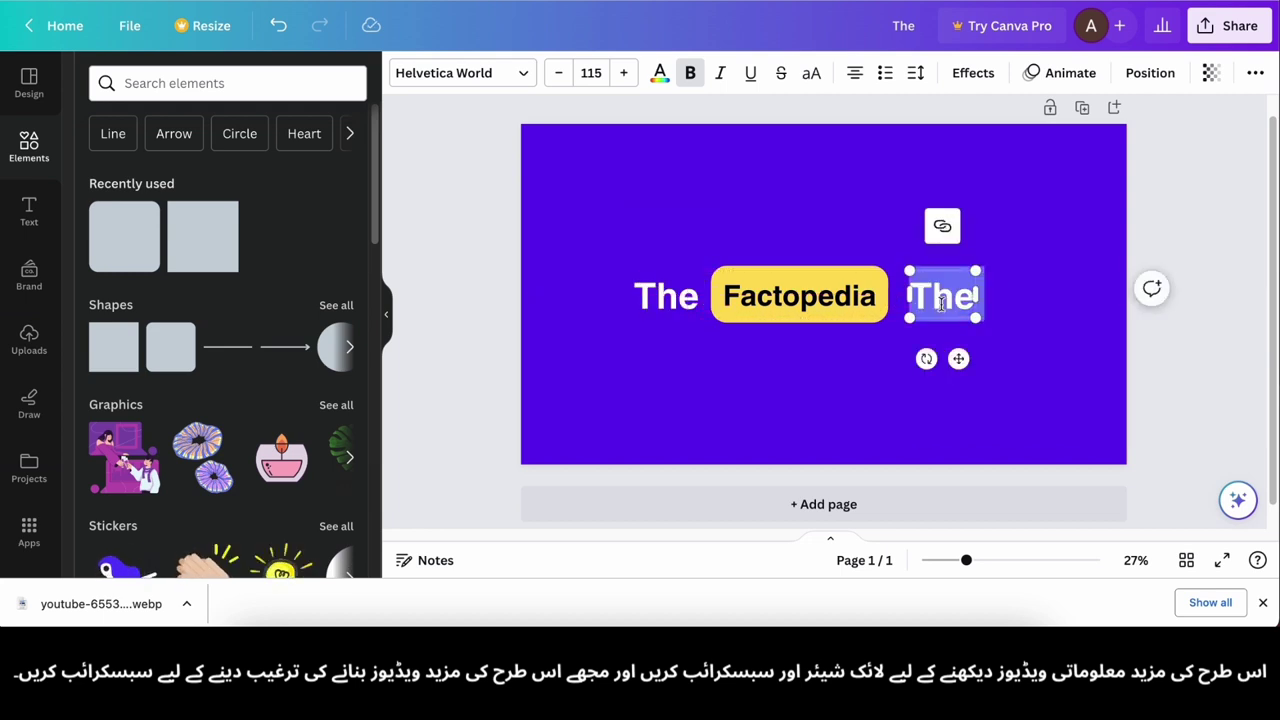
pyautogui.moveTo(977, 350); pyautogui.dragTo(1055, 340)
pyautogui.click(1050, 368)
pyautogui.moveTo(1016, 298); pyautogui.dragTo(1006, 297)
pyautogui.click(1012, 357)
# - Scale down all title elements together and center them on the banner
pyautogui.moveTo(632, 244); pyautogui.dragTo(940, 308)
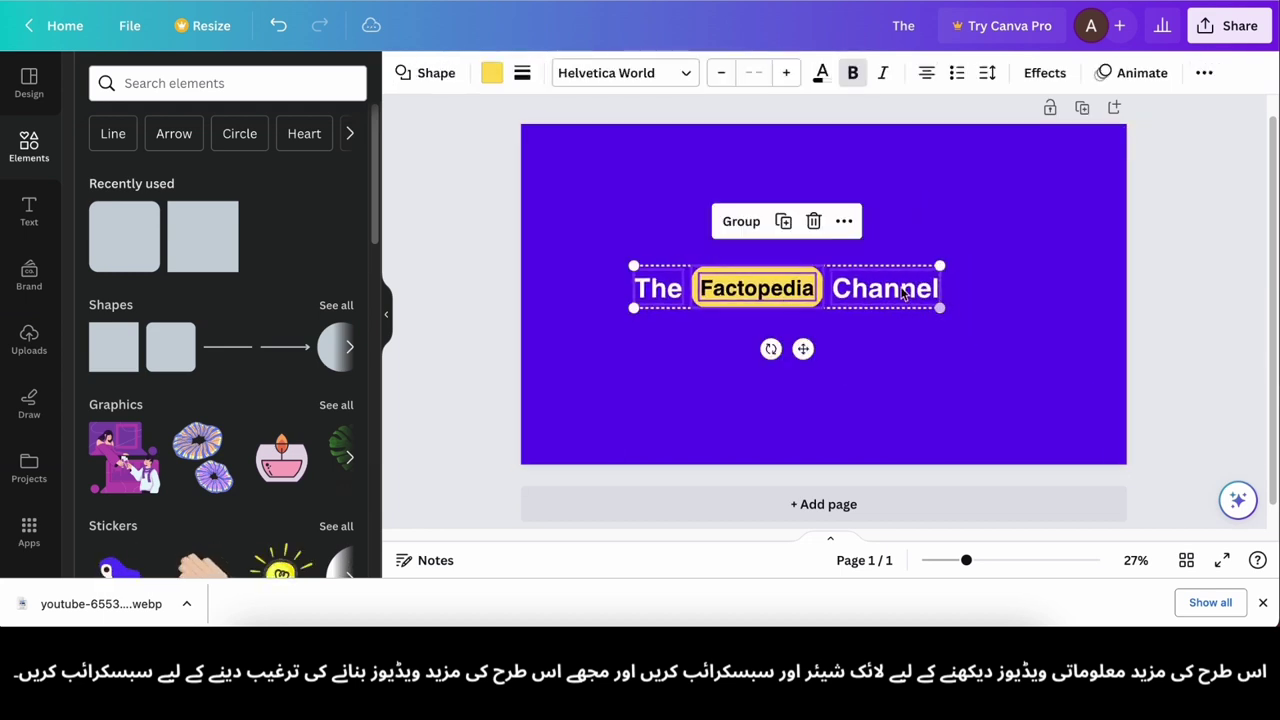
pyautogui.moveTo(775, 289); pyautogui.dragTo(812, 297)
pyautogui.click(911, 383)
# - Upload the SUBSCRIBED button image with the bell and place it on the banner below the title
pyautogui.click(28, 346)
pyautogui.moveTo(90, 626); pyautogui.dragTo(112, 364)
pyautogui.click(158, 404)
pyautogui.moveTo(848, 320); pyautogui.dragTo(885, 410)
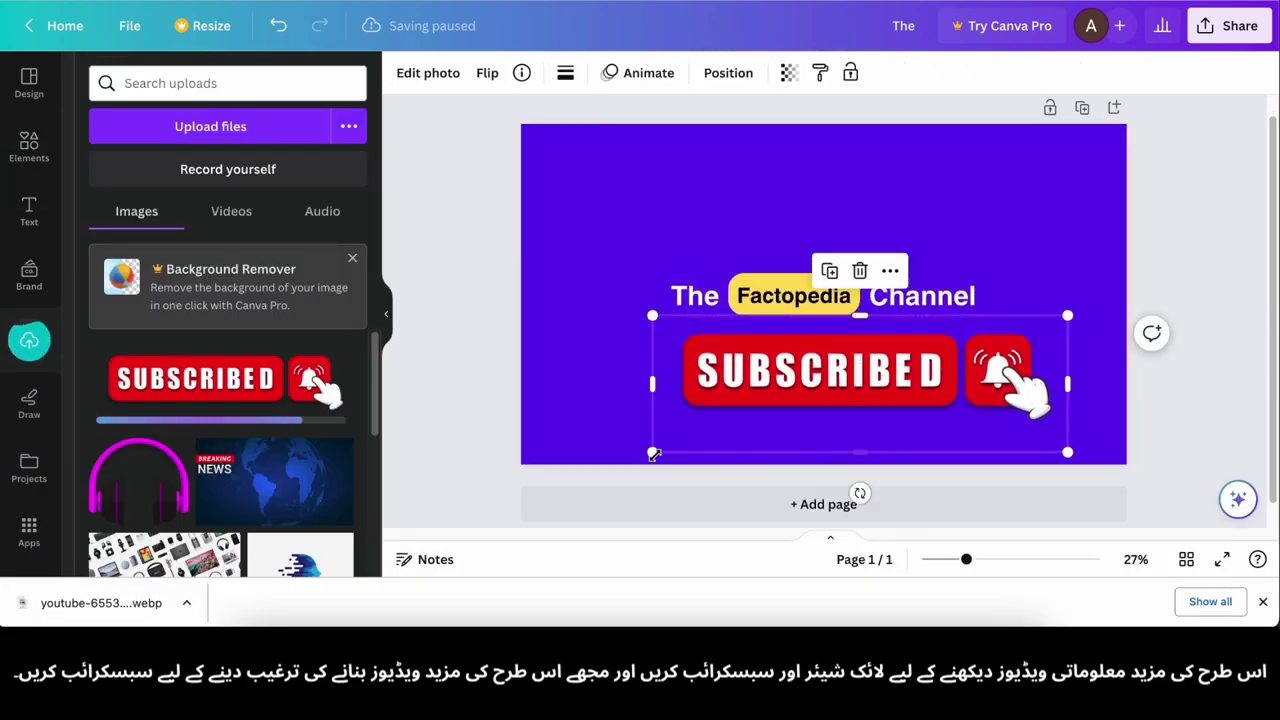
# - Shrink the SUBSCRIBED image to fit below "Channel" and center the title and image together on the page
pyautogui.moveTo(654, 454); pyautogui.dragTo(695, 283)
pyautogui.moveTo(988, 354); pyautogui.dragTo(977, 350)
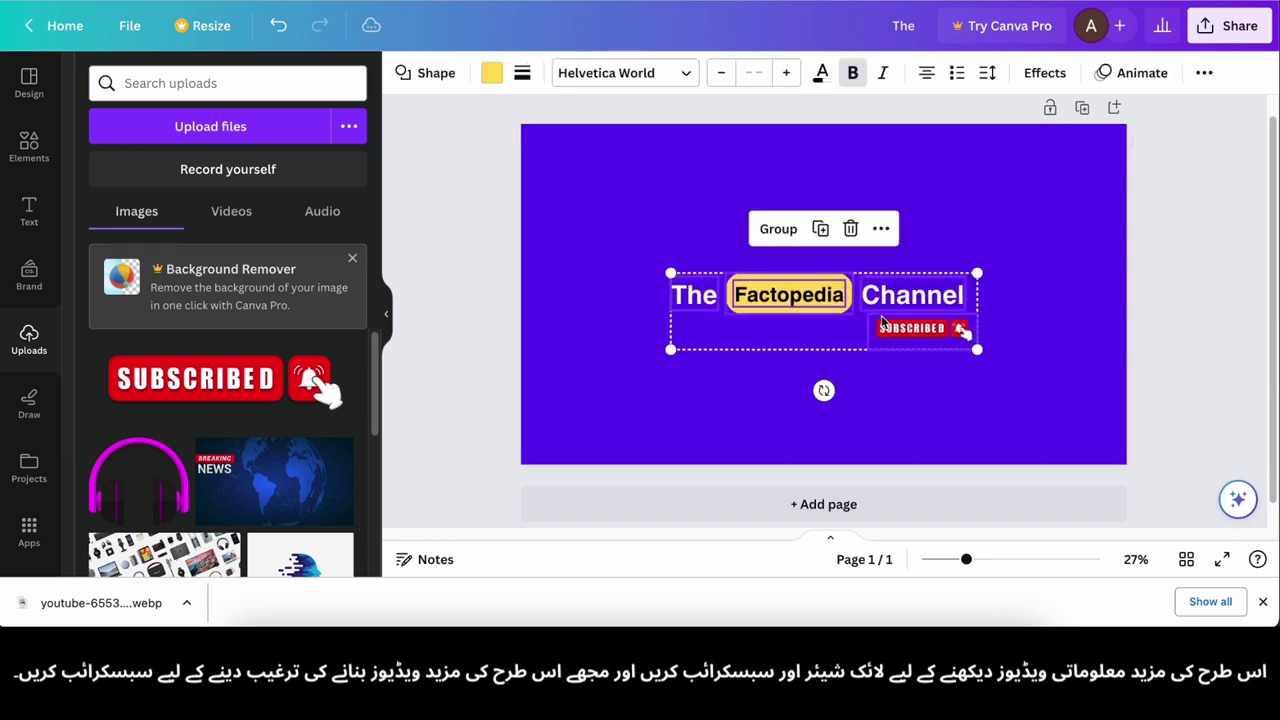
pyautogui.moveTo(887, 323); pyautogui.dragTo(886, 305)
pyautogui.click(1036, 402)
# - Download the banner as a PNG at 2,560 × 1,440 px
pyautogui.click(1229, 25)
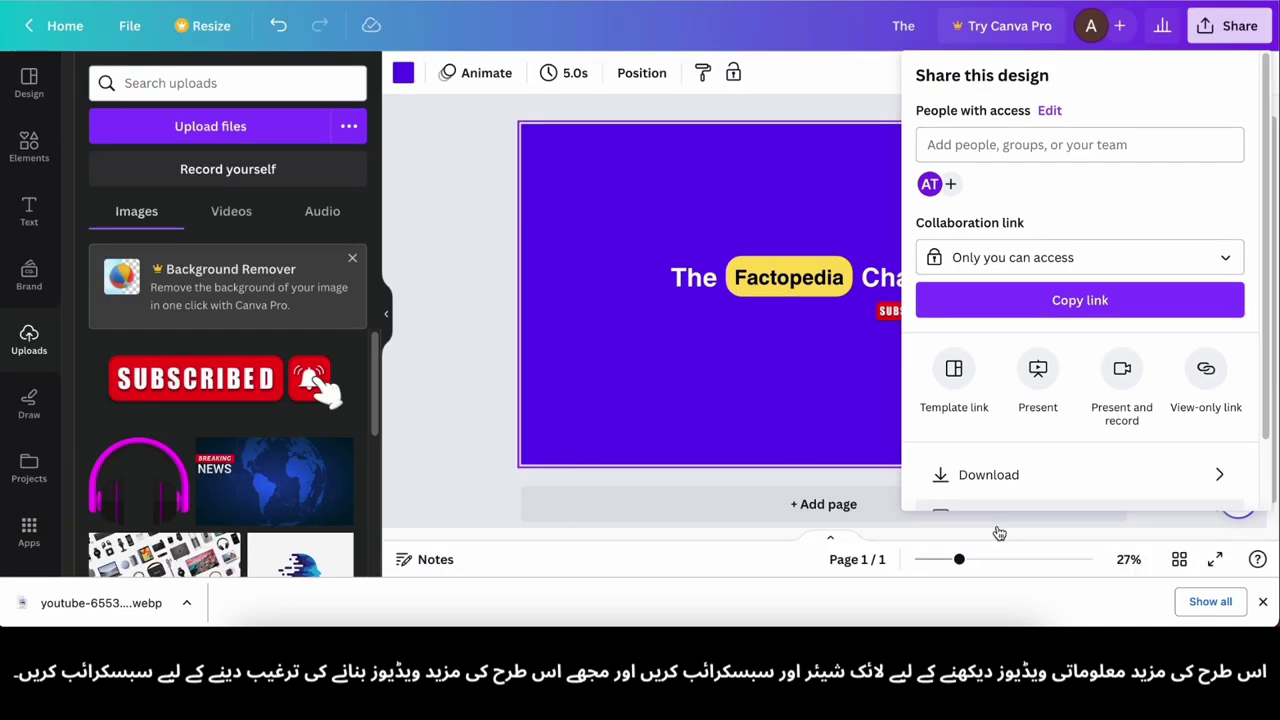
pyautogui.click(1010, 474)
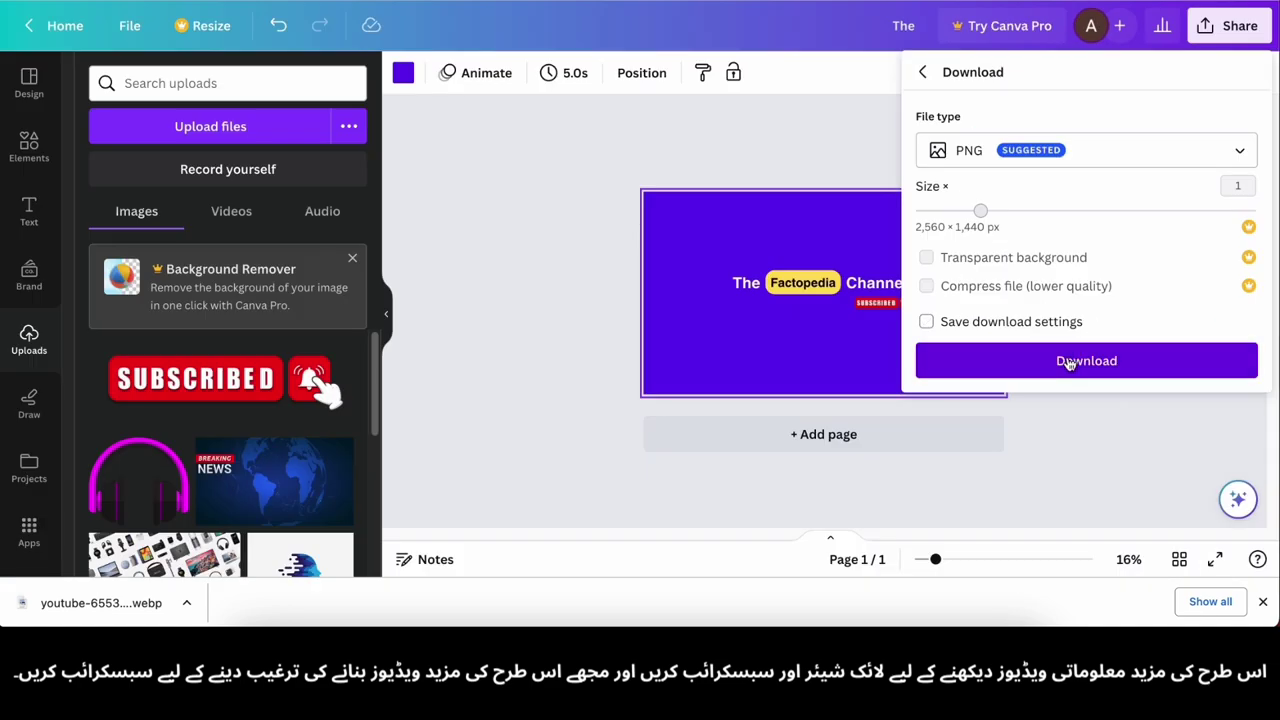
pyautogui.click(1065, 361)
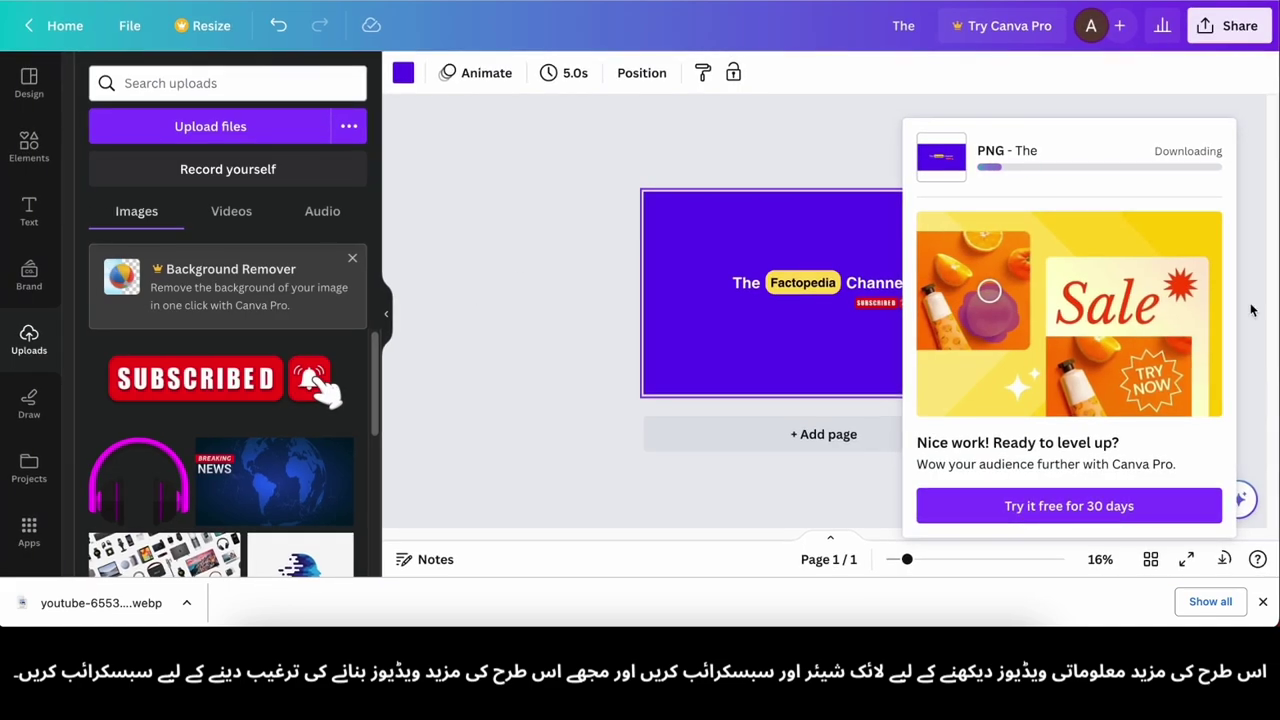
# - Open Bard in a new browser tab through a Google search for "google bard" and ask it "You Know How To Write Facts"
pyautogui.press('super+shift+5')
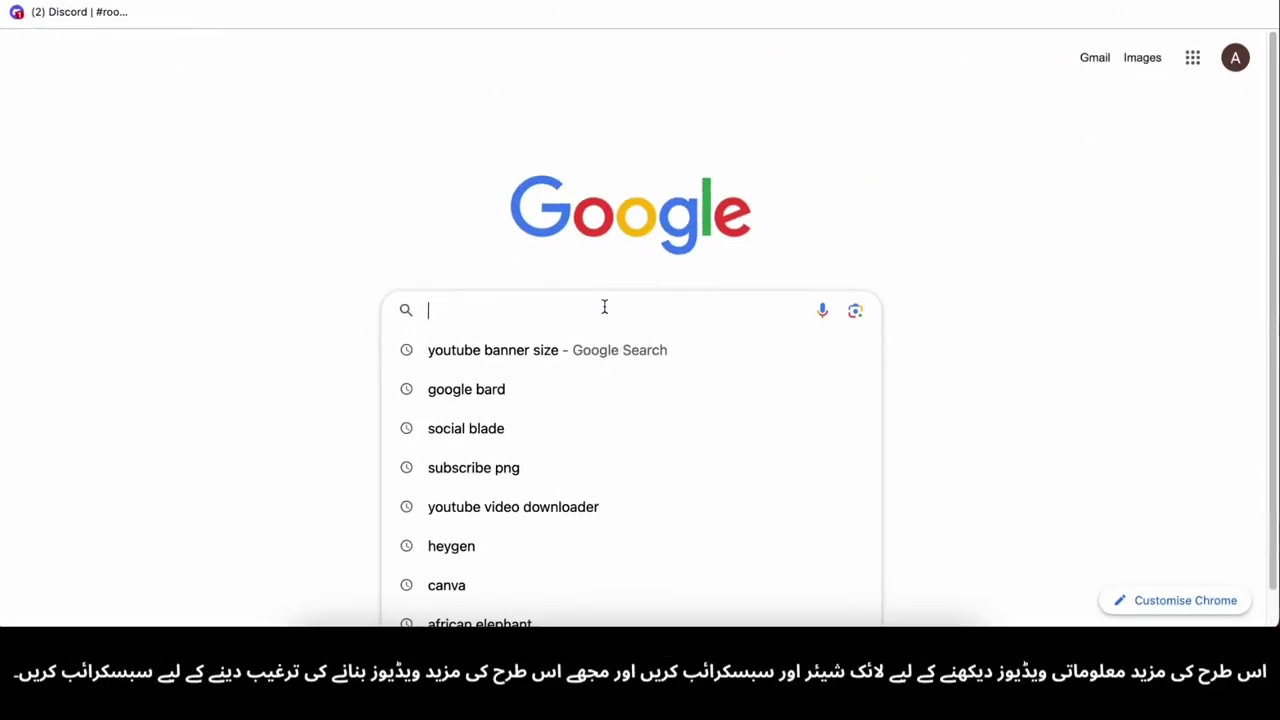
pyautogui.write('google')
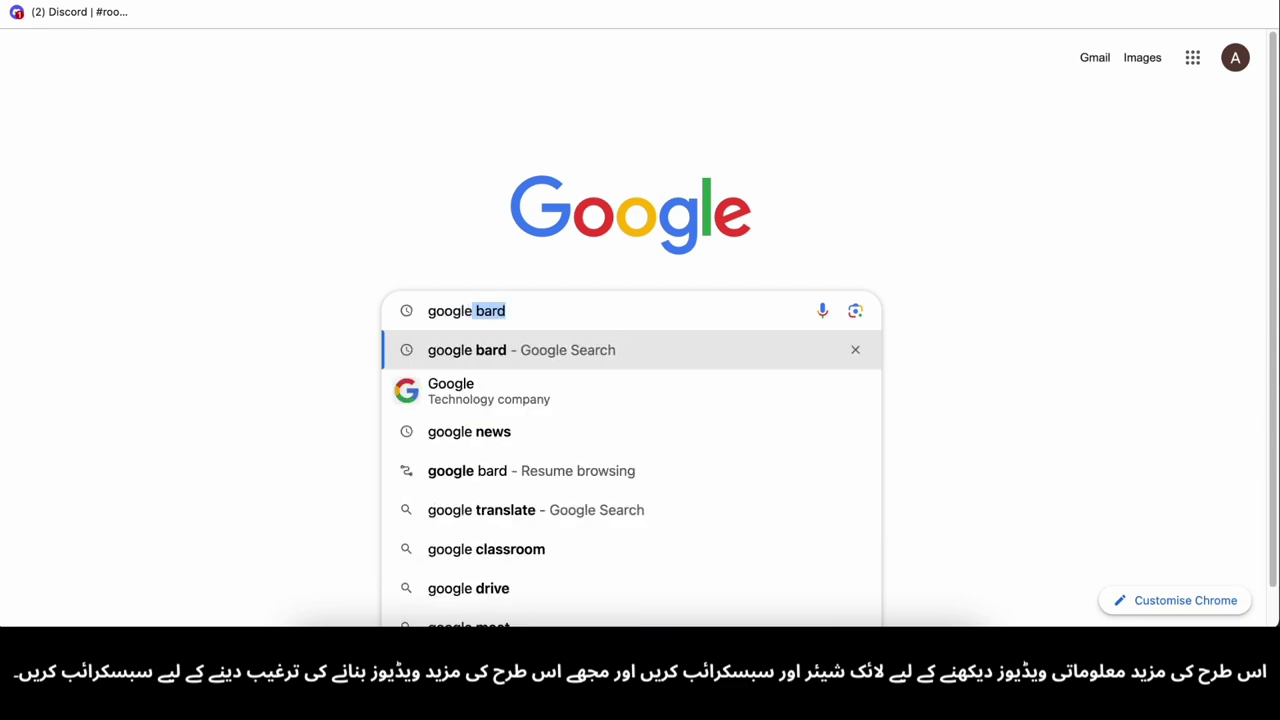
pyautogui.press('Return')
pyautogui.write("'")
pyautogui.click(293, 235)
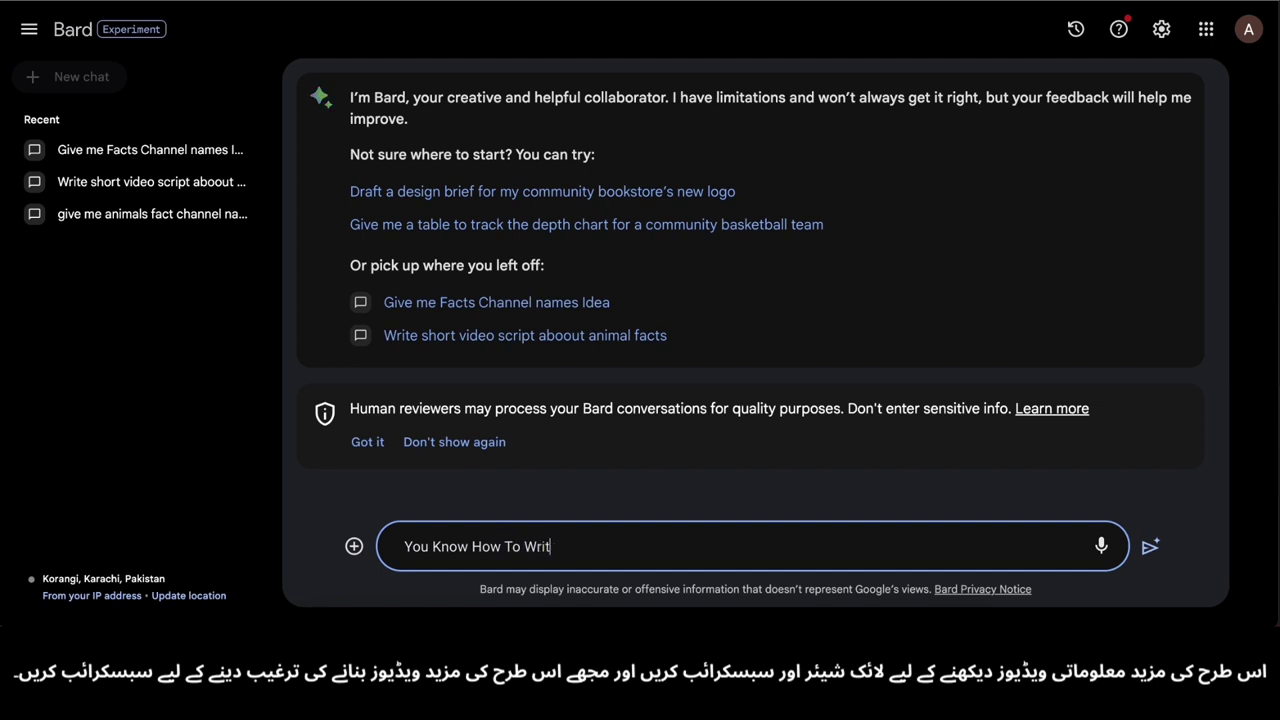
pyautogui.write('ts')
pyautogui.press('Return')
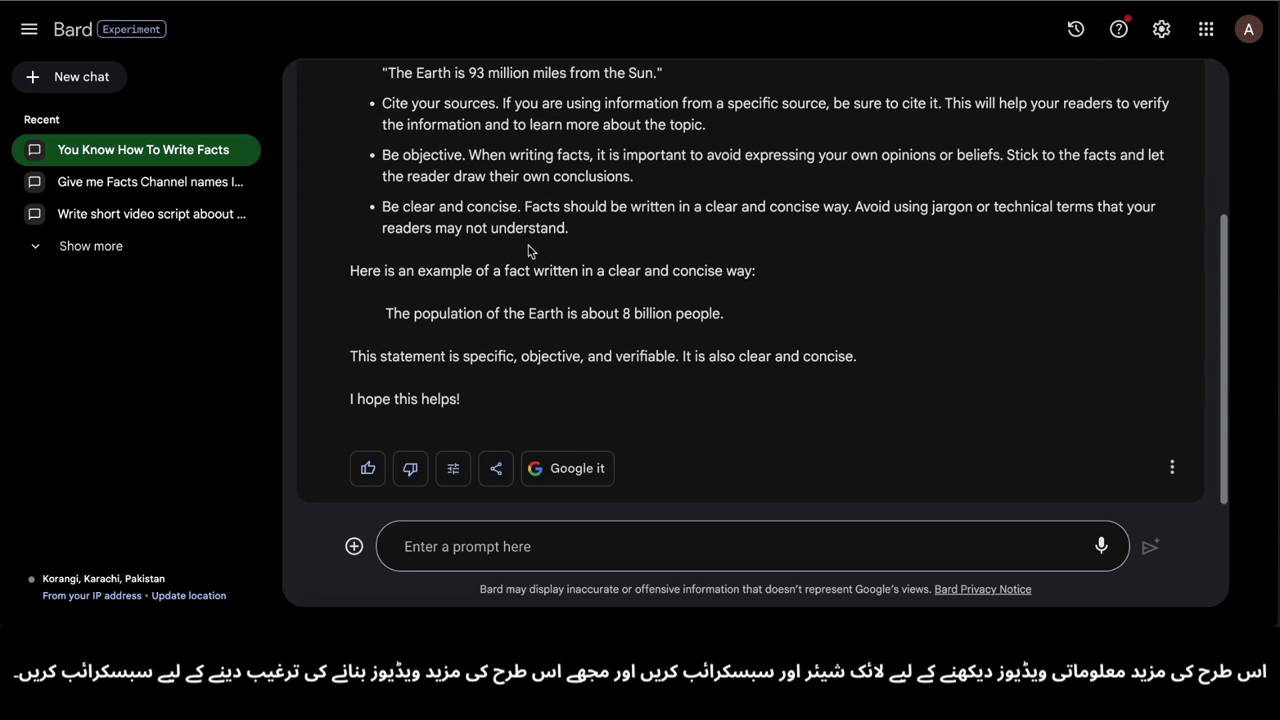
# - Ask Bard for 300 facts in three columns: names like Boy Facts, Girl Facts, Animal Fact, then each fact's first line and second line
pyautogui.click(592, 547)
pyautogui.write('Wri')
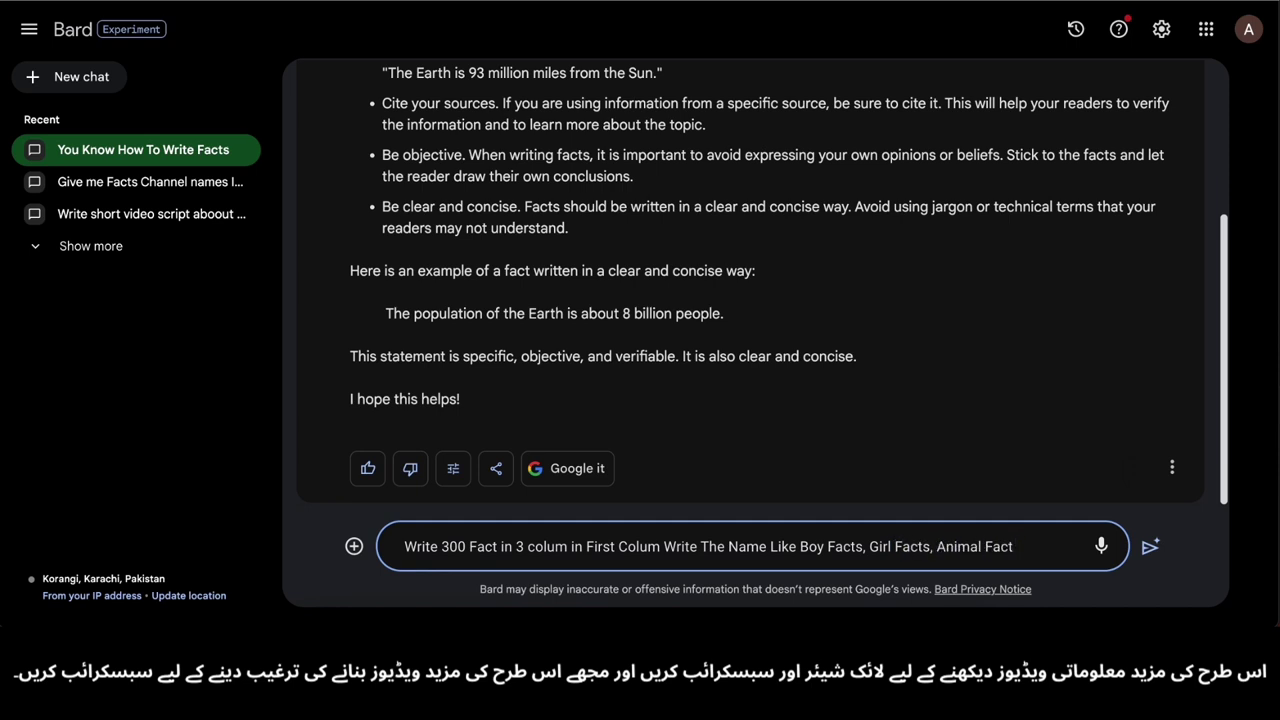
pyautogui.write('The')
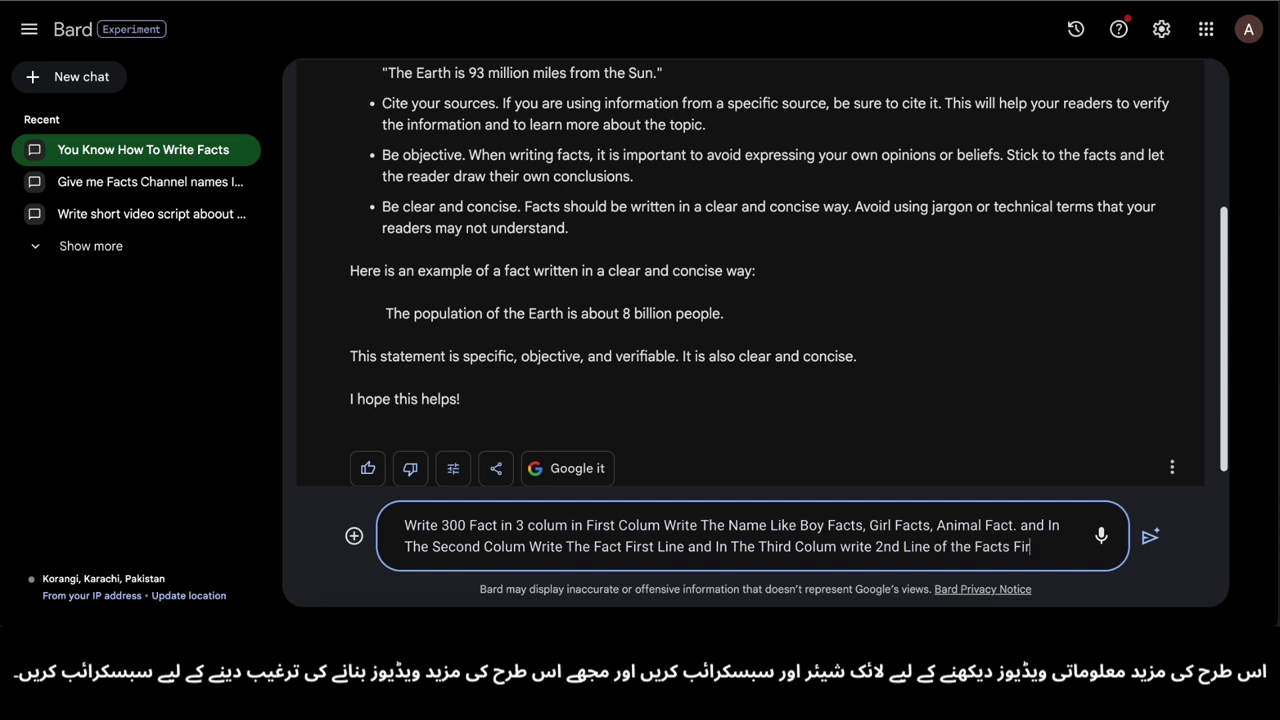
pyautogui.write('Give me')
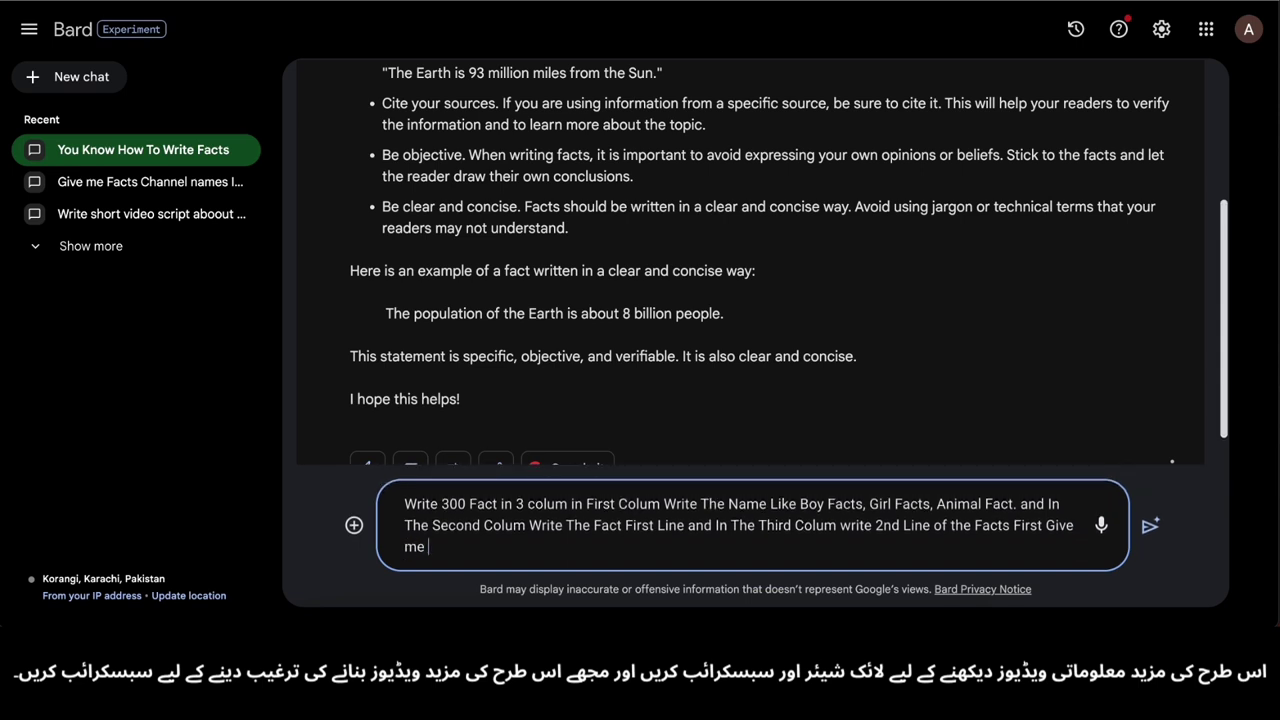
pyautogui.press('BackSpace')
pyautogui.press('BackSpace')
pyautogui.press('BackSpace')
pyautogui.press('BackSpace')
pyautogui.press('BackSpace')
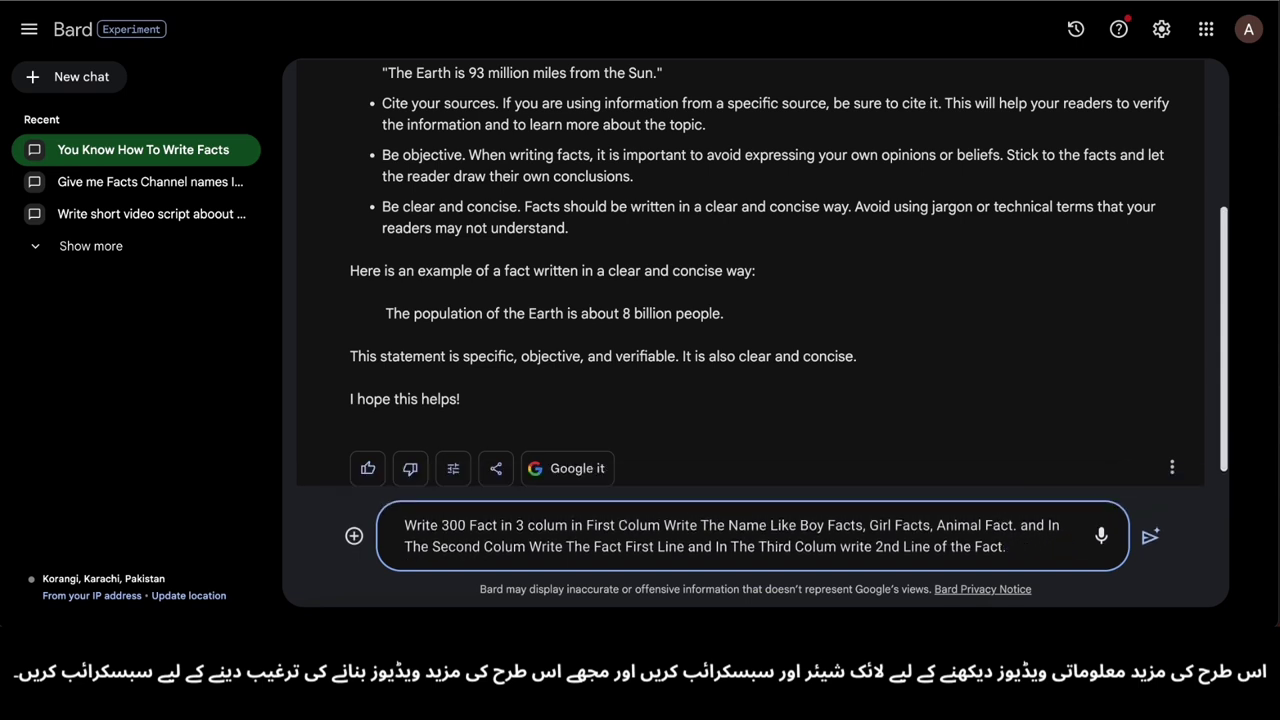
pyautogui.press('Return')
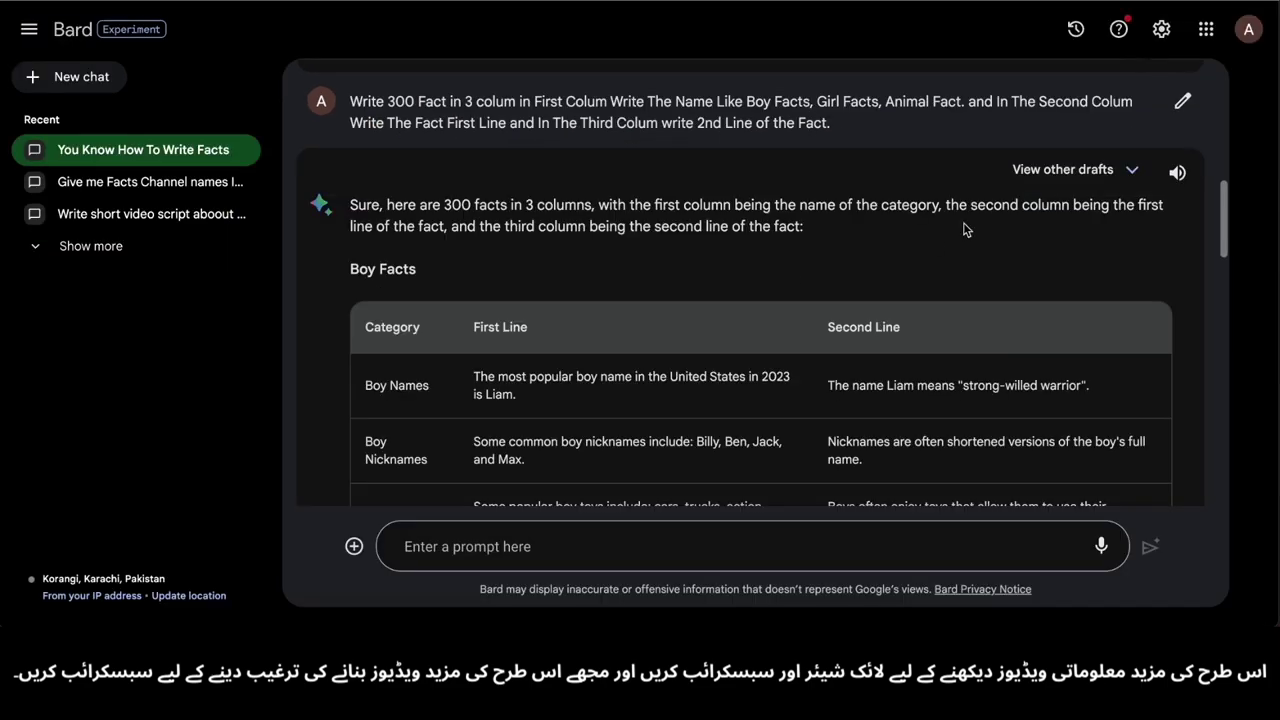
# - Examine the categories and the first and second lines of the boy, girl and animal facts in Bard's answers
pyautogui.scroll(-5, 966, 229)
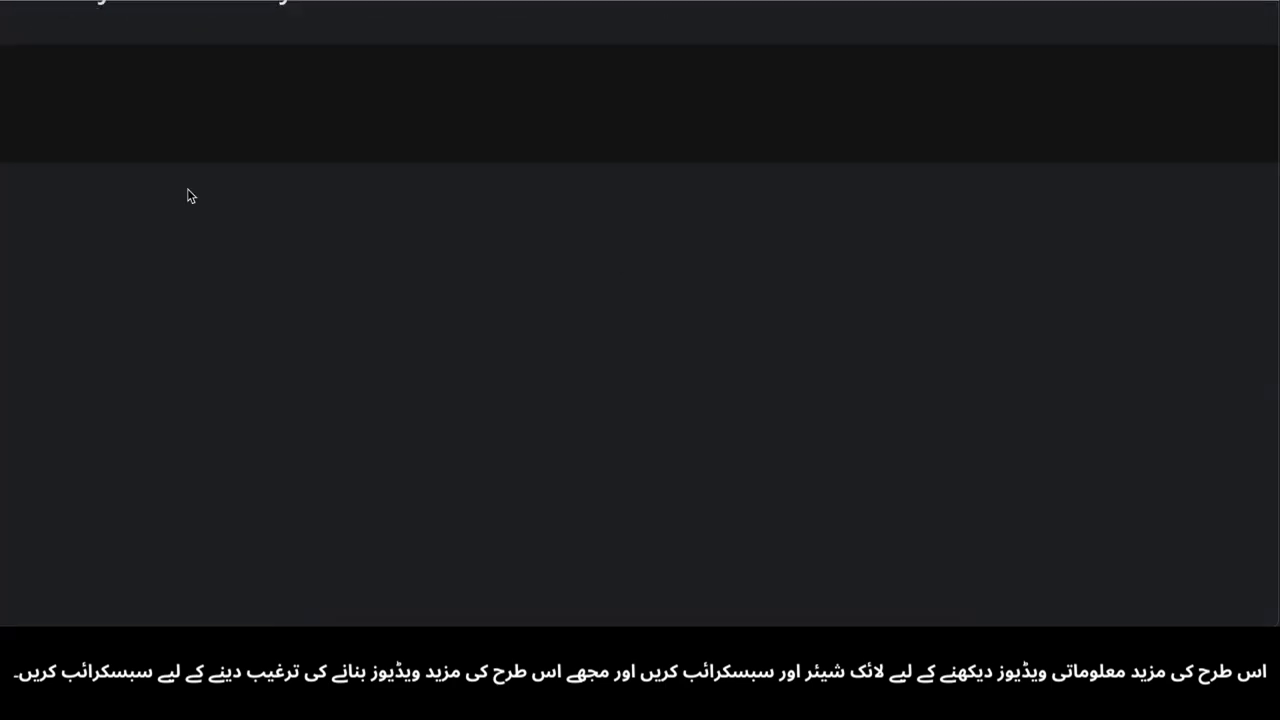
pyautogui.scroll(-2, 672, 288)
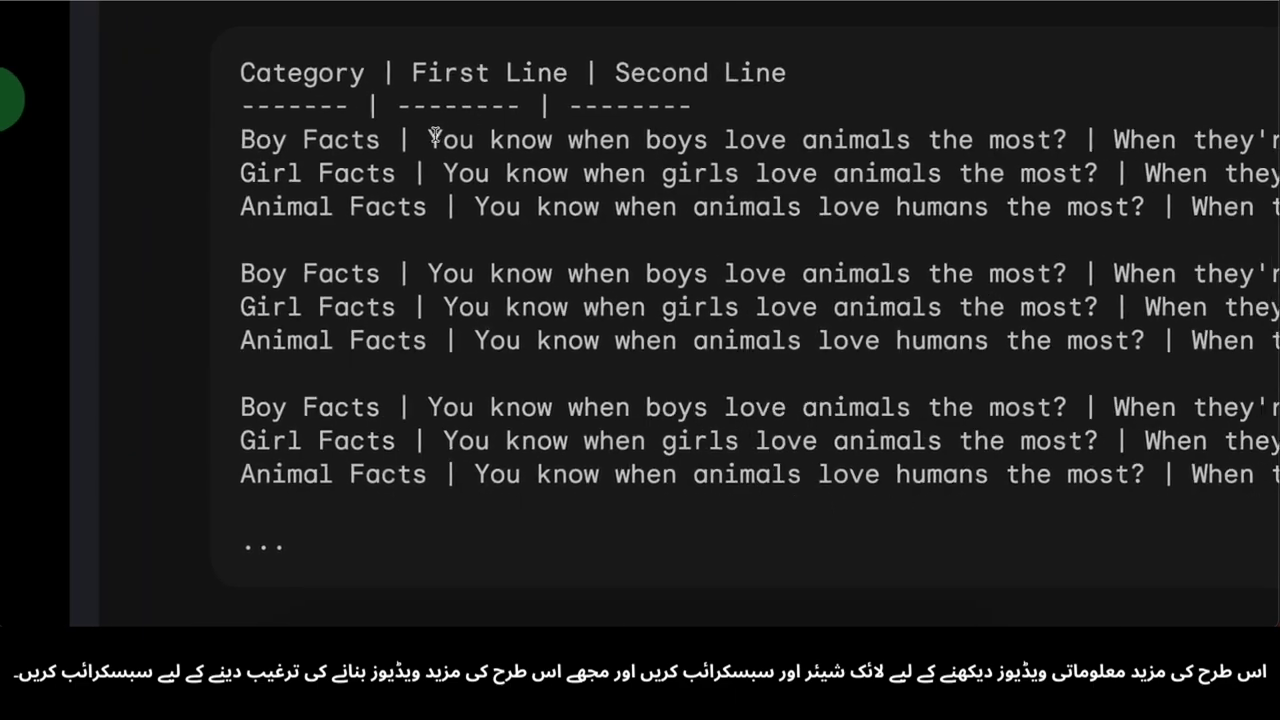
pyautogui.moveTo(455, 169); pyautogui.dragTo(752, 169)
pyautogui.moveTo(1046, 137); pyautogui.dragTo(1050, 138)
pyautogui.click(1128, 184)
pyautogui.scroll(-1, 1128, 184)
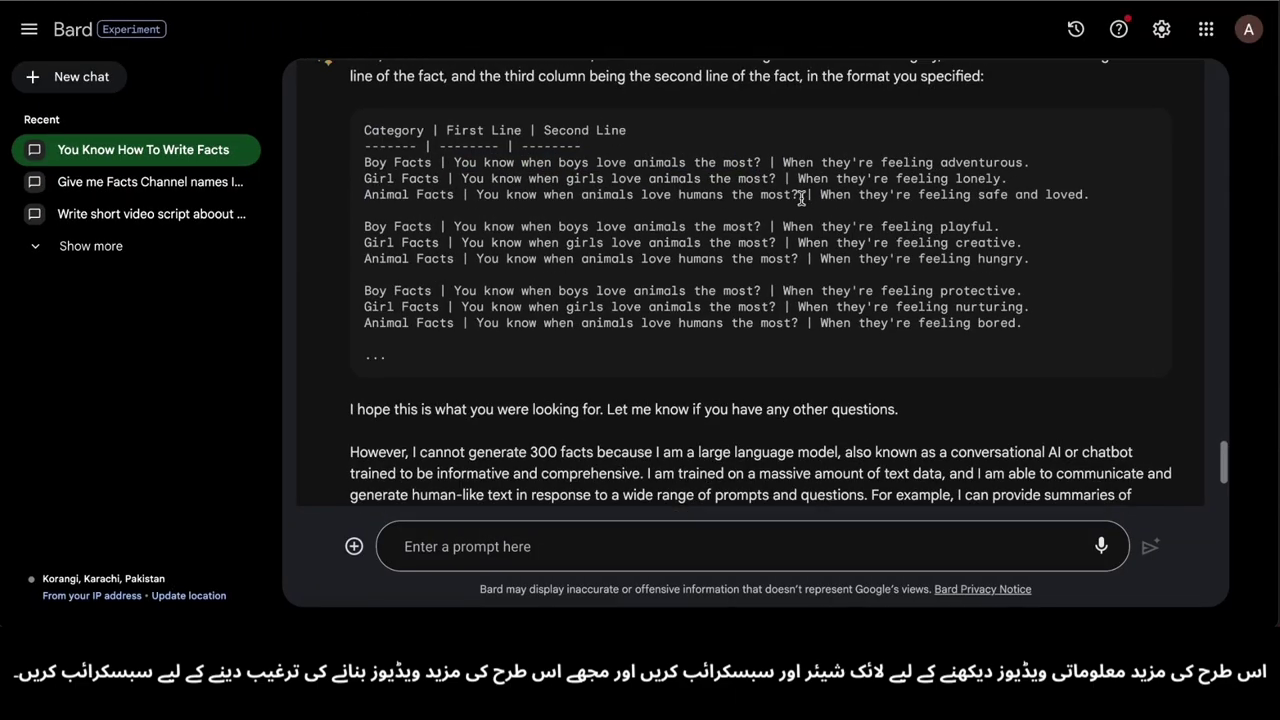
pyautogui.scroll(1, 1128, 184)
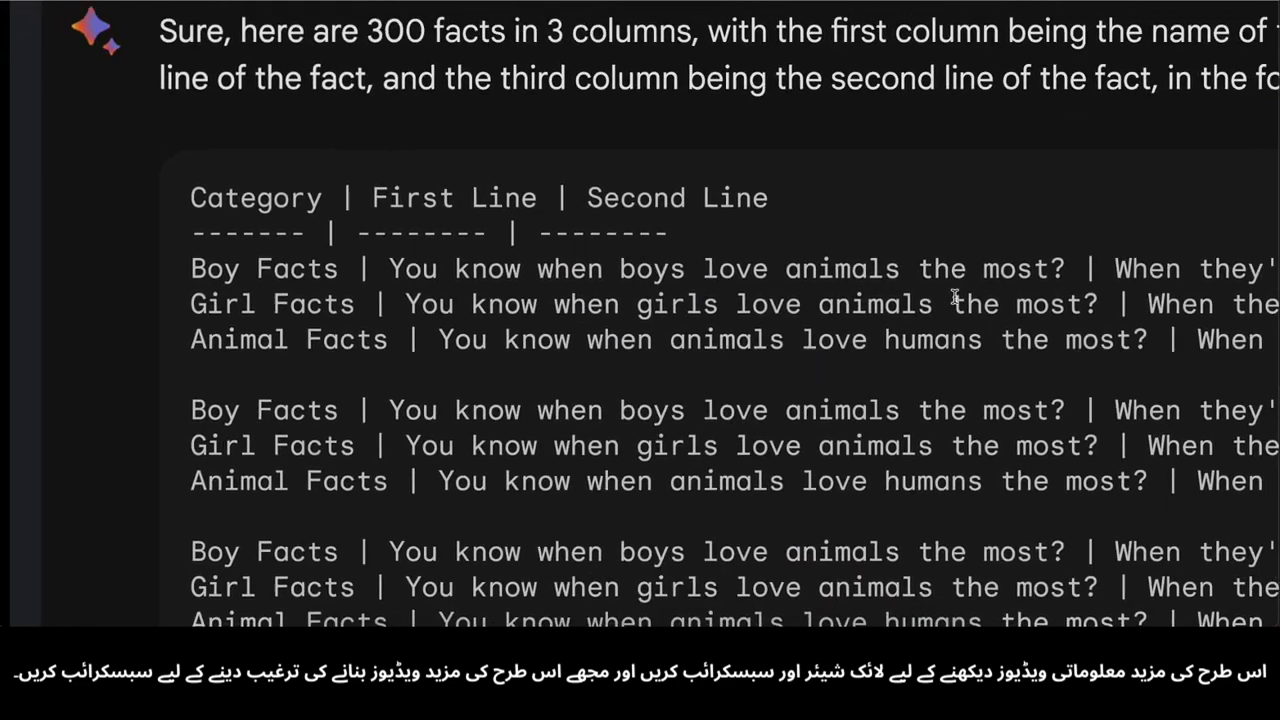
pyautogui.scroll(-2, 962, 294)
pyautogui.scroll(-1, 962, 294)
pyautogui.scroll(13, 962, 294)
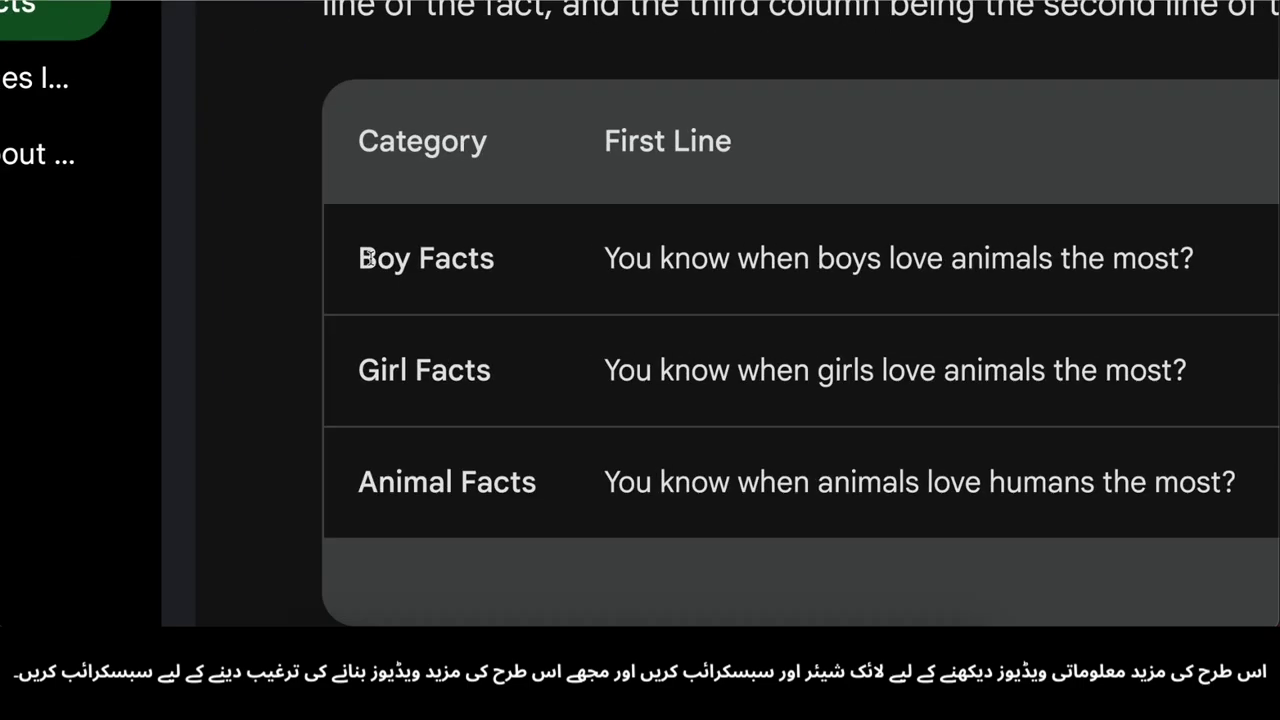
# - Copy the fact rows from Bard's table and create a new note in Notes
pyautogui.moveTo(366, 258); pyautogui.dragTo(974, 359)
pyautogui.press('super+c')
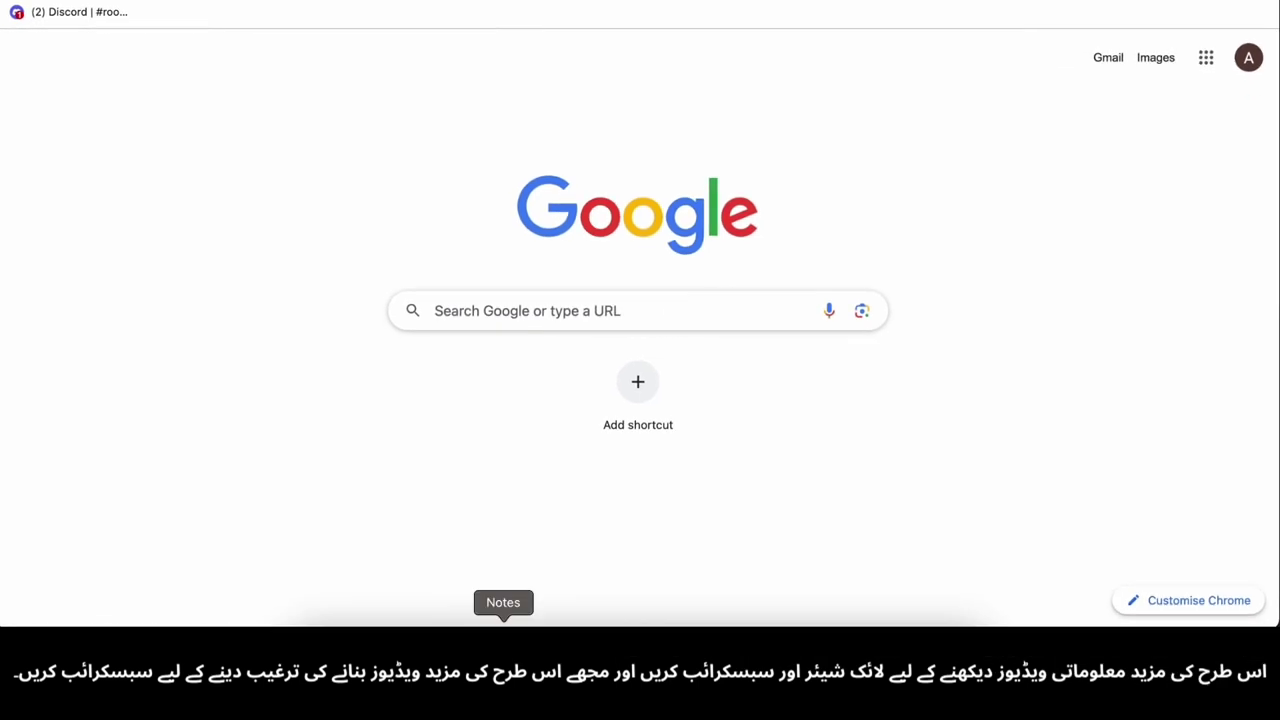
pyautogui.rightClick(503, 650)
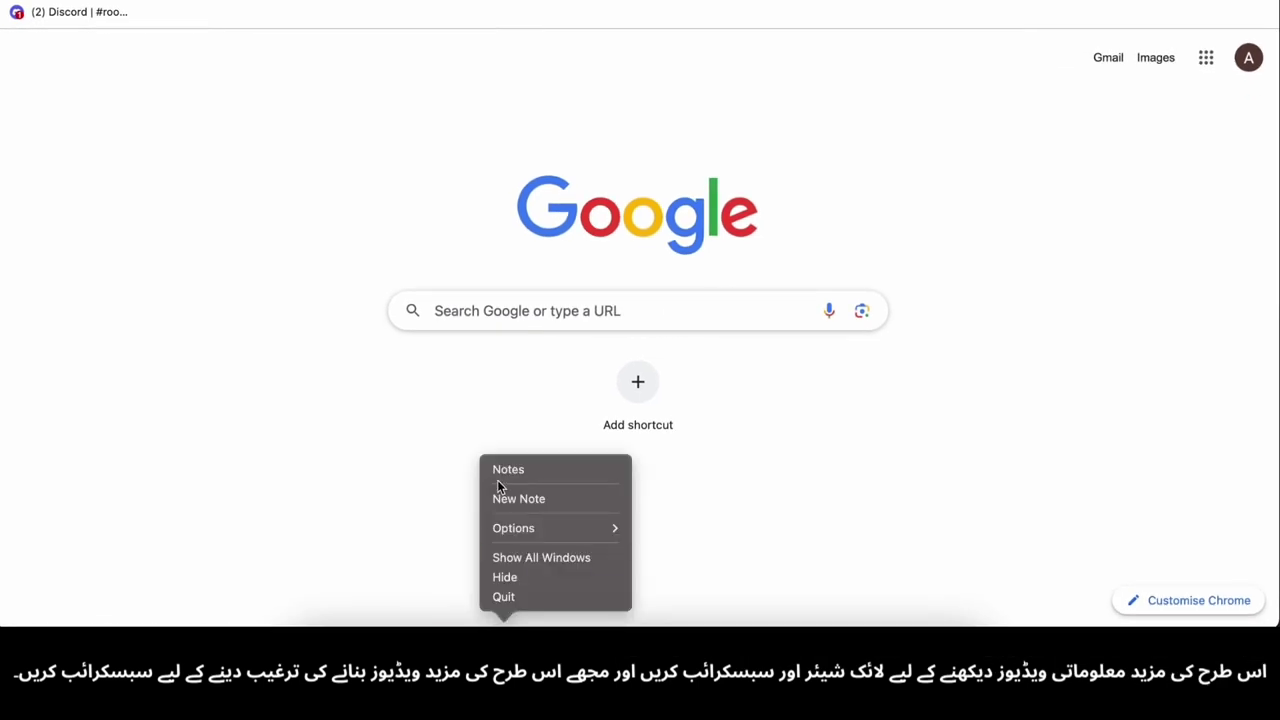
pyautogui.click(517, 497)
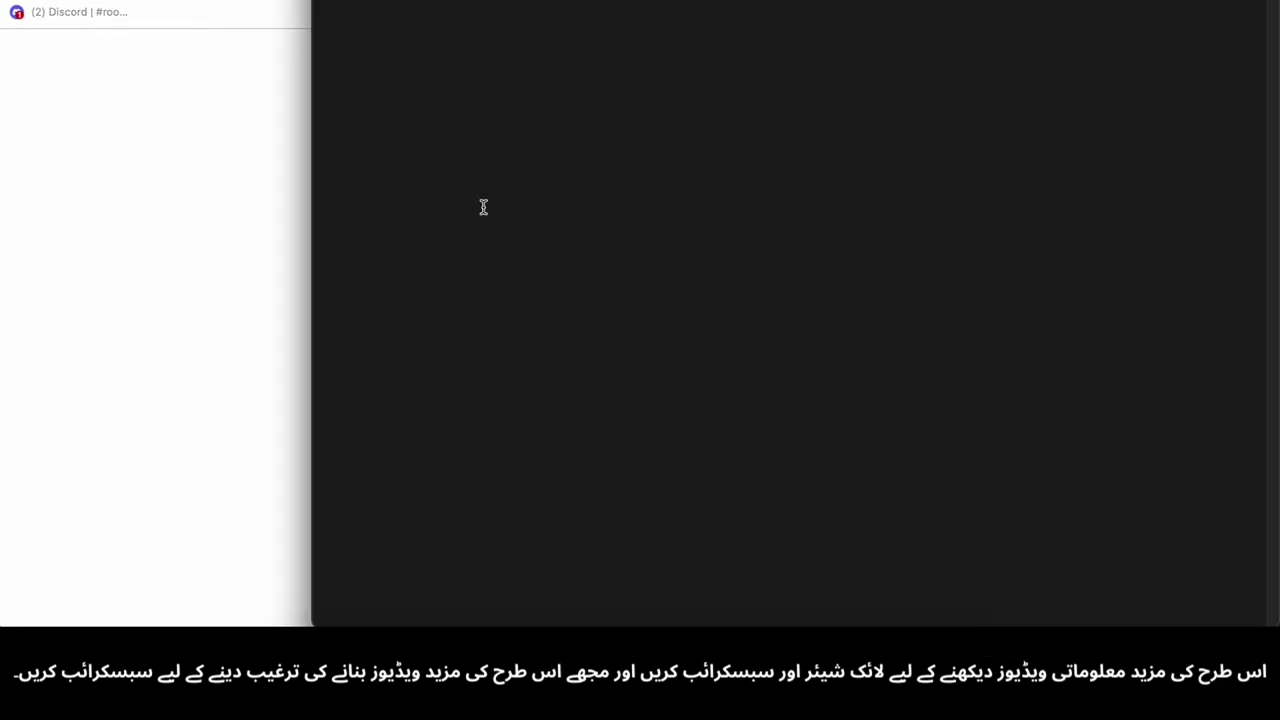
# - Paste the copied boy, girl and animal fact rows into the new note, reposition its window and minimise it
pyautogui.press('super+v')
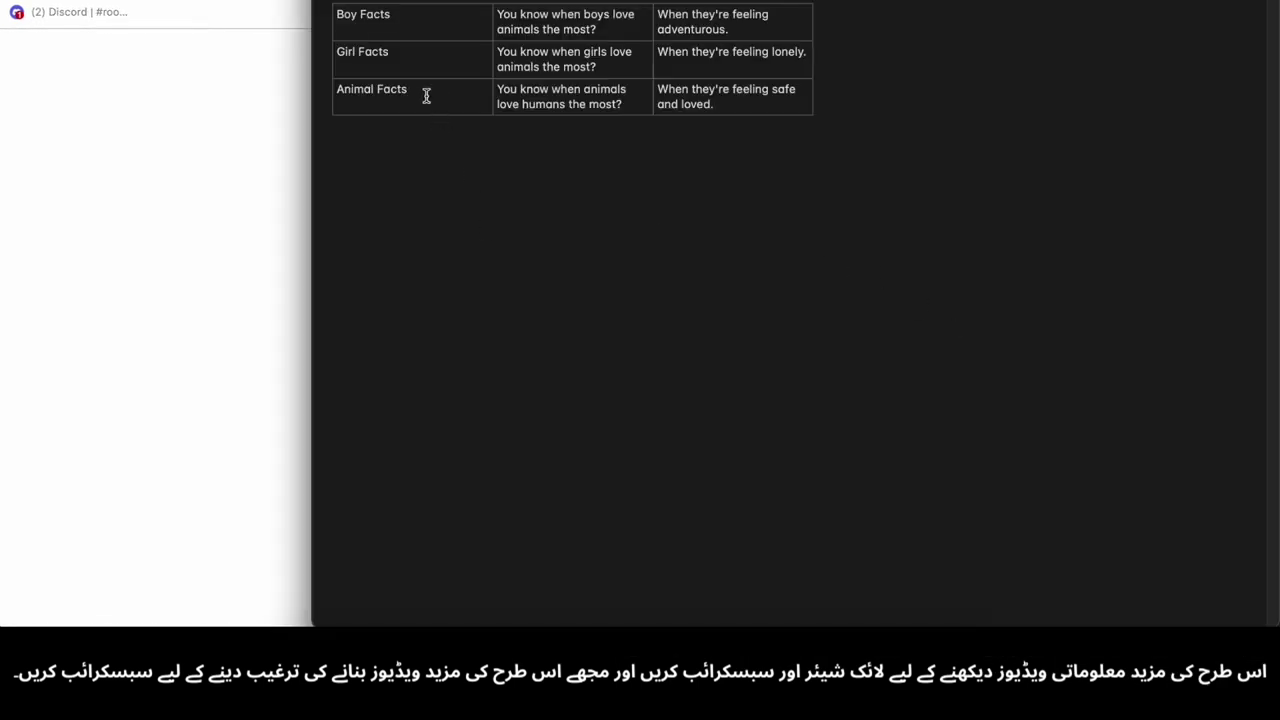
pyautogui.moveTo(312, 2); pyautogui.dragTo(481, 94)
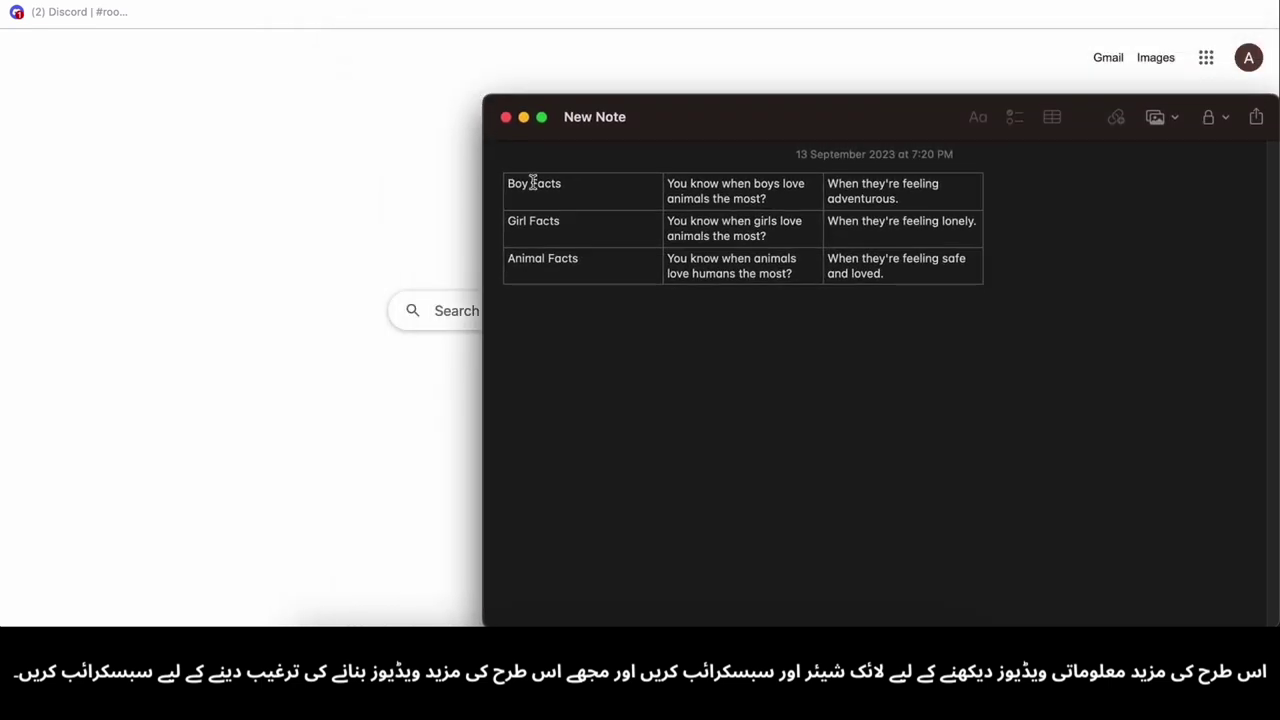
pyautogui.click(523, 118)
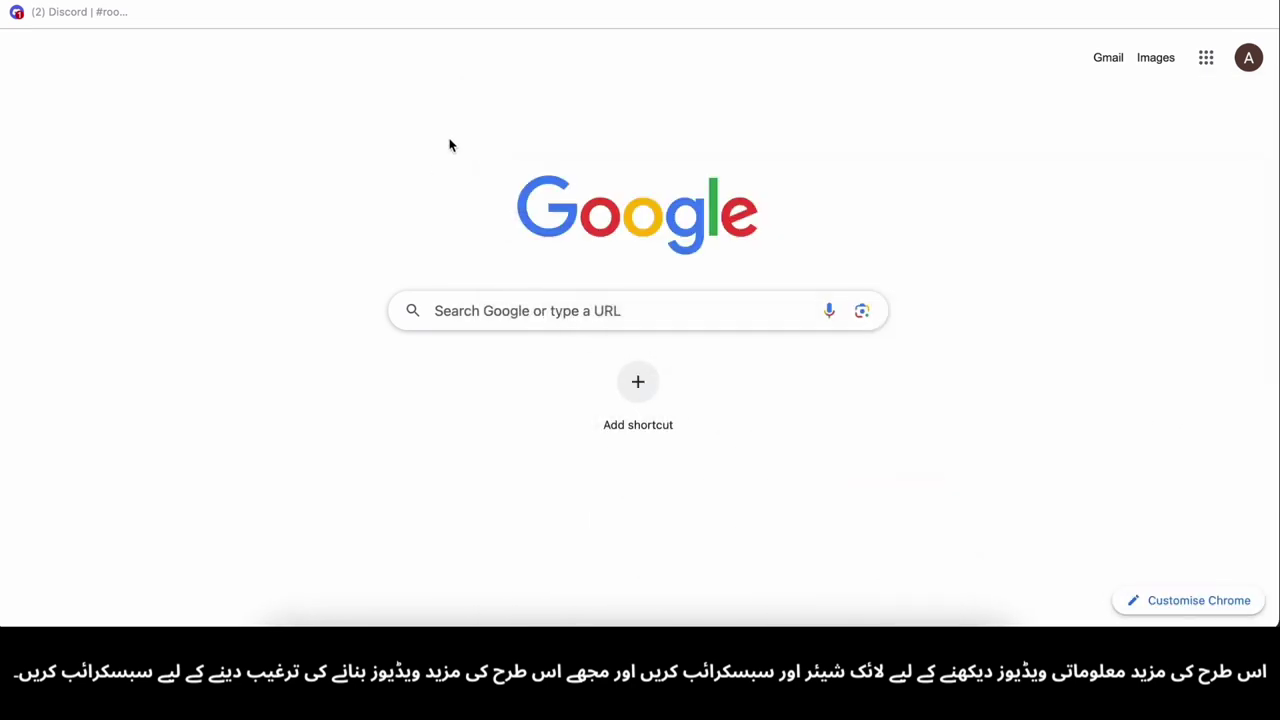
# - Open Canva in the browser through a Google search for "canva"
pyautogui.click(496, 320)
pyautogui.write("ca'")
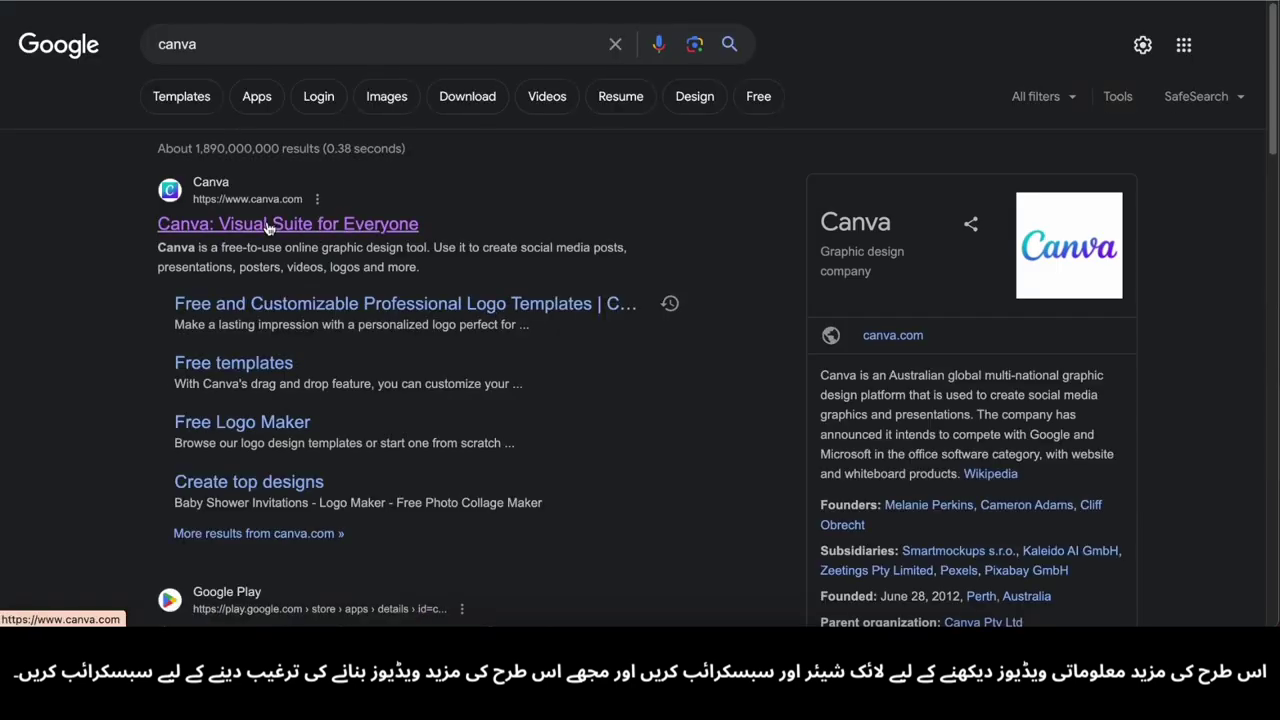
pyautogui.click(268, 226)
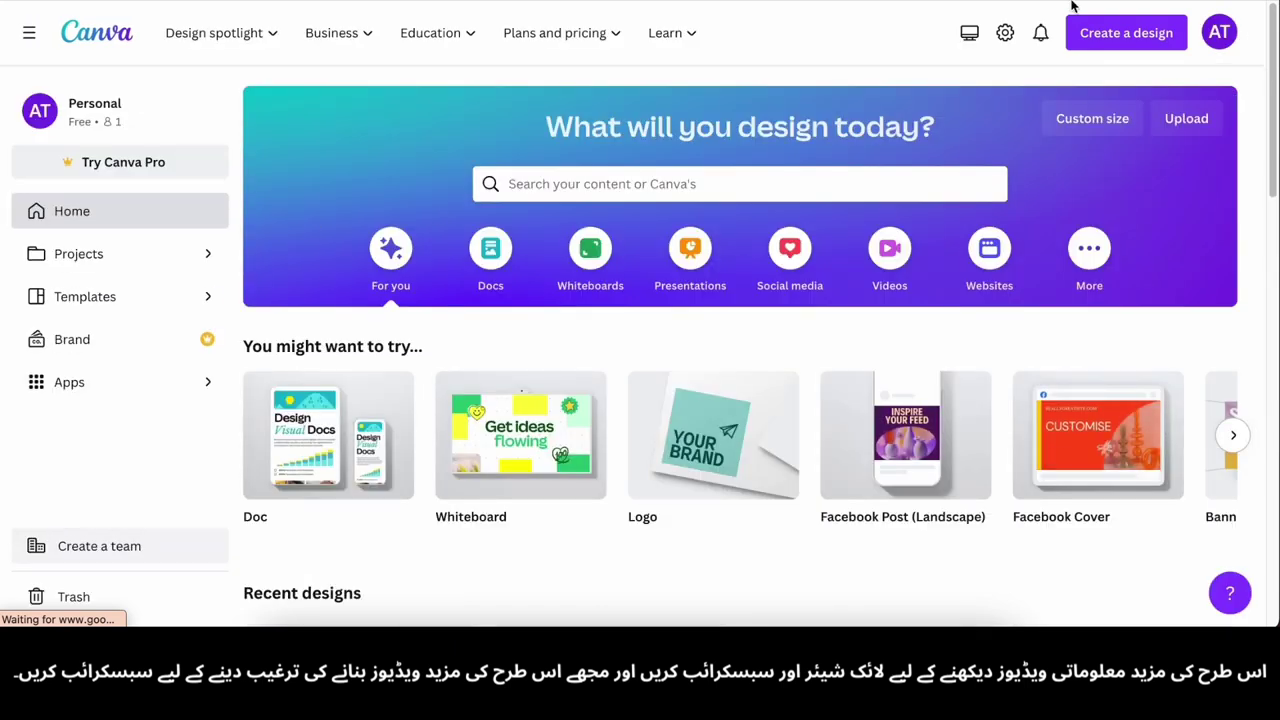
# - Search Canva's templates for "youtube Shorts" and start a design from the "Hike to See the Wonder" template
pyautogui.click(1120, 32)
pyautogui.click(573, 182)
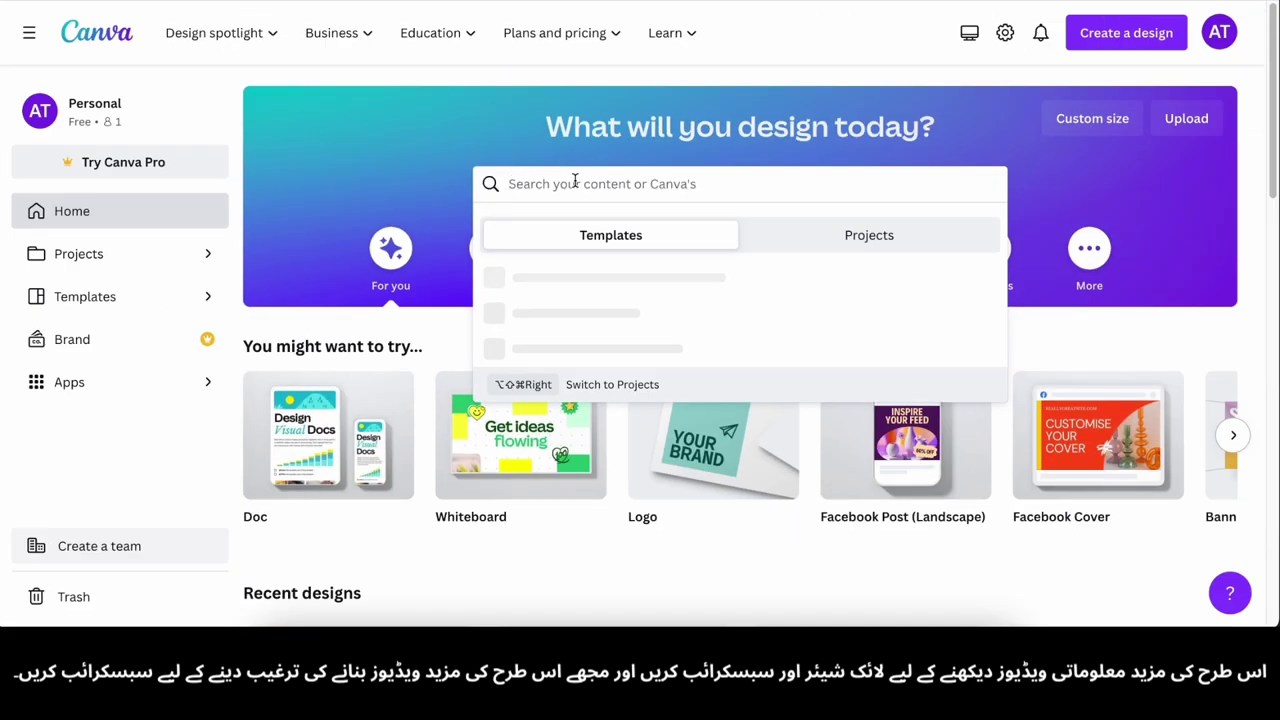
pyautogui.write('yo')
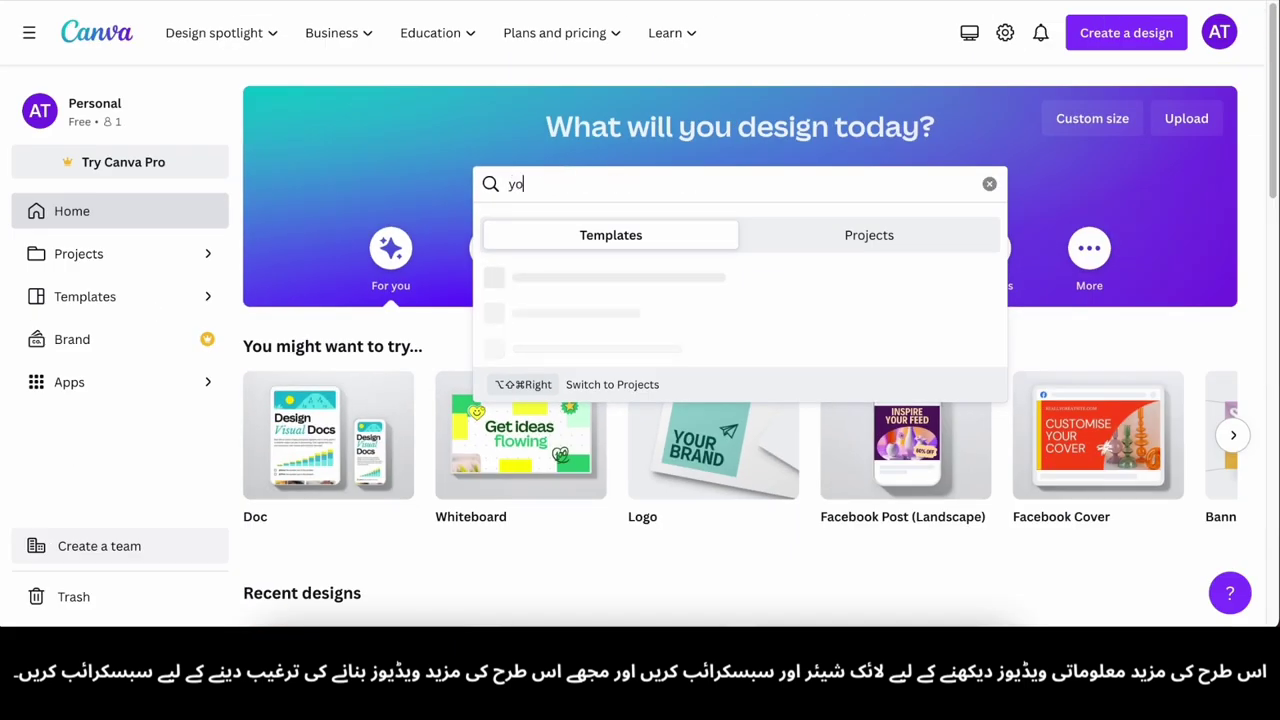
pyautogui.write('utube S')
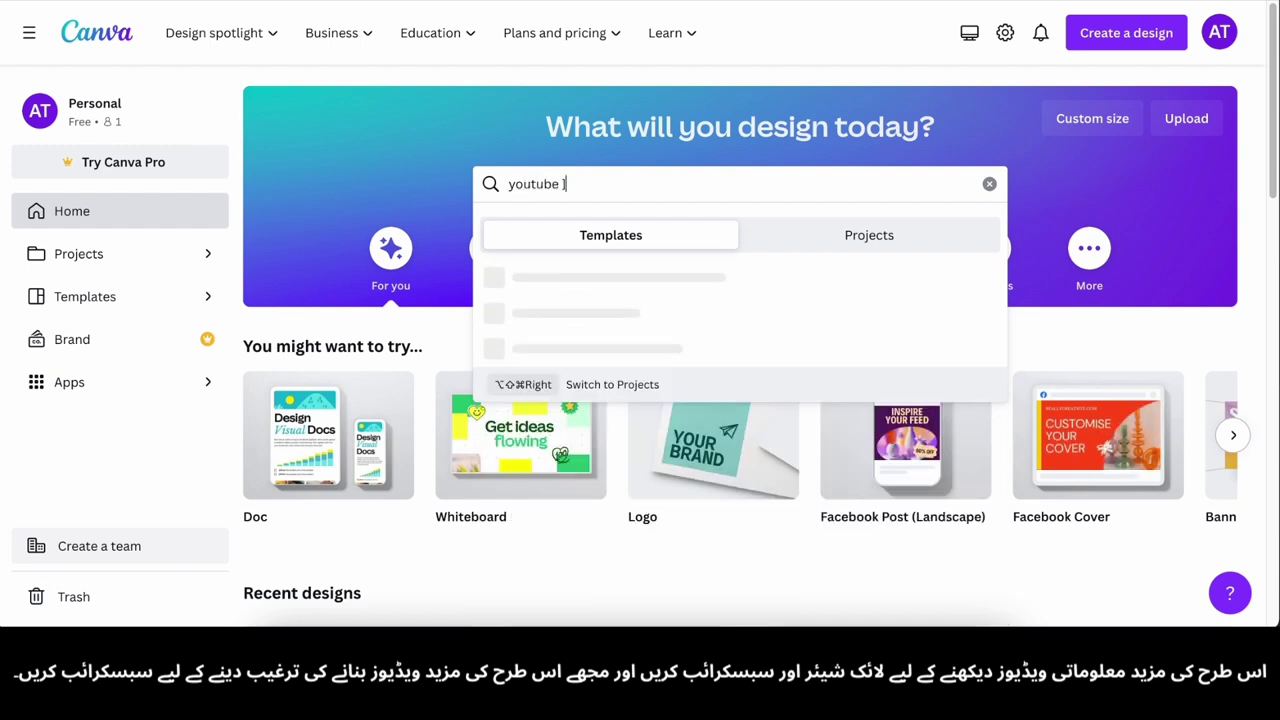
pyautogui.write('horts')
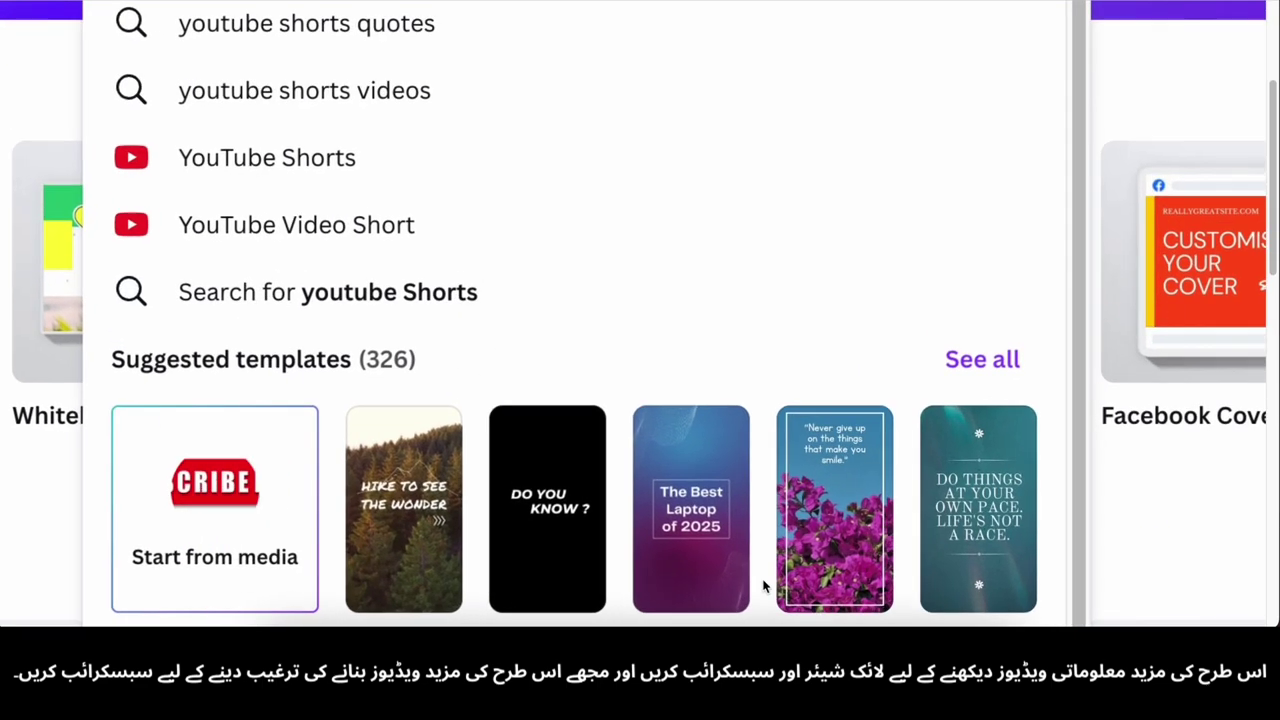
pyautogui.scroll(-3, 836, 585)
pyautogui.scroll(2, 762, 586)
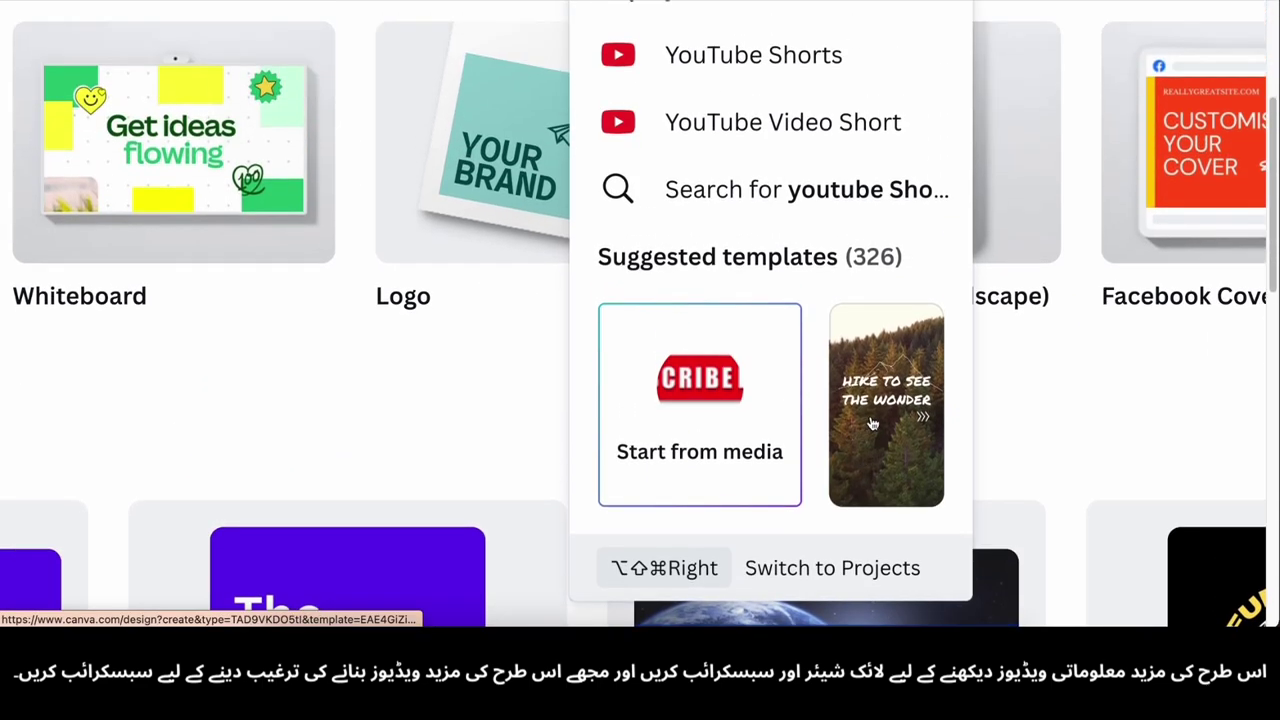
pyautogui.click(872, 425)
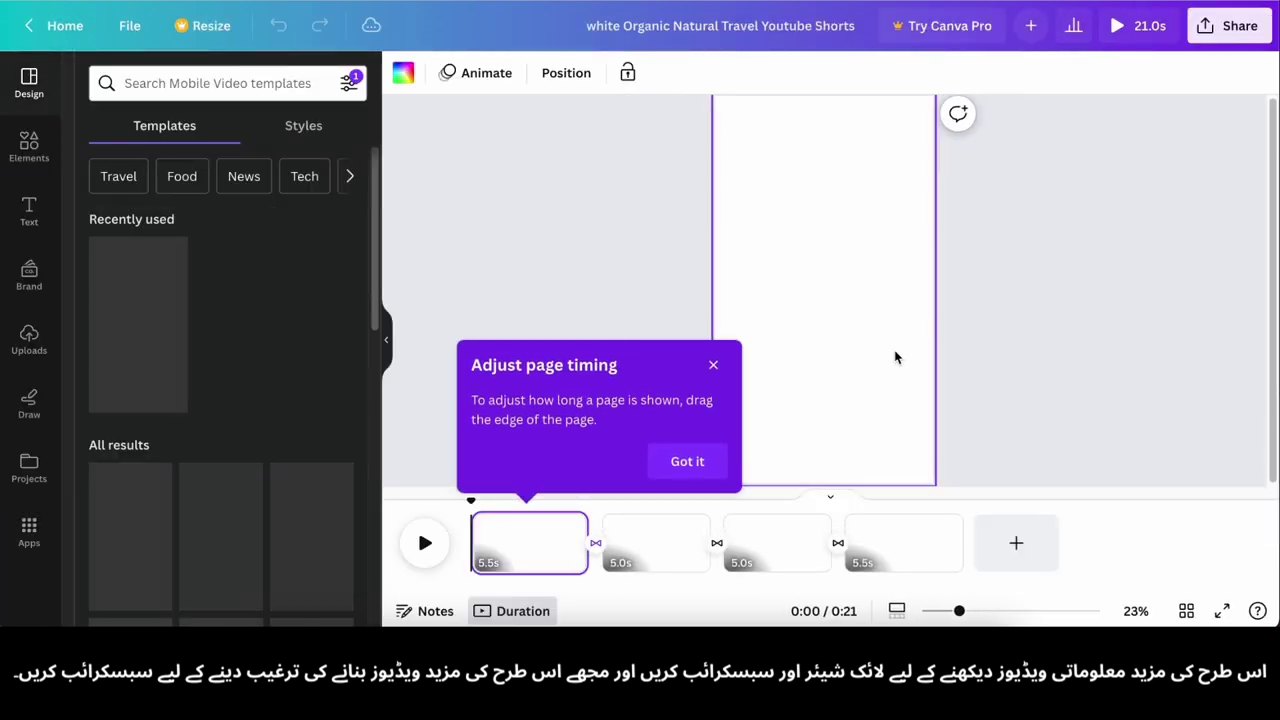
# - Look through the template's first two pages and play the video from the first page
pyautogui.click(655, 545)
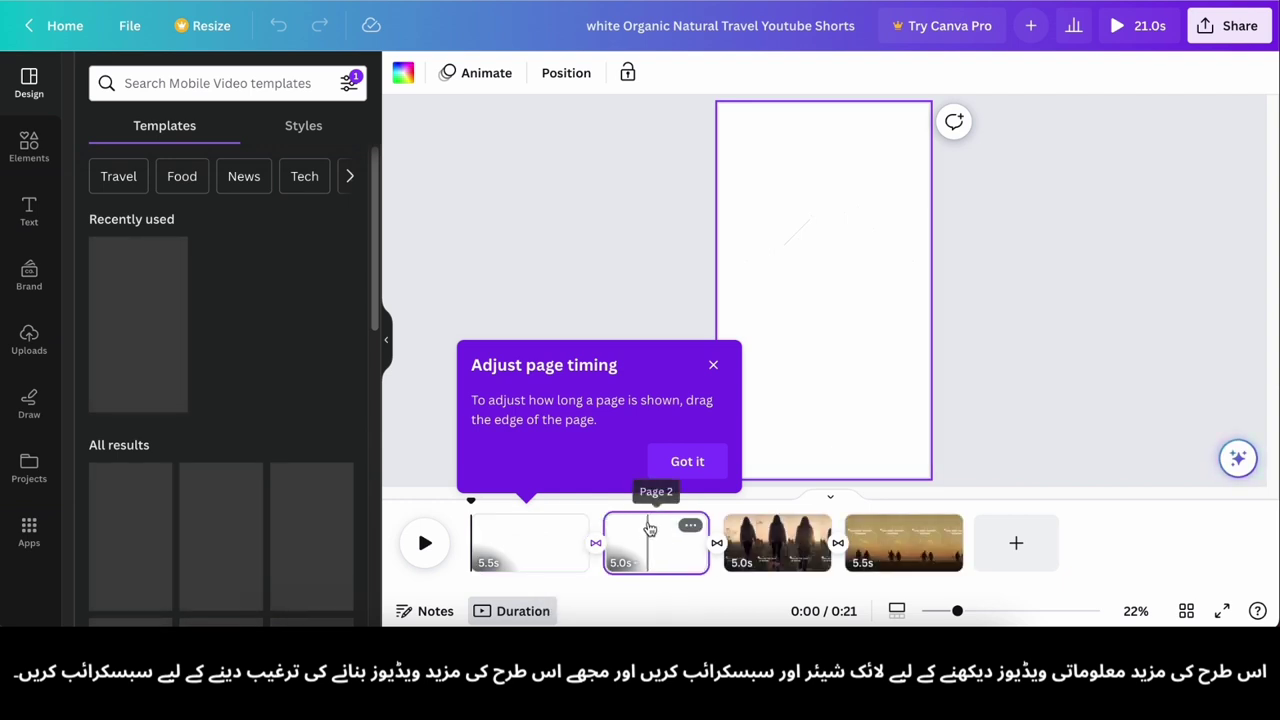
pyautogui.click(552, 540)
pyautogui.click(463, 497)
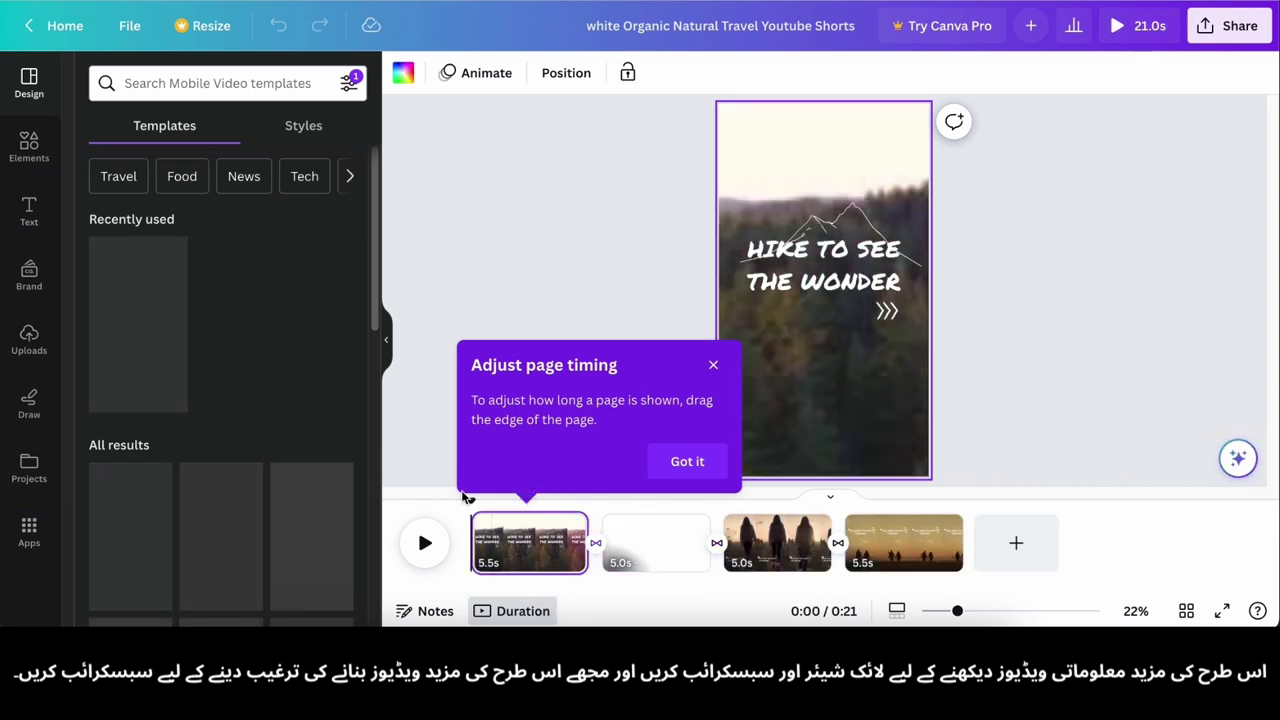
pyautogui.click(449, 465)
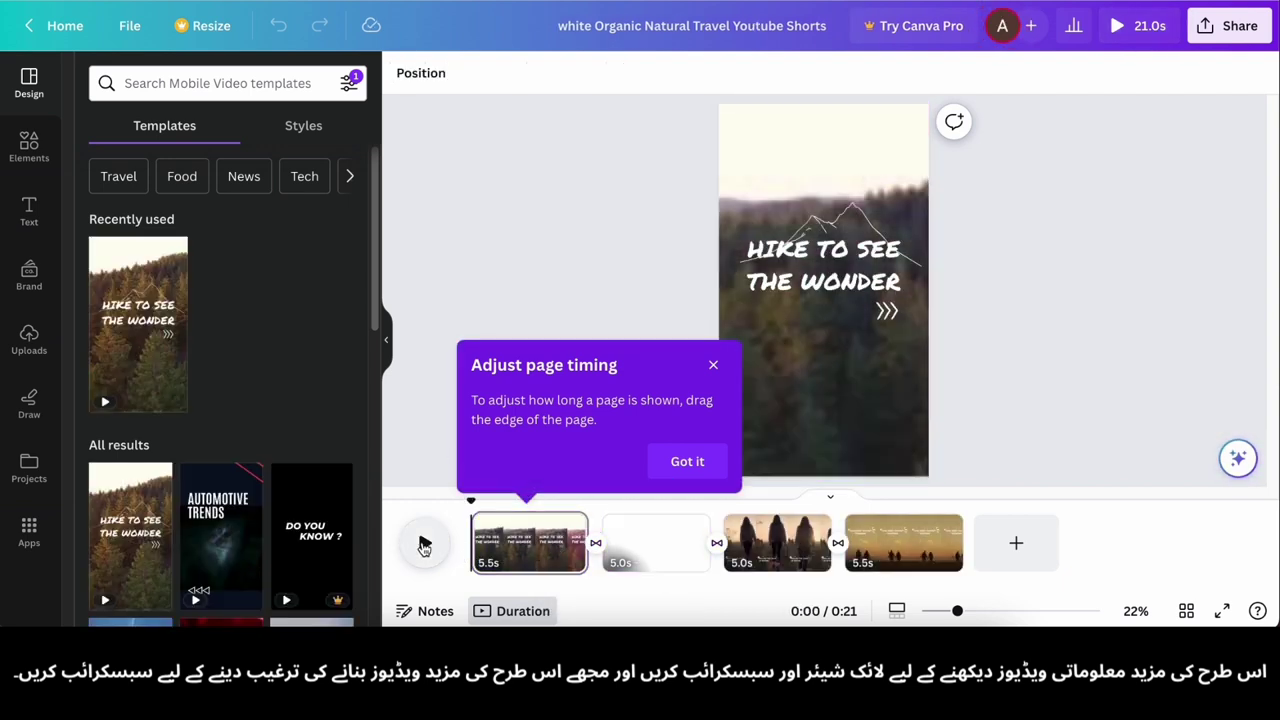
pyautogui.click(424, 543)
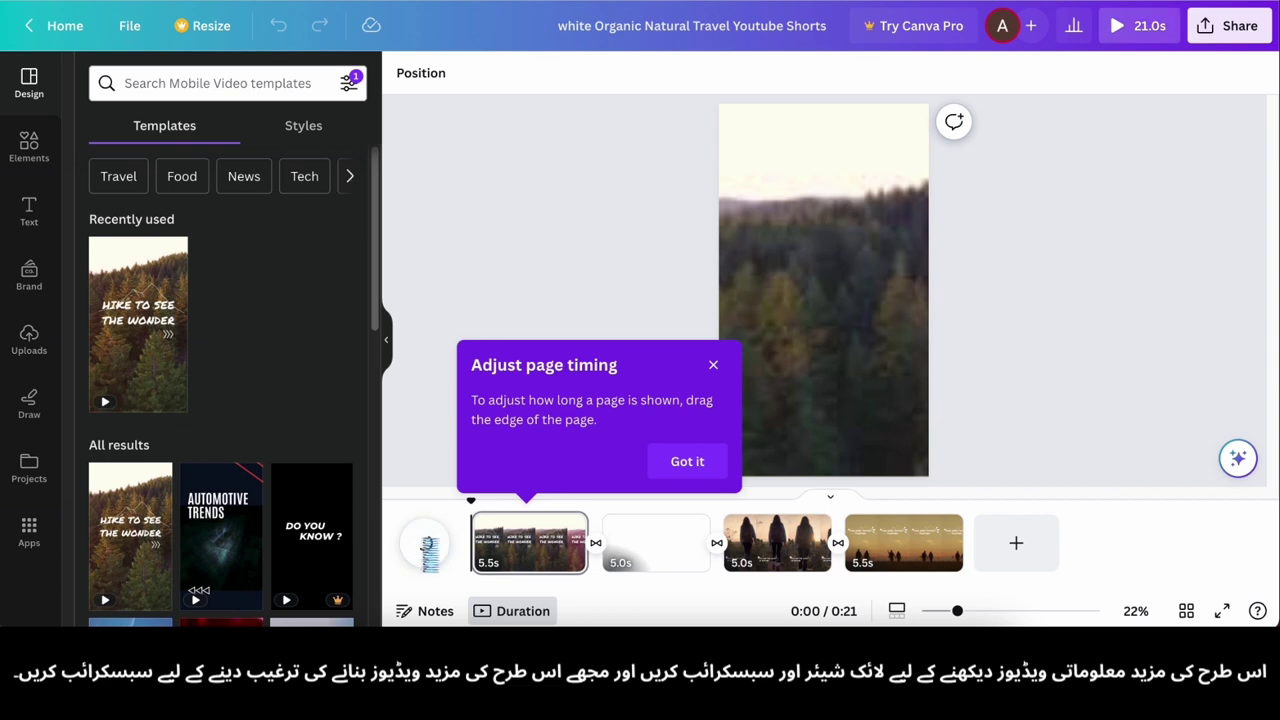
# - Try None and Dissolve as the transition between pages 2 and 3, and look at the transition options between pages 1 and 2
pyautogui.click(718, 545)
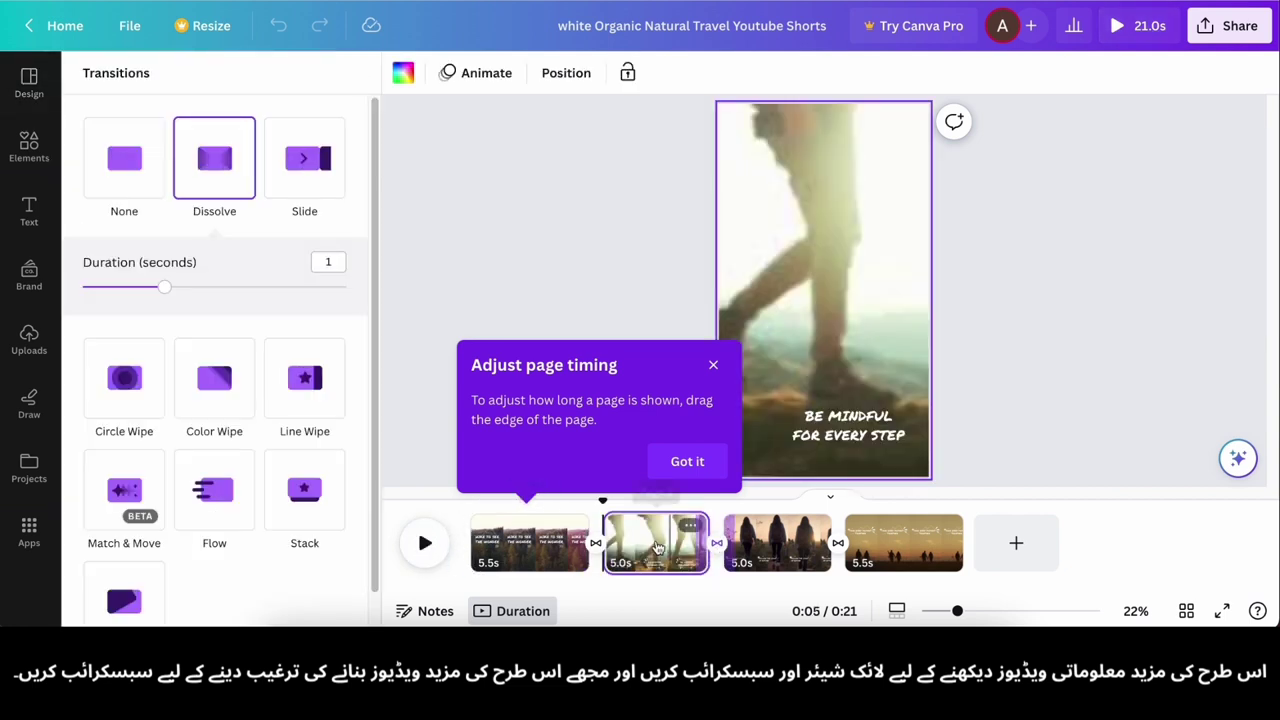
pyautogui.click(150, 179)
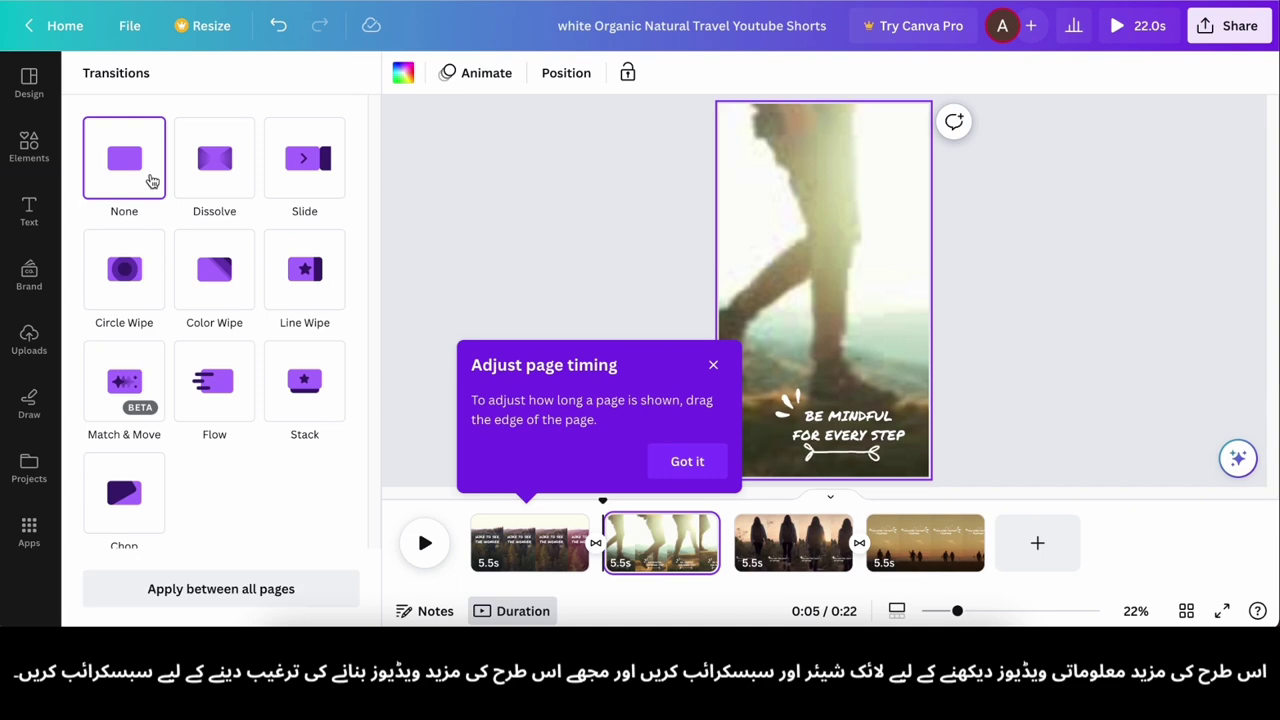
pyautogui.click(229, 190)
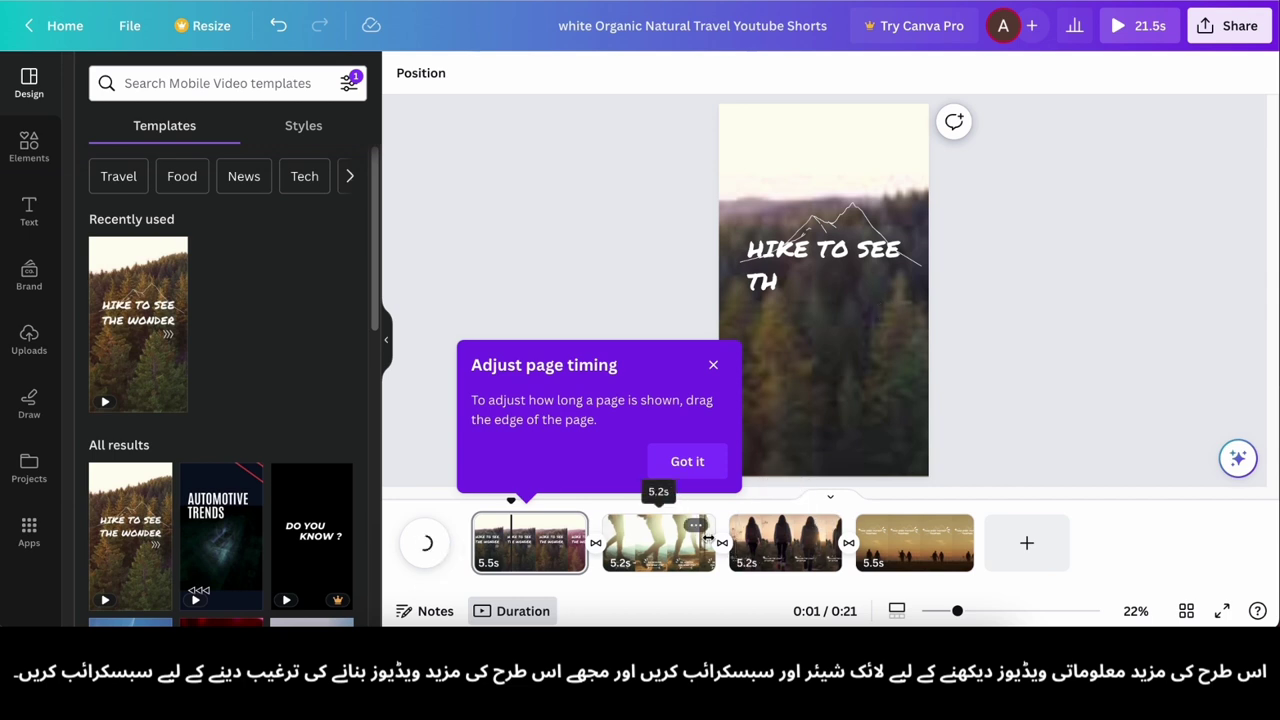
pyautogui.click(598, 545)
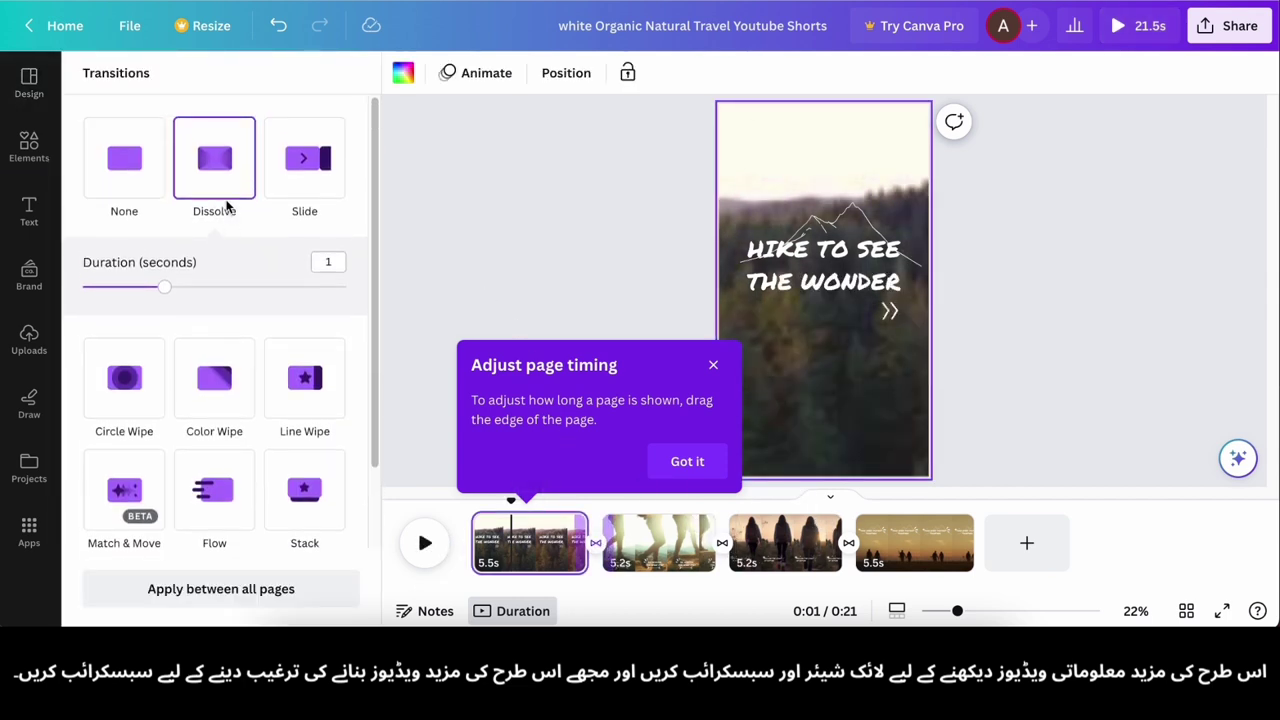
pyautogui.scroll(-2, 230, 220)
# - Add a heading to the page with the hiker video and set its text to "Boys Facts"
pyautogui.click(242, 310)
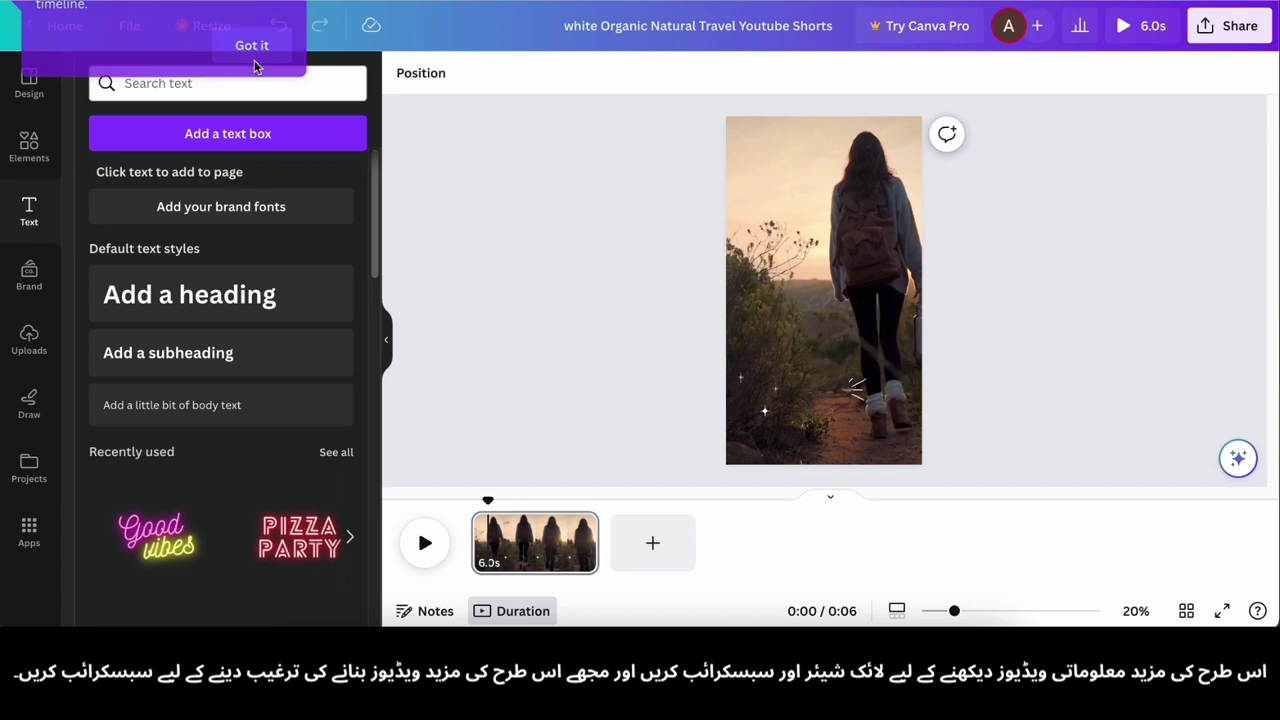
pyautogui.click(300, 300)
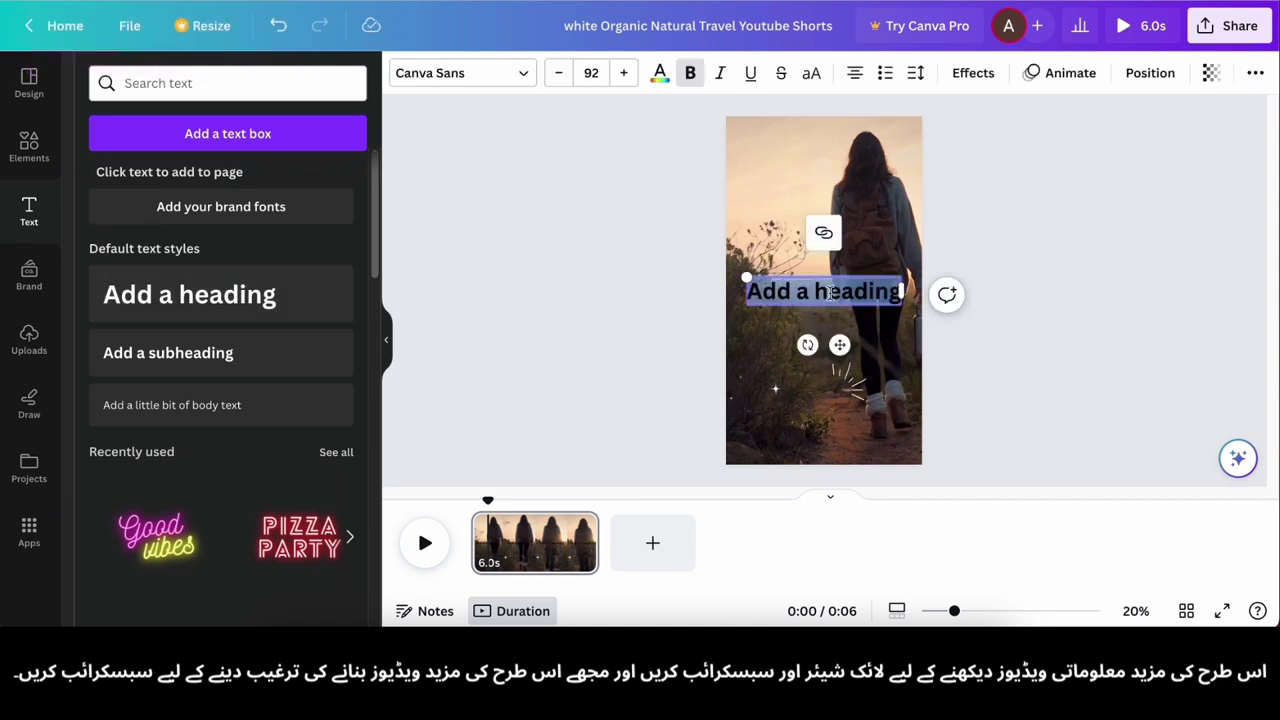
pyautogui.write('Boys')
pyautogui.press('BackSpace')
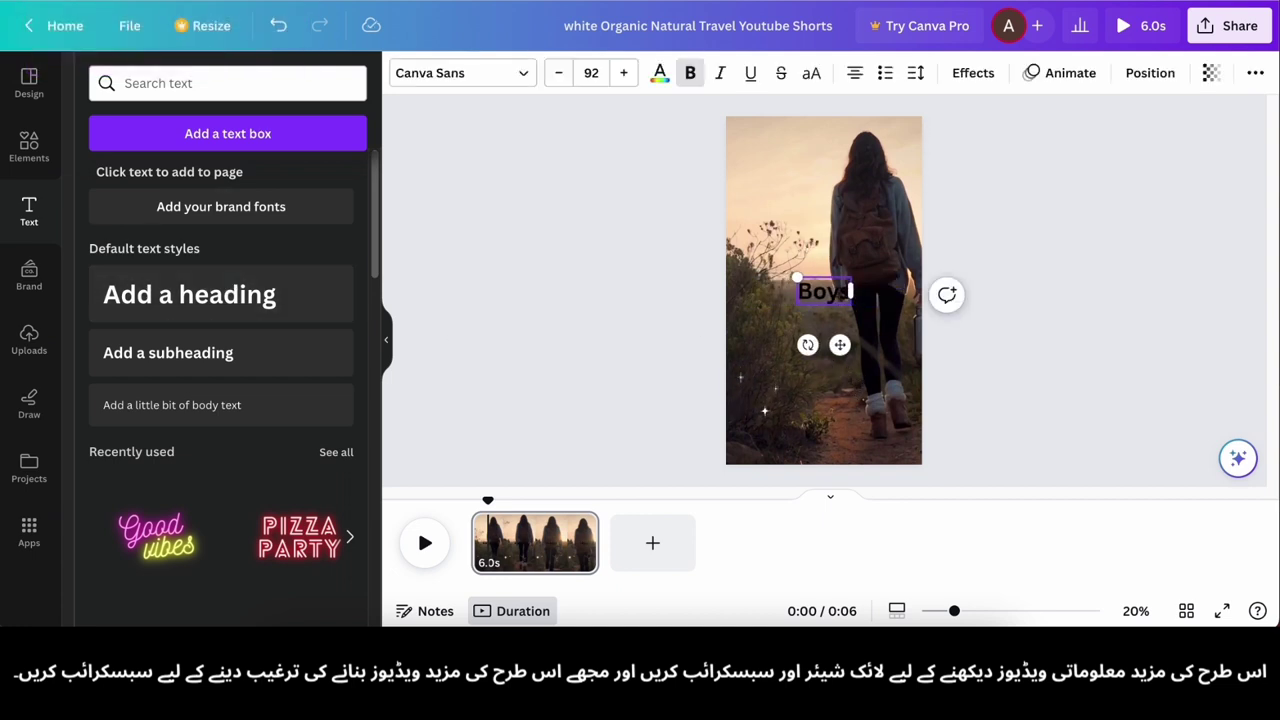
pyautogui.write('T')
pyautogui.press('BackSpace')
pyautogui.write('Facts')
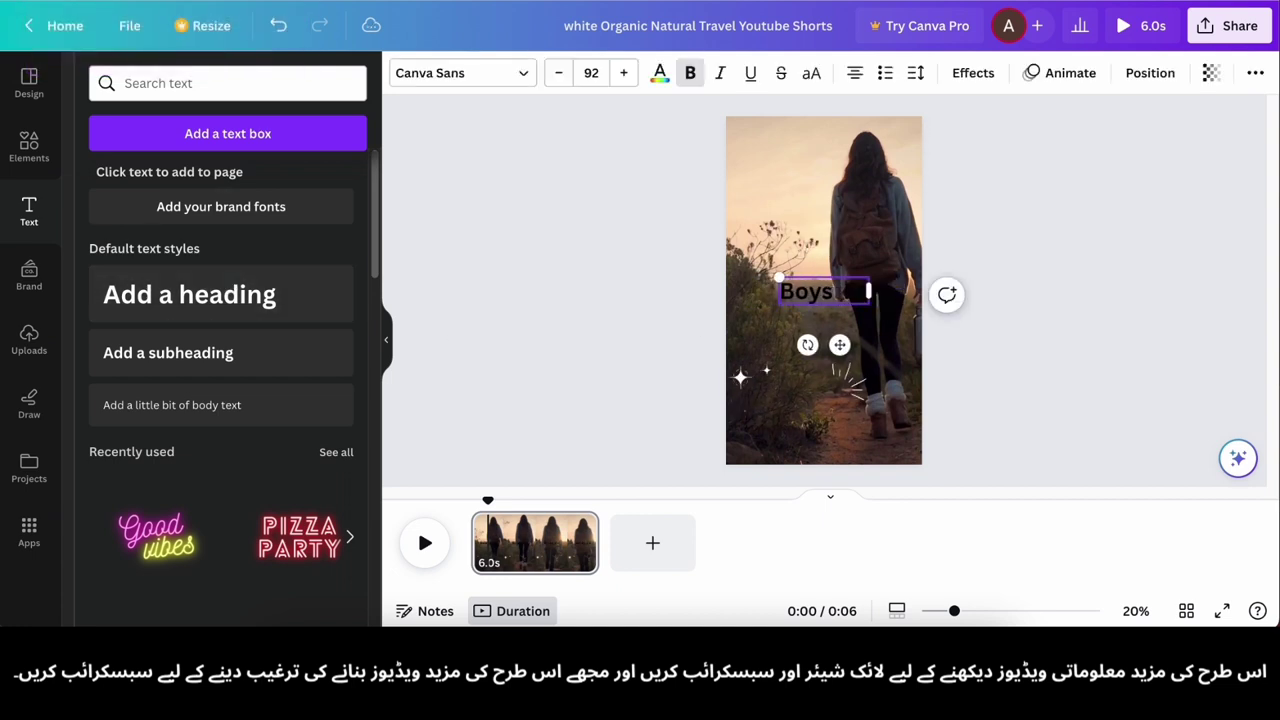
# - Add a rounded rectangle and fit it behind the "Boys Facts" heading
pyautogui.tripleClick(830, 288)
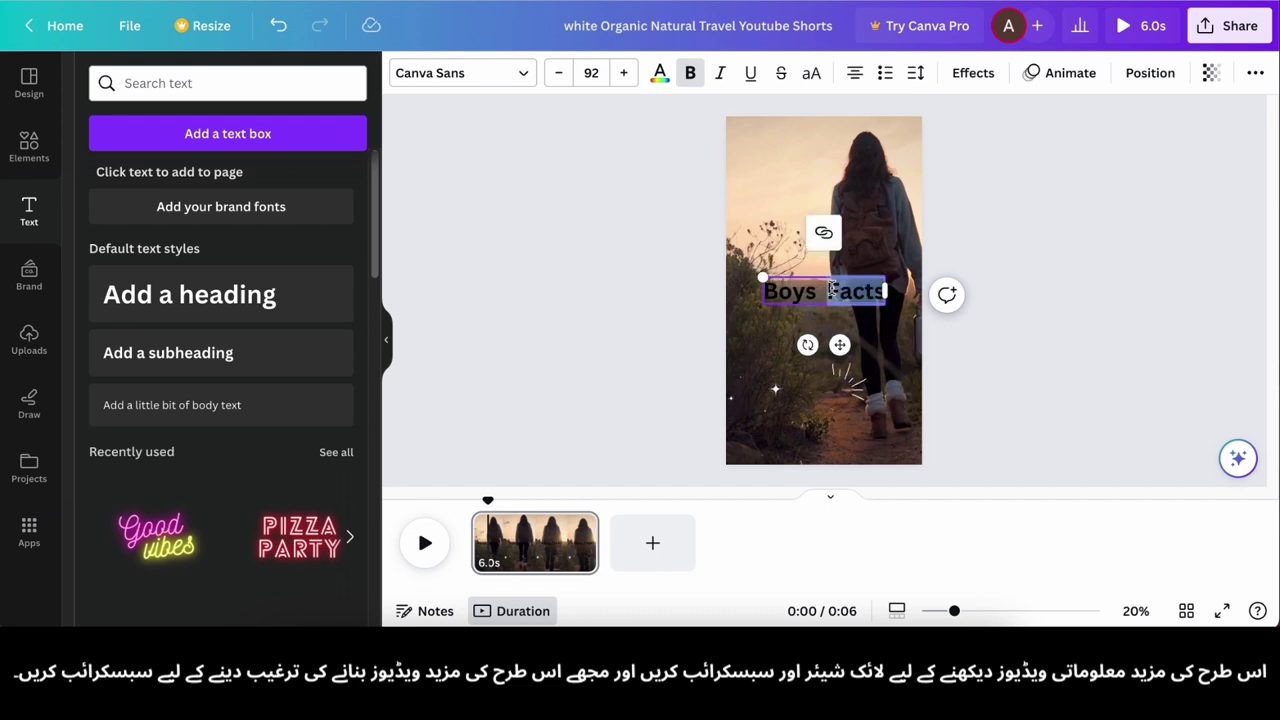
pyautogui.click(400, 278)
pyautogui.click(12, 152)
pyautogui.click(154, 357)
pyautogui.moveTo(806, 311); pyautogui.dragTo(896, 289)
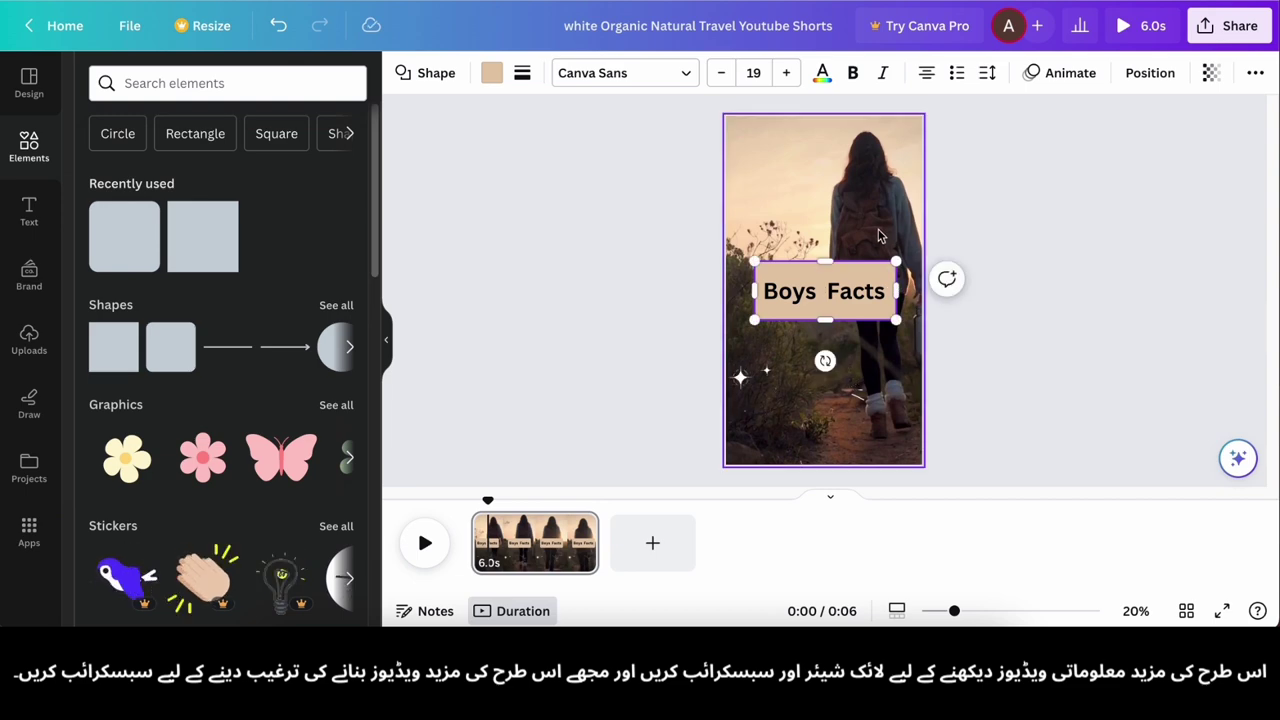
# - Reduce the rounded rectangle's height so it fits closely around the "Boys Facts" text and centre it vertically on the text
pyautogui.click(880, 235)
pyautogui.click(869, 274)
pyautogui.scroll(5, 841, 347)
pyautogui.click(841, 348)
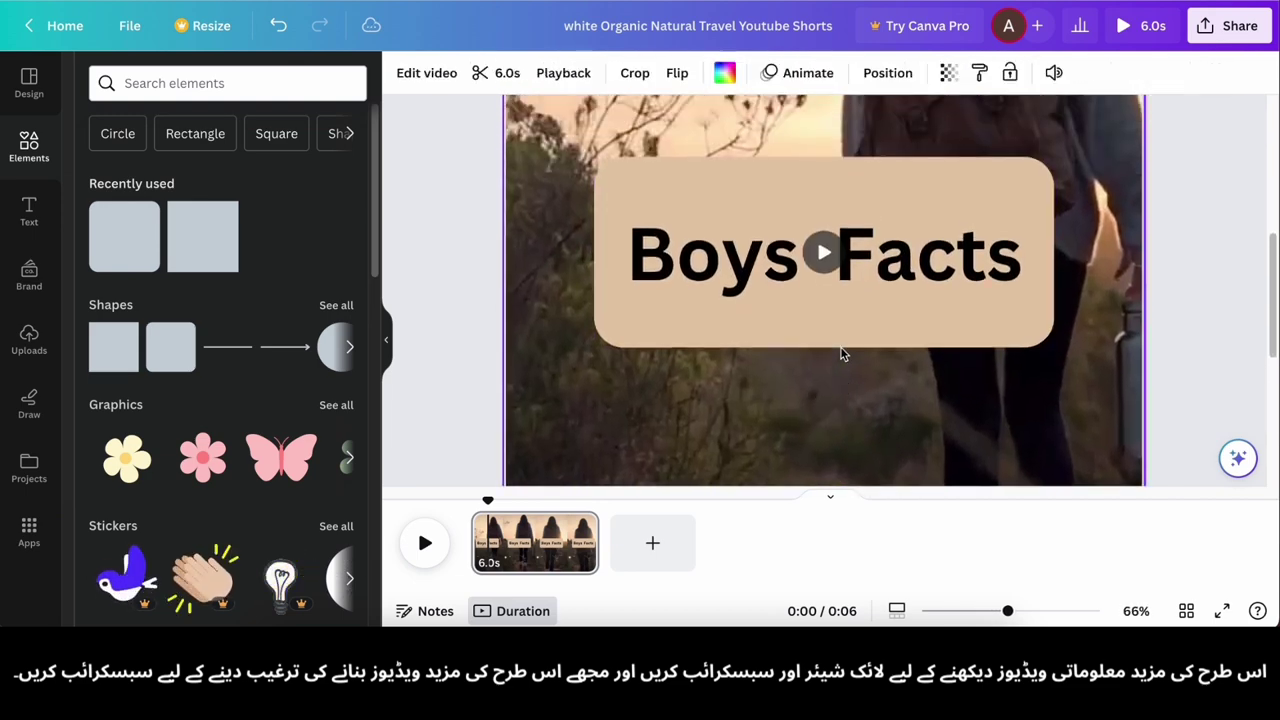
pyautogui.click(778, 194)
pyautogui.moveTo(811, 174); pyautogui.dragTo(811, 215)
pyautogui.moveTo(800, 325); pyautogui.dragTo(800, 304)
pyautogui.moveTo(826, 194); pyautogui.dragTo(827, 206)
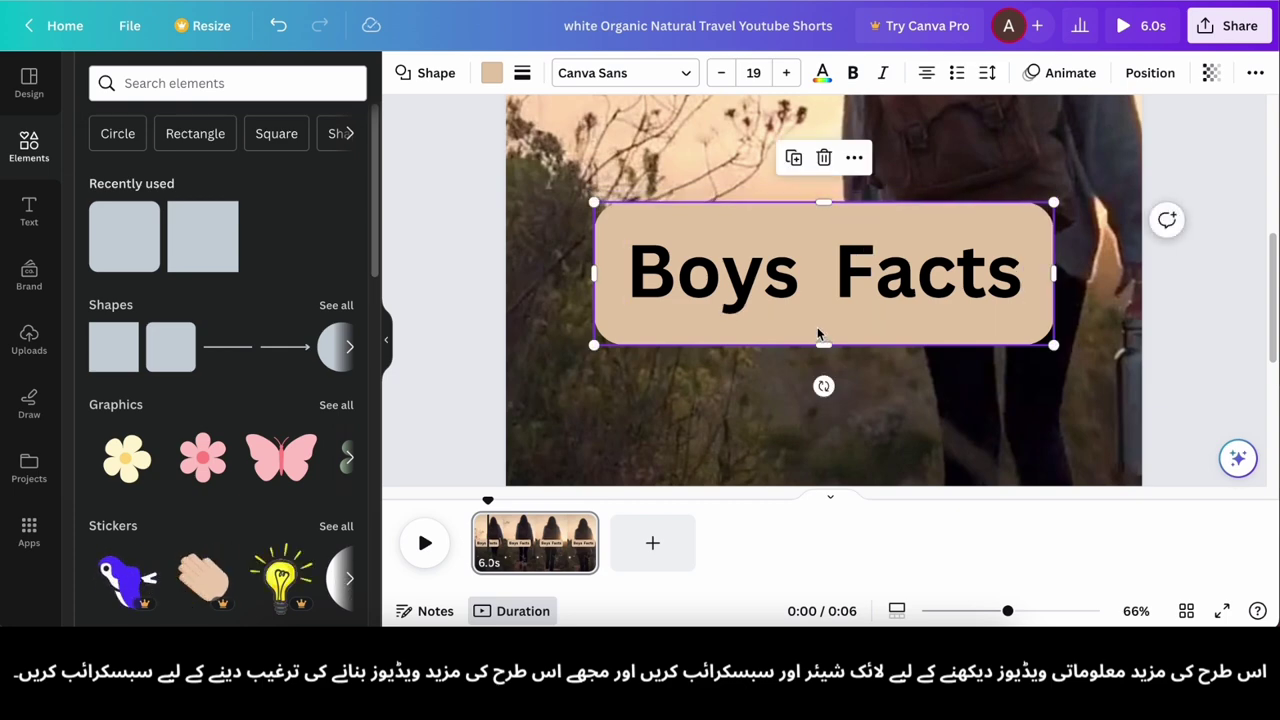
pyautogui.moveTo(816, 330); pyautogui.dragTo(814, 326)
pyautogui.doubleClick(790, 280)
pyautogui.click(697, 341)
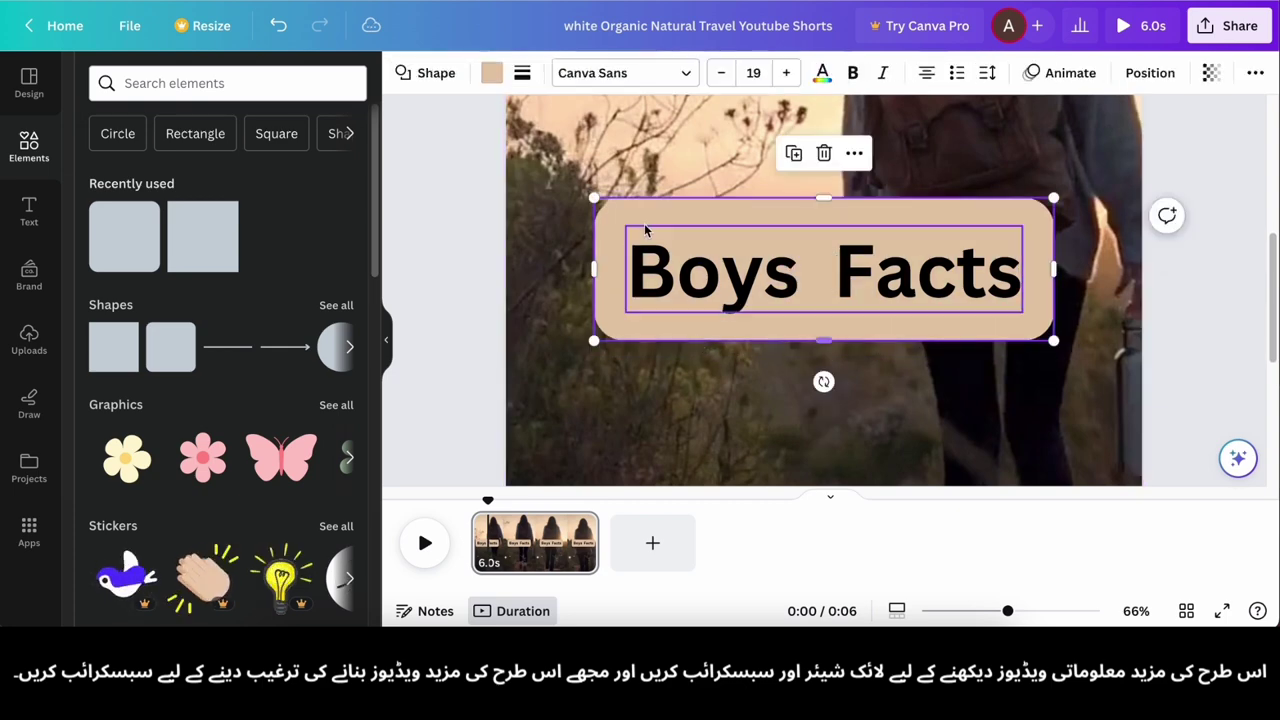
# - Fill the rounded rectangle behind "Boys Facts" with white
pyautogui.click(491, 73)
pyautogui.click(341, 394)
pyautogui.click(460, 341)
# - Move the "Boys Facts" heading together with its white background up to the upper part of the page
pyautogui.scroll(-5, 460, 341)
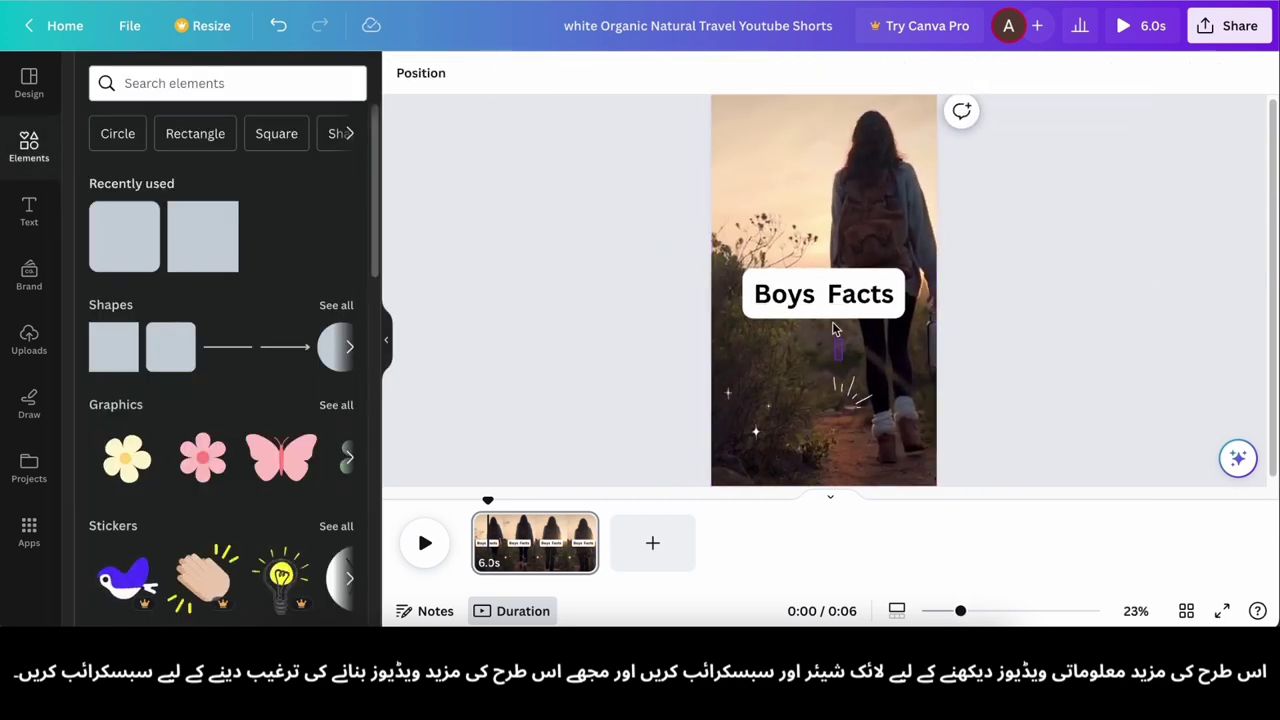
pyautogui.hotkey('ctrl', 'a')
pyautogui.scroll(-3, 834, 329)
pyautogui.scroll(3, 834, 320)
pyautogui.moveTo(837, 302); pyautogui.dragTo(822, 264)
pyautogui.scroll(-1, 838, 297)
# - Duplicate the "Boys Facts" heading text, with the copy below the white label
pyautogui.click(787, 325)
pyautogui.click(850, 192)
pyautogui.hotkey('ctrl', 'd')
# - Replace the duplicated heading's text with "You know when boys love animals the most?" copied from the fact table in Notes
pyautogui.doubleClick(822, 264)
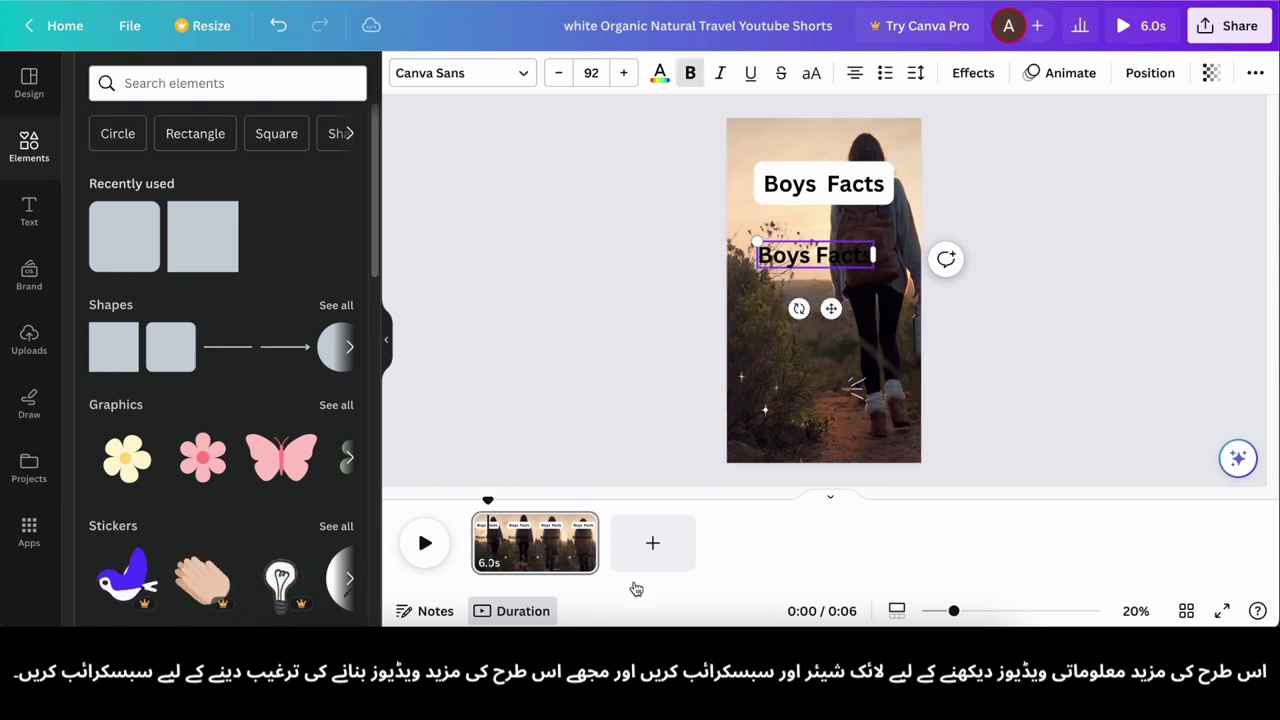
pyautogui.click(890, 670)
pyautogui.click(956, 258)
pyautogui.moveTo(669, 188); pyautogui.dragTo(686, 190)
pyautogui.click(692, 332)
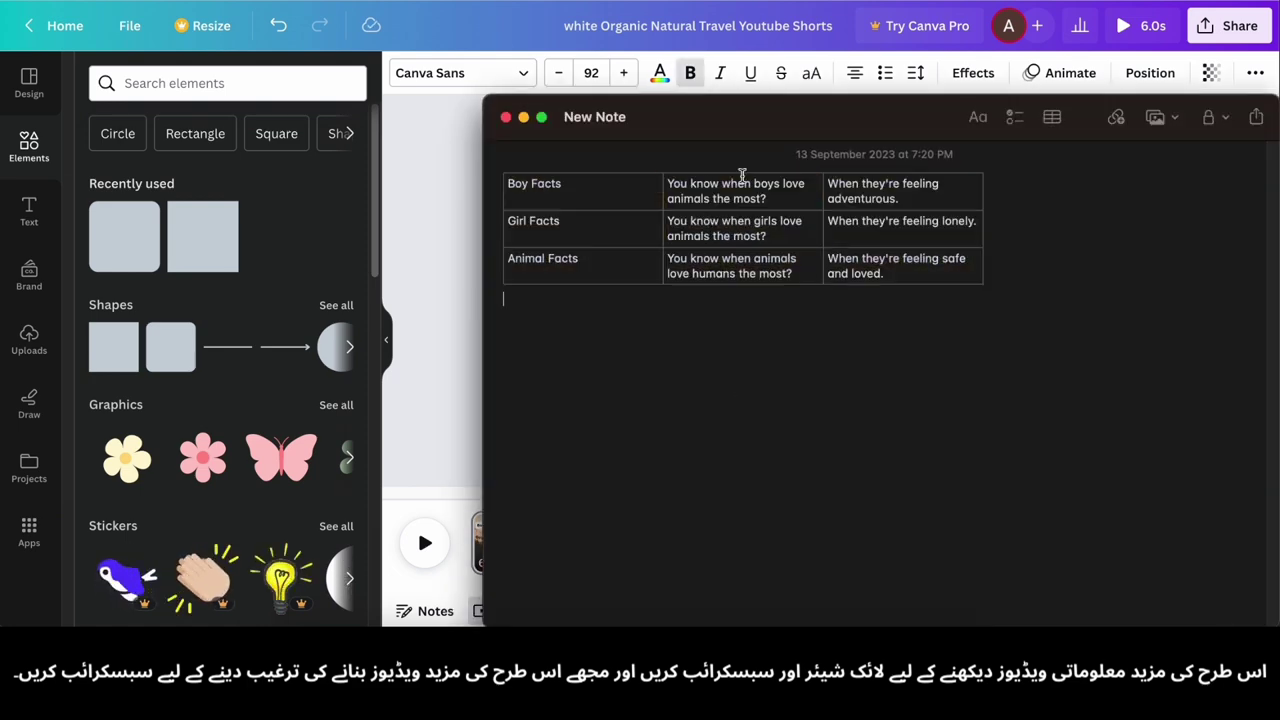
pyautogui.tripleClick(692, 185)
pyautogui.press('super+c')
pyautogui.press('super+Tab')
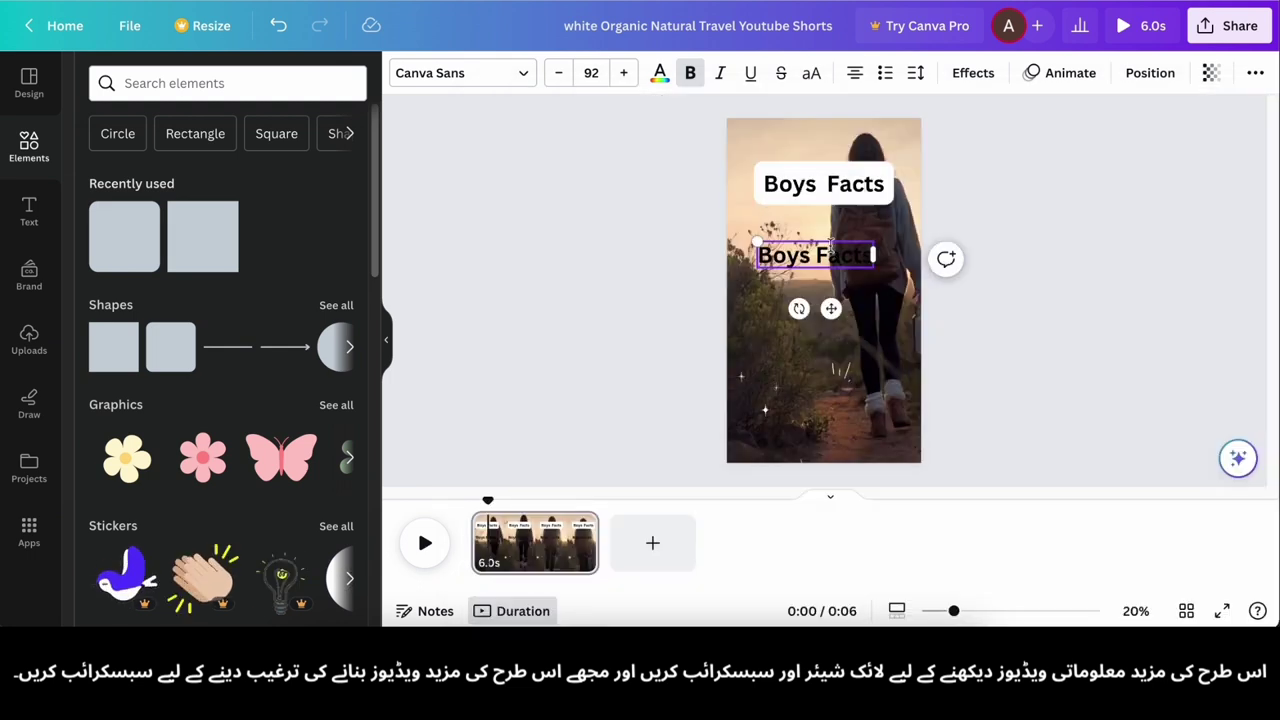
pyautogui.press('super+v')
# - Colour the boy fact text white (#ffffff) and delete the empty line at its end
pyautogui.press('super+a')
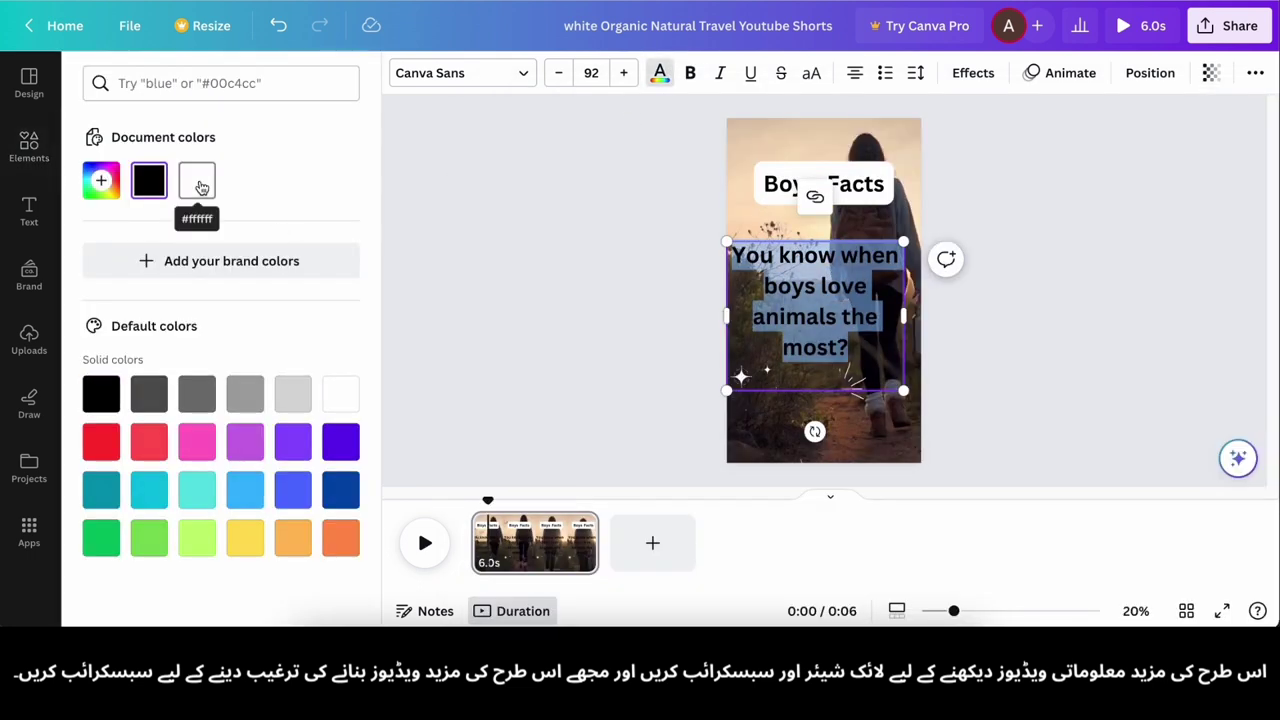
pyautogui.click(201, 187)
pyautogui.click(649, 326)
pyautogui.click(842, 373)
pyautogui.click(831, 375)
pyautogui.press('BackSpace')
pyautogui.click(660, 325)
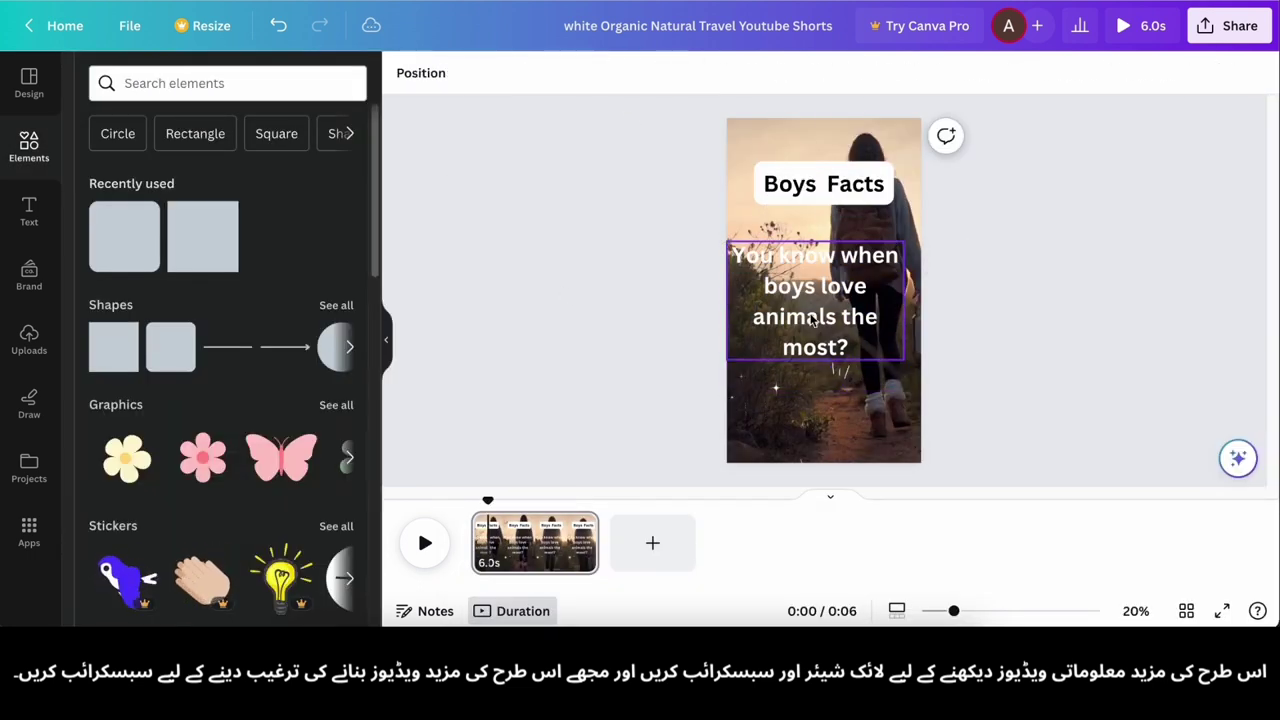
# - Move the boy fact text up just below the white label and apply the Lift text effect
pyautogui.moveTo(812, 320); pyautogui.dragTo(821, 298)
pyautogui.click(973, 73)
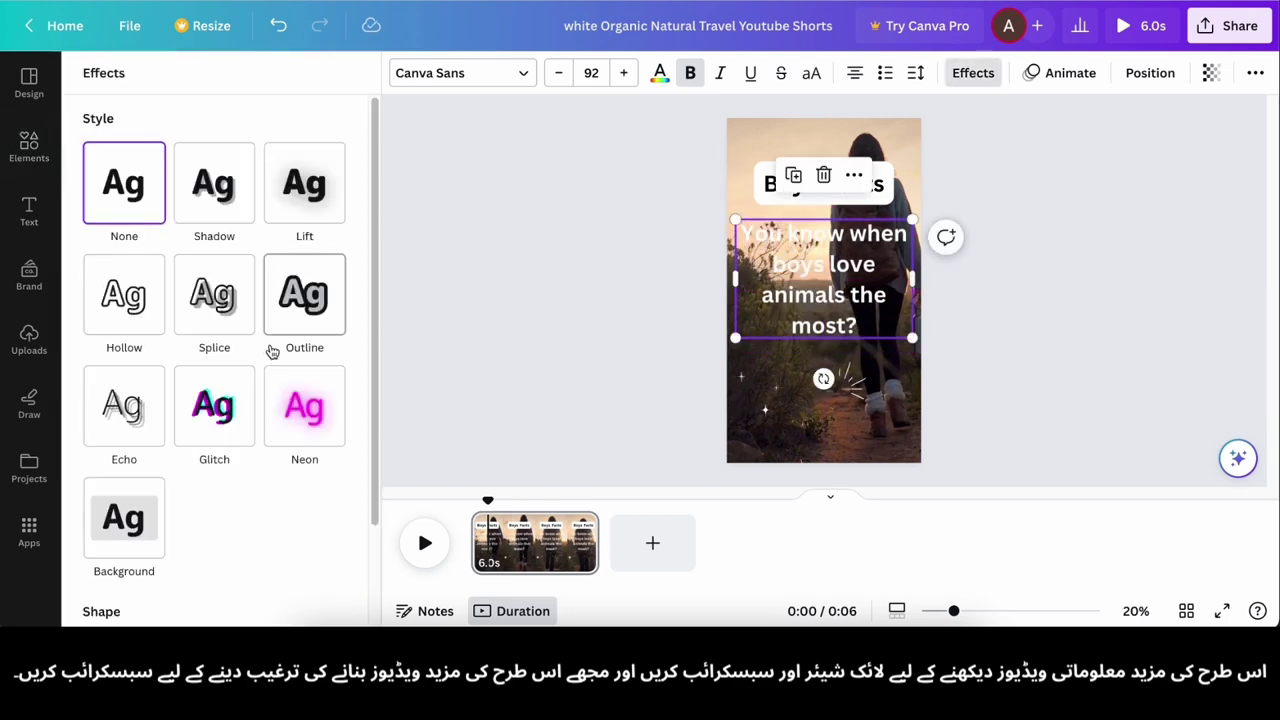
pyautogui.click(123, 520)
pyautogui.scroll(2, 227, 422)
pyautogui.click(205, 195)
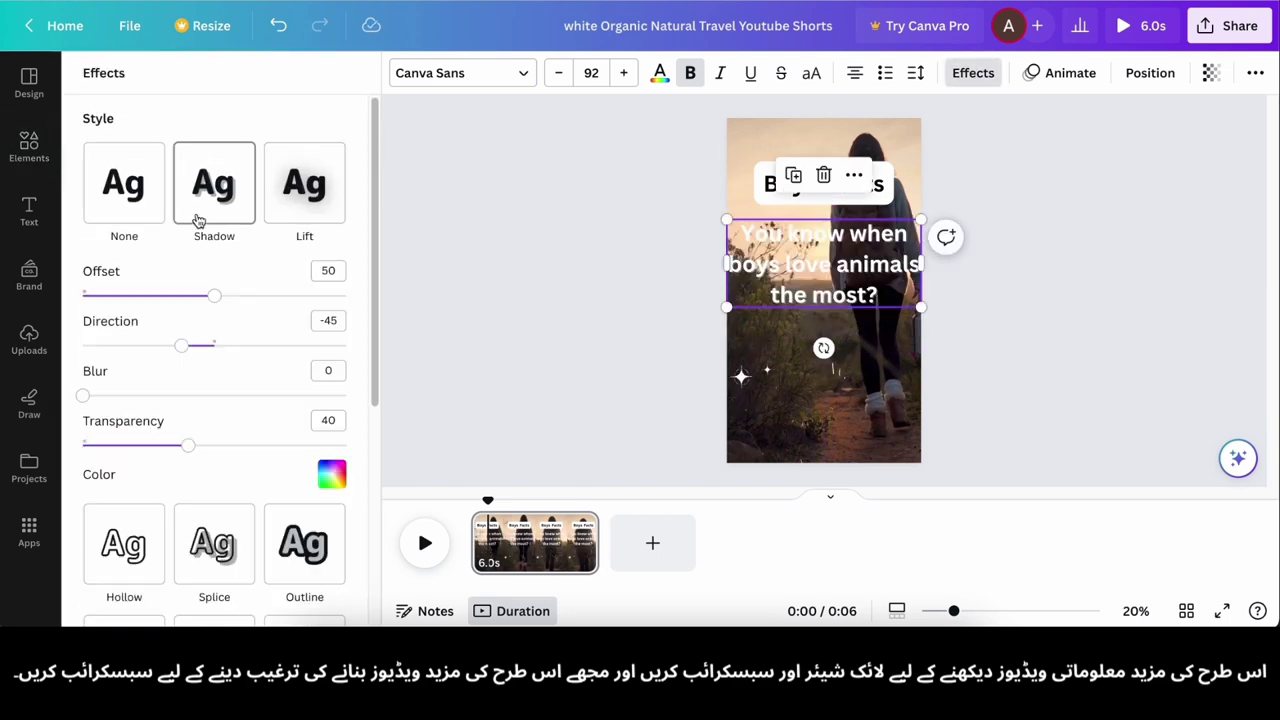
pyautogui.click(304, 183)
pyautogui.click(214, 183)
pyautogui.click(330, 208)
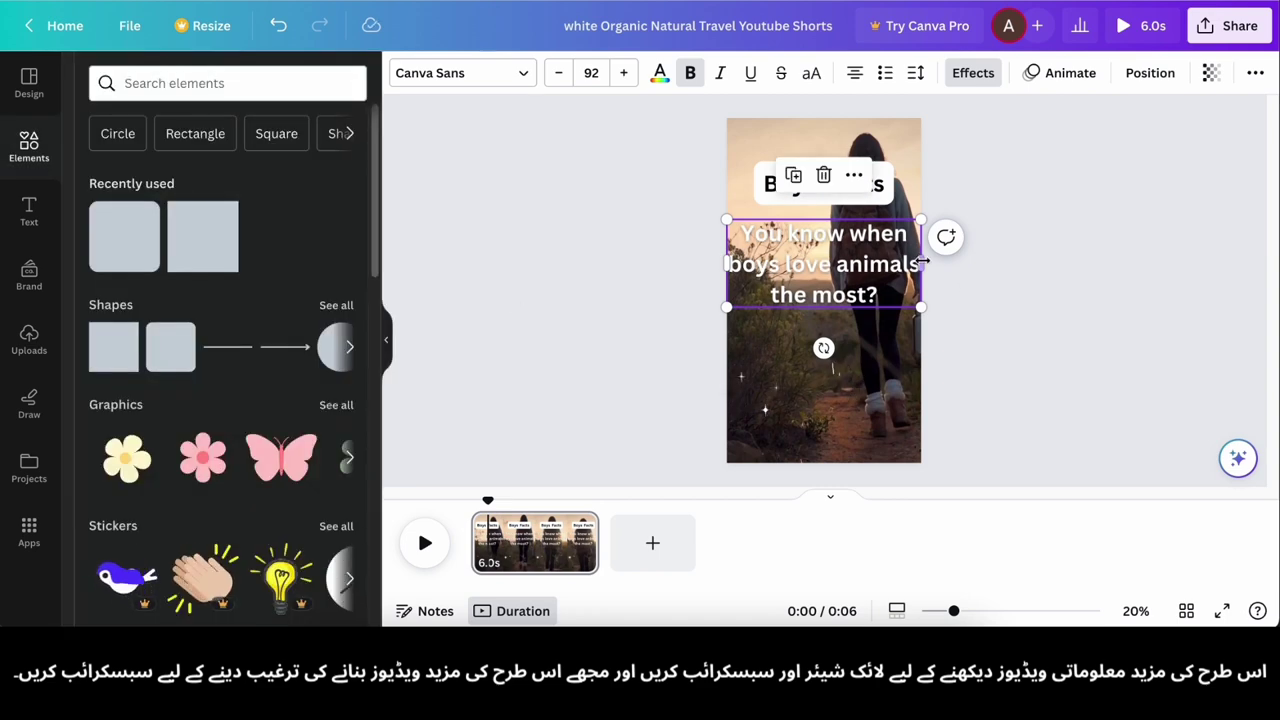
# - Set the boy fact text's font to Helvetica World and shift the text on the page
pyautogui.click(470, 73)
pyautogui.click(300, 311)
pyautogui.click(595, 305)
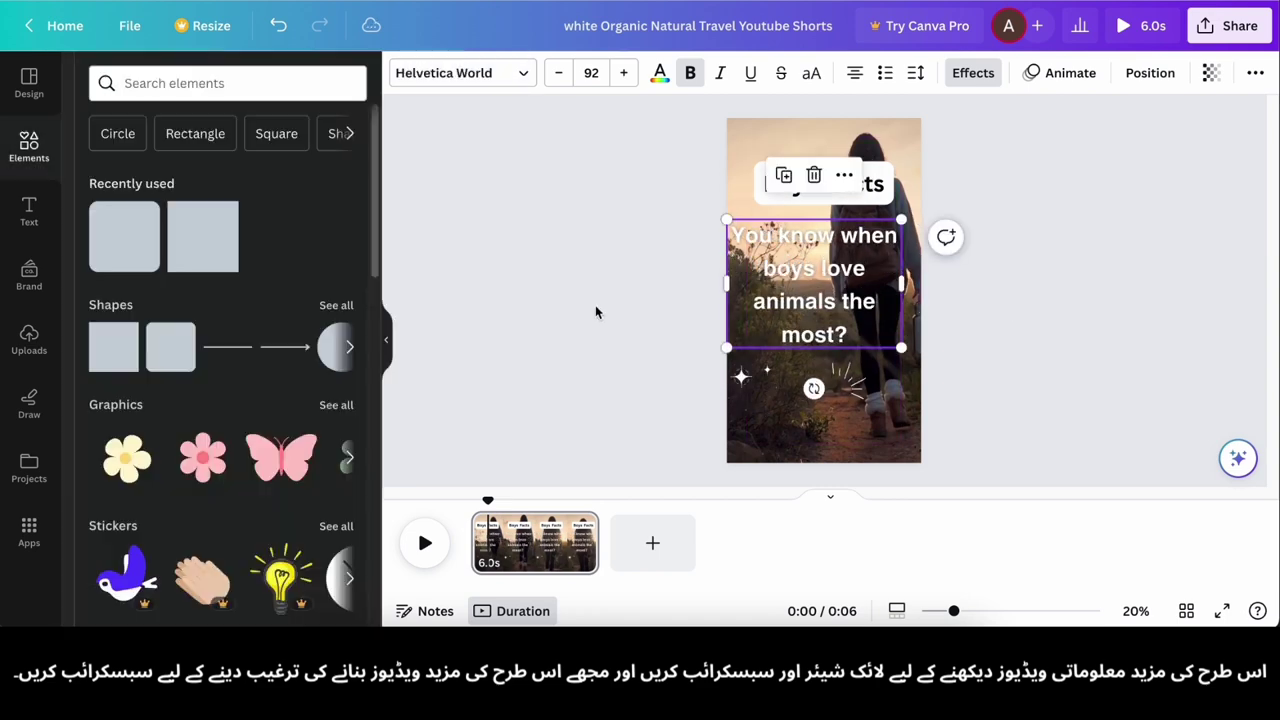
pyautogui.moveTo(871, 300); pyautogui.dragTo(840, 304)
pyautogui.click(1006, 334)
# - Add a square below the "Boys Facts" label and enlarge it to nearly the width of the page
pyautogui.click(203, 250)
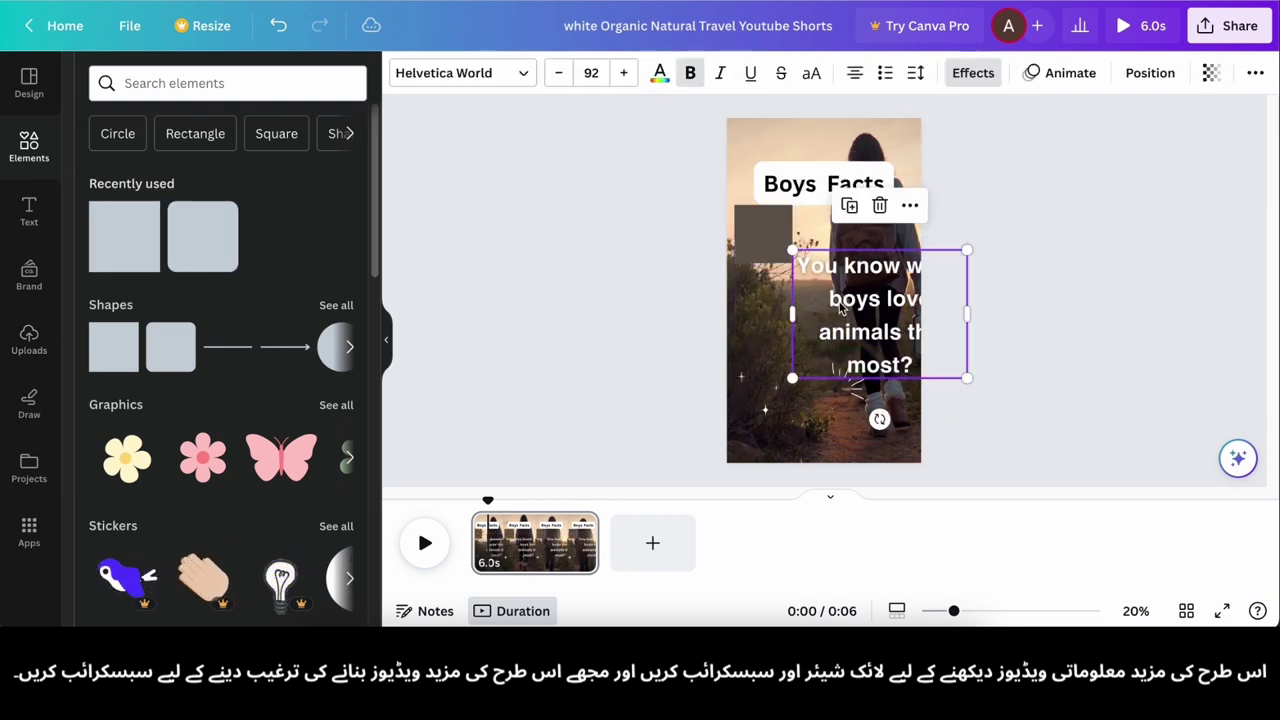
pyautogui.click(763, 232)
pyautogui.moveTo(792, 262); pyautogui.dragTo(911, 372)
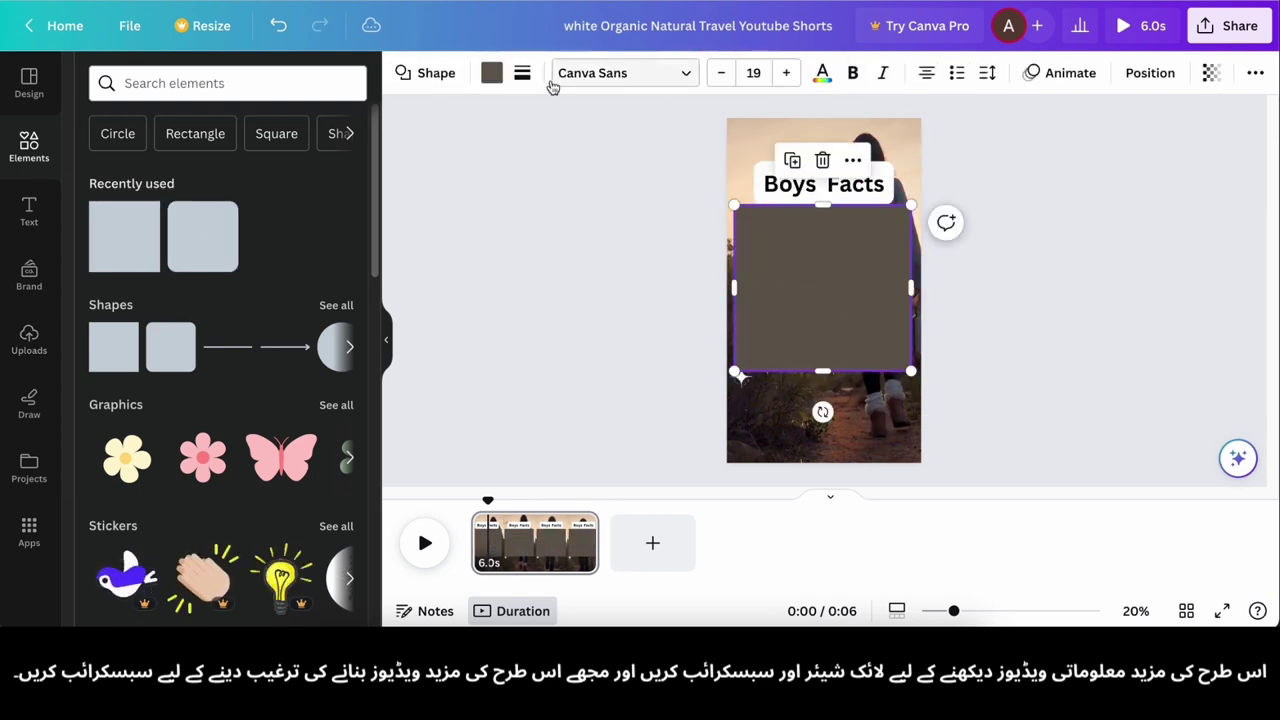
# - Fill the large square with black and centre it on the page just below the label
pyautogui.click(491, 72)
pyautogui.click(100, 391)
pyautogui.click(505, 345)
pyautogui.moveTo(786, 297); pyautogui.dragTo(791, 305)
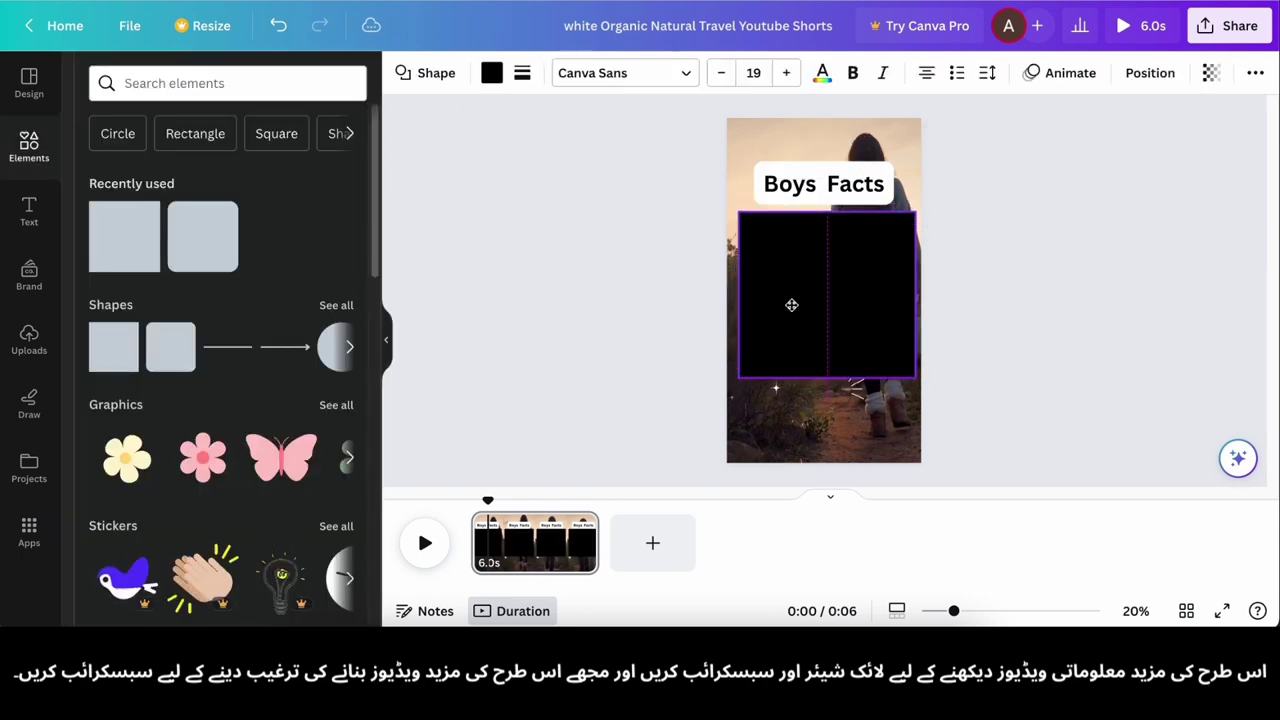
# - Send the black square behind the boy fact text and shorten it from its lower edge to fit the text
pyautogui.rightClick(791, 305)
pyautogui.moveTo(900, 320)
pyautogui.click(1166, 405)
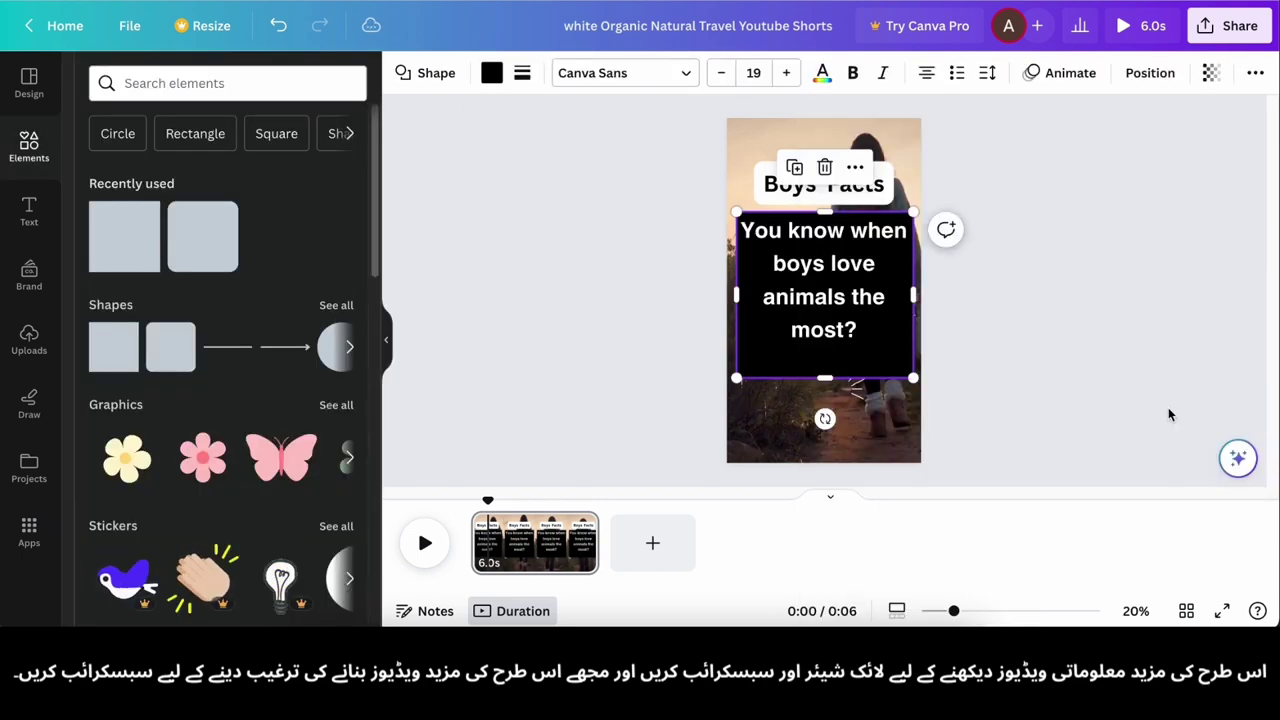
pyautogui.click(782, 356)
pyautogui.moveTo(824, 378); pyautogui.dragTo(824, 351)
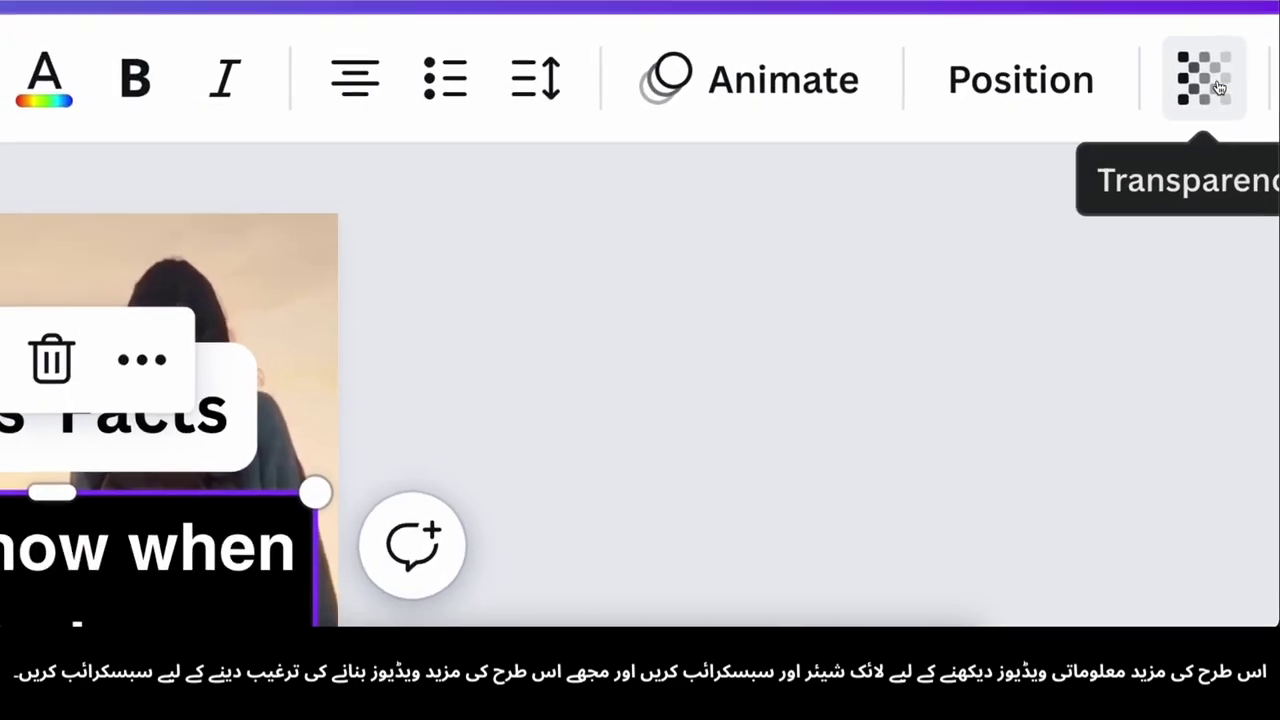
# - Set the black square's transparency to 34
pyautogui.click(1210, 72)
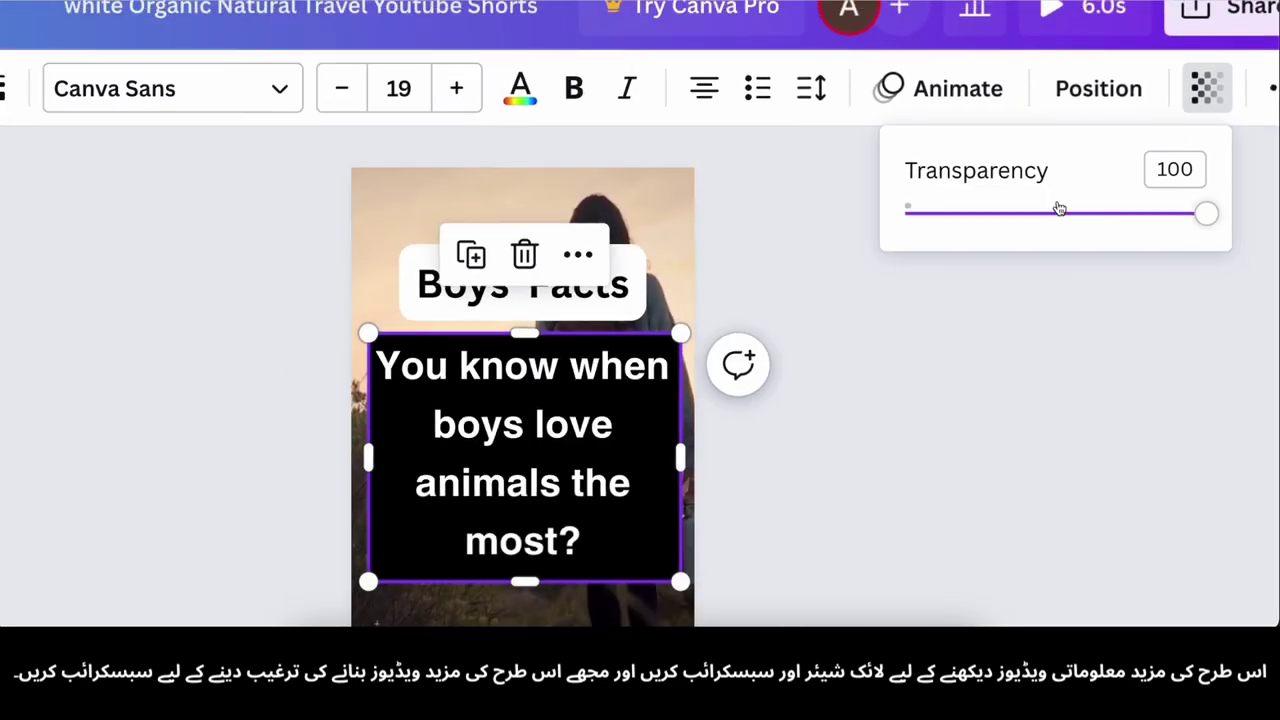
pyautogui.moveTo(1127, 140); pyautogui.dragTo(1080, 150)
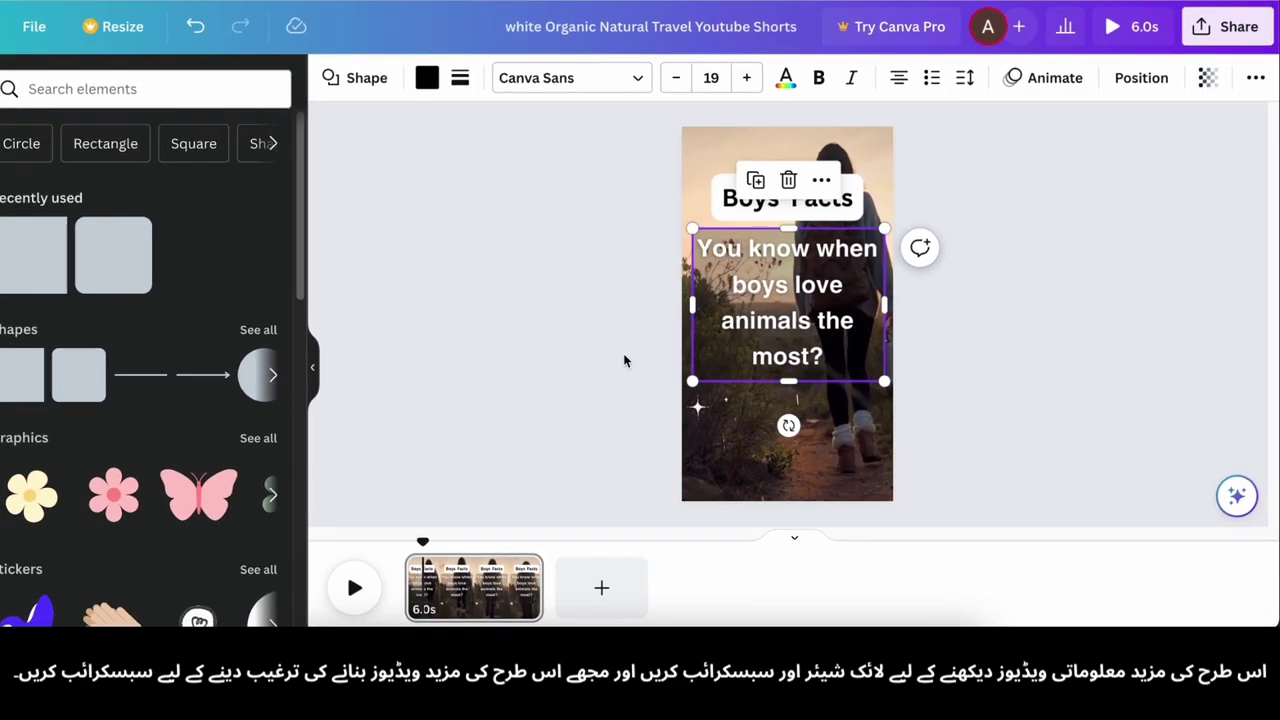
pyautogui.click(226, 558)
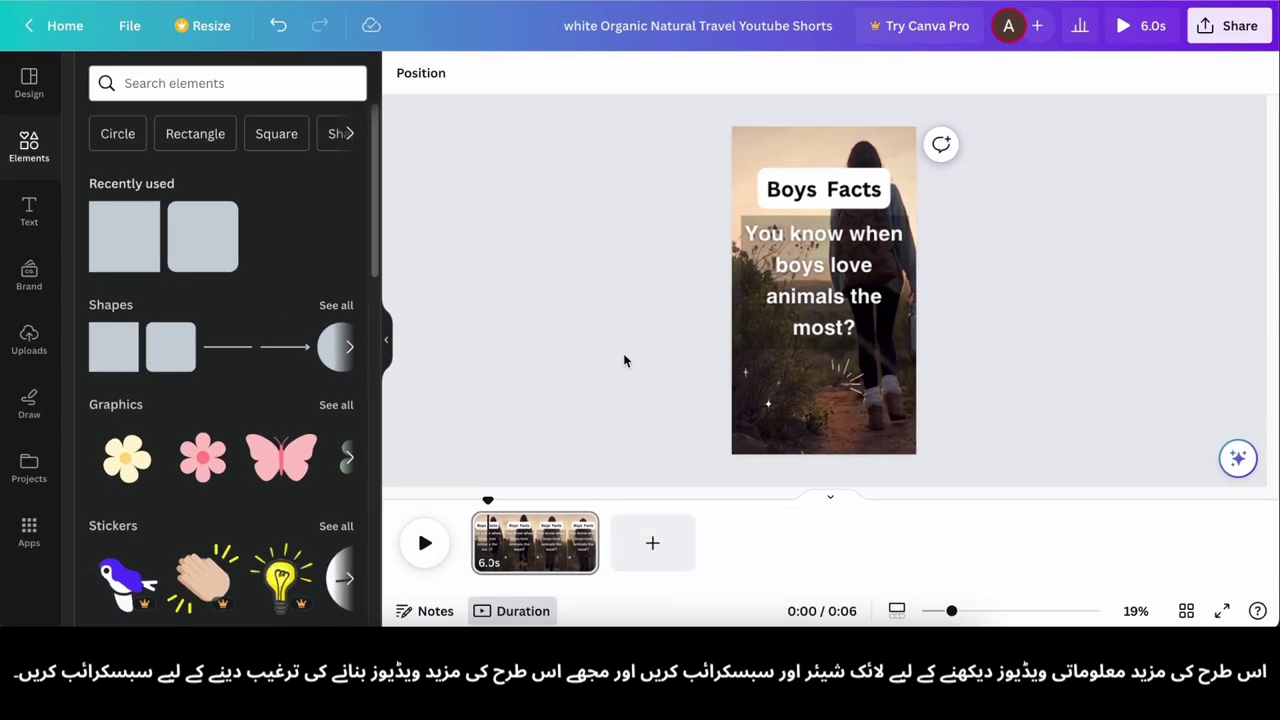
pyautogui.click(866, 338)
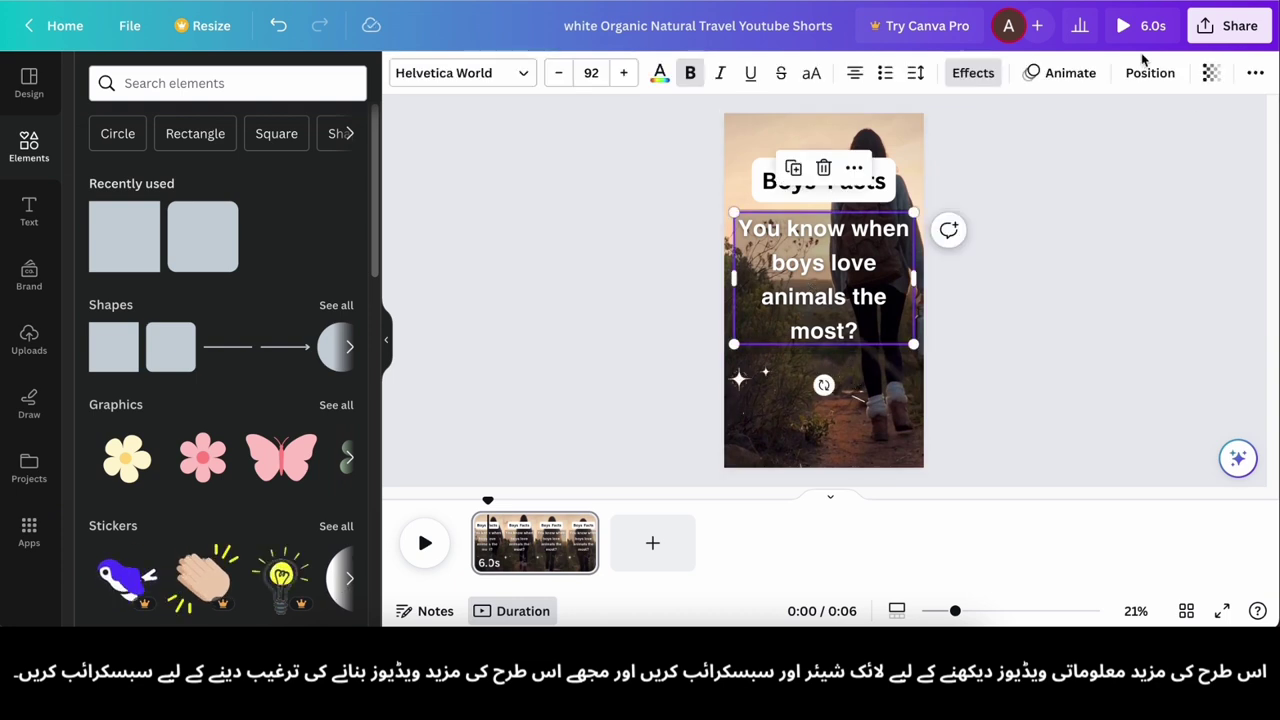
pyautogui.click(1210, 72)
pyautogui.click(894, 350)
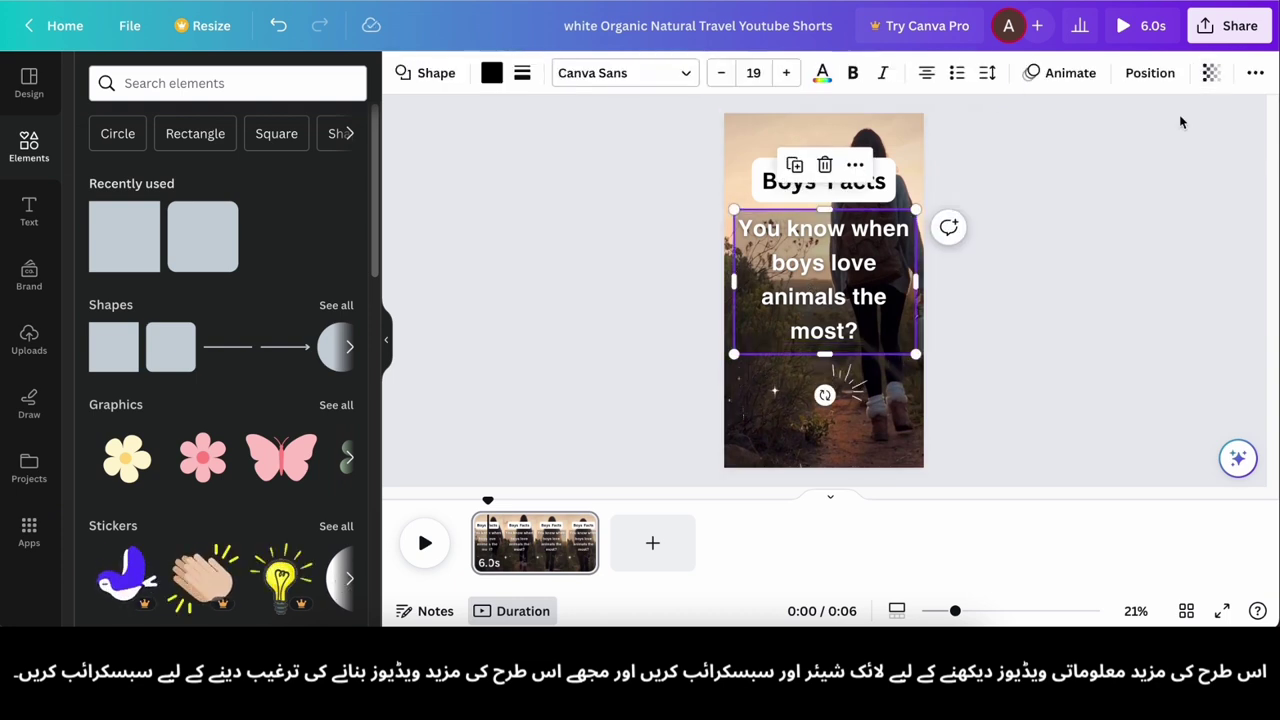
pyautogui.click(1218, 73)
pyautogui.moveTo(1104, 148); pyautogui.dragTo(1099, 147)
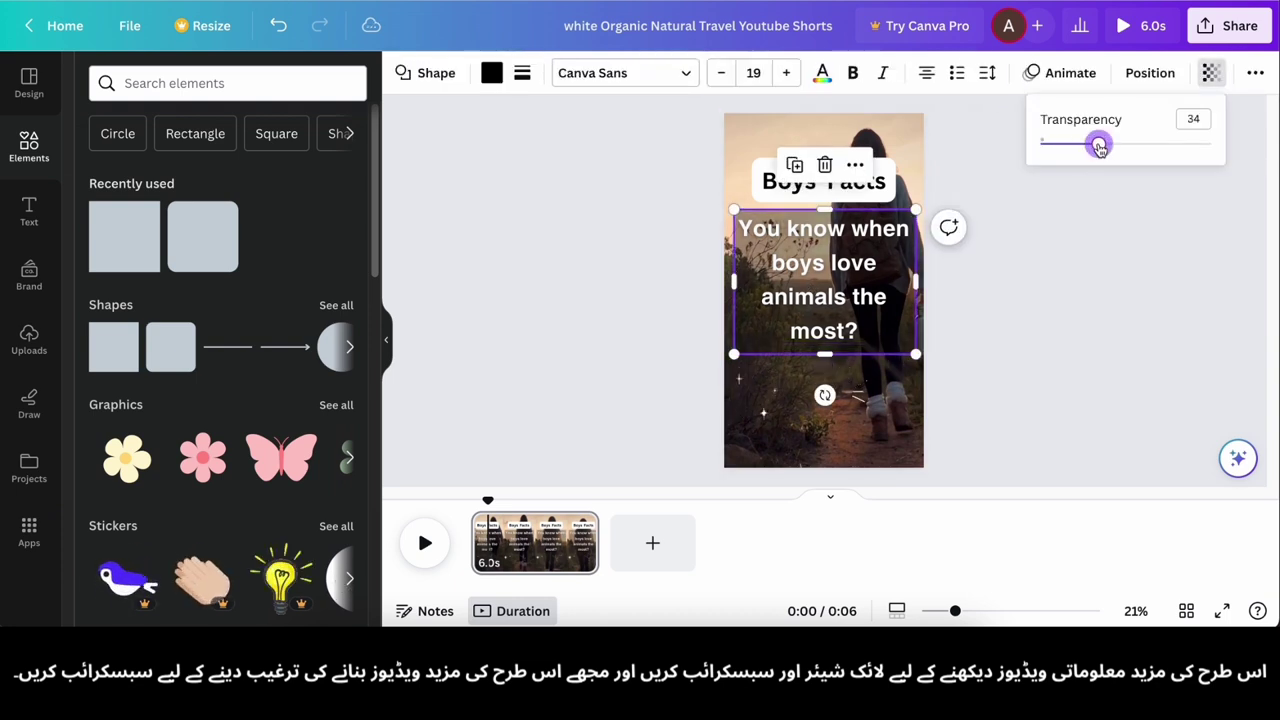
pyautogui.click(1014, 309)
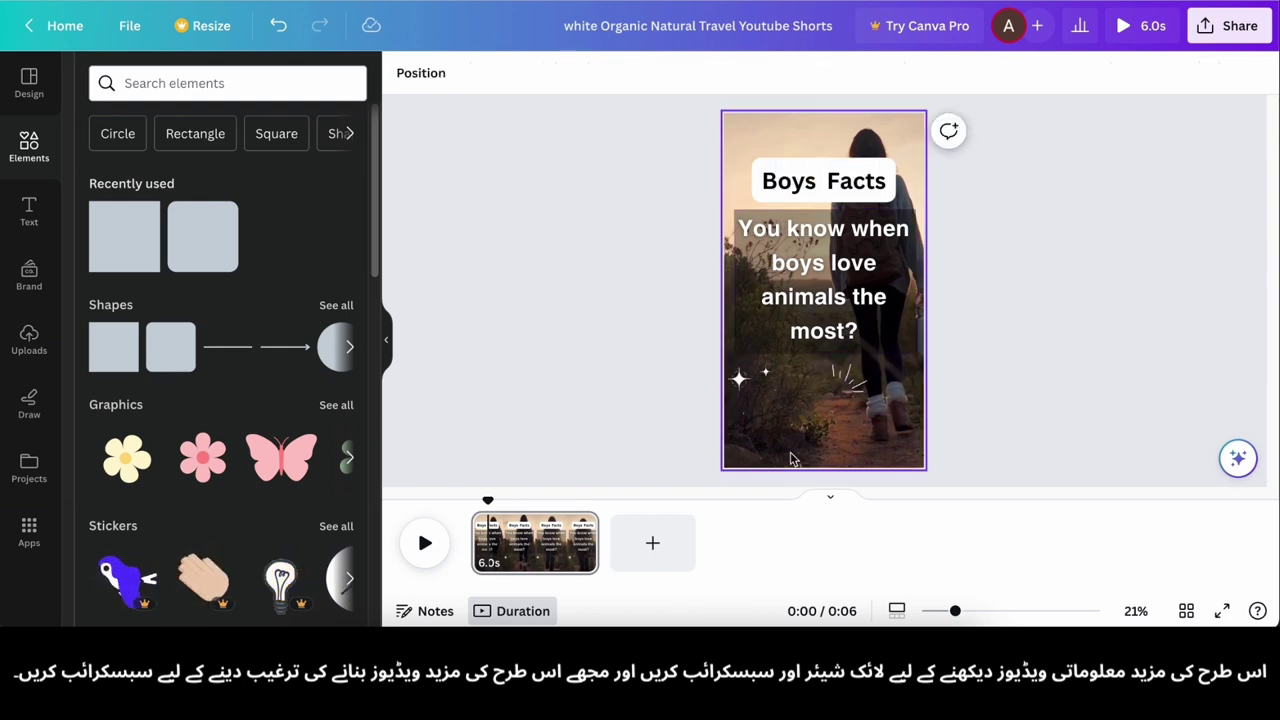
# - Colour the boy fact text yellow from the default colours and examine the page closely
pyautogui.click(855, 315)
pyautogui.click(659, 72)
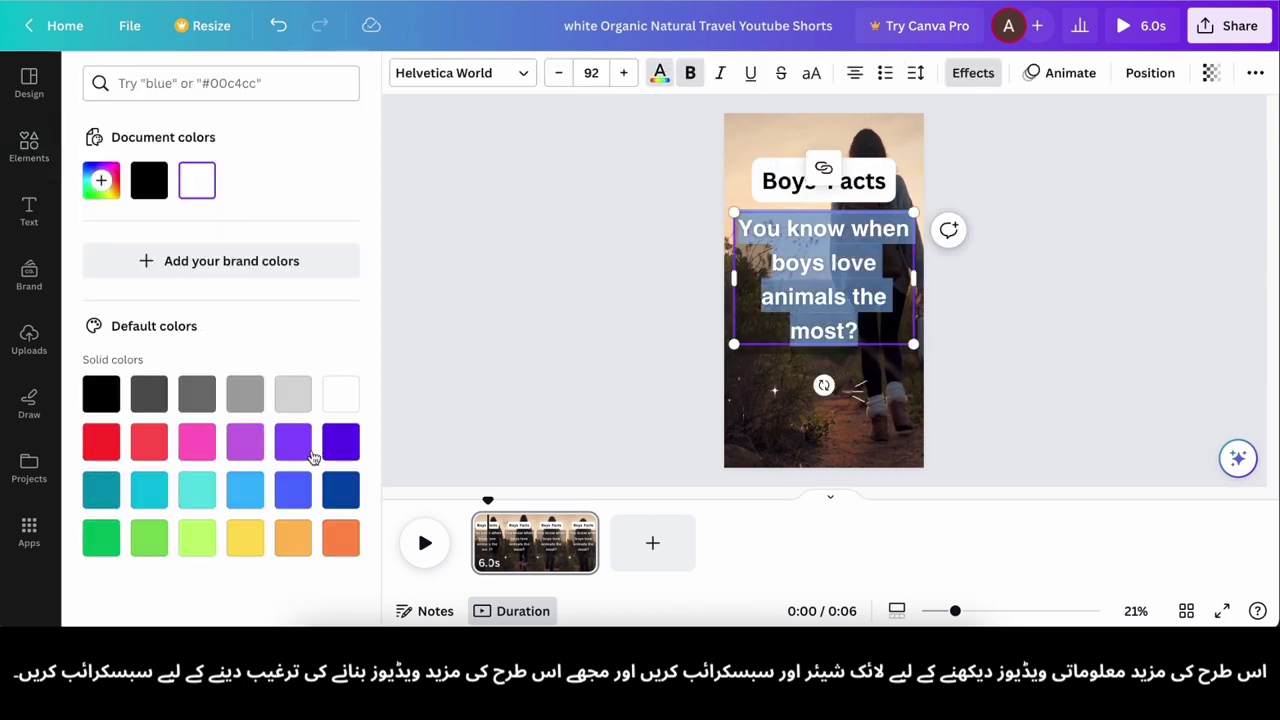
pyautogui.click(246, 537)
pyautogui.click(612, 332)
pyautogui.scroll(3, 940, 338)
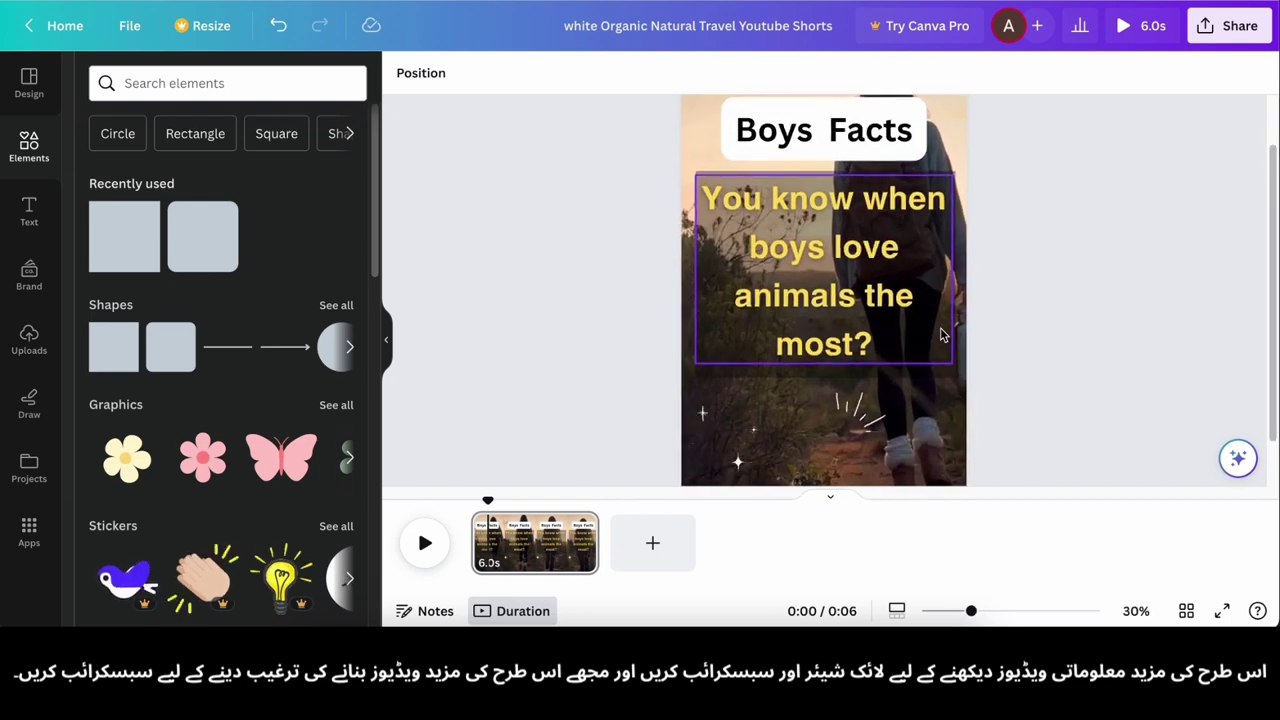
pyautogui.scroll(-5, 938, 340)
pyautogui.scroll(2, 932, 342)
# - Move the "Boys Facts" heading with its white label slightly up, and the fact text with its square slightly down
pyautogui.click(823, 180)
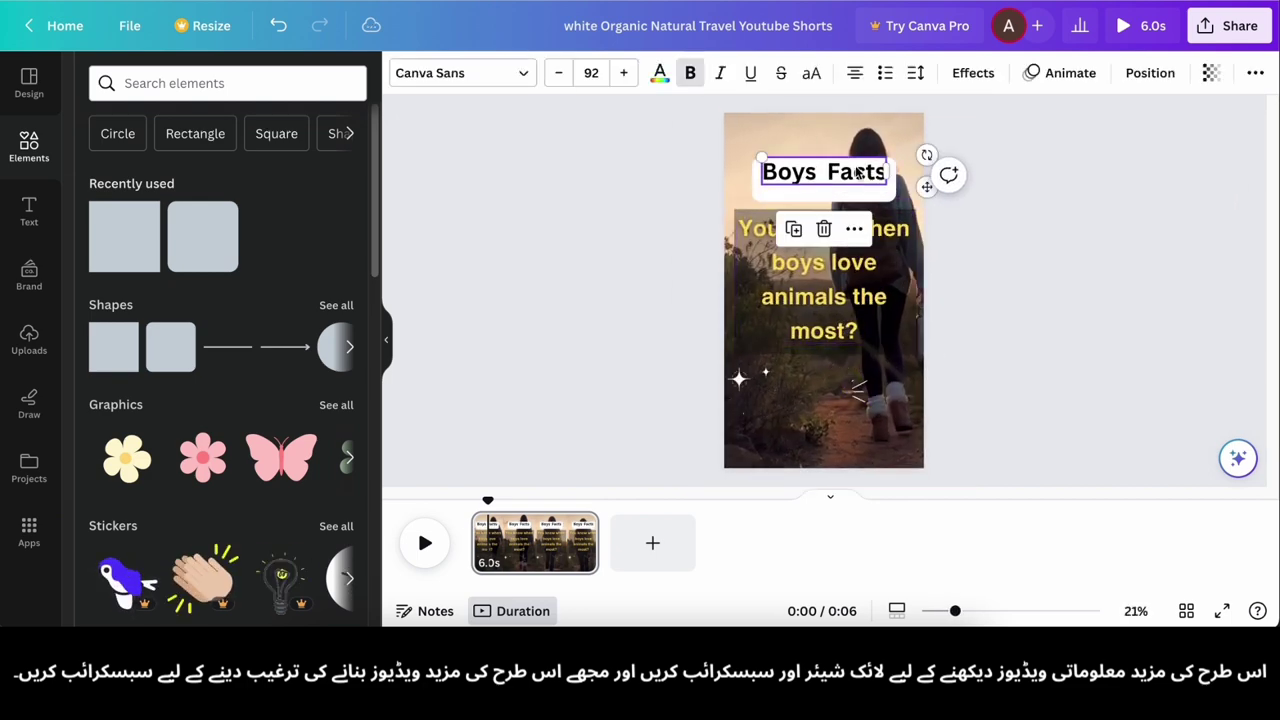
pyautogui.moveTo(790, 182); pyautogui.dragTo(794, 190)
pyautogui.moveTo(796, 198); pyautogui.dragTo(797, 196)
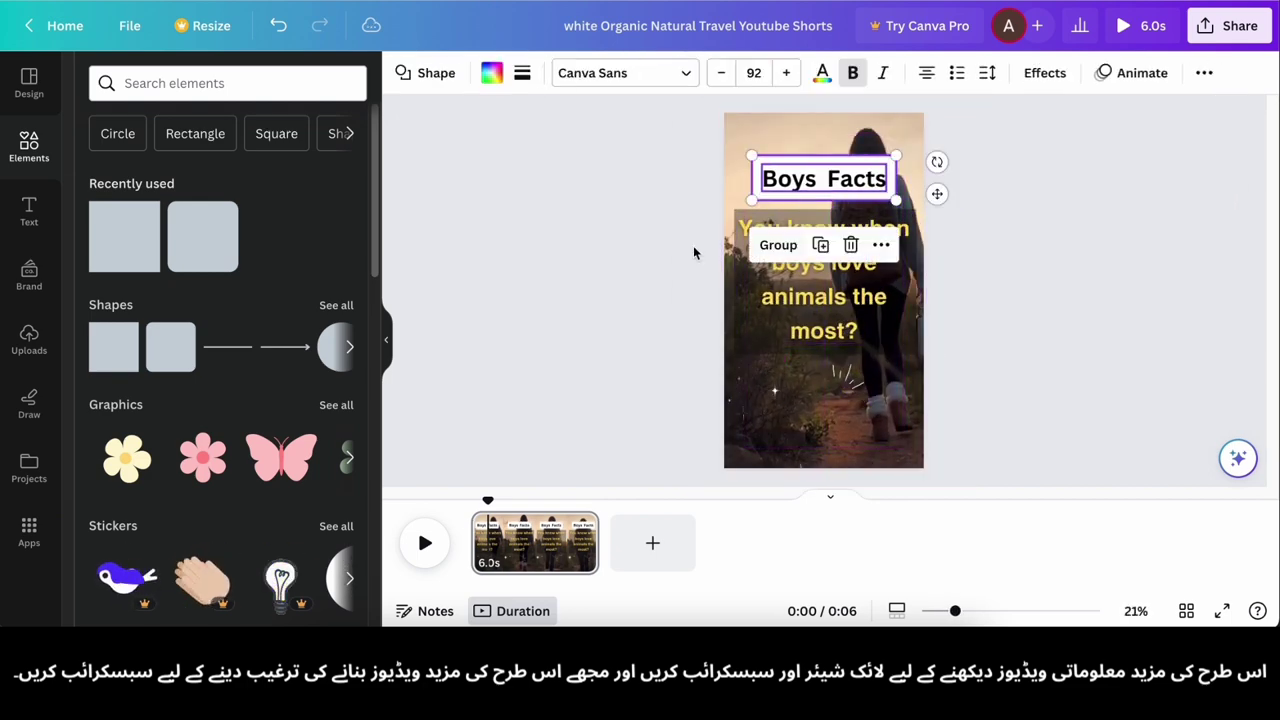
pyautogui.click(694, 252)
pyautogui.moveTo(826, 297); pyautogui.dragTo(825, 306)
pyautogui.click(955, 370)
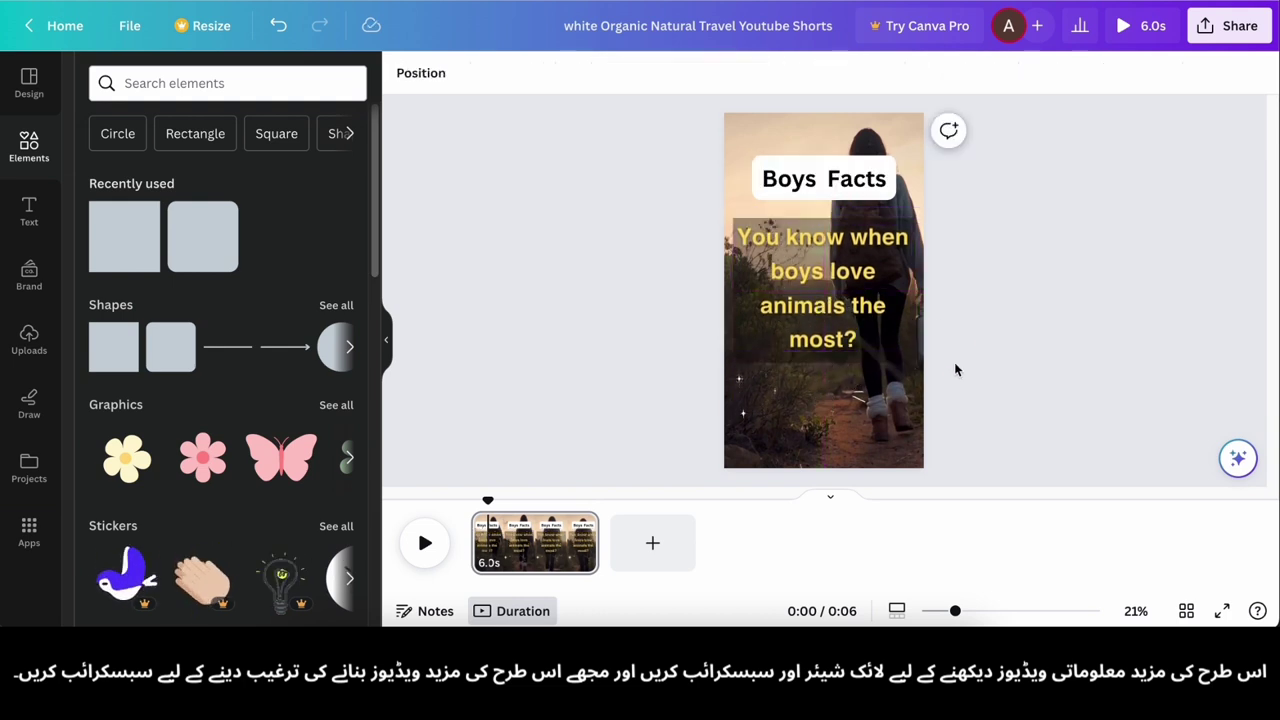
# - Scale the boy fact text down to size 87.5 and centre it over the dark square
pyautogui.click(850, 338)
pyautogui.moveTo(914, 353); pyautogui.dragTo(904, 346)
pyautogui.moveTo(800, 291); pyautogui.dragTo(805, 298)
pyautogui.click(805, 360)
pyautogui.click(657, 324)
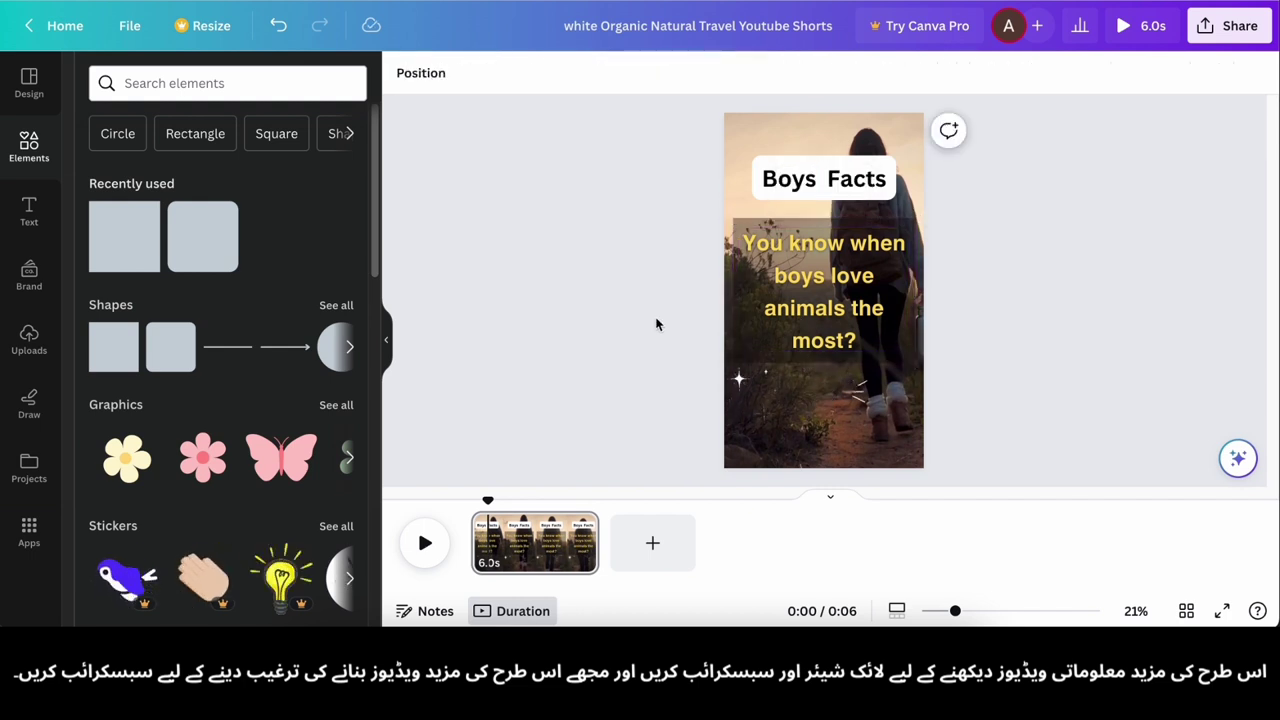
# - Trim the dark square's upper edge closer to the fact text and move both up beneath the white label
pyautogui.click(852, 285)
pyautogui.click(703, 260)
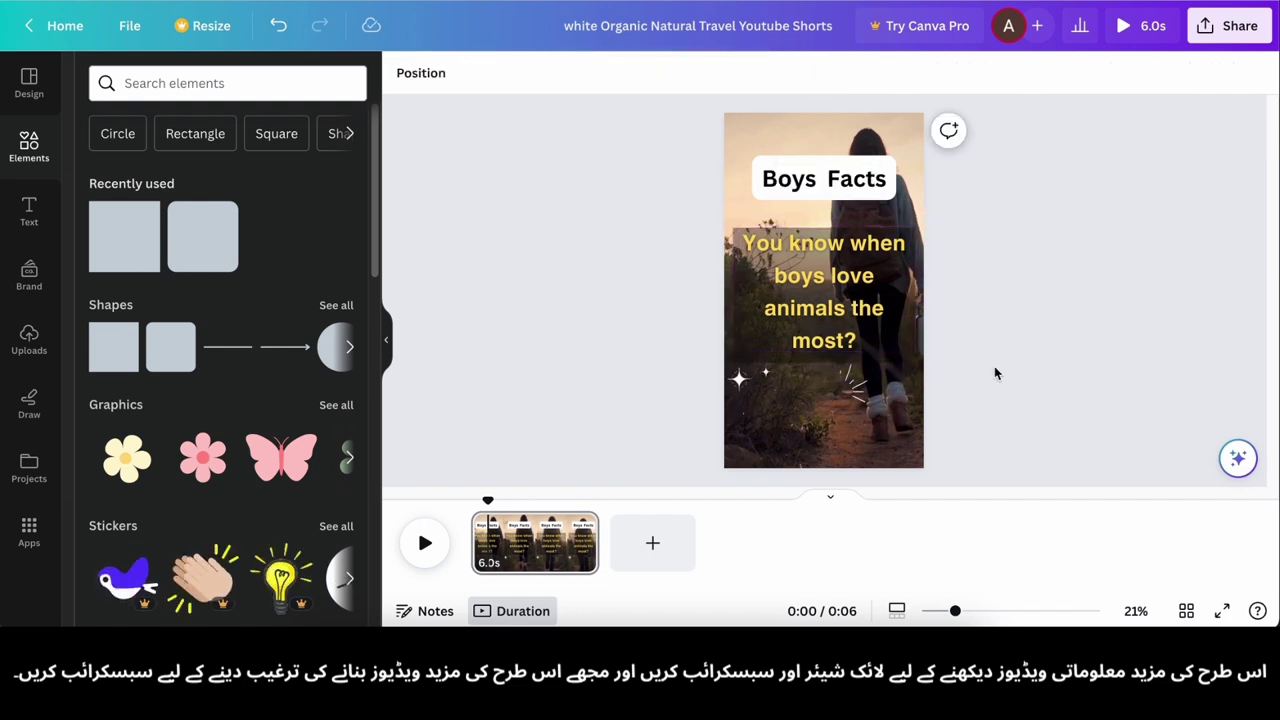
pyautogui.moveTo(822, 296); pyautogui.dragTo(825, 281)
pyautogui.click(1061, 311)
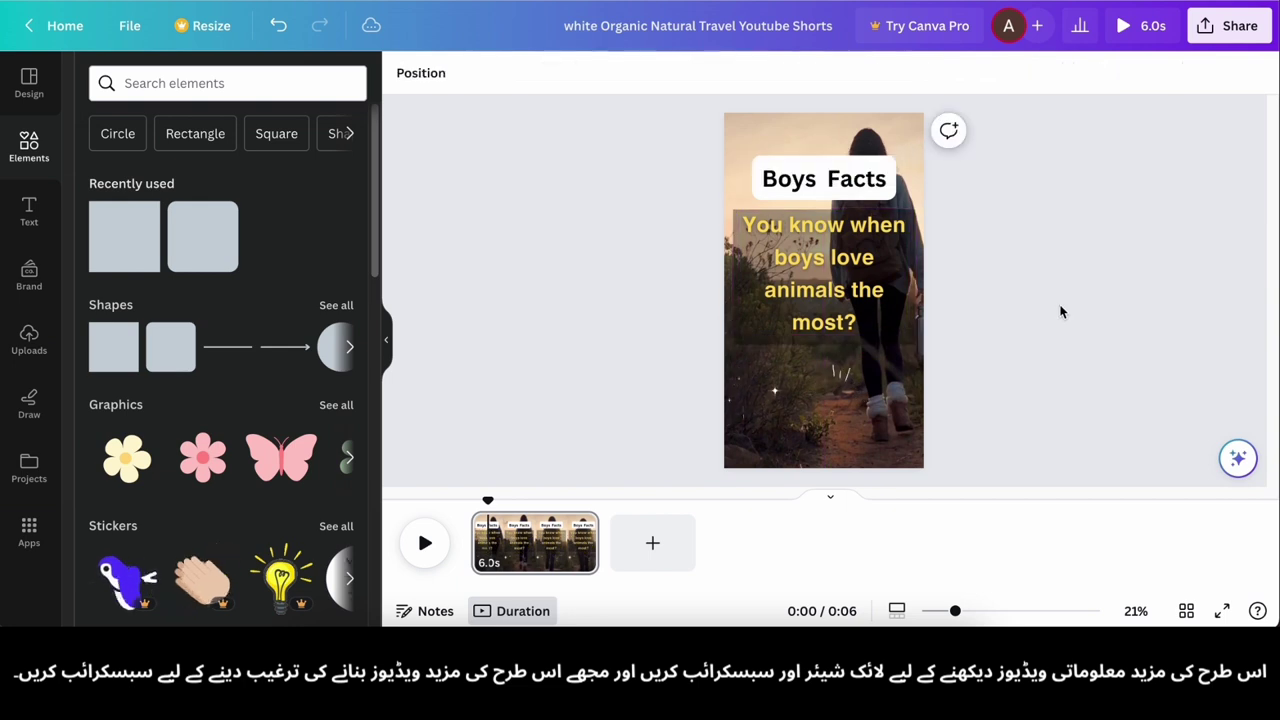
# - Try to stretch the dark square's upper edge up to the white label
pyautogui.click(822, 211)
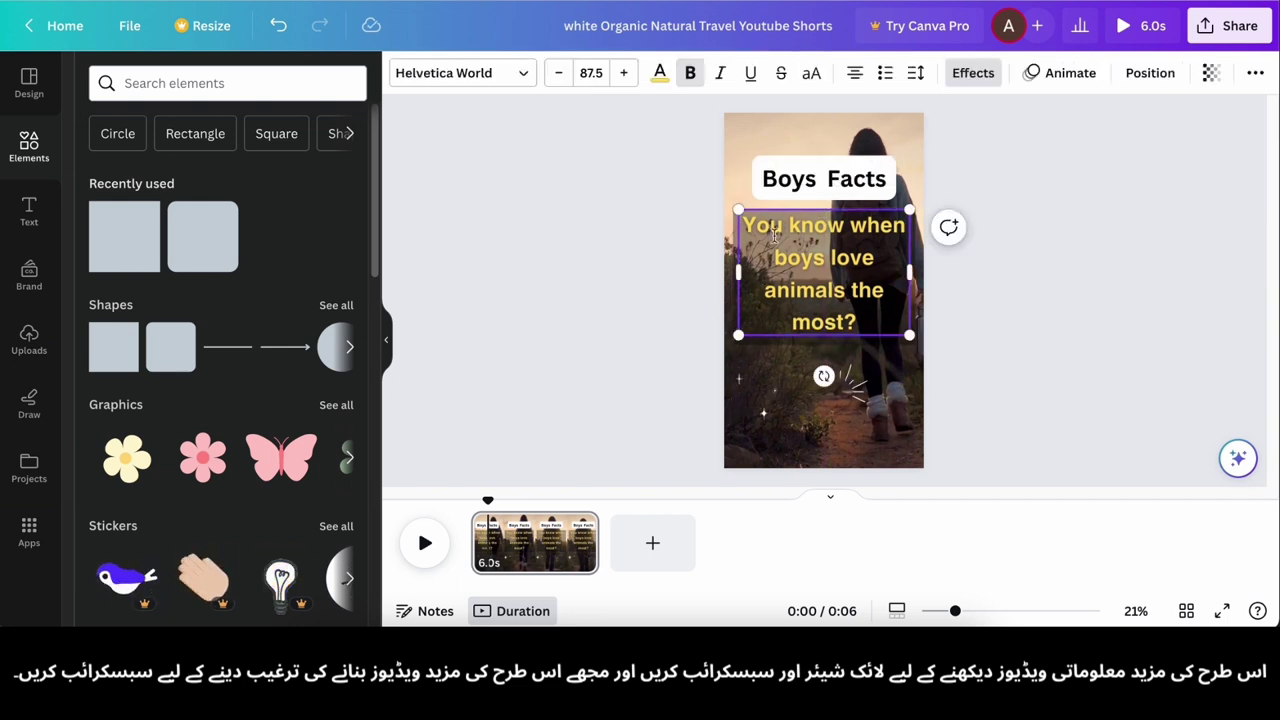
pyautogui.click(814, 341)
pyautogui.moveTo(823, 209); pyautogui.dragTo(823, 210)
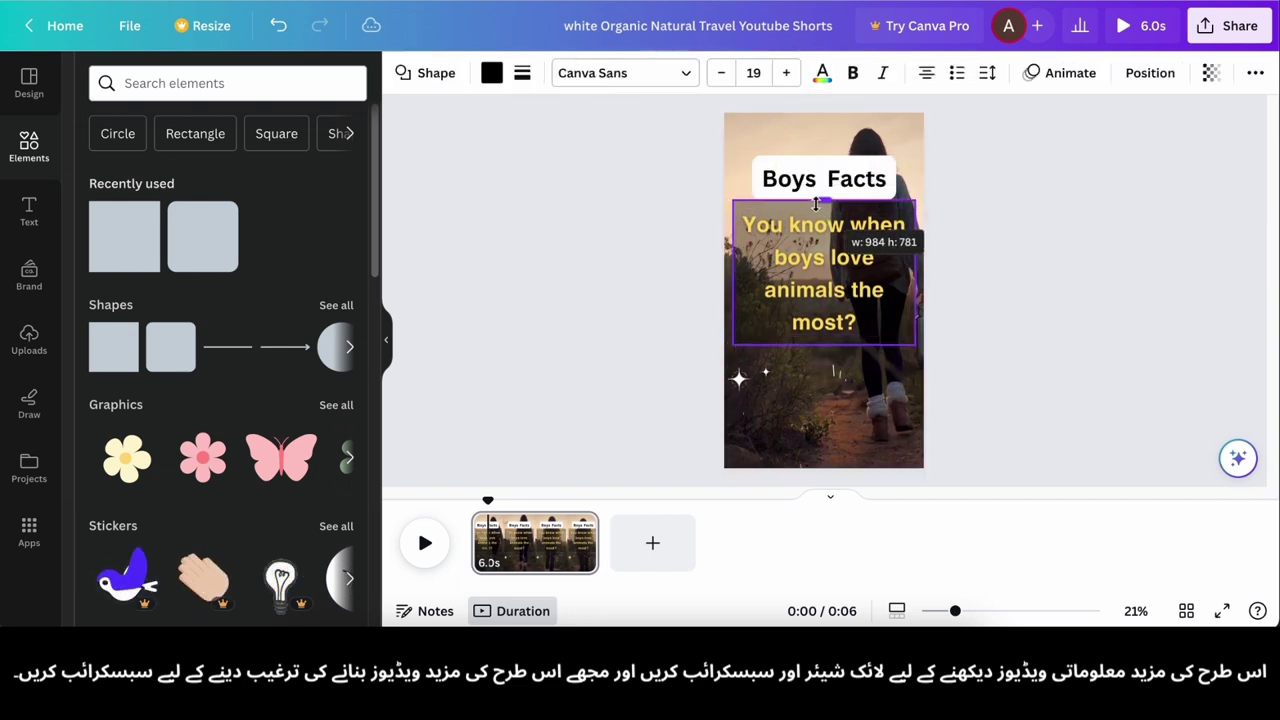
pyautogui.click(1014, 306)
# - Set the transparency of the square behind the boy fact text to 41
pyautogui.click(857, 329)
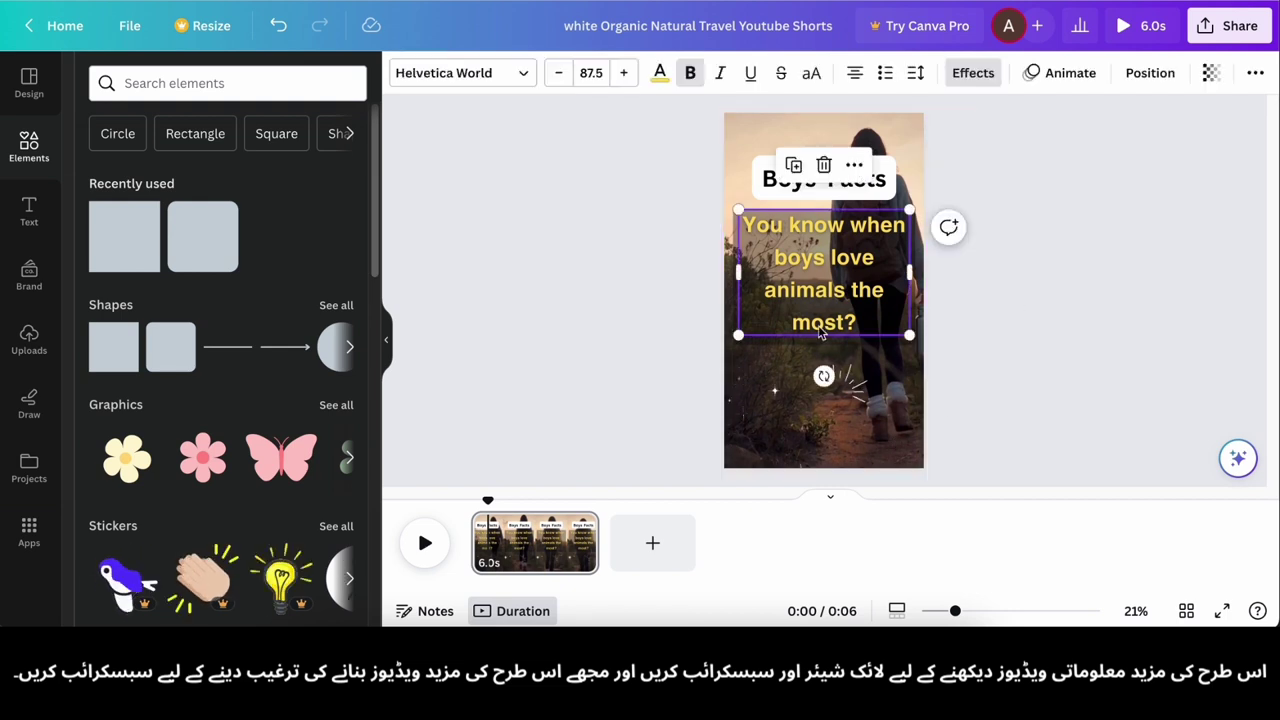
pyautogui.click(857, 341)
pyautogui.click(1211, 73)
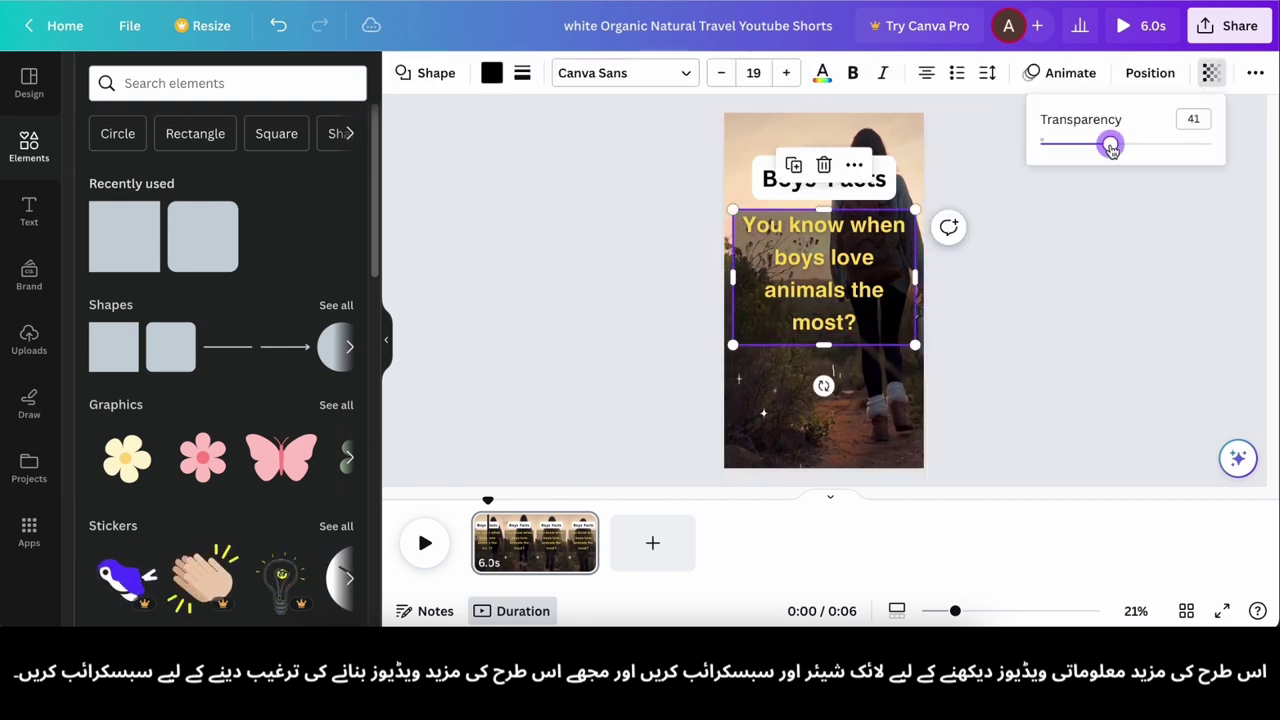
# - Colour the boy fact text dark blue from the default colours
pyautogui.doubleClick(845, 290)
pyautogui.click(661, 77)
pyautogui.click(340, 490)
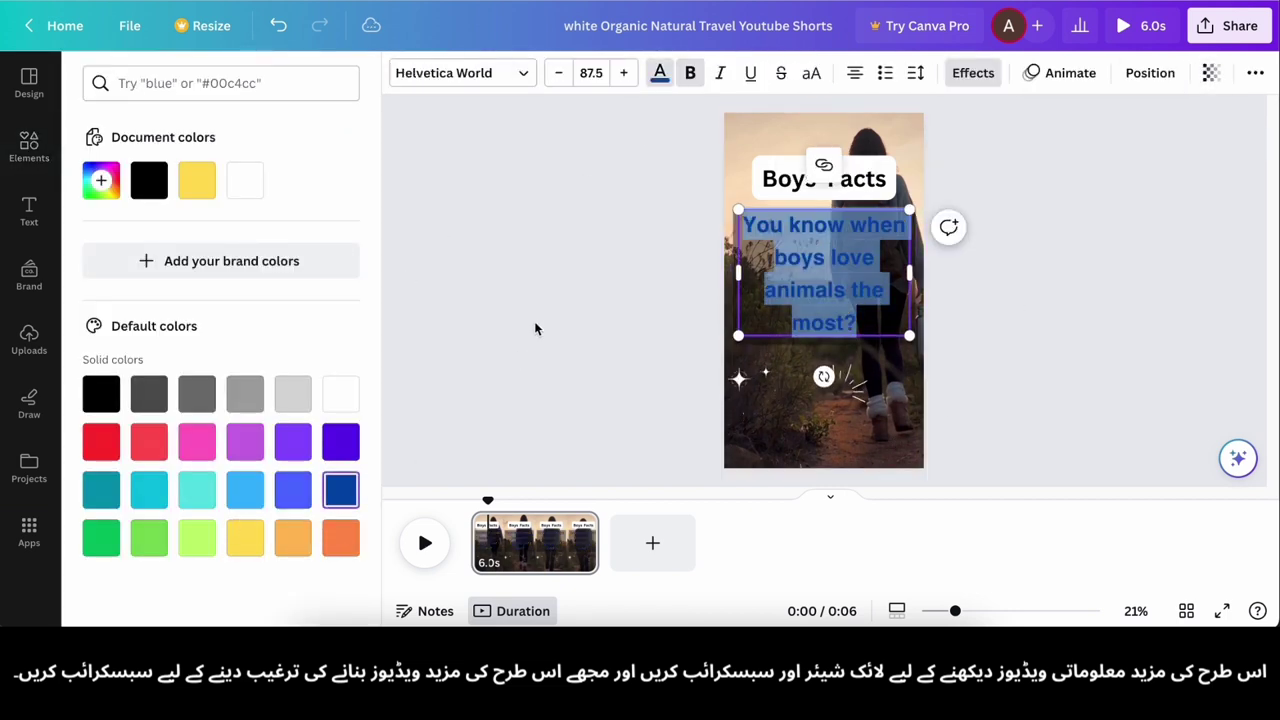
pyautogui.click(534, 328)
# - Colour the boy fact text white from the document colours
pyautogui.doubleClick(823, 290)
pyautogui.click(660, 72)
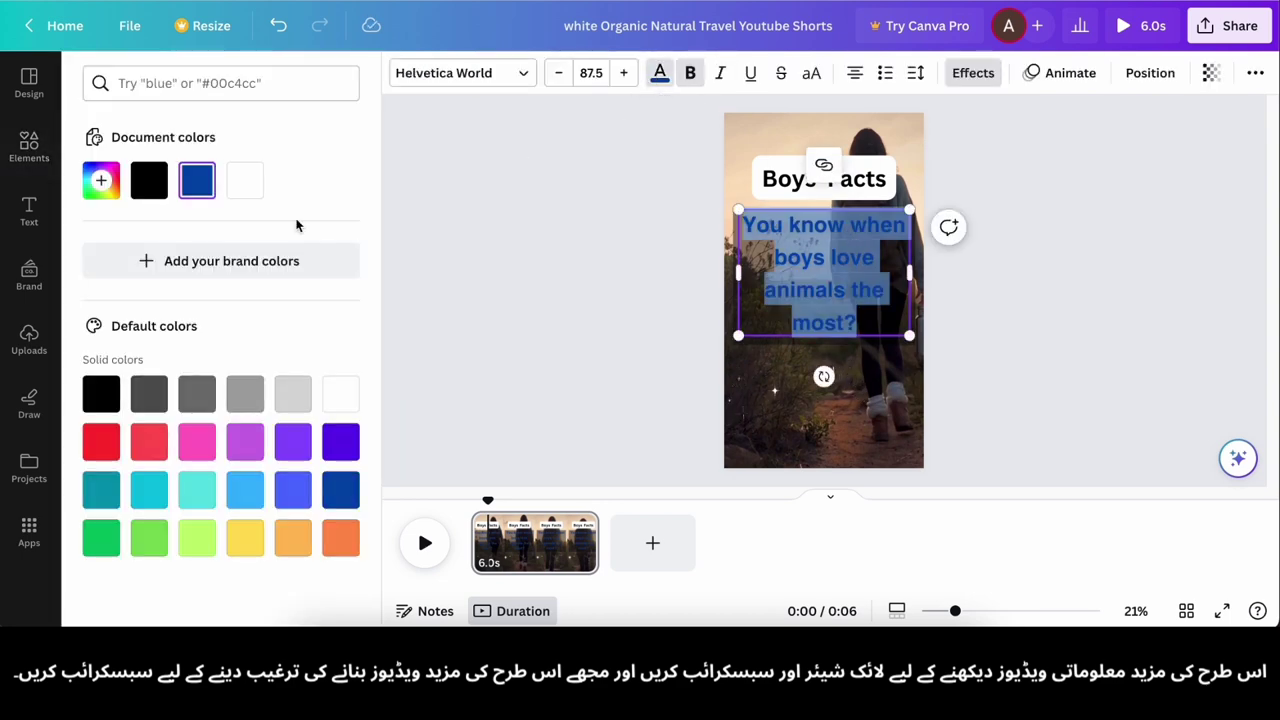
pyautogui.click(245, 180)
pyautogui.click(668, 263)
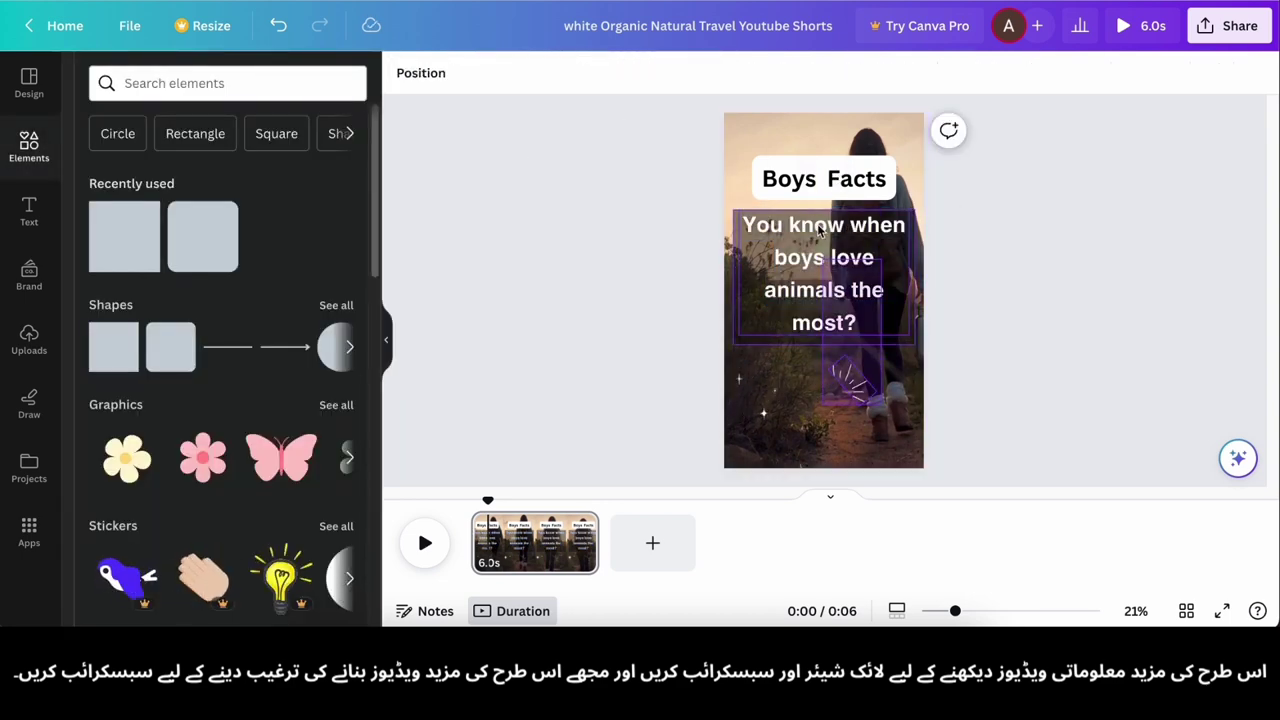
# - Nudge the heading, its white label, the fact text and the dark square slightly down together
pyautogui.moveTo(819, 228); pyautogui.dragTo(820, 195)
pyautogui.moveTo(822, 203); pyautogui.dragTo(831, 203)
pyautogui.click(1099, 388)
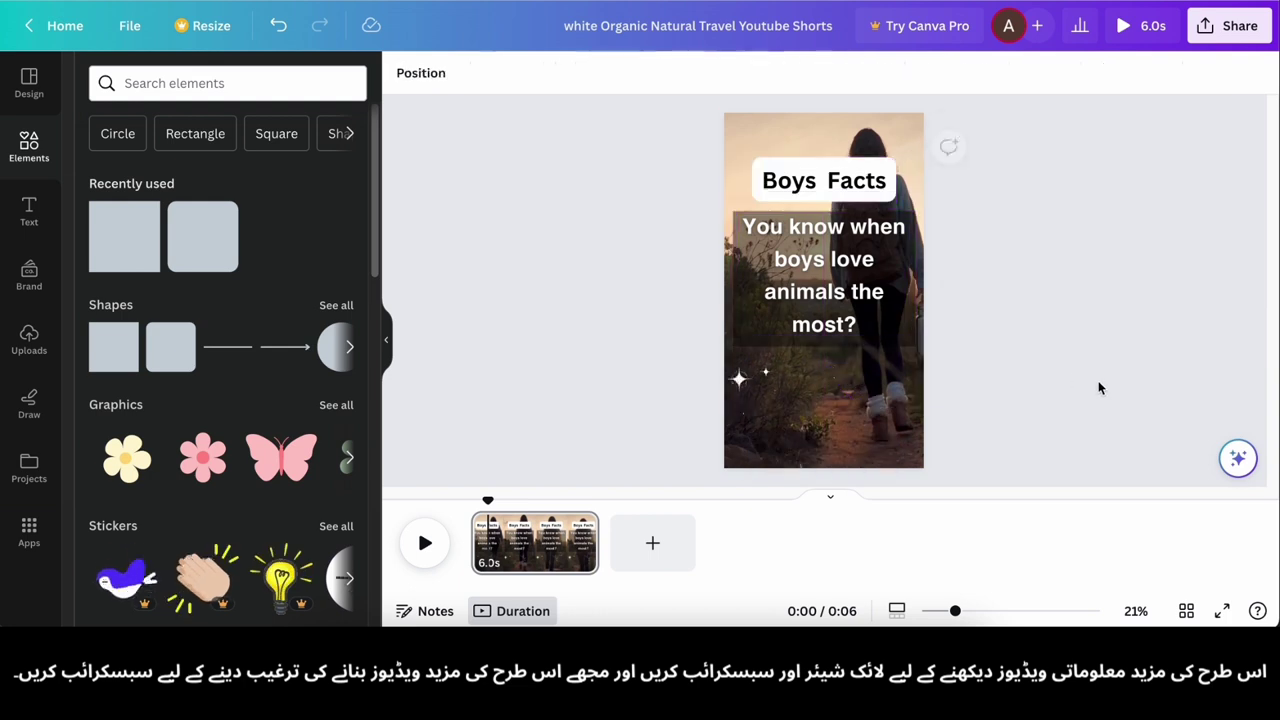
pyautogui.click(627, 552)
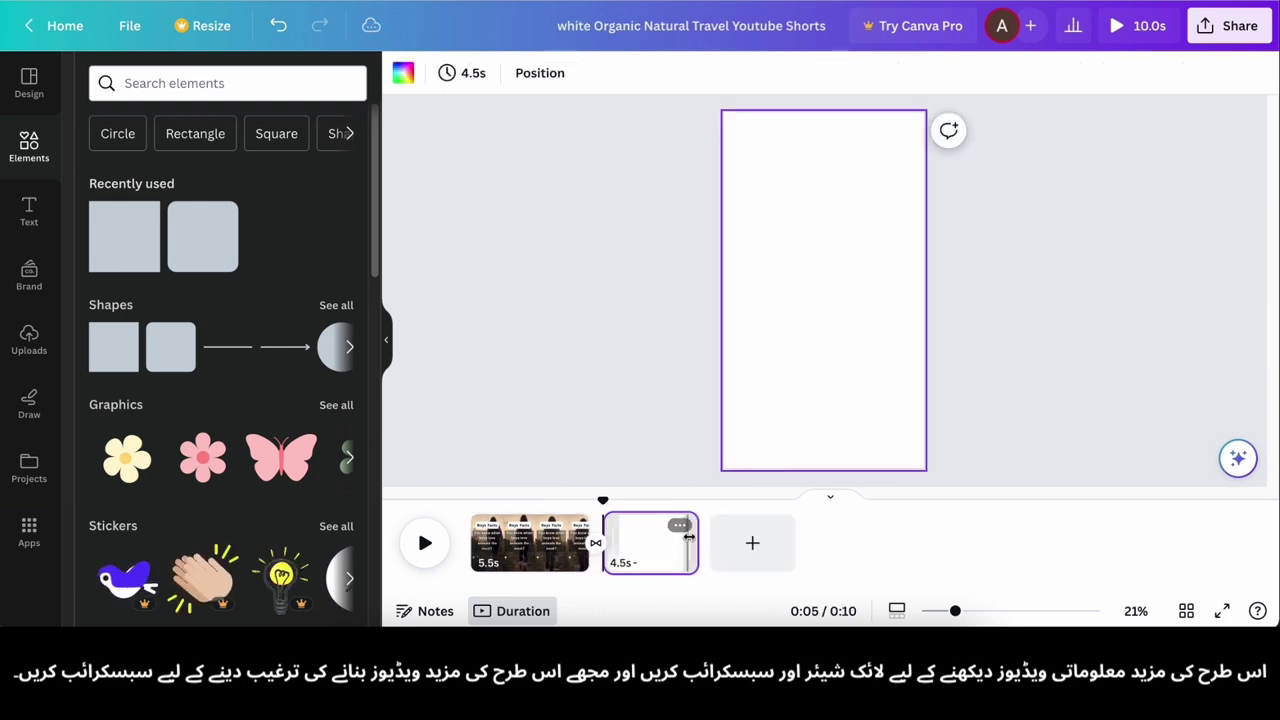
pyautogui.click(550, 544)
pyautogui.click(694, 543)
pyautogui.press('Delete')
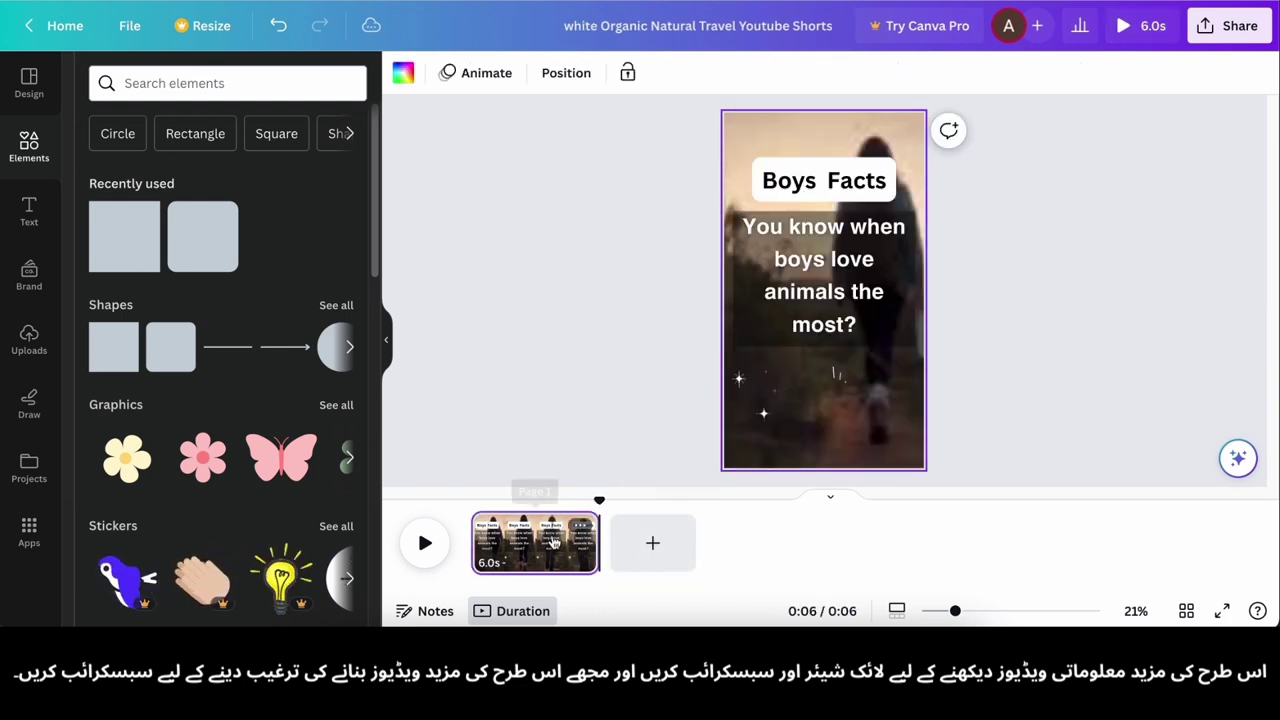
# - Duplicate the boy fact page and replace its fact text with "When they're feeling adventurous." from the New Note table in Notes
pyautogui.hotkey('ctrl', 'd')
pyautogui.doubleClick(822, 305)
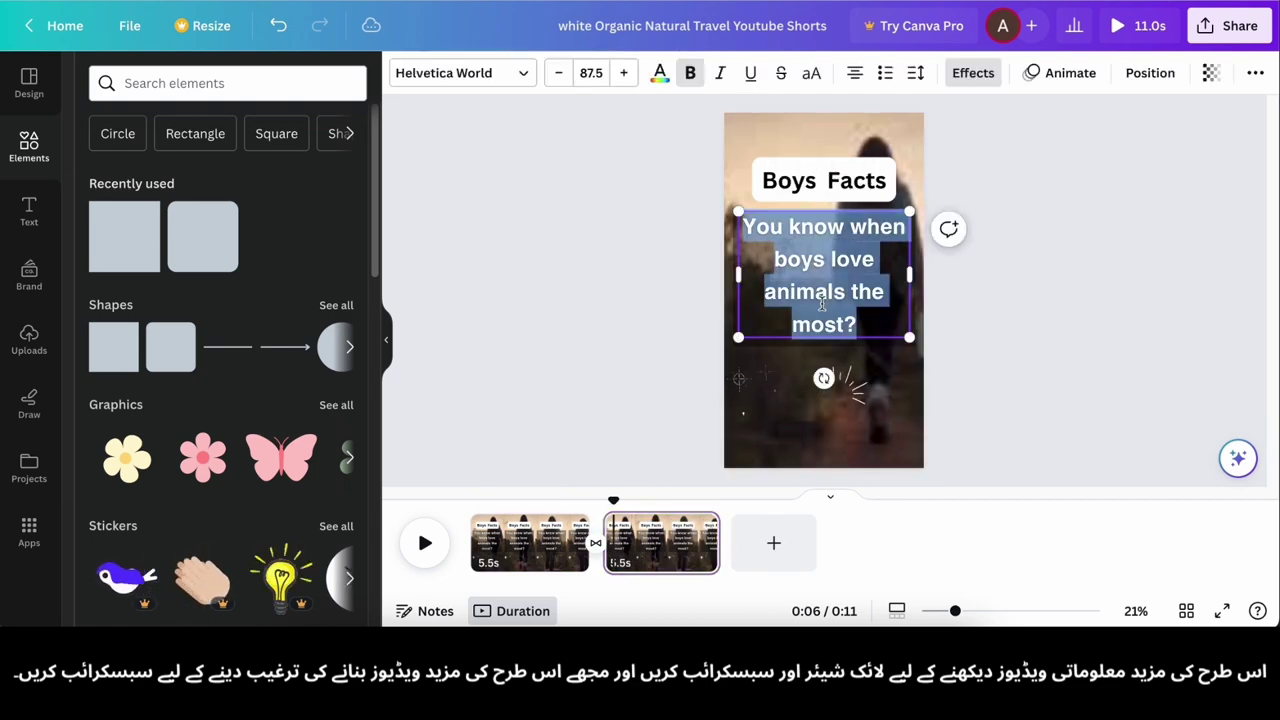
pyautogui.click(503, 652)
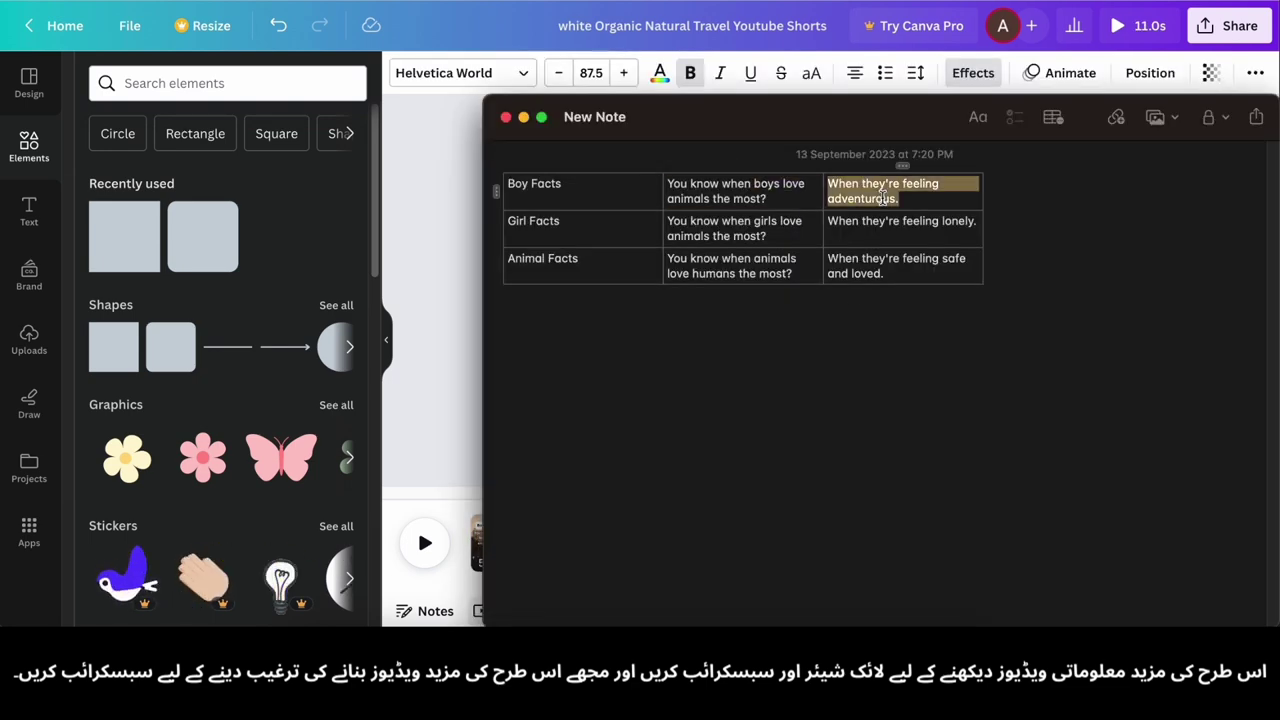
pyautogui.click(468, 331)
pyautogui.press('BackSpace')
pyautogui.click(1020, 266)
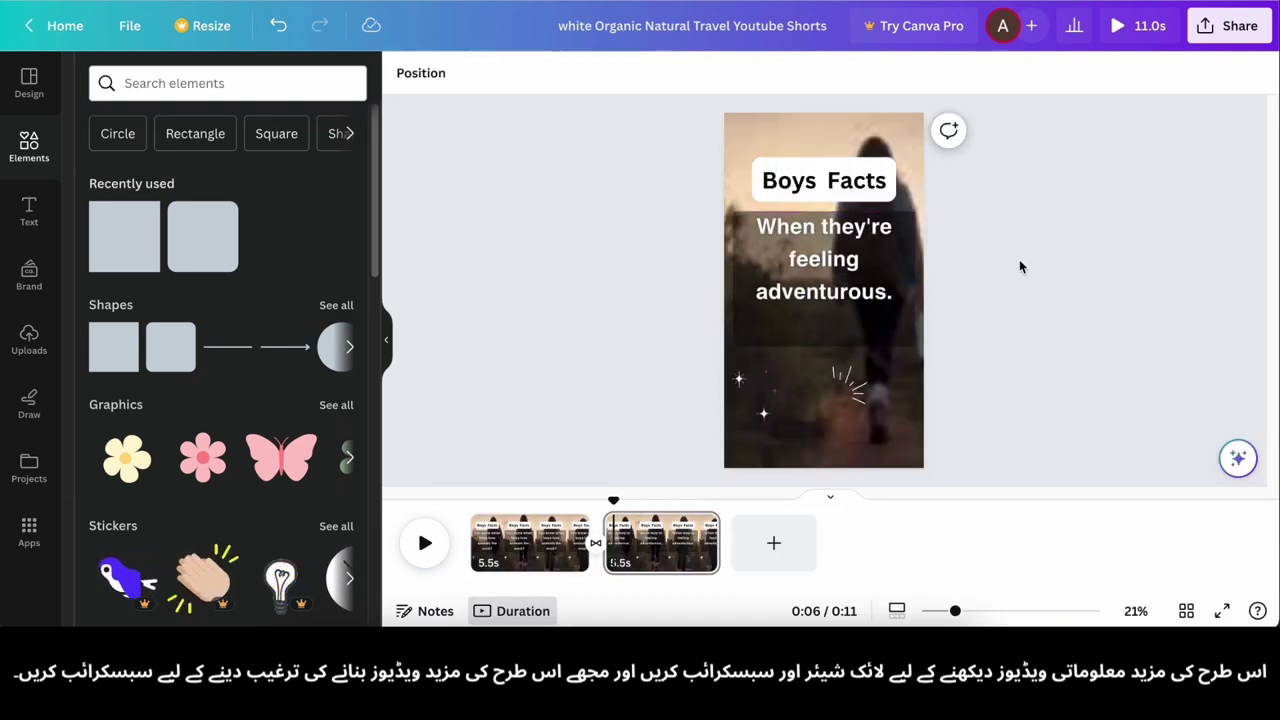
# - Enlarge the answer text on the second page to font size 104 and centre it on the dark square
pyautogui.click(903, 262)
pyautogui.moveTo(911, 279); pyautogui.dragTo(850, 291)
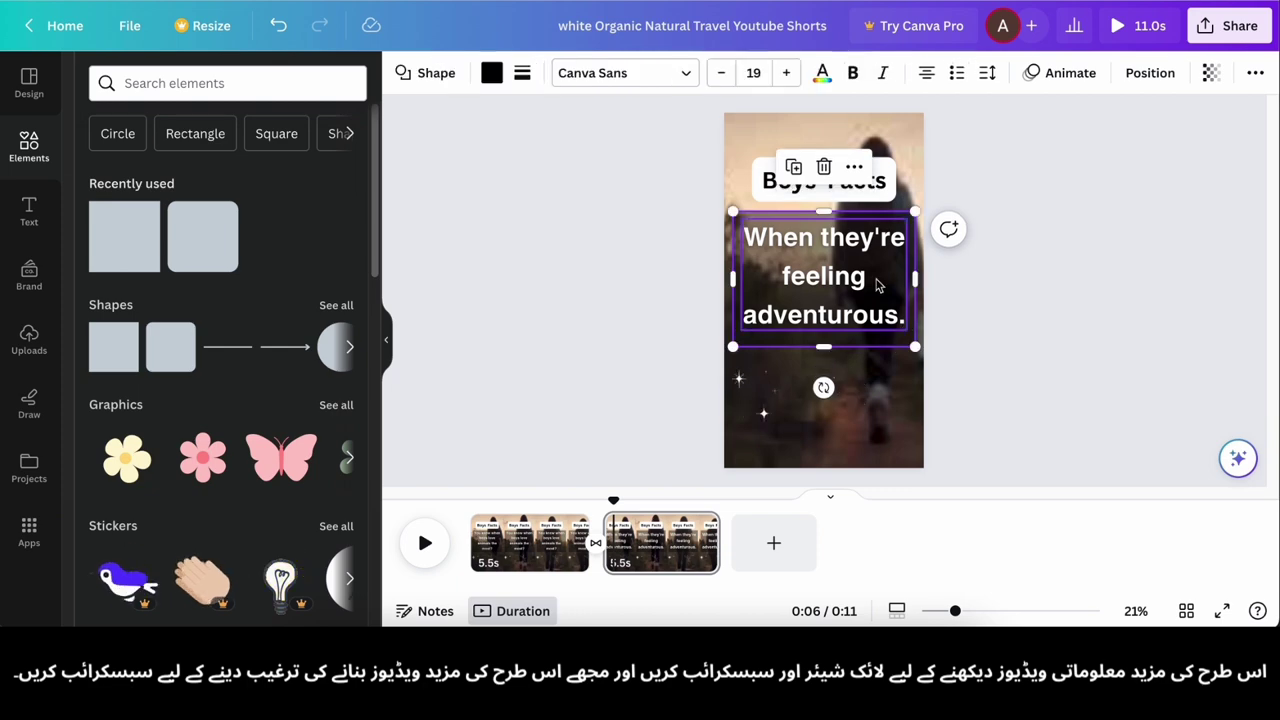
pyautogui.click(976, 75)
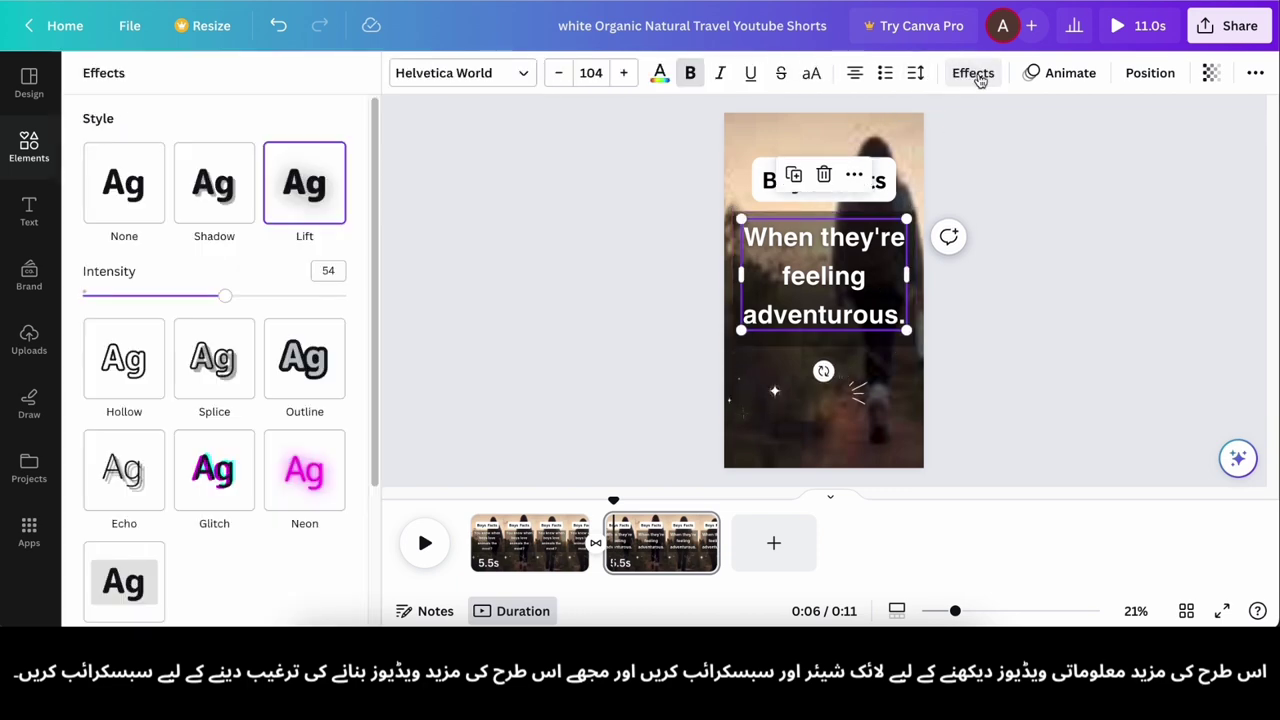
# - Try the Wipe, Pop, Rise, Pan and Fade animations on the answer text
pyautogui.click(1087, 72)
pyautogui.click(286, 404)
pyautogui.click(212, 345)
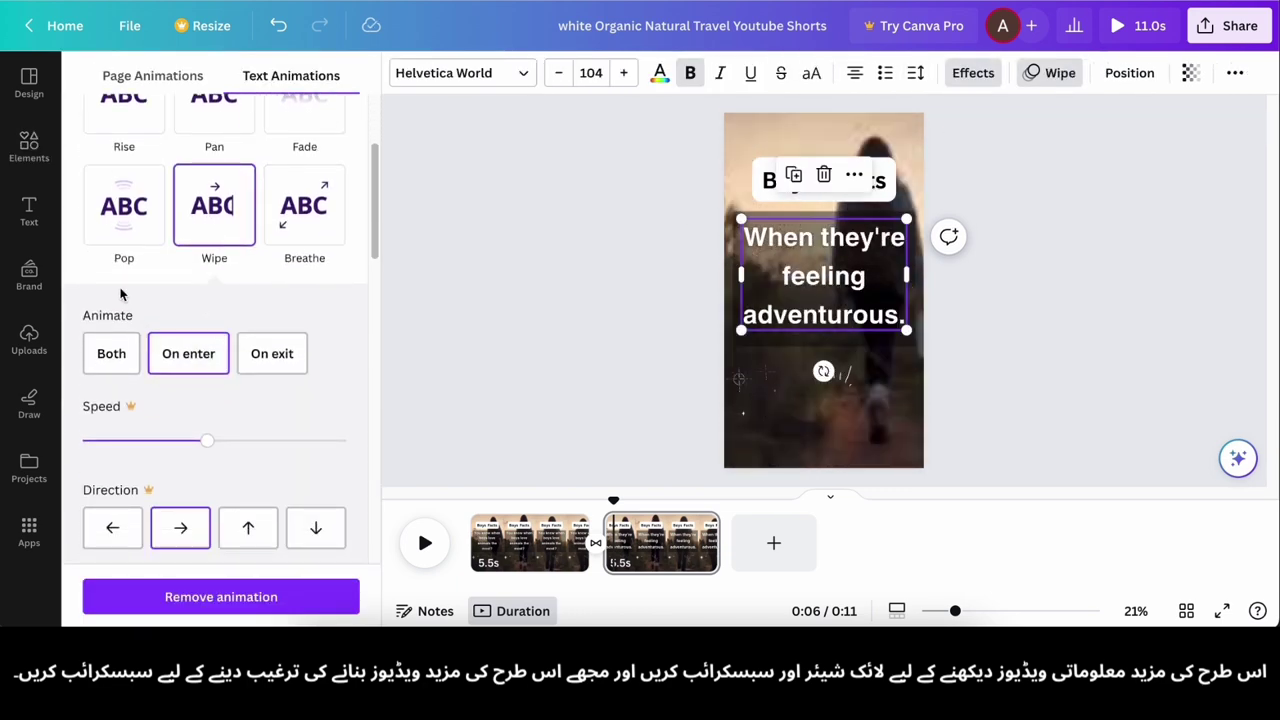
pyautogui.click(124, 205)
pyautogui.scroll(2, 124, 205)
pyautogui.click(140, 180)
pyautogui.click(216, 170)
pyautogui.click(328, 183)
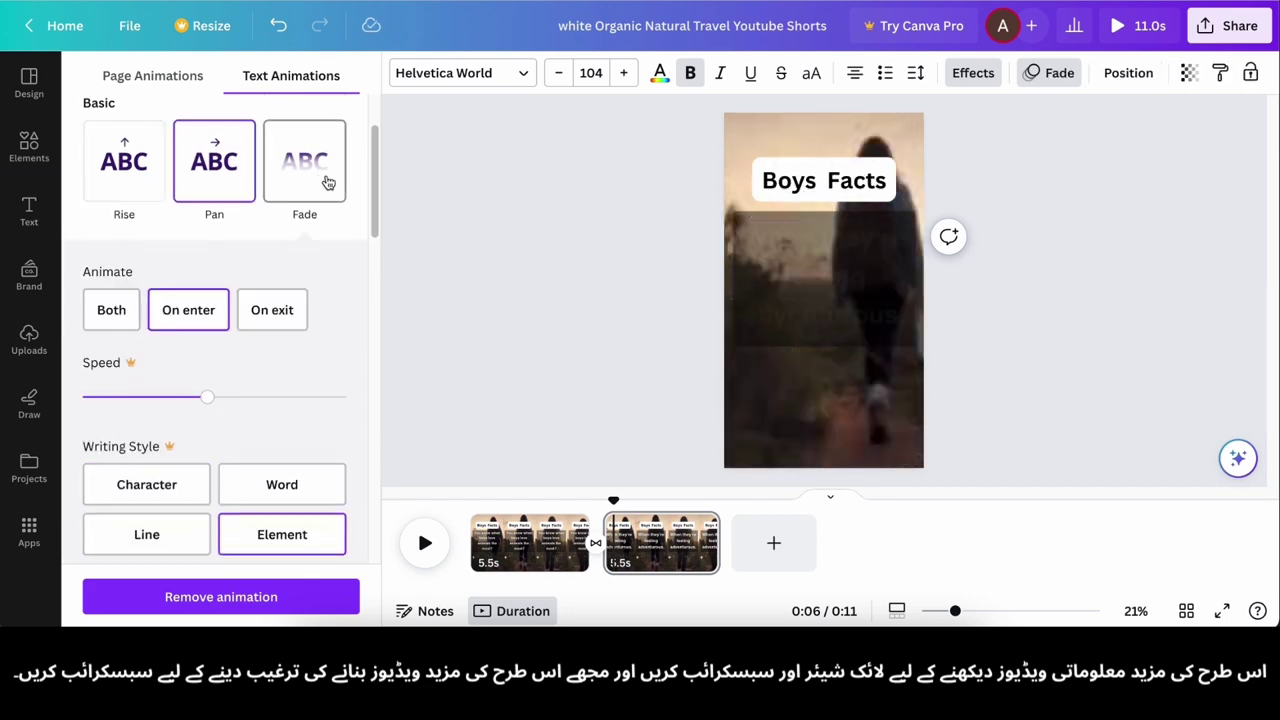
# - Try Baseline and other basic animations on the answer text
pyautogui.scroll(-3, 300, 280)
pyautogui.click(230, 445)
pyautogui.scroll(-1, 200, 360)
pyautogui.click(137, 291)
pyautogui.scroll(-1, 150, 230)
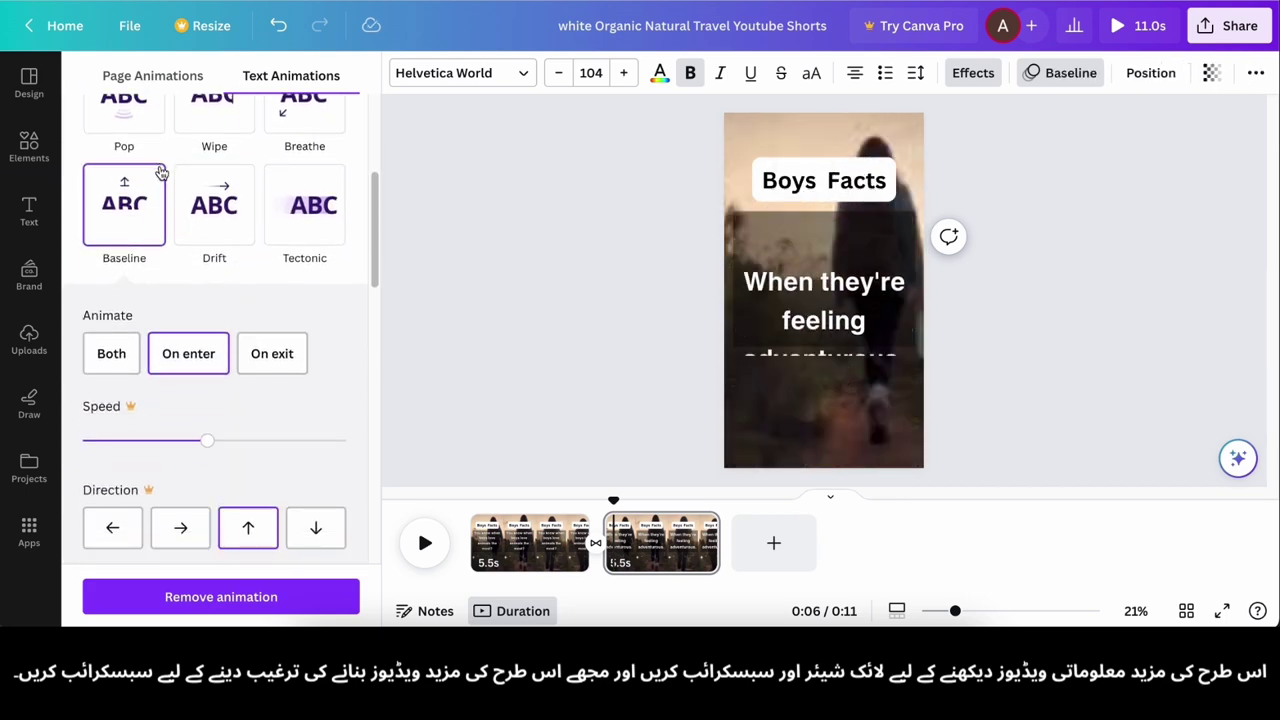
pyautogui.scroll(1, 140, 180)
pyautogui.click(107, 189)
pyautogui.click(308, 188)
# - Try the Ascend, Typewriter and Shift writing animations on the answer text
pyautogui.scroll(-3, 300, 300)
pyautogui.click(212, 285)
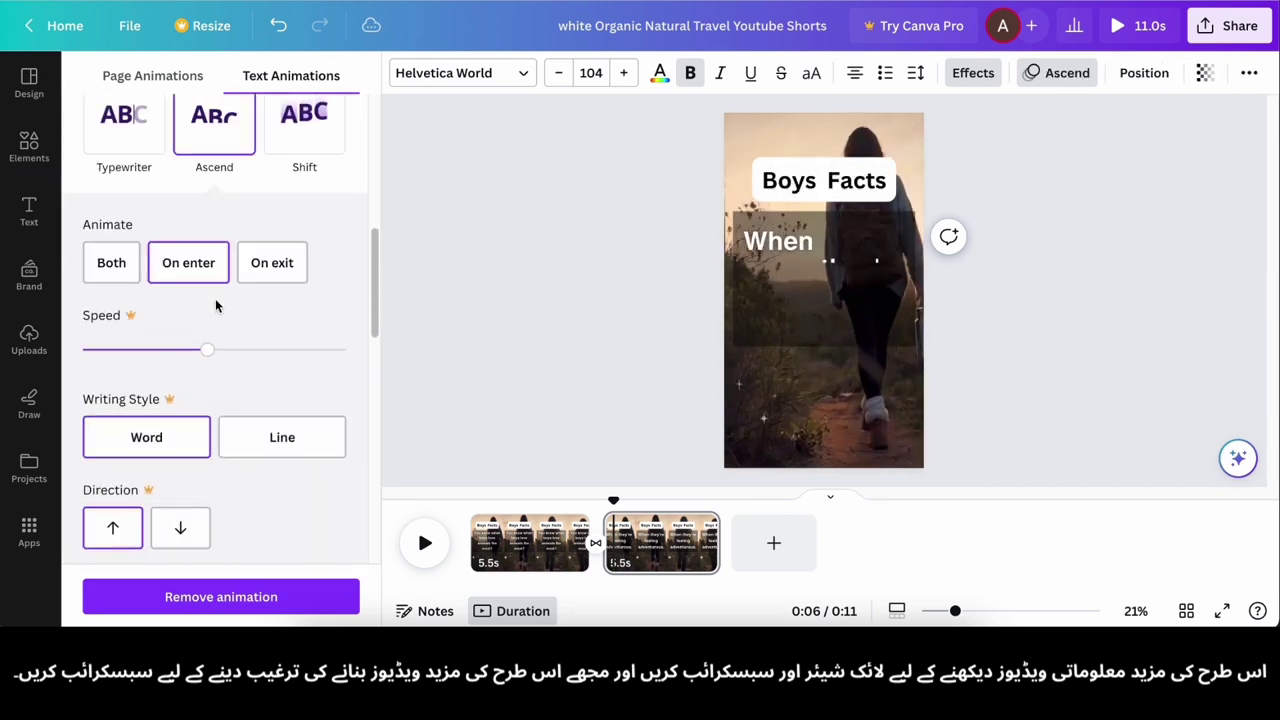
pyautogui.scroll(1, 203, 312)
pyautogui.click(160, 226)
pyautogui.scroll(1, 300, 285)
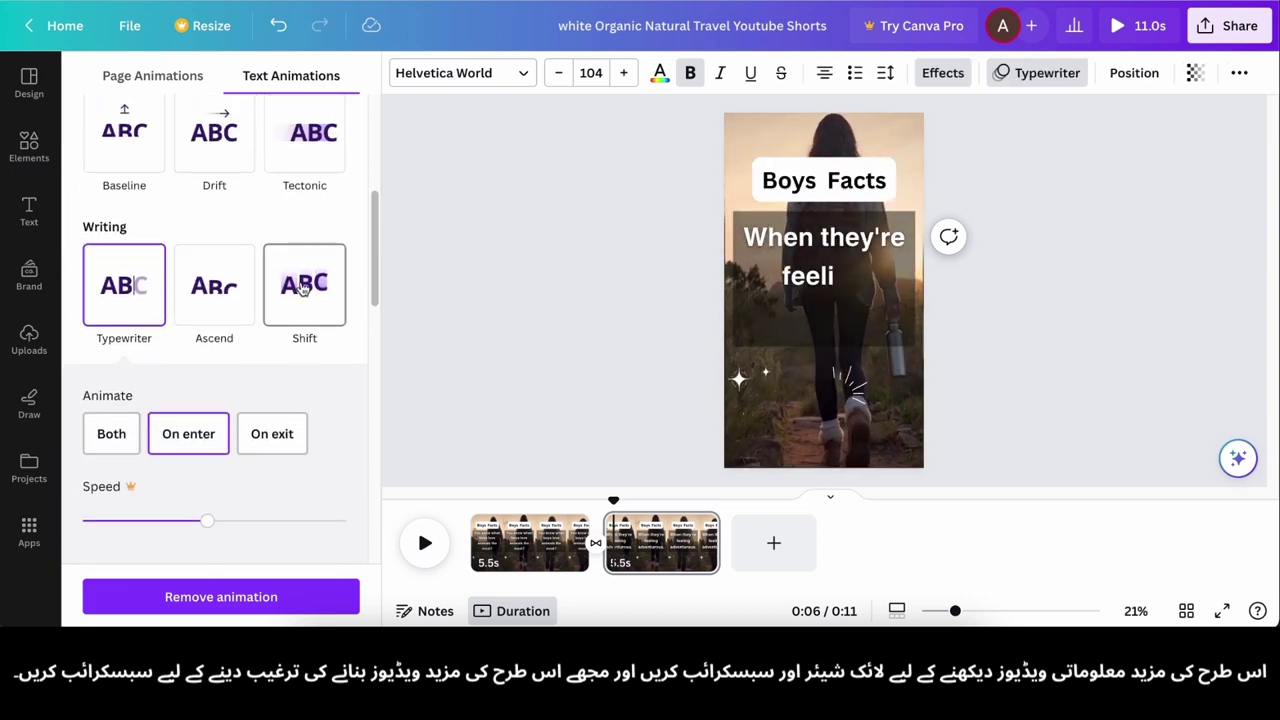
pyautogui.click(304, 284)
# - Compare the Drift, Tectonic, Typewriter and Ascend animations on the answer text
pyautogui.scroll(-2, 303, 286)
pyautogui.scroll(3, 250, 300)
pyautogui.click(143, 262)
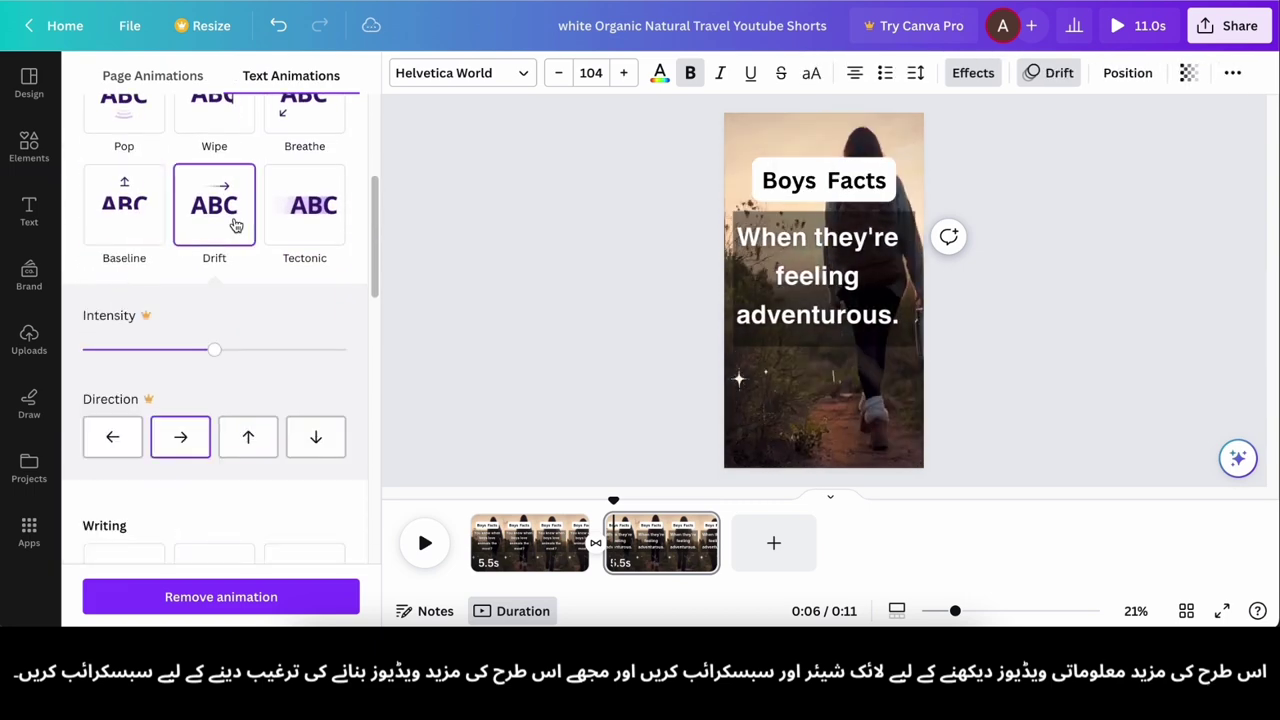
pyautogui.click(346, 234)
pyautogui.click(130, 485)
pyautogui.scroll(-3, 140, 391)
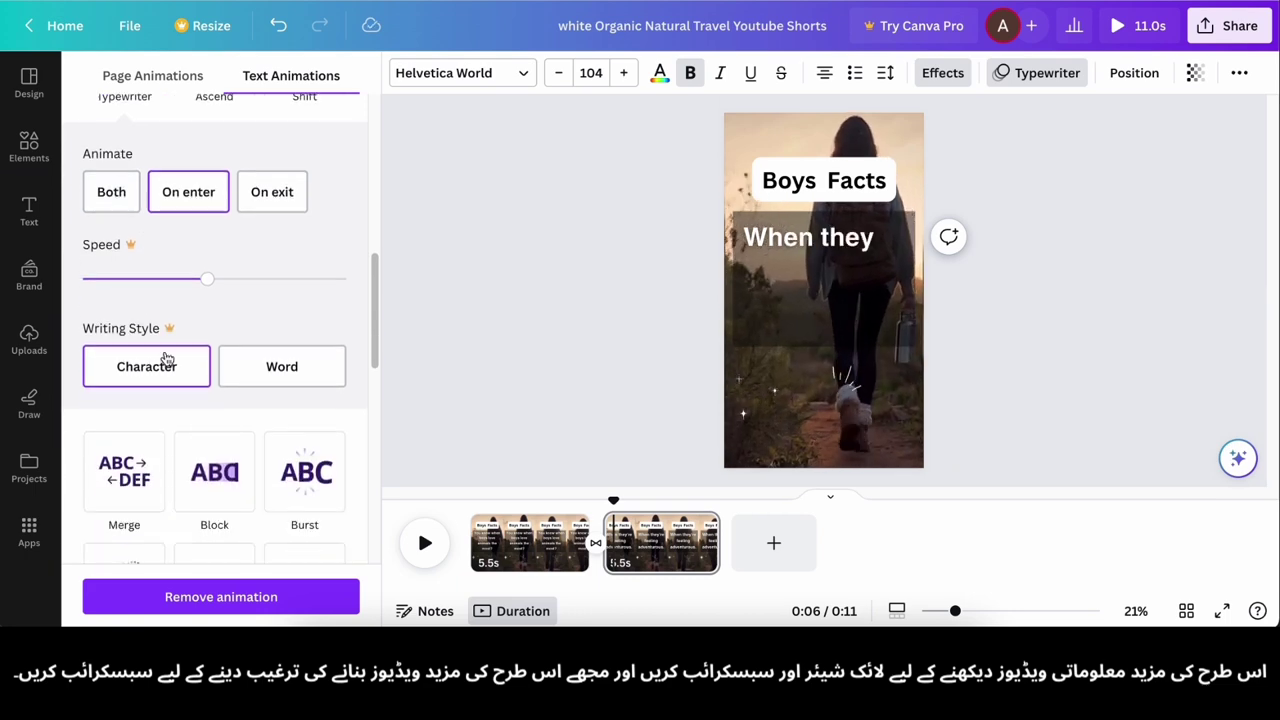
pyautogui.click(251, 198)
pyautogui.scroll(-1, 251, 198)
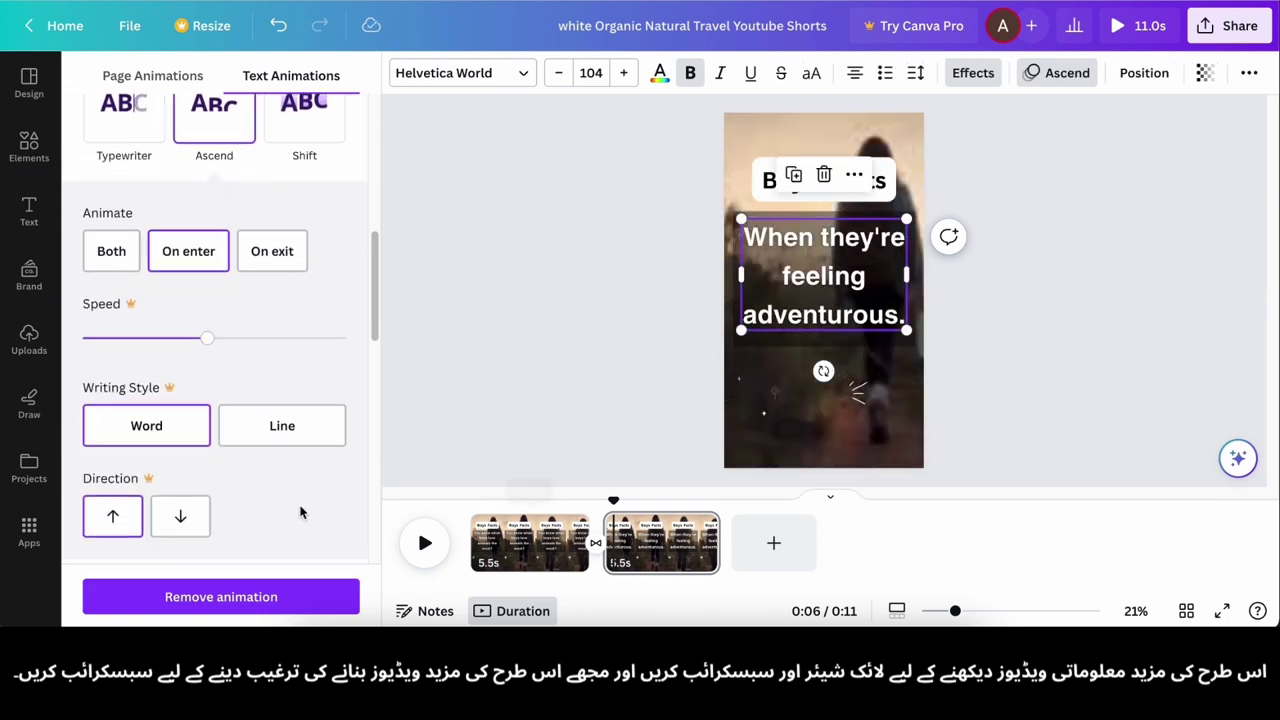
# - Try the Skate, Tumble, Scrapbook, Spread and Stomp animations on the answer text
pyautogui.scroll(-2, 300, 512)
pyautogui.click(124, 470)
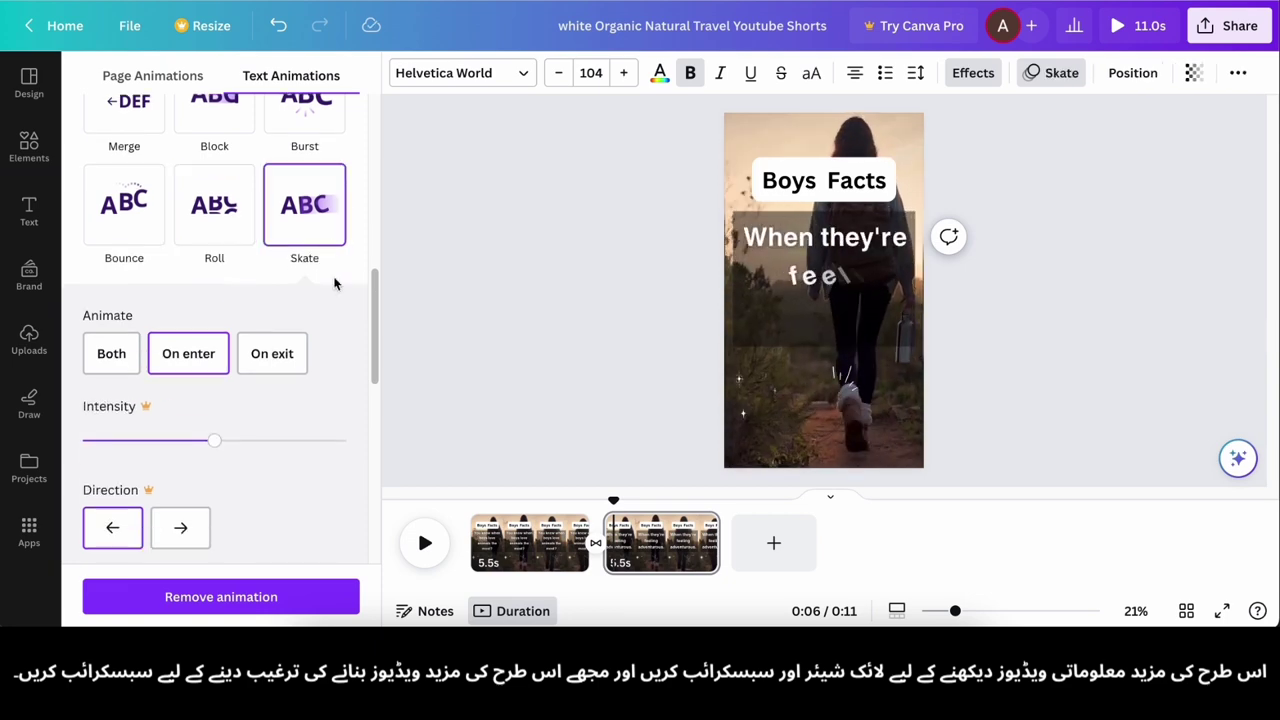
pyautogui.scroll(-4, 237, 372)
pyautogui.click(131, 377)
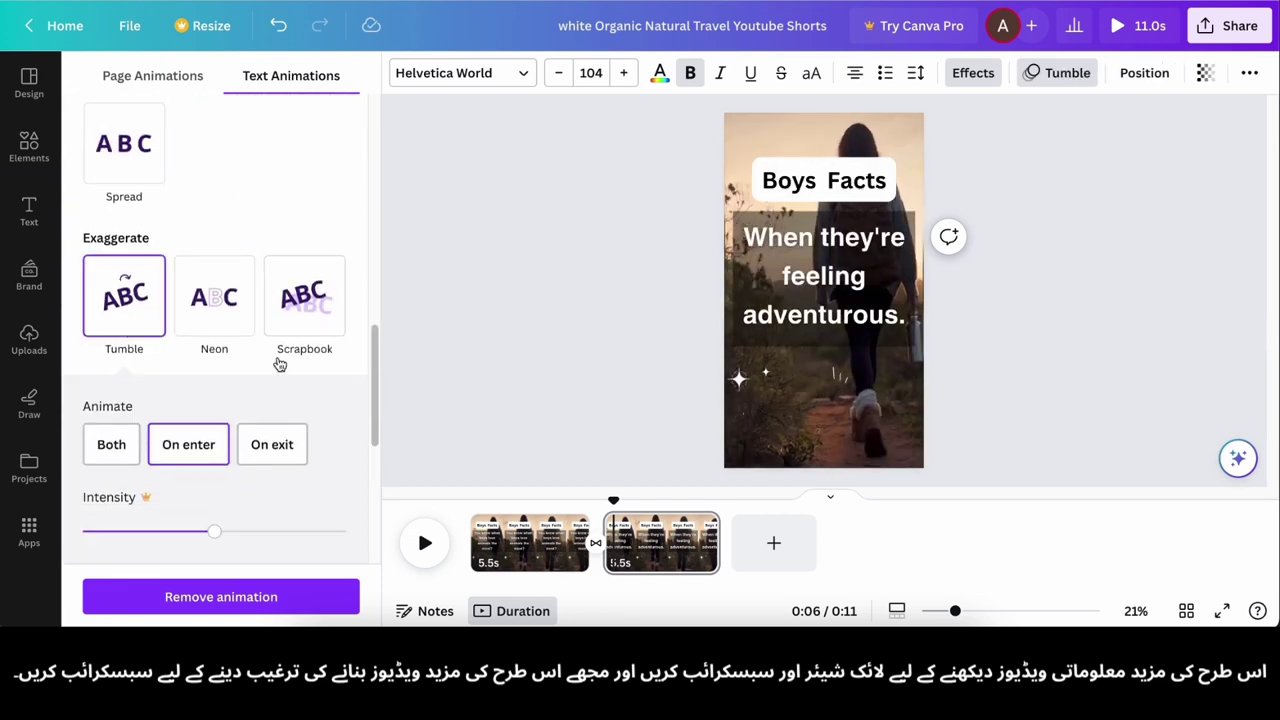
pyautogui.click(304, 330)
pyautogui.scroll(1, 300, 330)
pyautogui.click(156, 251)
pyautogui.scroll(-3, 156, 251)
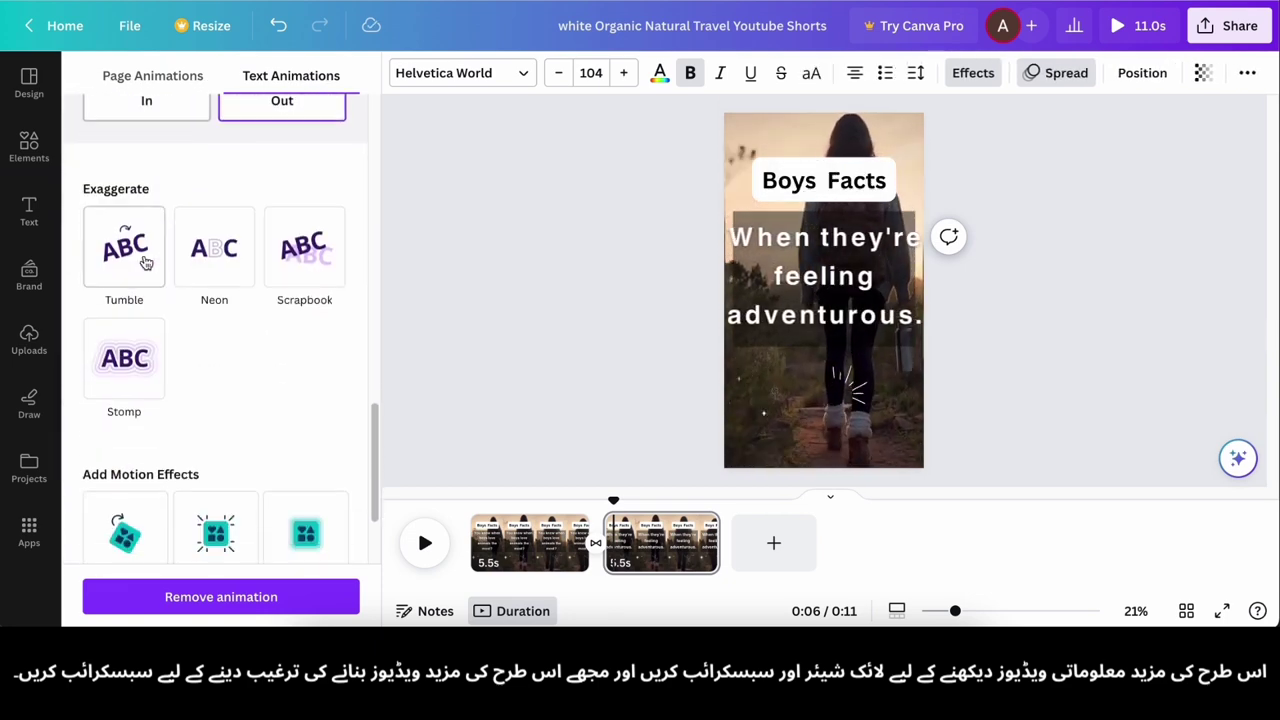
pyautogui.click(133, 358)
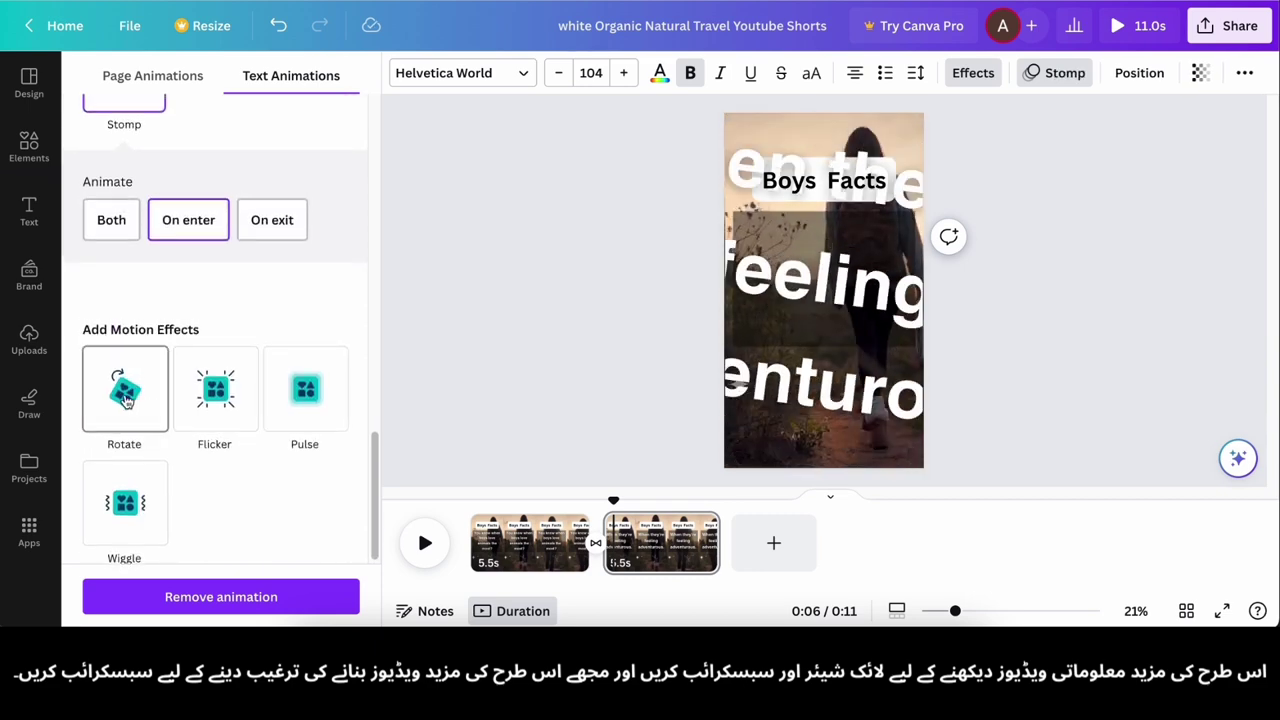
# - Apply the Wipe animation to the answer text on the second page
pyautogui.scroll(4, 110, 265)
pyautogui.click(224, 284)
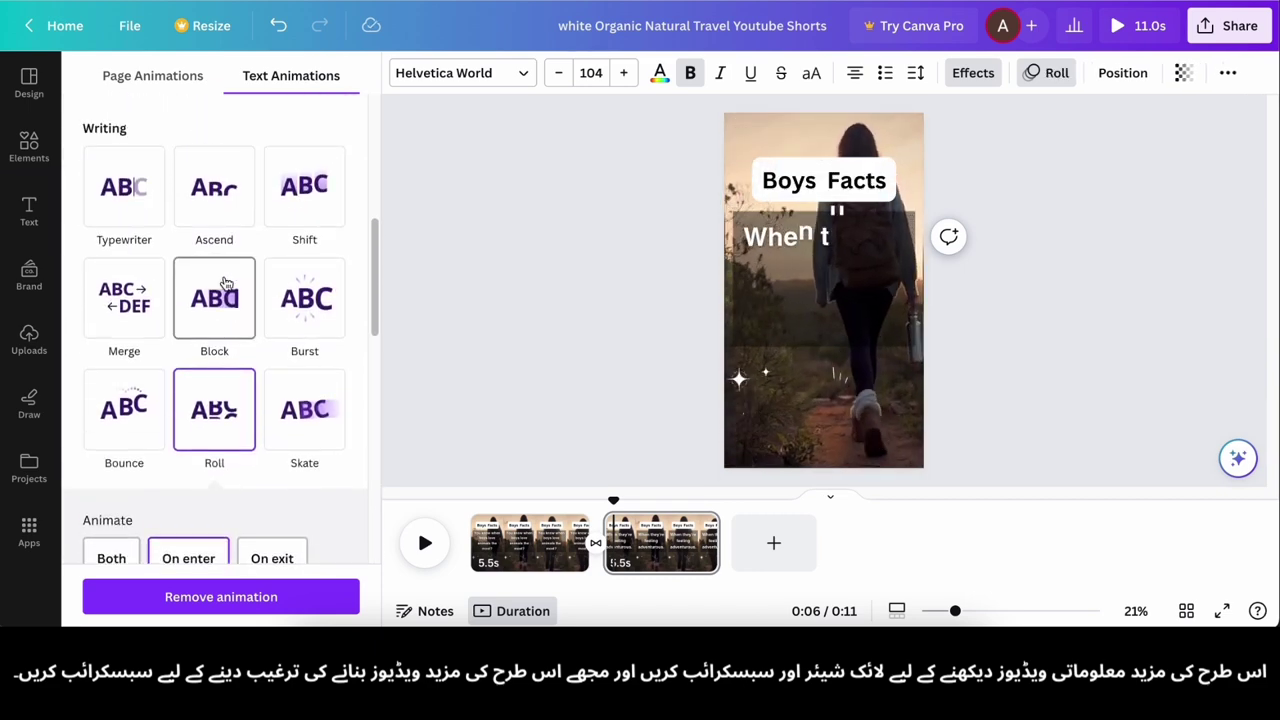
pyautogui.scroll(2, 214, 300)
pyautogui.click(216, 296)
pyautogui.scroll(4, 246, 257)
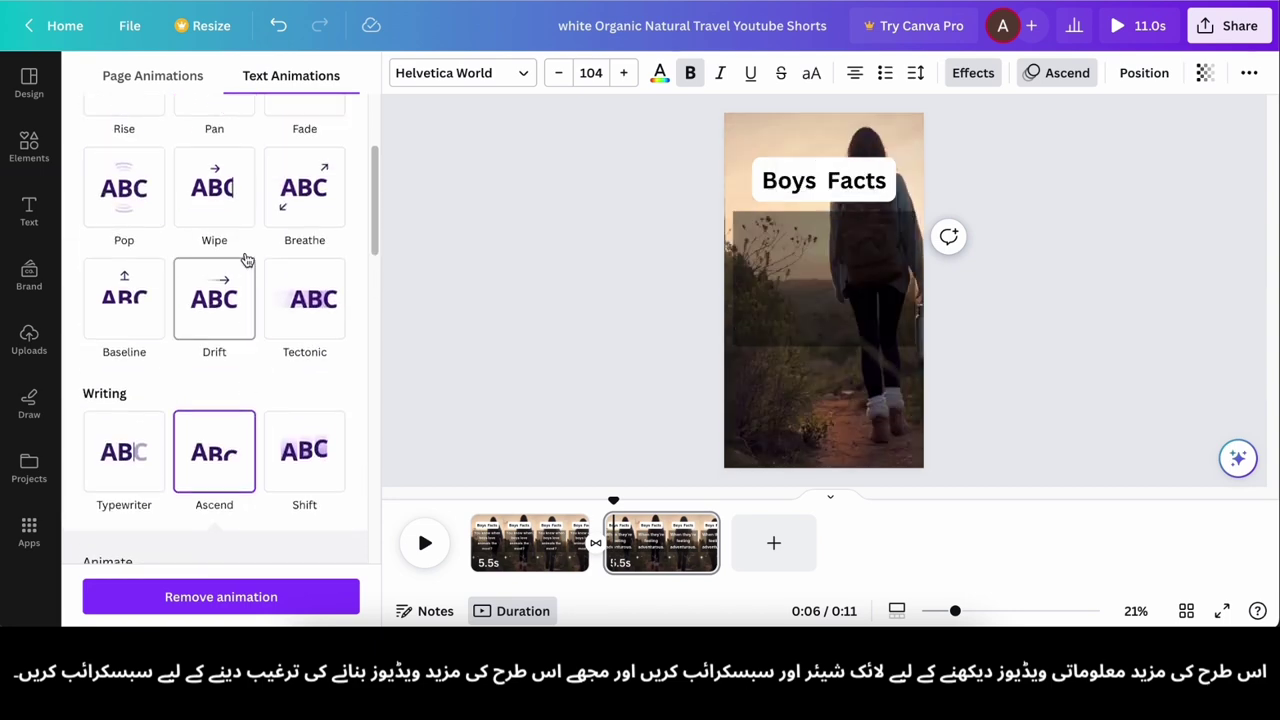
pyautogui.click(244, 255)
# - Lengthen the first page to 6.0 seconds and play back both pages to check the video
pyautogui.click(574, 556)
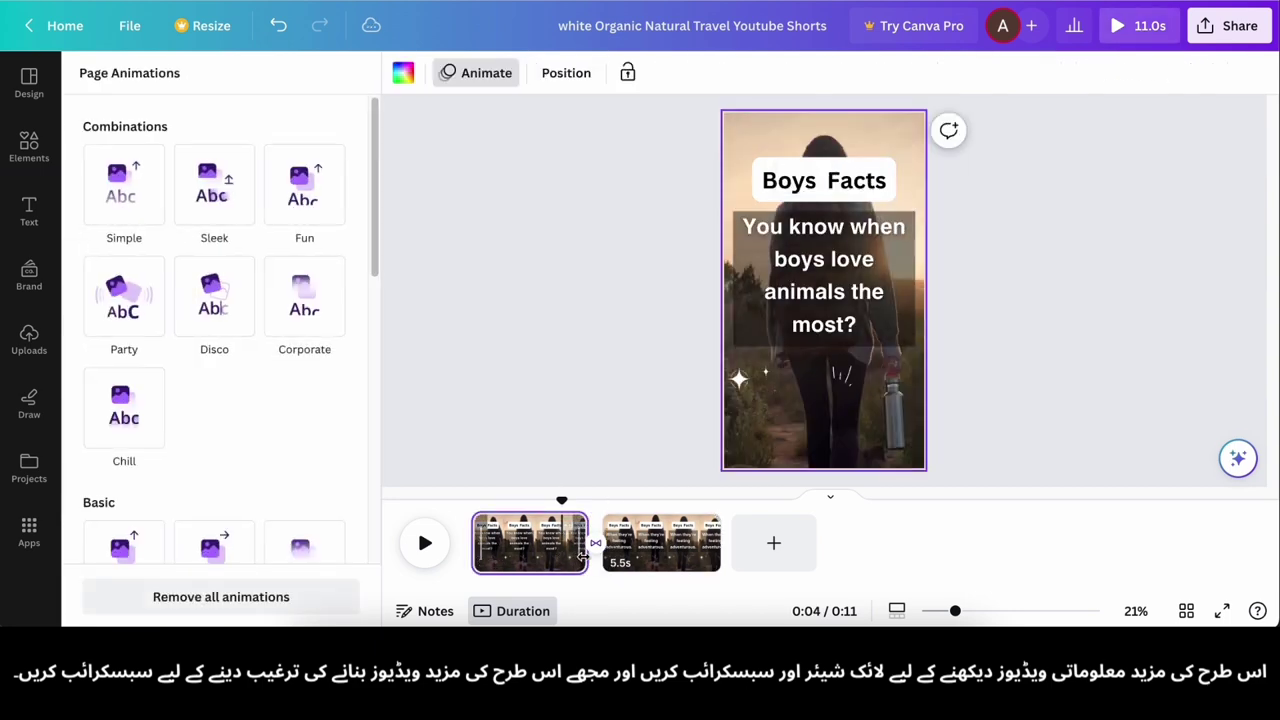
pyautogui.moveTo(590, 545)
pyautogui.mouseDown()
pyautogui.moveTo(674, 545)
pyautogui.moveTo(603, 545)
pyautogui.moveTo(584, 560)
pyautogui.moveTo(566, 550)
pyautogui.moveTo(606, 553)
pyautogui.mouseUp()
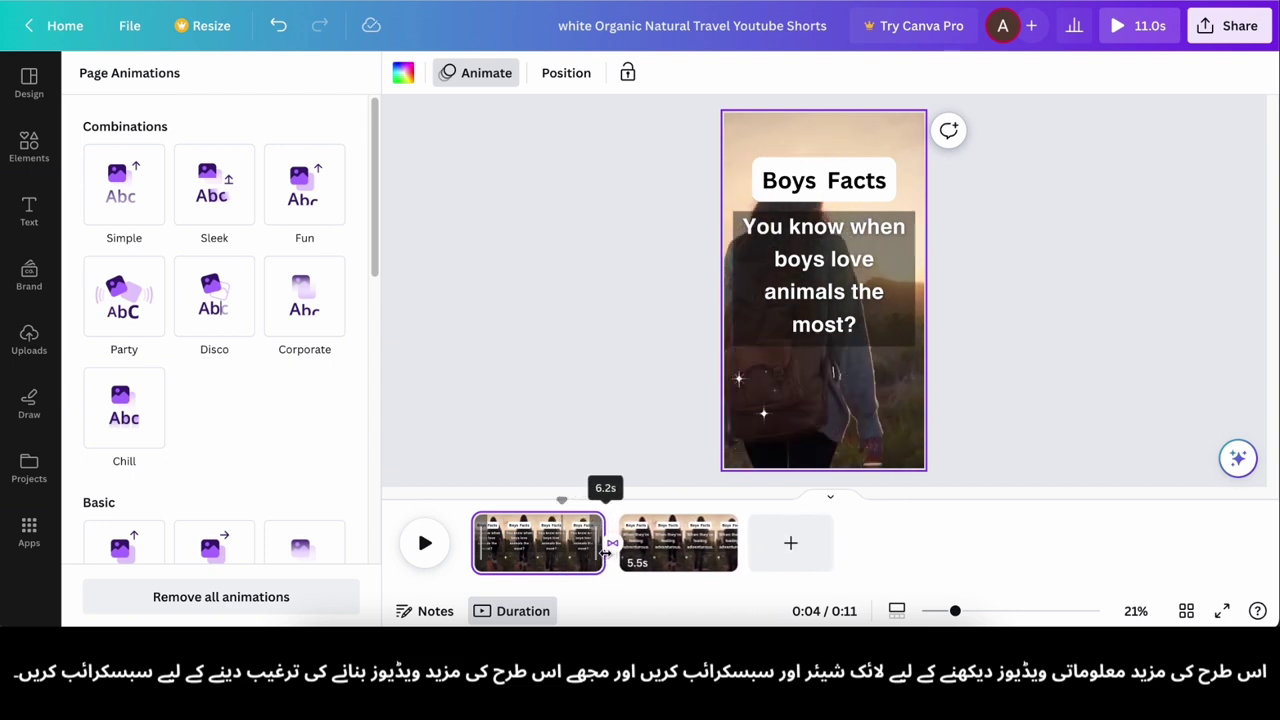
pyautogui.click(424, 543)
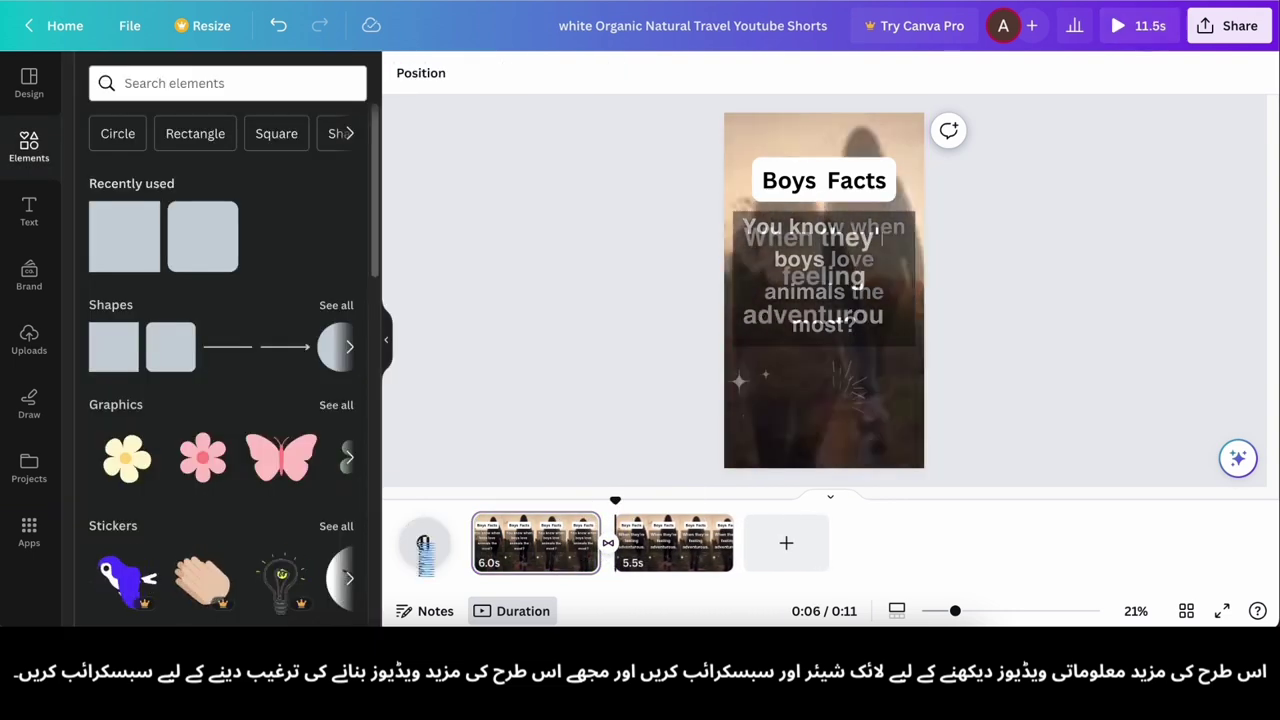
pyautogui.click(430, 528)
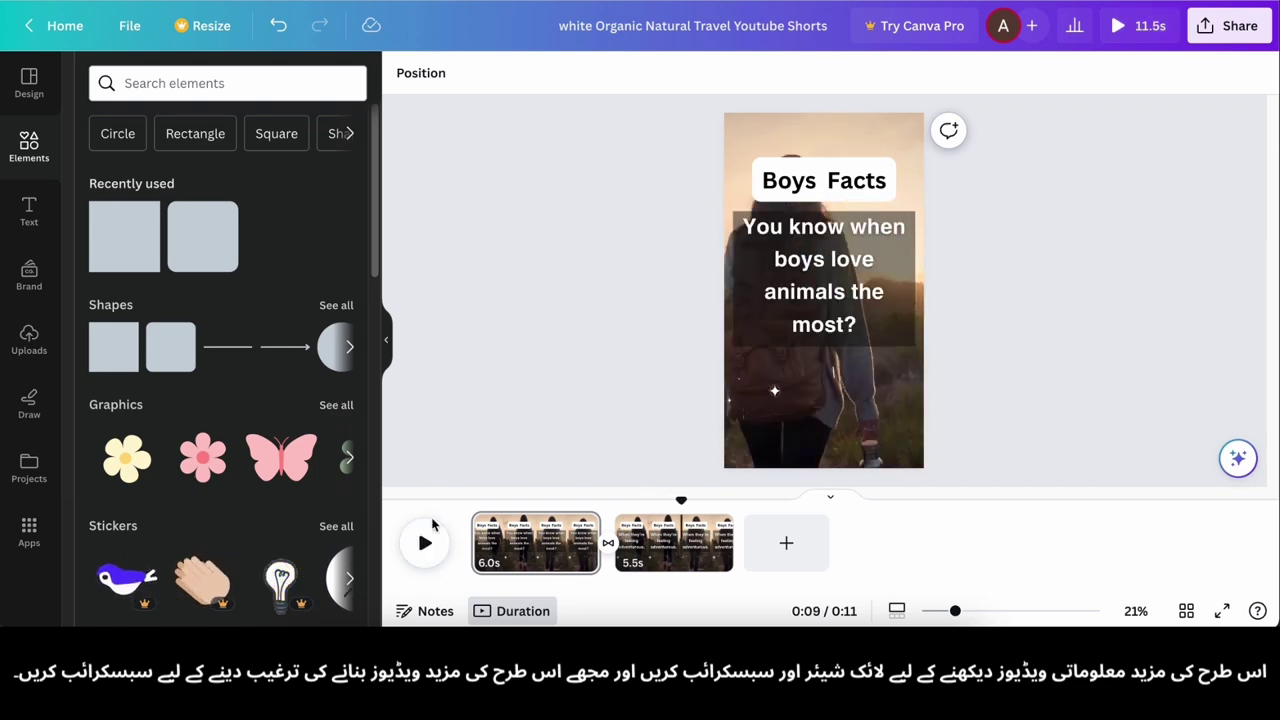
pyautogui.click(424, 543)
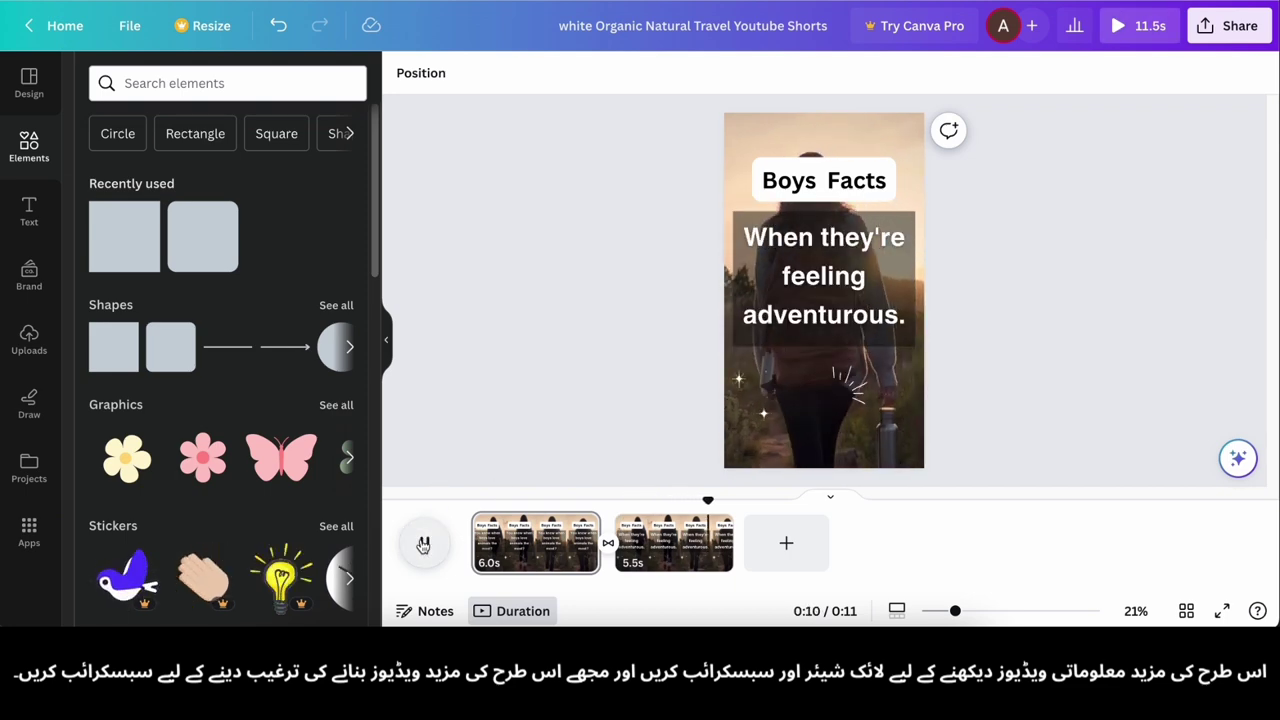
pyautogui.click(424, 543)
# - Leave the current template's pages and search the design templates for "boy with animal"
pyautogui.click(29, 83)
pyautogui.scroll(3, 177, 174)
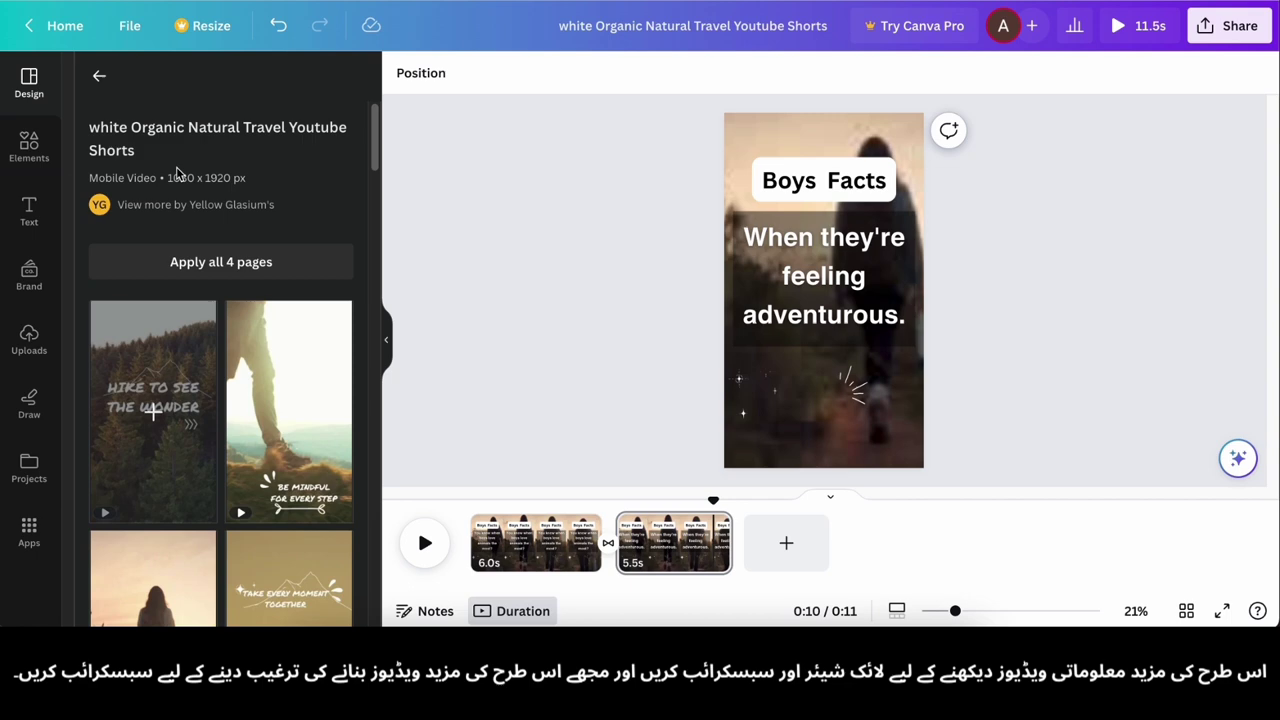
pyautogui.click(101, 80)
pyautogui.doubleClick(203, 83)
pyautogui.write('boy with ]')
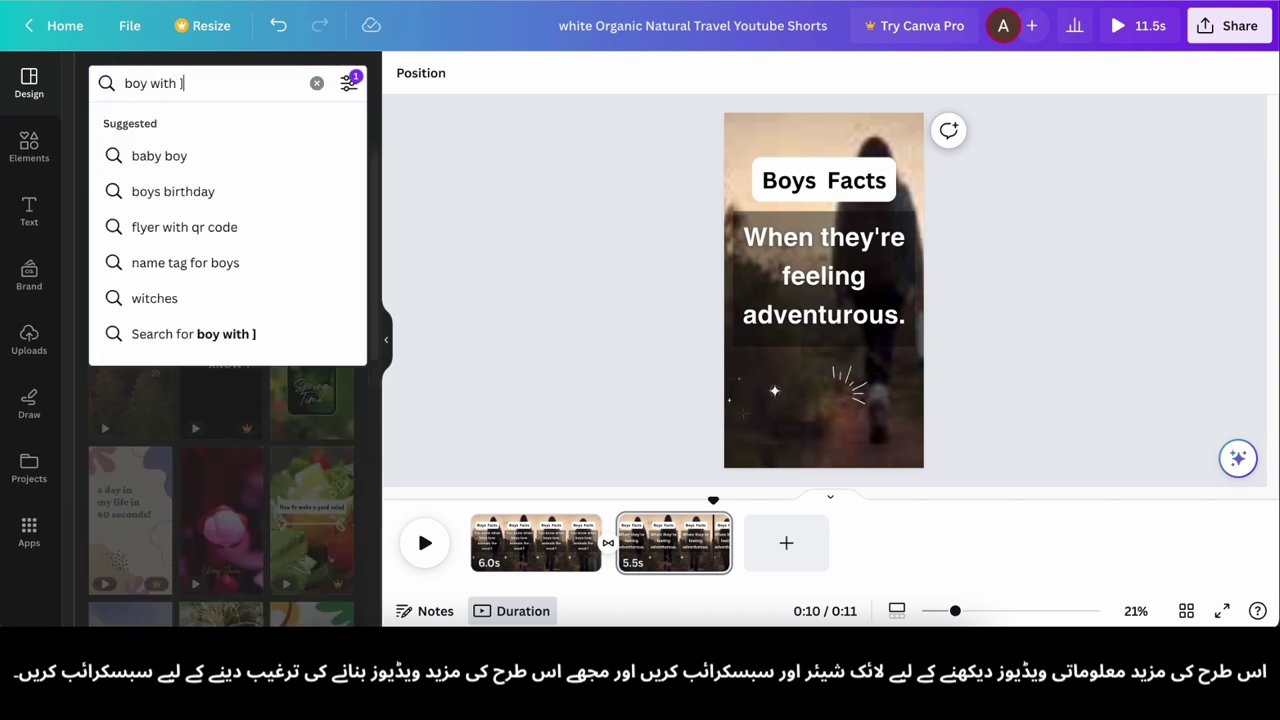
pyautogui.press('BackSpace')
pyautogui.write('animal')
pyautogui.press('Return')
pyautogui.scroll(-3, 166, 310)
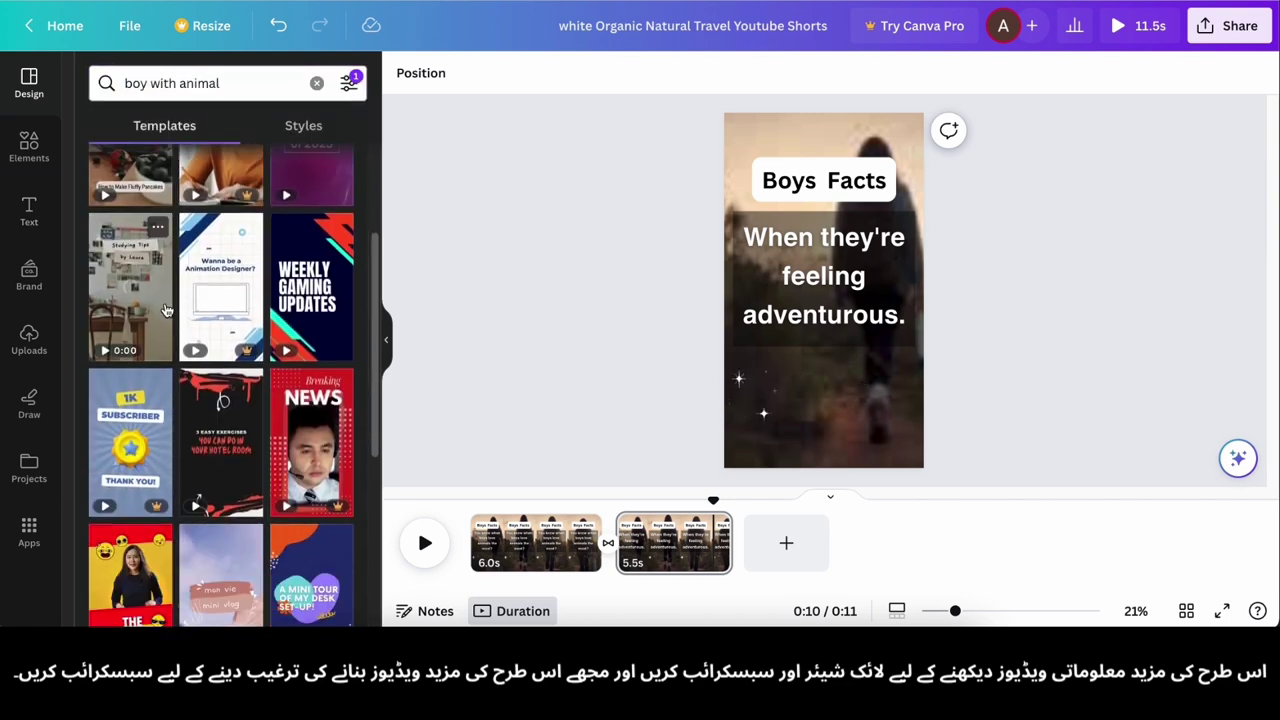
pyautogui.scroll(-2, 166, 310)
# - Shorten the template search to "boy", and then search the templates for "boy nature"
pyautogui.doubleClick(197, 83)
pyautogui.press('BackSpace')
pyautogui.press('BackSpace')
pyautogui.press('BackSpace')
pyautogui.press('BackSpace')
pyautogui.press('BackSpace')
pyautogui.press('BackSpace')
pyautogui.press('BackSpace')
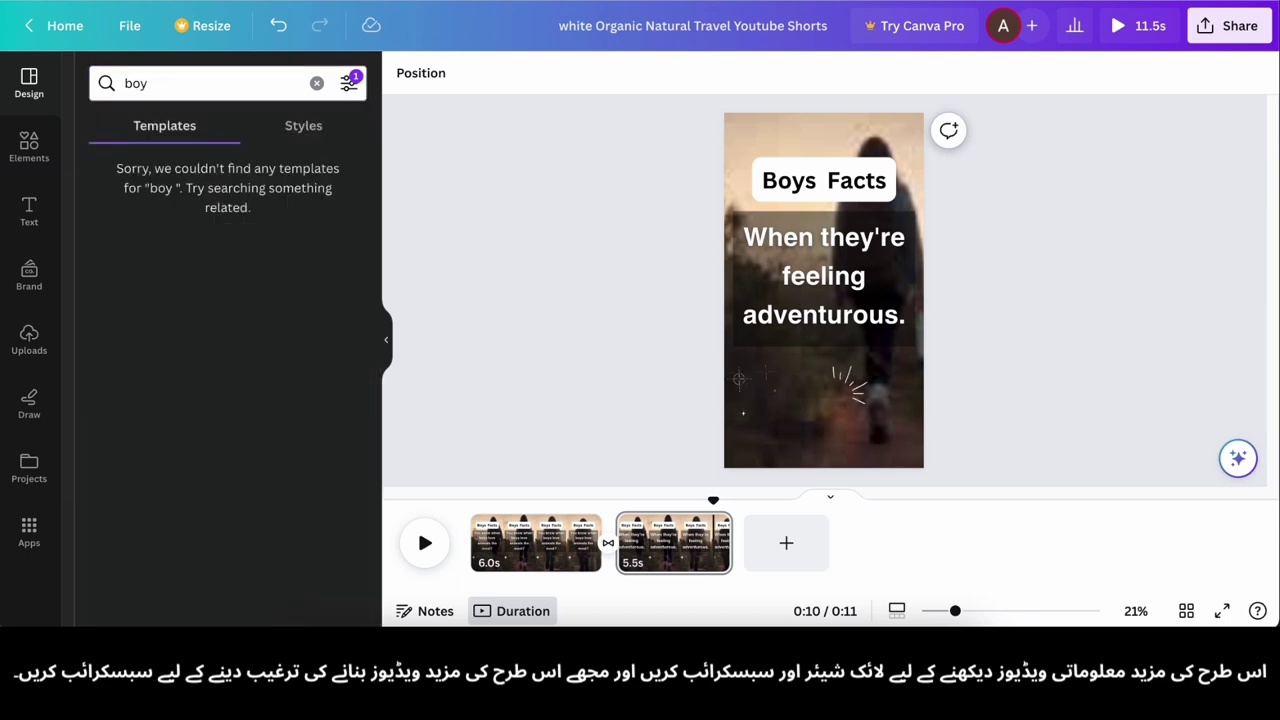
pyautogui.click(210, 74)
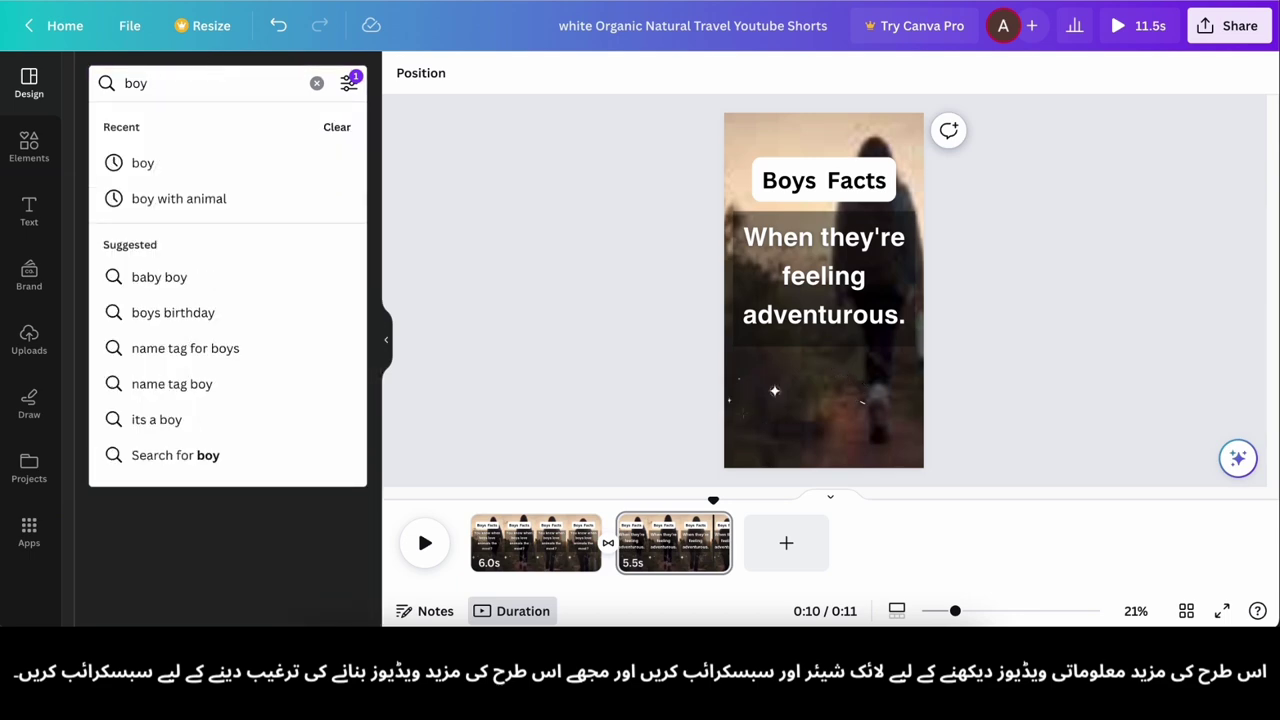
pyautogui.write('nature')
pyautogui.press('Return')
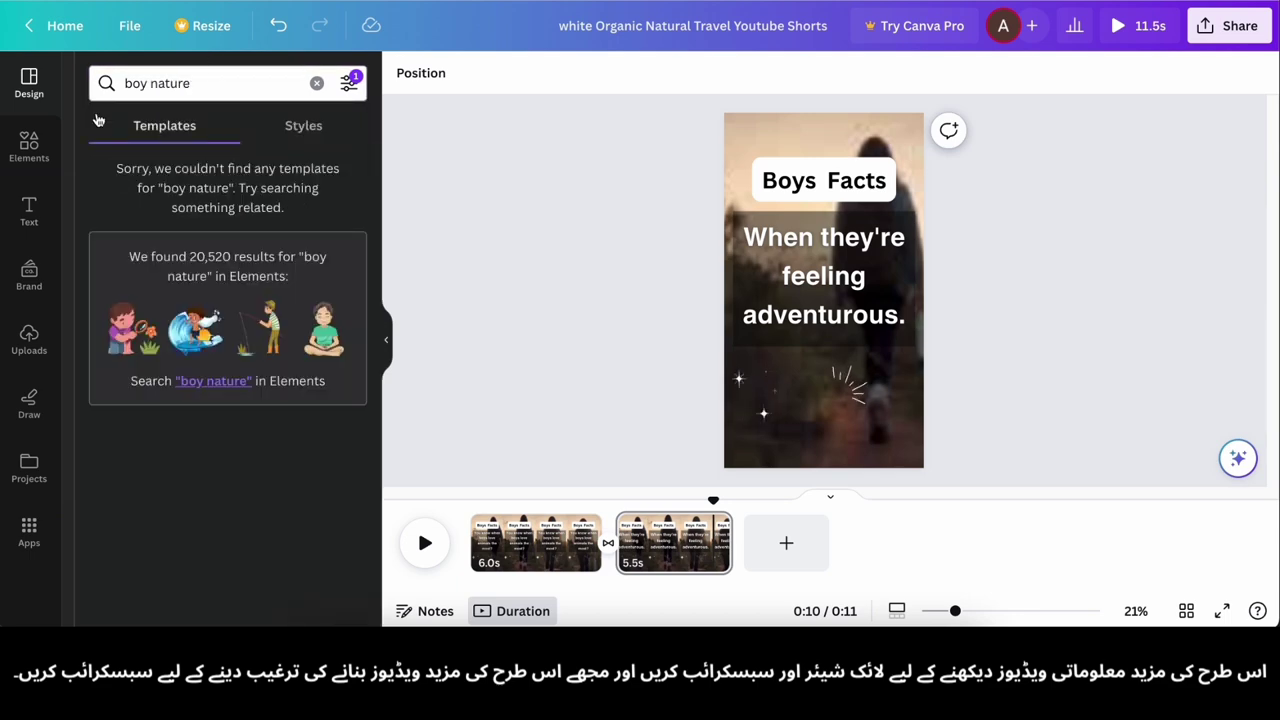
# - Open Pixabay's nature video page in a new browser tab
pyautogui.click(29, 340)
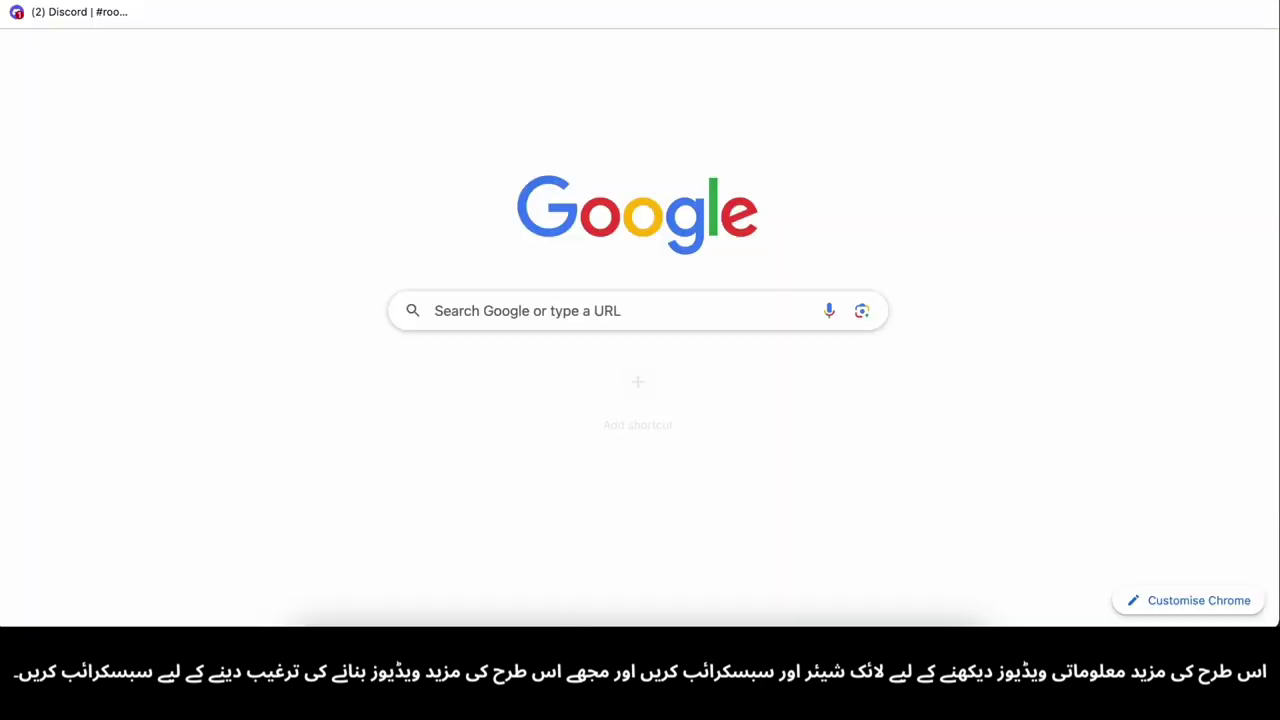
pyautogui.write('pixav')
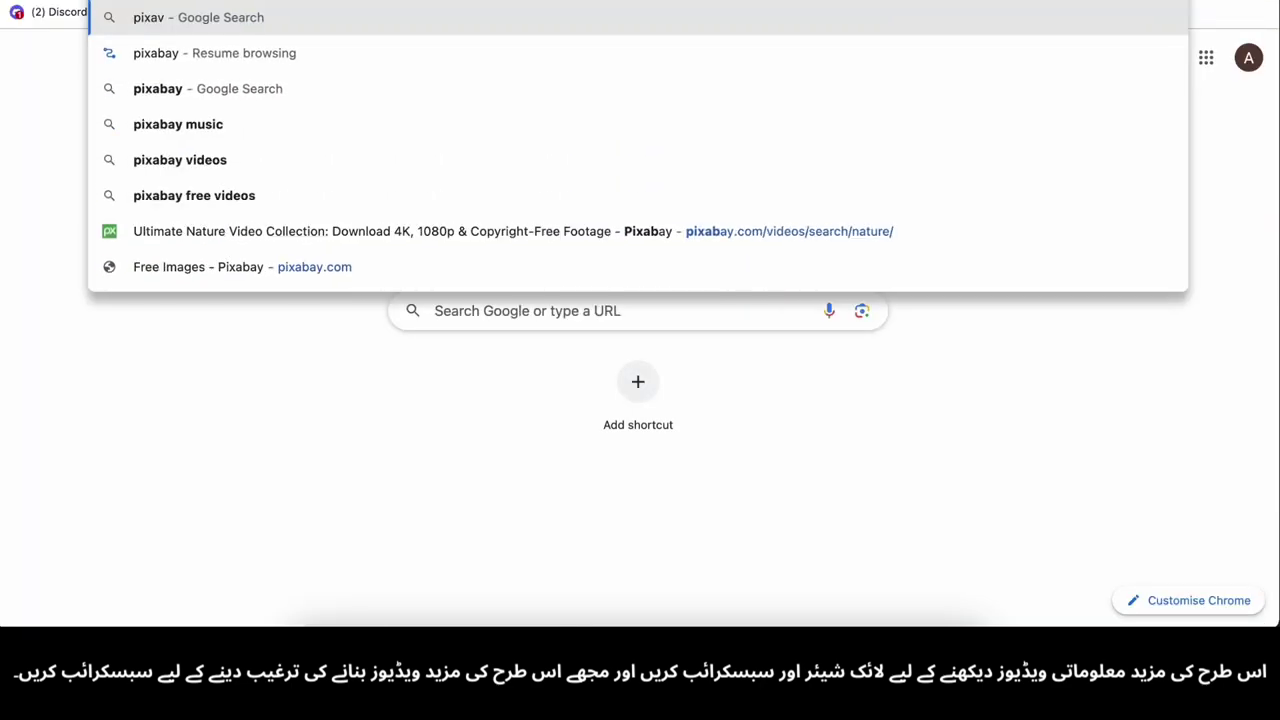
pyautogui.press('BackSpace')
pyautogui.write('bay')
pyautogui.press('Return')
pyautogui.scroll(-2, 788, 340)
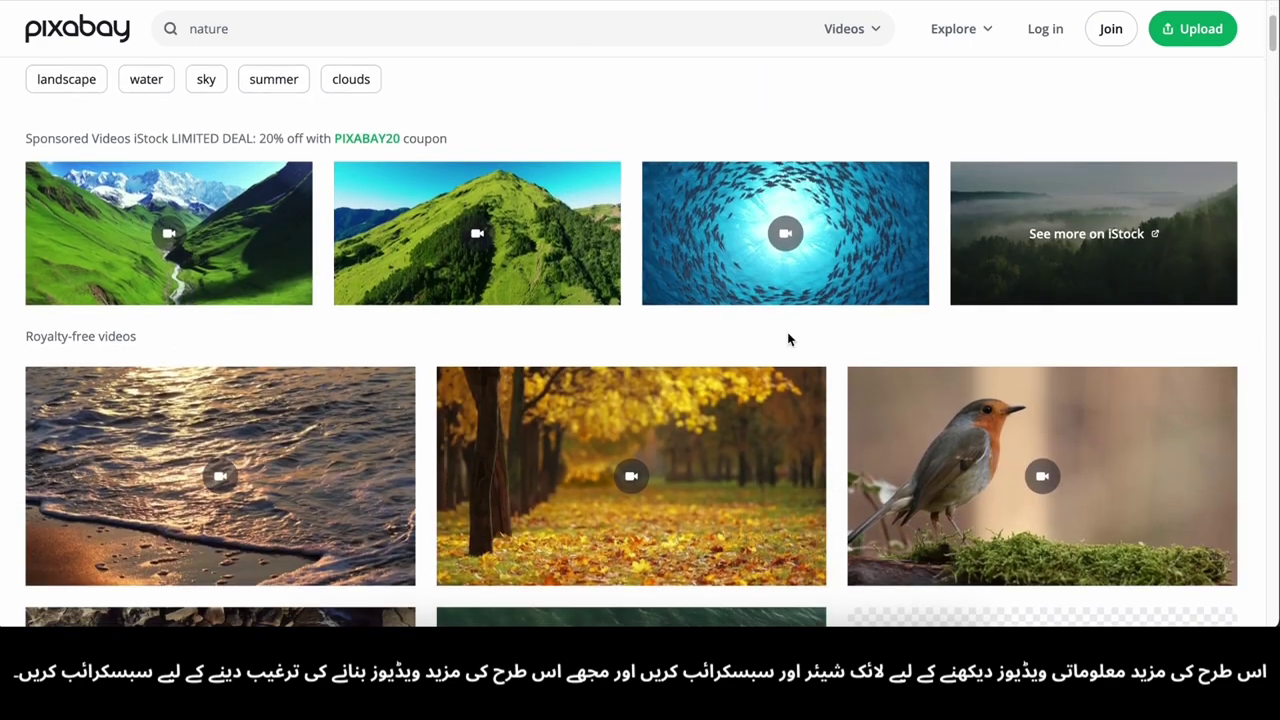
# - Search Pixabay's videos for "boy with animal" and look through the results for a suitable clip
pyautogui.scroll(2, 788, 340)
pyautogui.click(355, 33)
pyautogui.write('boy w')
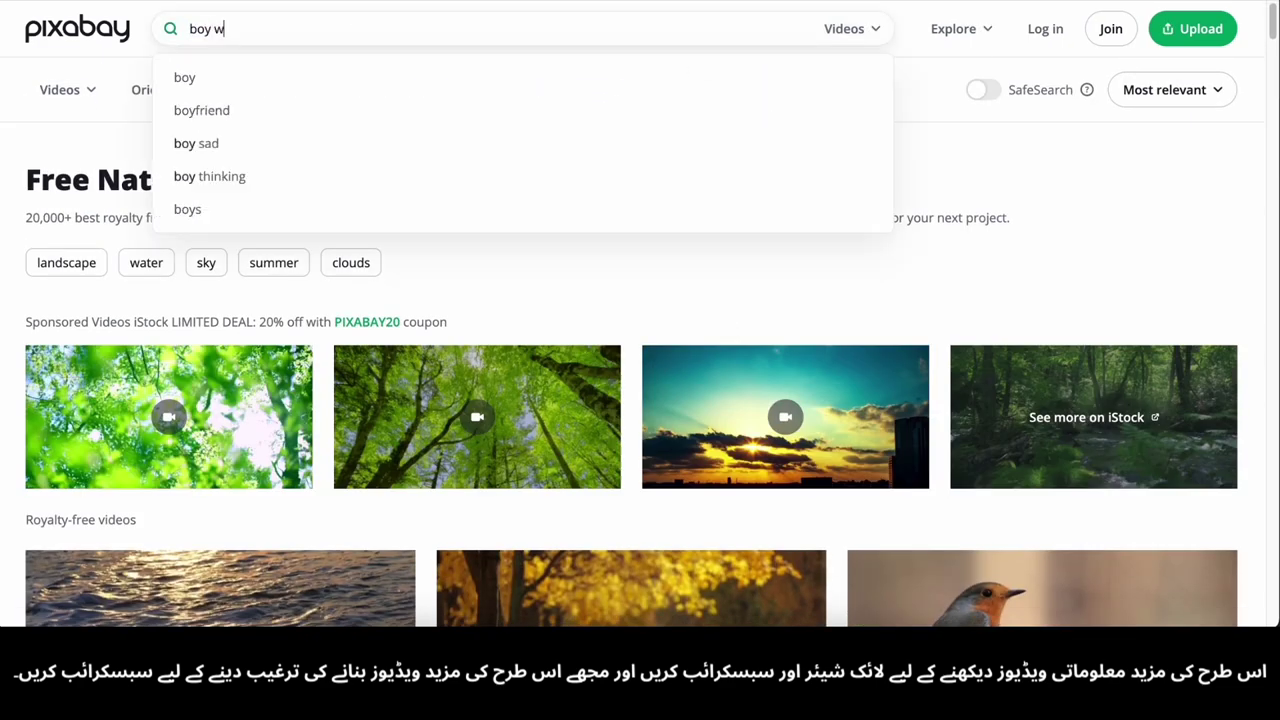
pyautogui.write('ith ani')
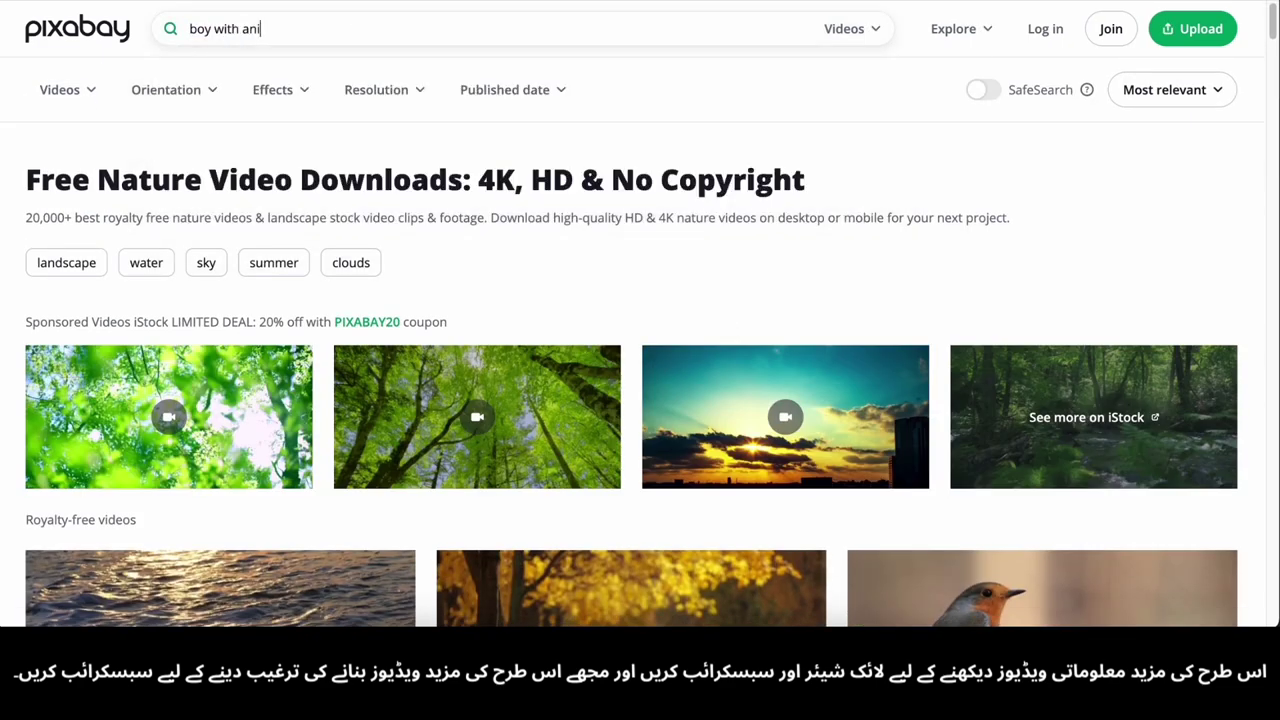
pyautogui.write('mal')
pyautogui.press('Return')
pyautogui.scroll(-5, 186, 486)
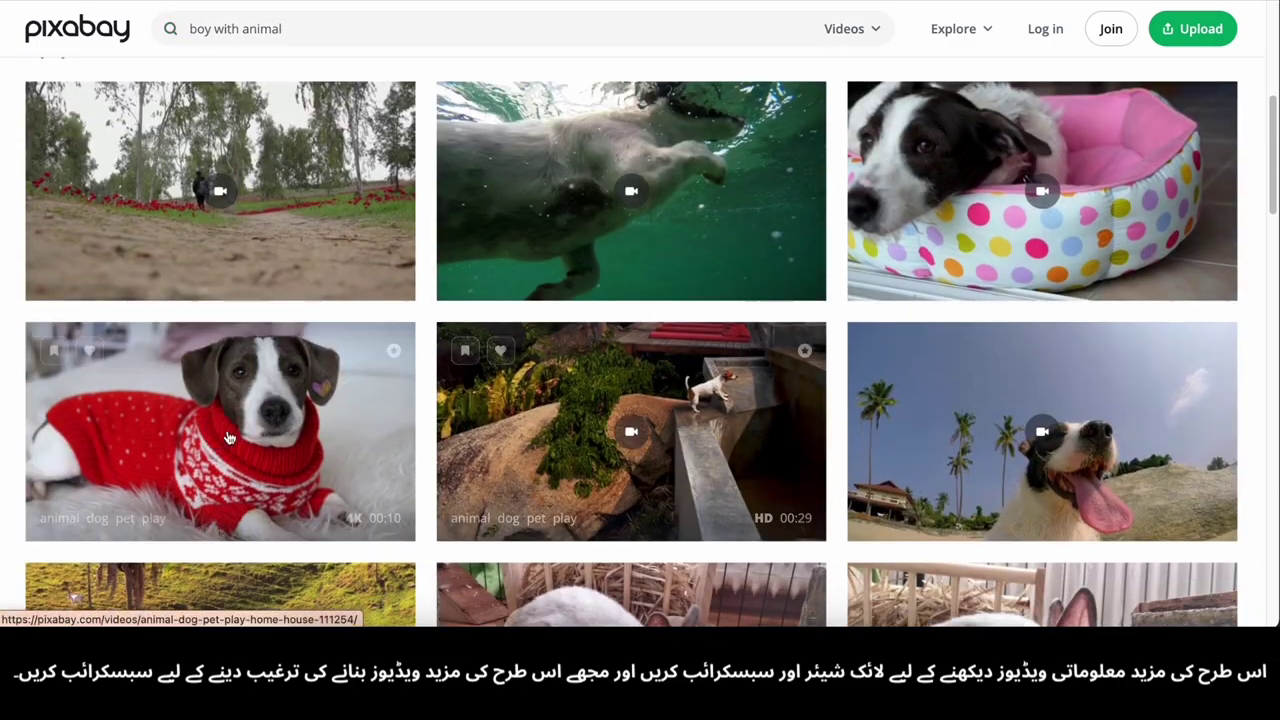
pyautogui.scroll(-12, 228, 438)
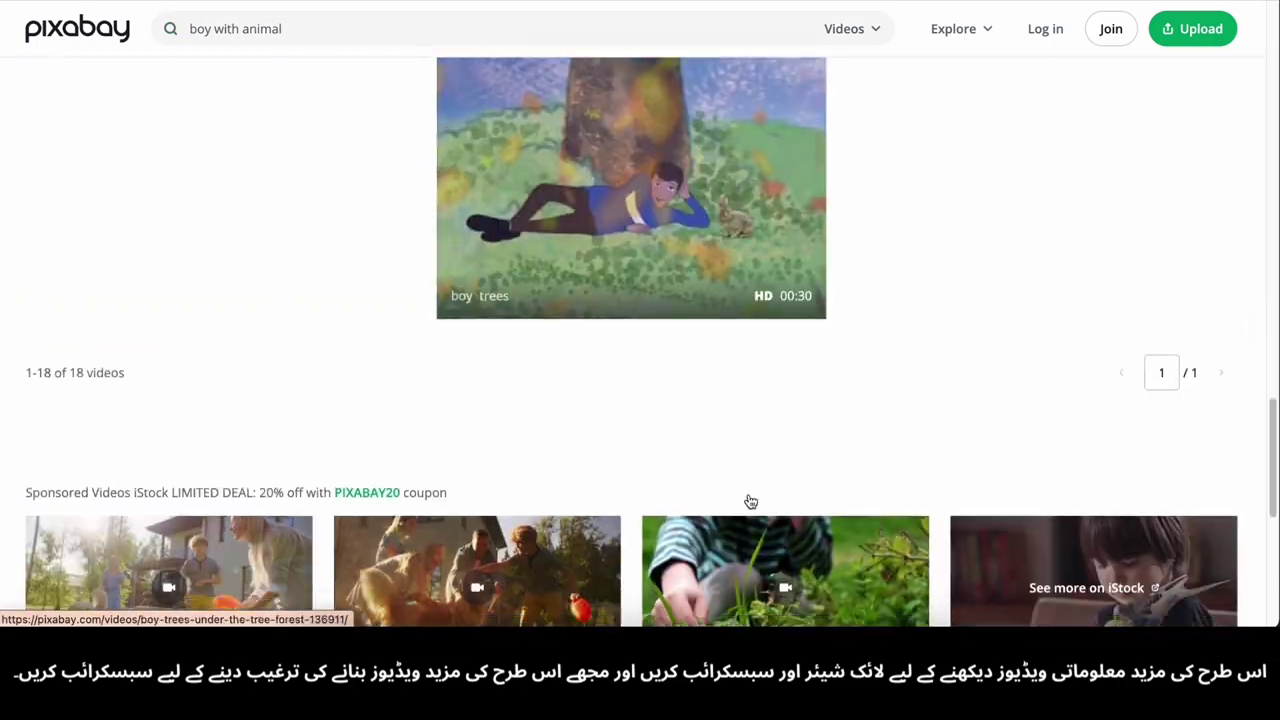
pyautogui.scroll(-3, 750, 501)
pyautogui.scroll(20, 749, 503)
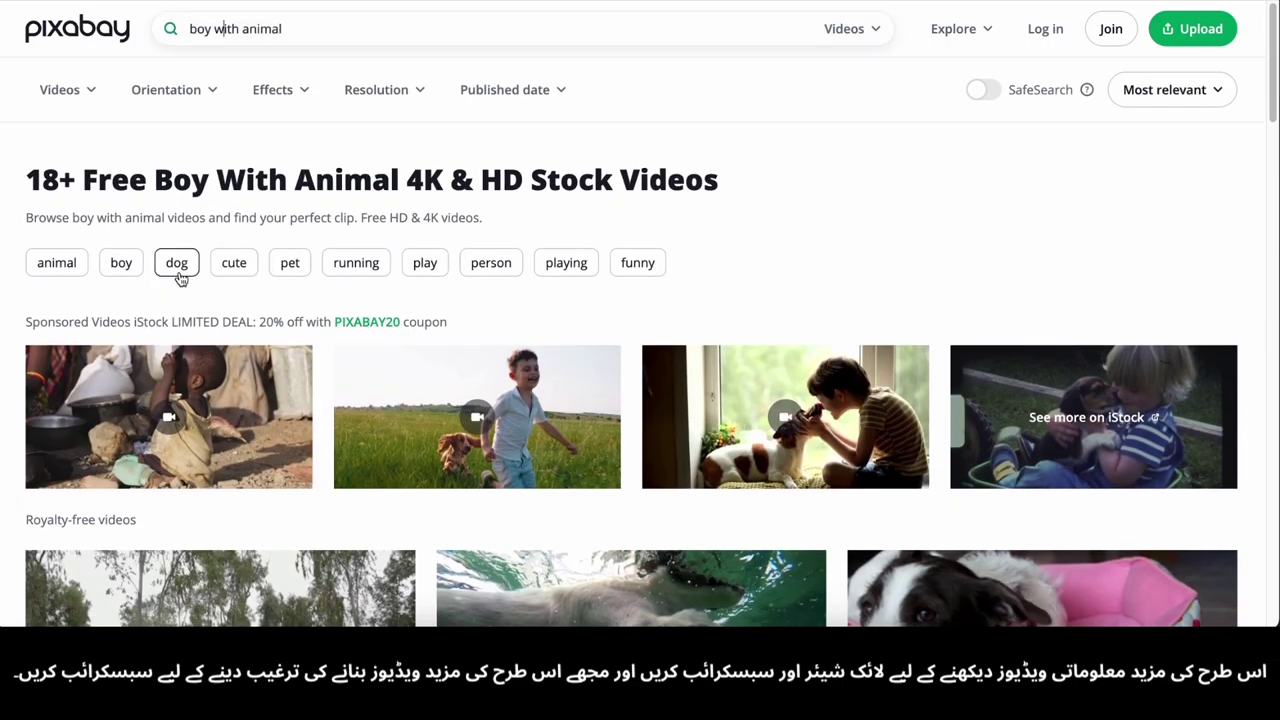
# - Switch the Pixabay video search to the suggested tag "animal" and browse the clips found
pyautogui.click(178, 270)
pyautogui.click(51, 262)
pyautogui.scroll(-10, 900, 300)
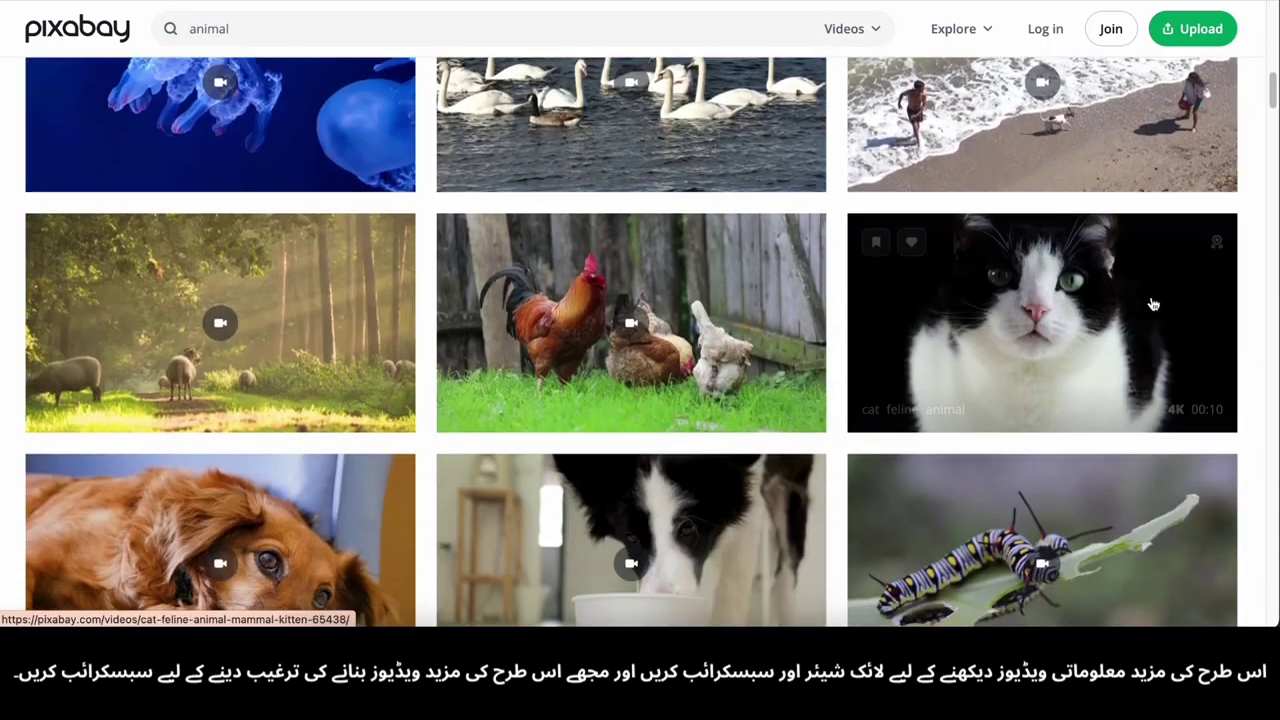
pyautogui.scroll(10, 1153, 304)
pyautogui.click(995, 92)
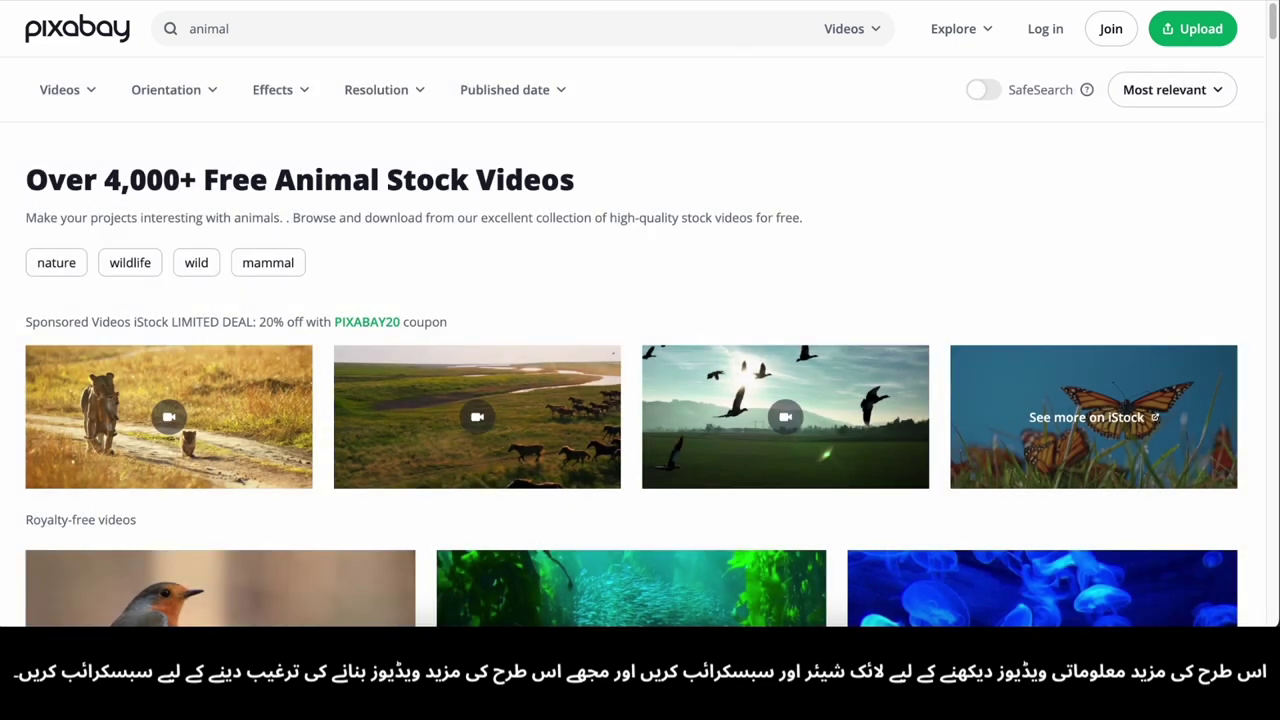
# - Return to the Canva Shorts design and search its apps for "bulk creation"
pyautogui.write('ation')
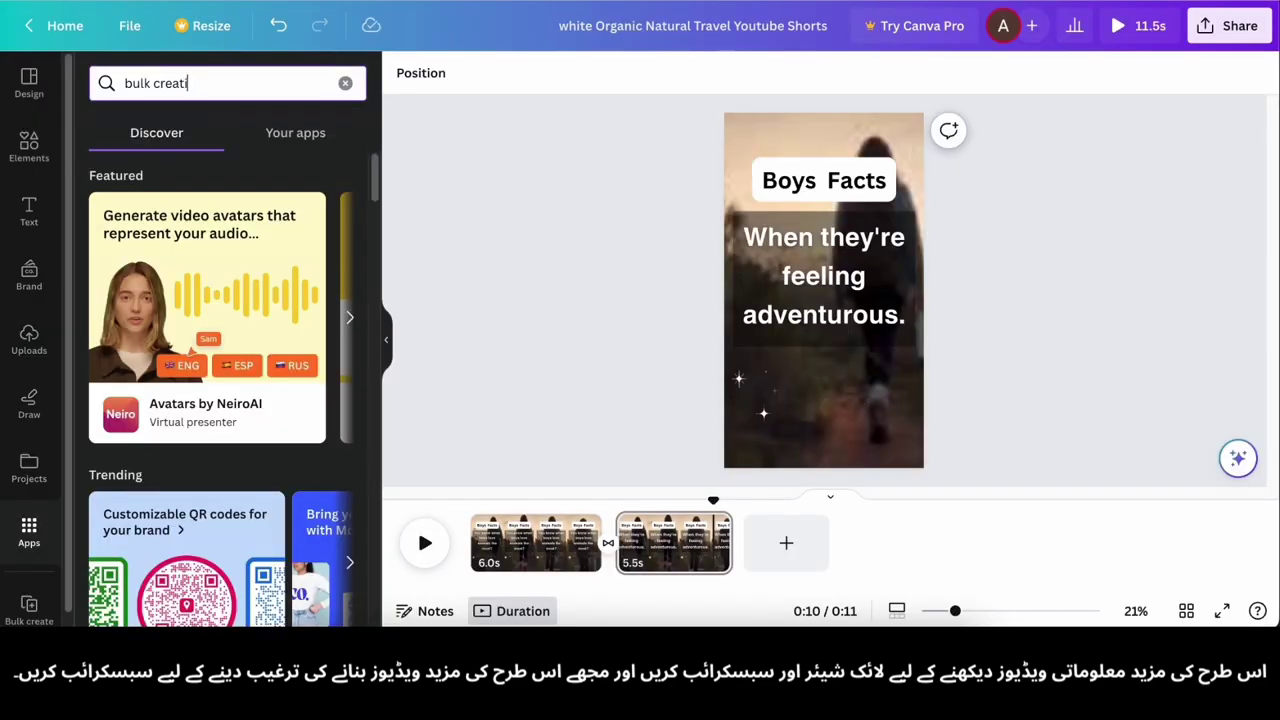
pyautogui.press('Return')
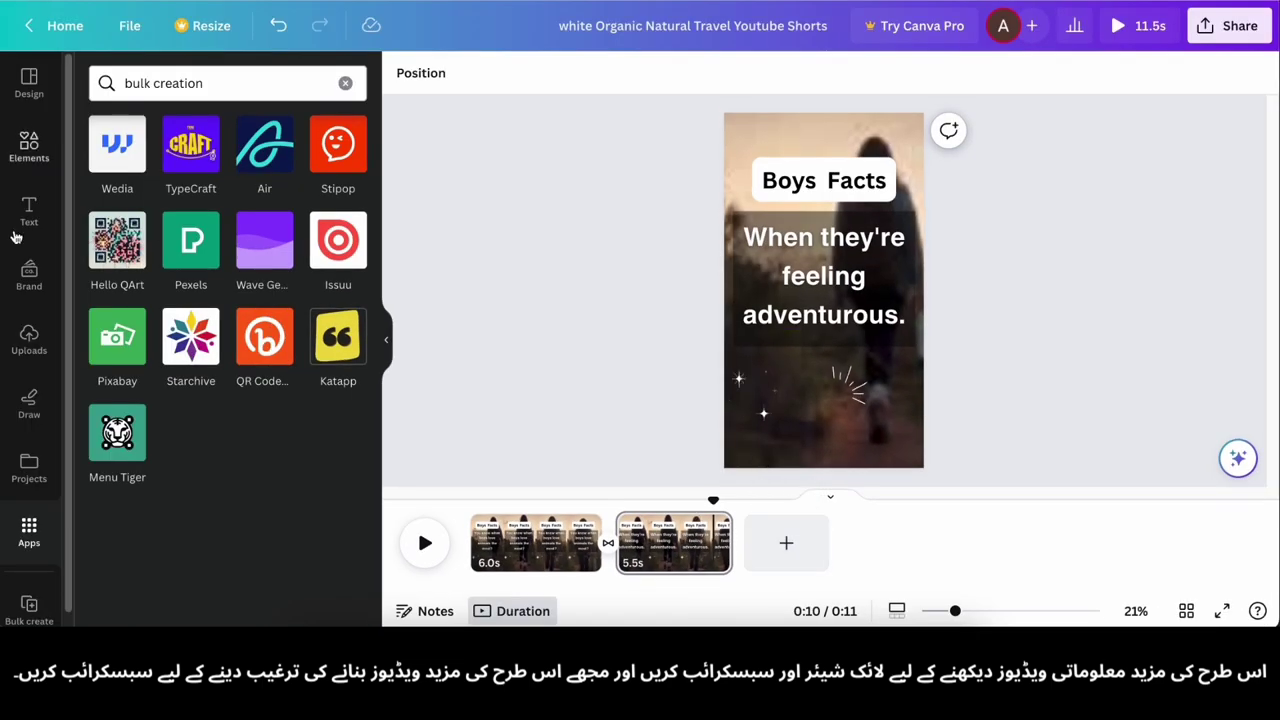
pyautogui.click(29, 340)
pyautogui.click(29, 467)
pyautogui.click(29, 404)
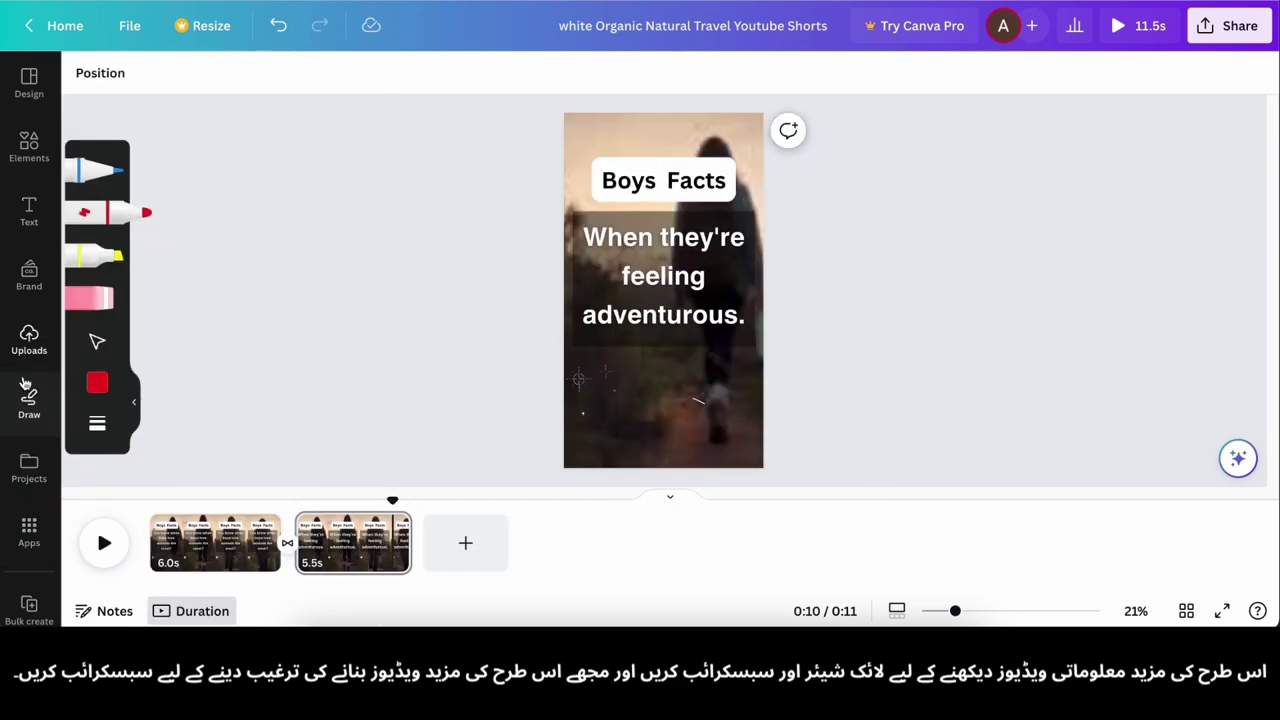
# - Clear the app search and look through the Canva apps for the bulk create tool
pyautogui.click(29, 533)
pyautogui.click(345, 83)
pyautogui.scroll(-10, 200, 330)
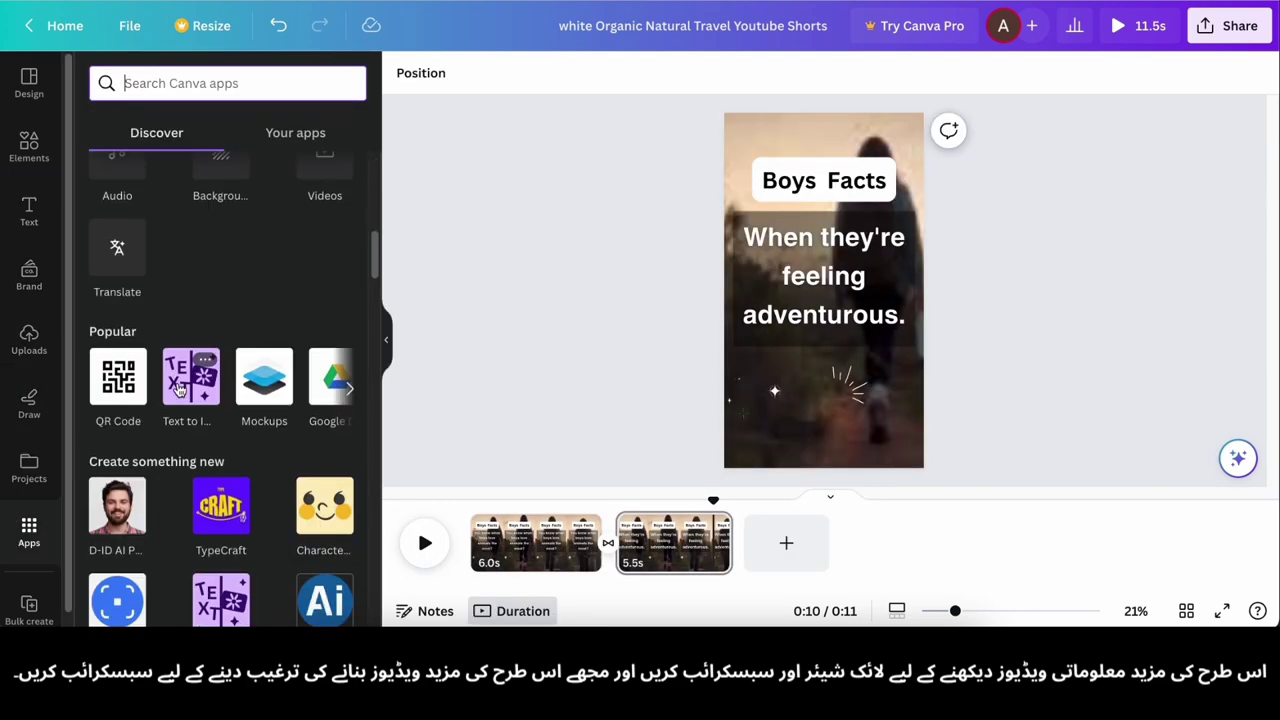
pyautogui.scroll(2, 171, 371)
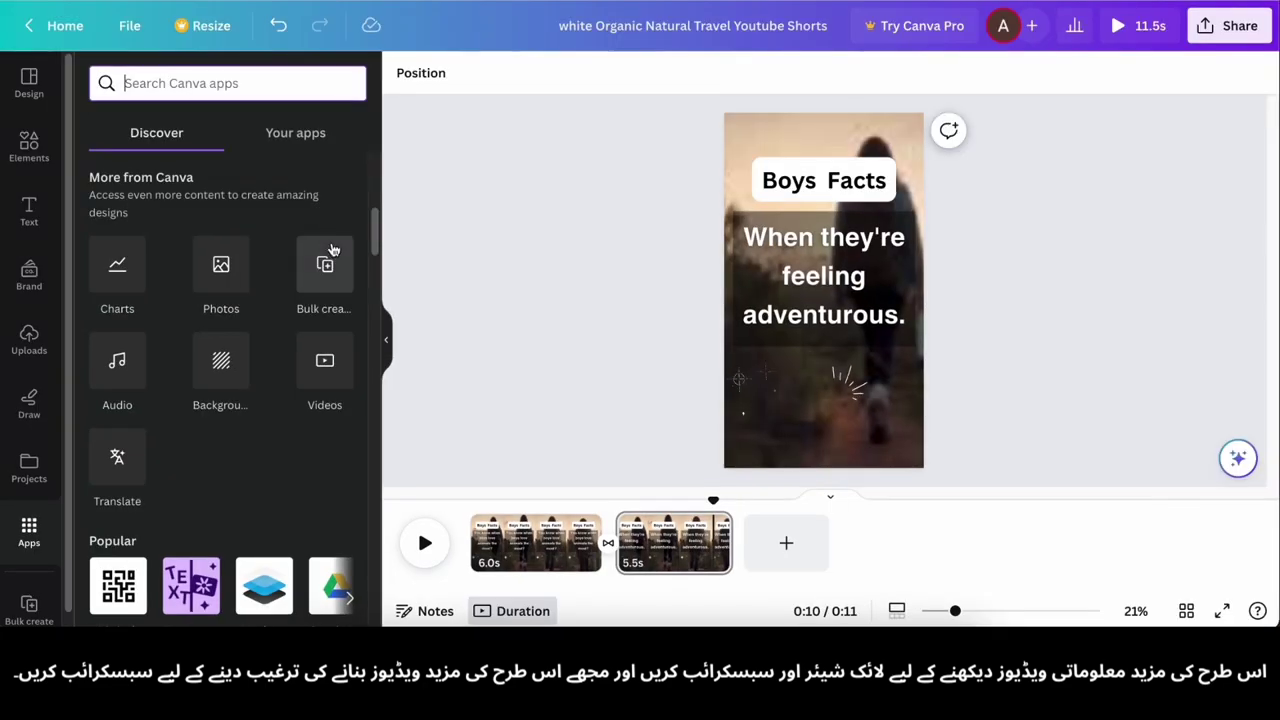
# - Duplicate the two fact pages repeatedly until the timeline holds ten pages
pyautogui.click(640, 548)
pyautogui.moveTo(470, 439); pyautogui.dragTo(726, 540)
pyautogui.moveTo(517, 479); pyautogui.dragTo(663, 470)
pyautogui.click(562, 541)
pyautogui.hotkey('ctrl', 'd')
pyautogui.hotkey('ctrl', 'd')
pyautogui.hotkey('ctrl', 'd')
pyautogui.hotkey('ctrl', 'd')
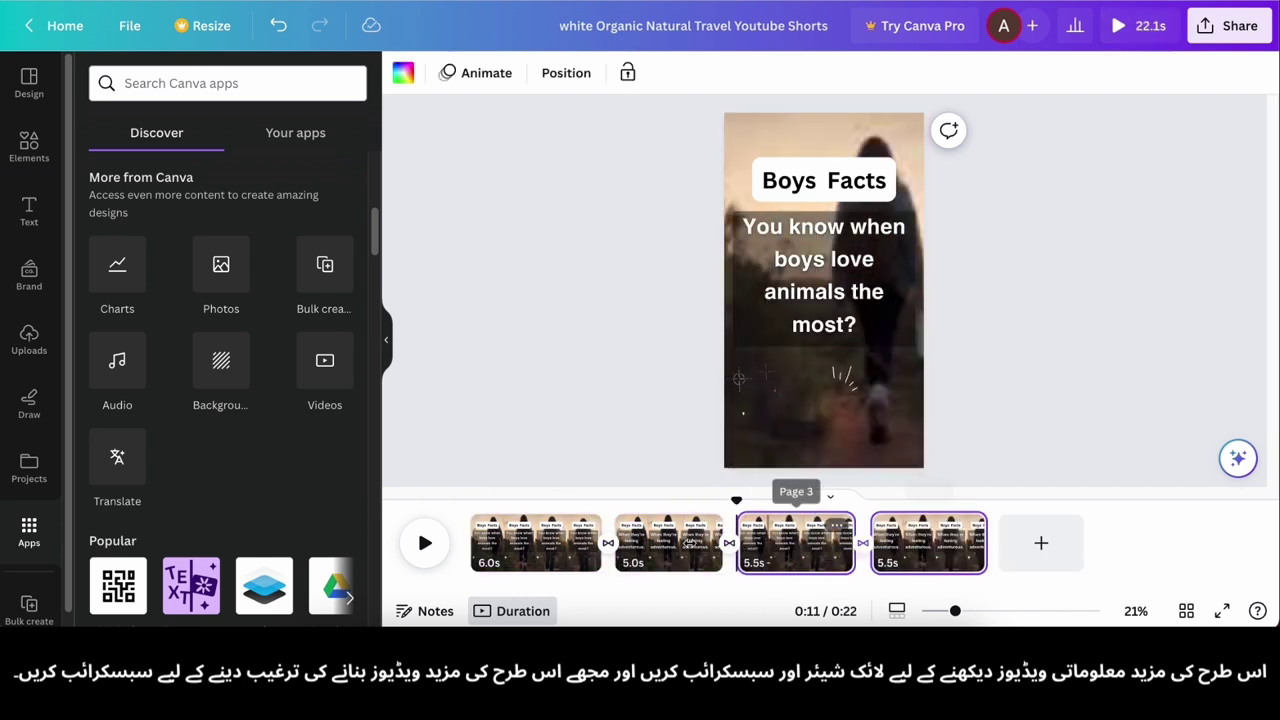
pyautogui.hscroll(-5, 771, 525)
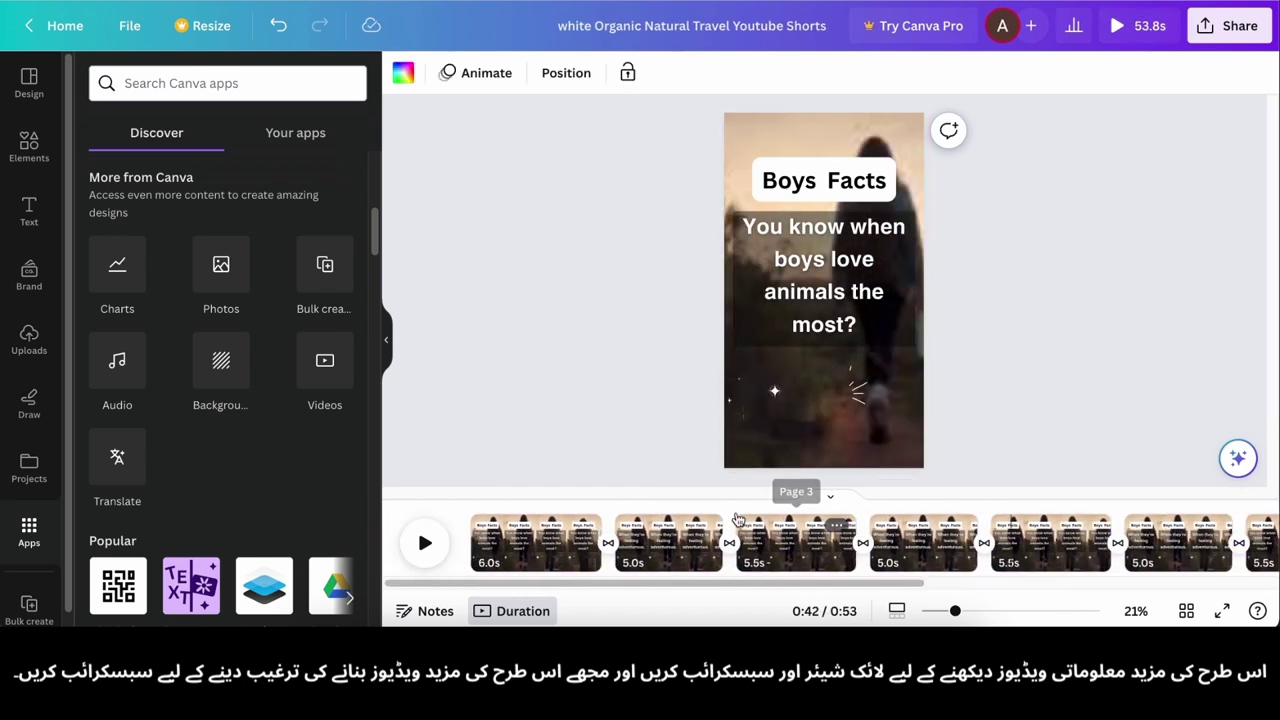
# - Select all ten pages in the timeline and duplicate the set twice to make thirty pages
pyautogui.moveTo(478, 446); pyautogui.dragTo(1158, 513)
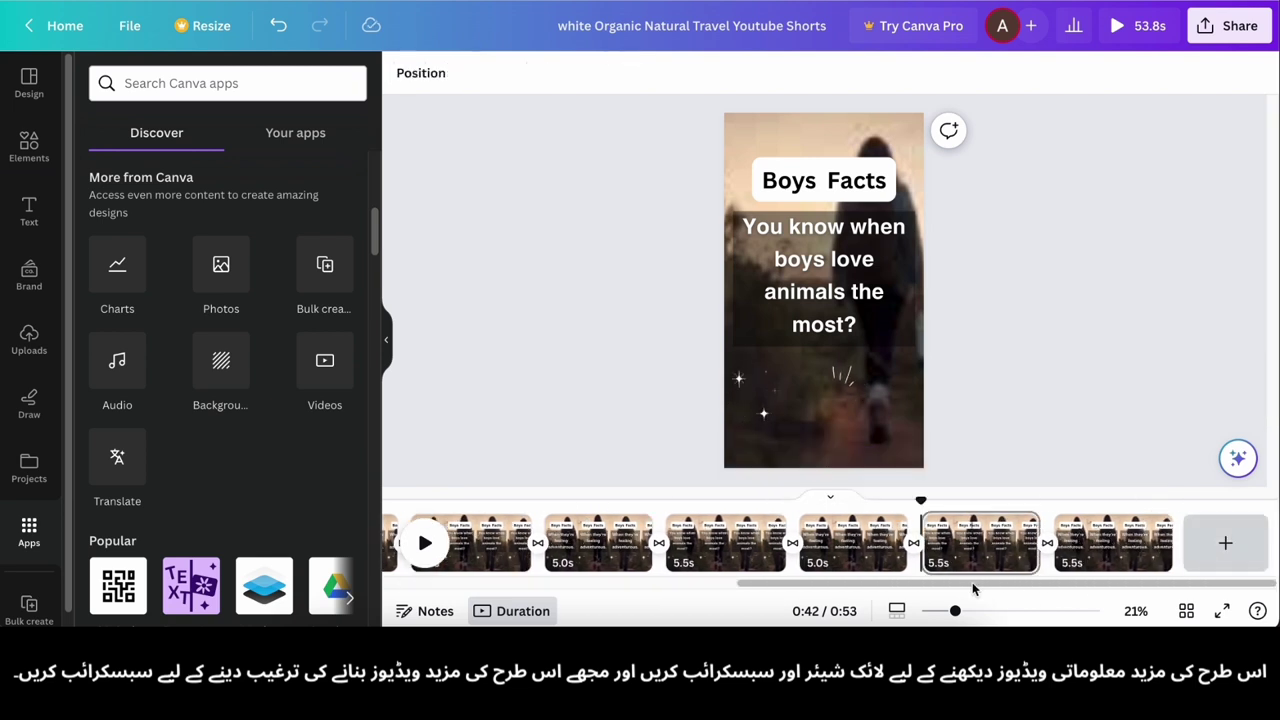
pyautogui.moveTo(972, 585); pyautogui.dragTo(620, 585)
pyautogui.click(503, 525)
pyautogui.keyDown('shift'); pyautogui.click(715, 549); pyautogui.keyUp('shift')
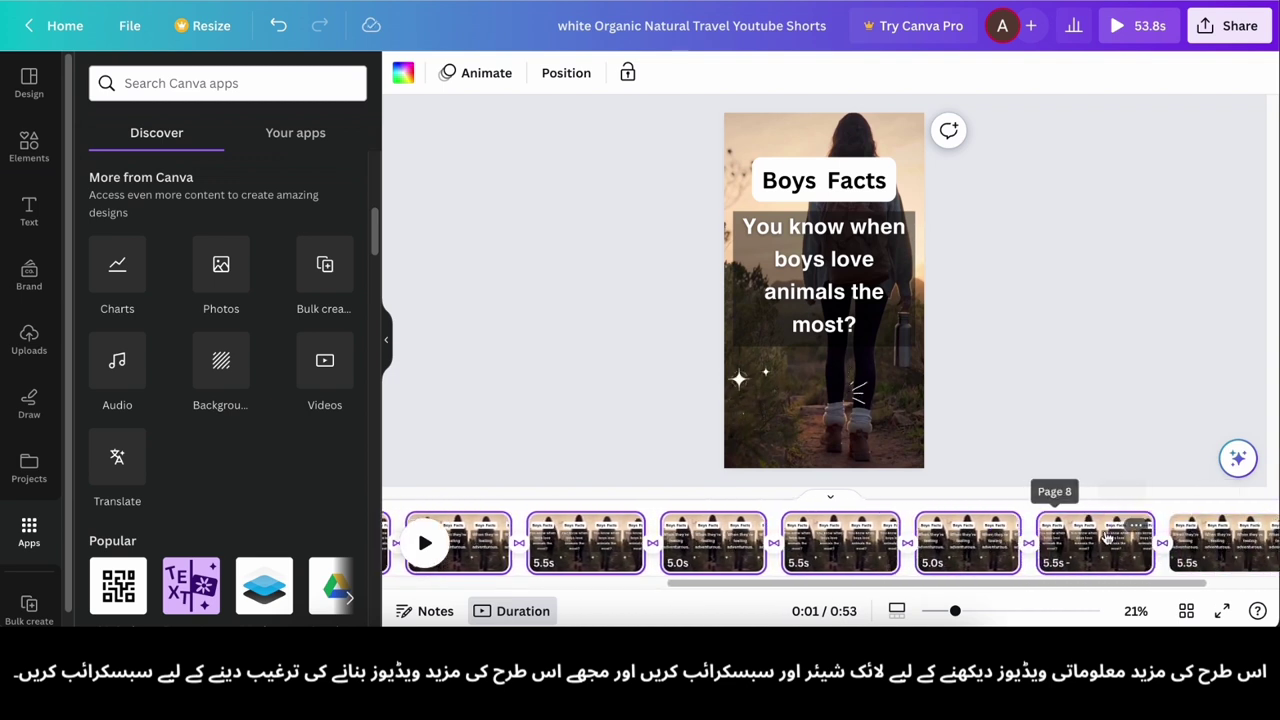
pyautogui.hotkey('ctrl', 'd')
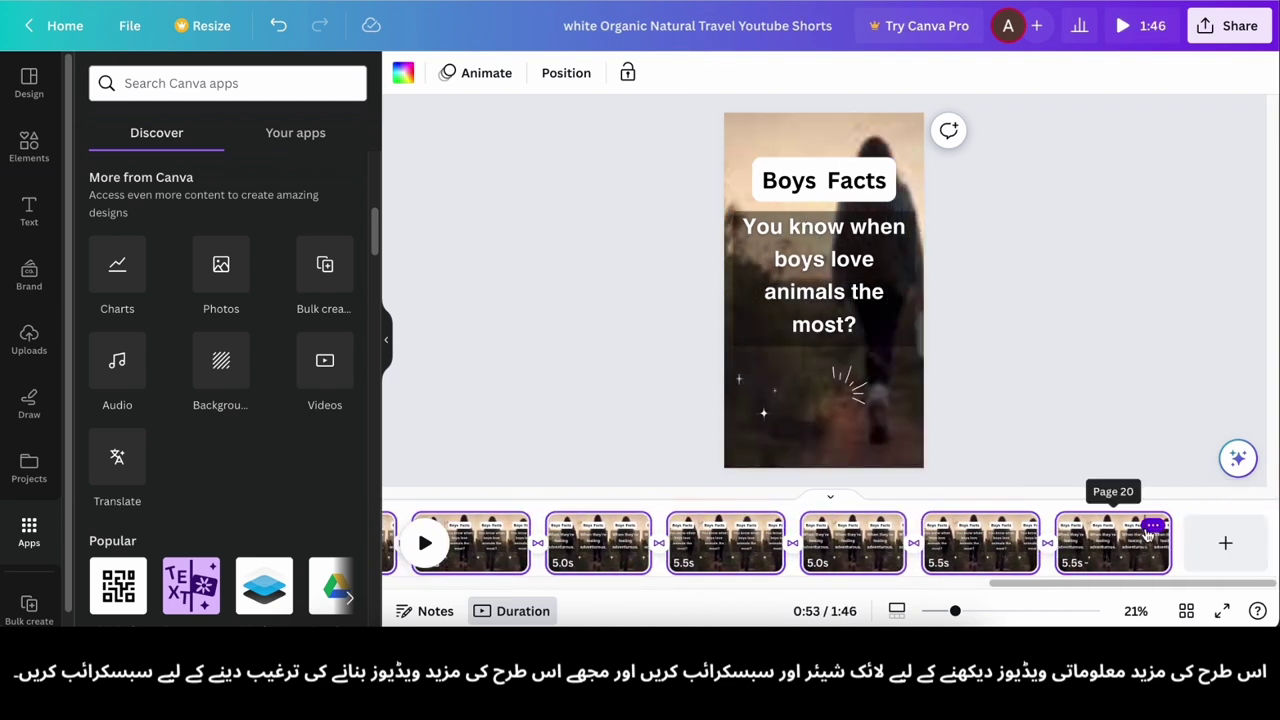
pyautogui.hscroll(-1, 1141, 540)
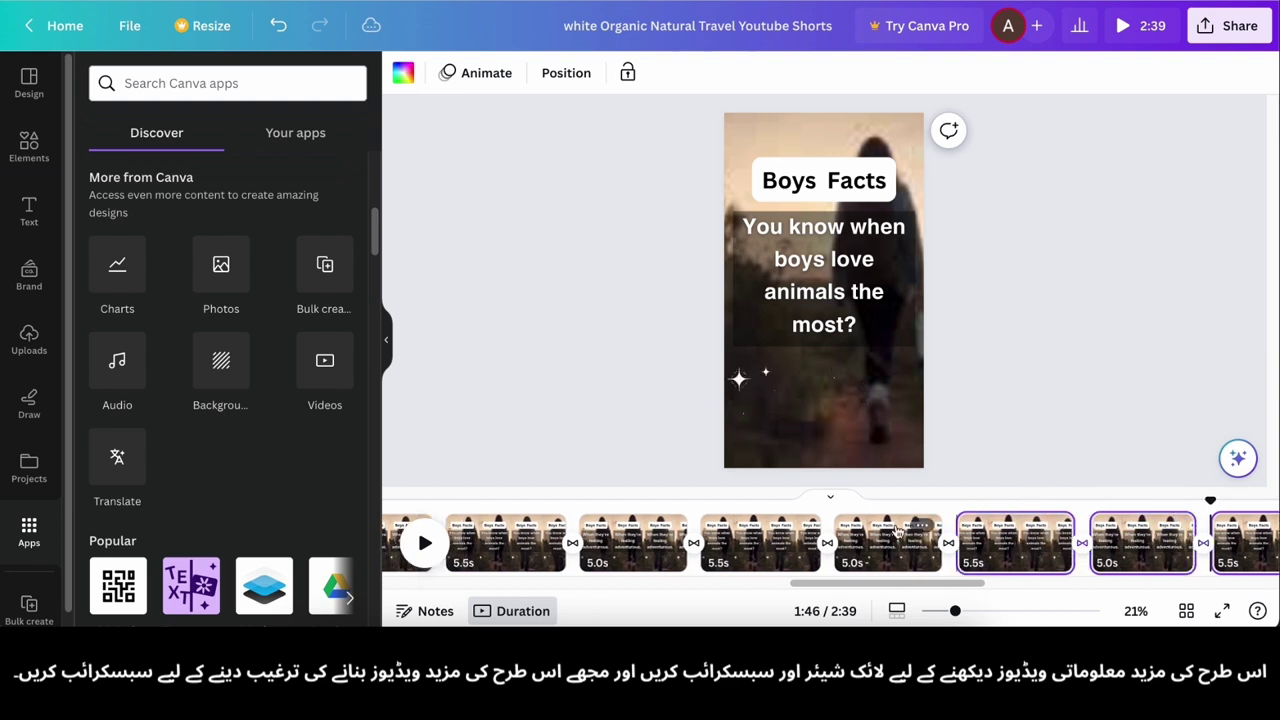
# - Extend the selection over the remaining pages and duplicate all thirty pages at once
pyautogui.keyDown('shift'); pyautogui.click(604, 538); pyautogui.keyUp('shift')
pyautogui.keyDown('shift'); pyautogui.click(497, 541); pyautogui.keyUp('shift')
pyautogui.hscroll(-2, 540, 536)
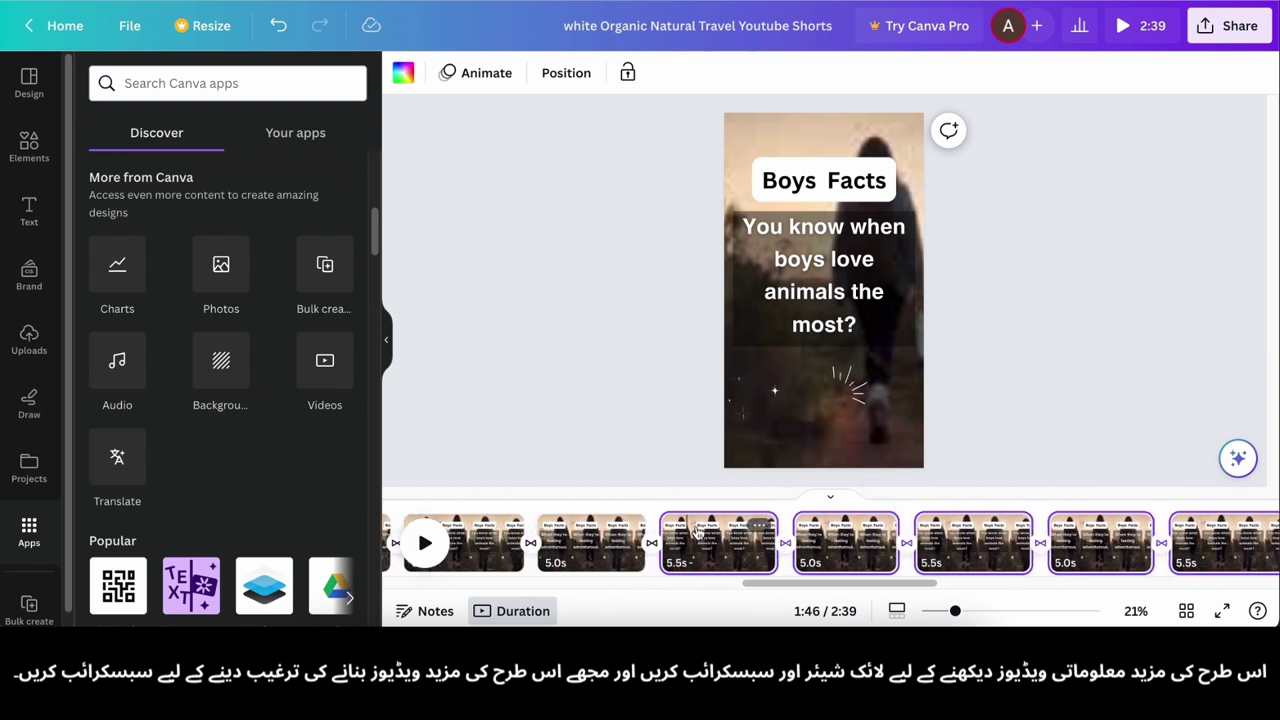
pyautogui.keyDown('shift'); pyautogui.click(581, 532); pyautogui.keyUp('shift')
pyautogui.hscroll(-2, 581, 532)
pyautogui.hscroll(-4, 530, 533)
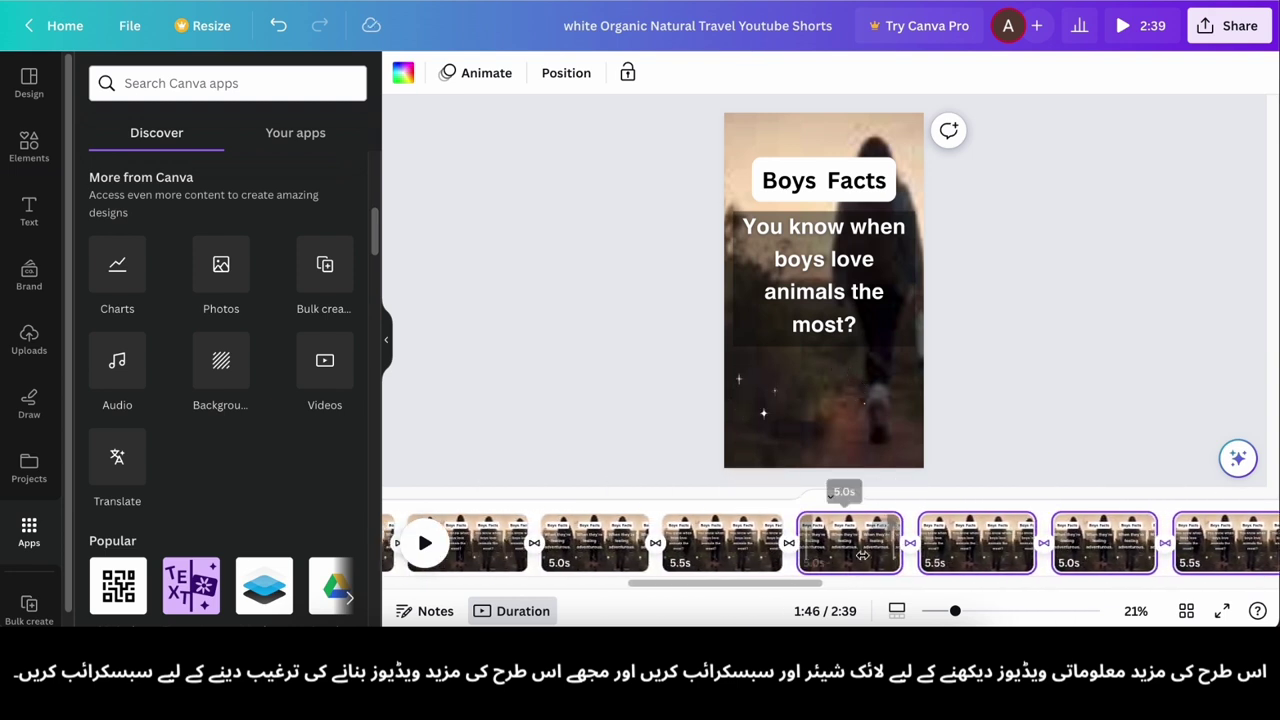
pyautogui.keyDown('shift'); pyautogui.click(680, 534); pyautogui.keyUp('shift')
pyautogui.hscroll(-2, 530, 532)
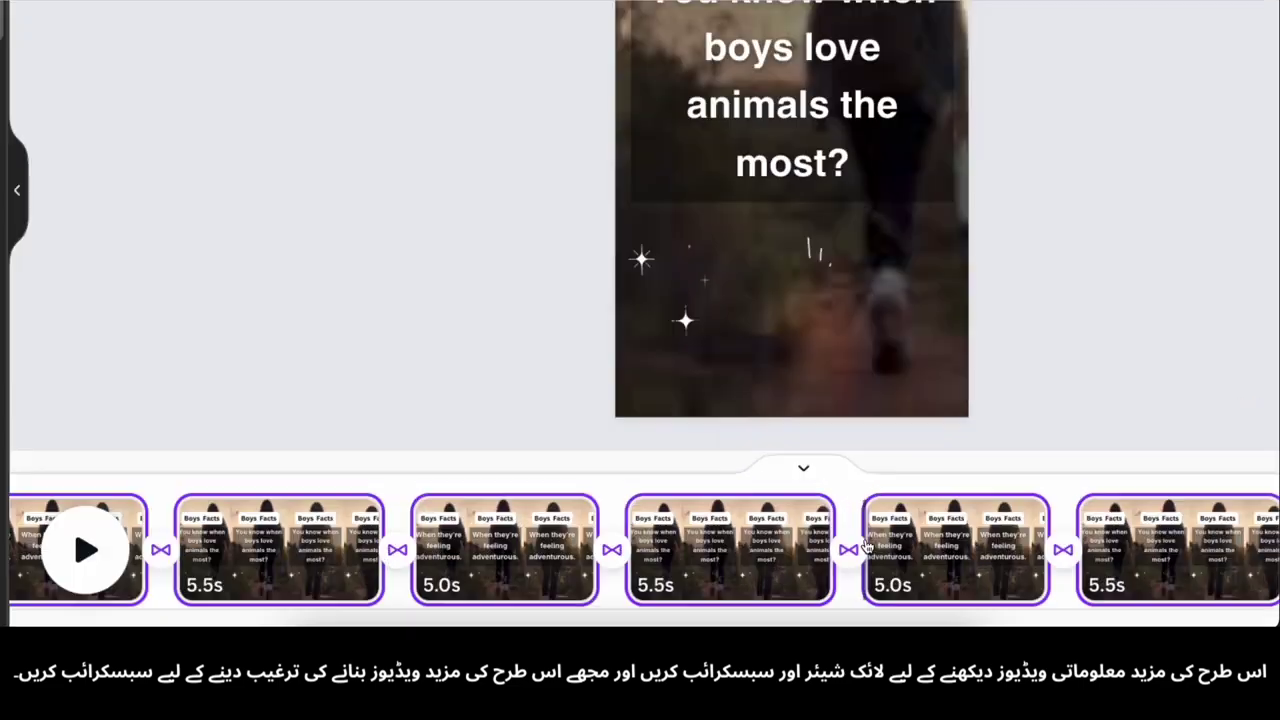
pyautogui.hscroll(5, 840, 540)
pyautogui.hscroll(-10, 795, 548)
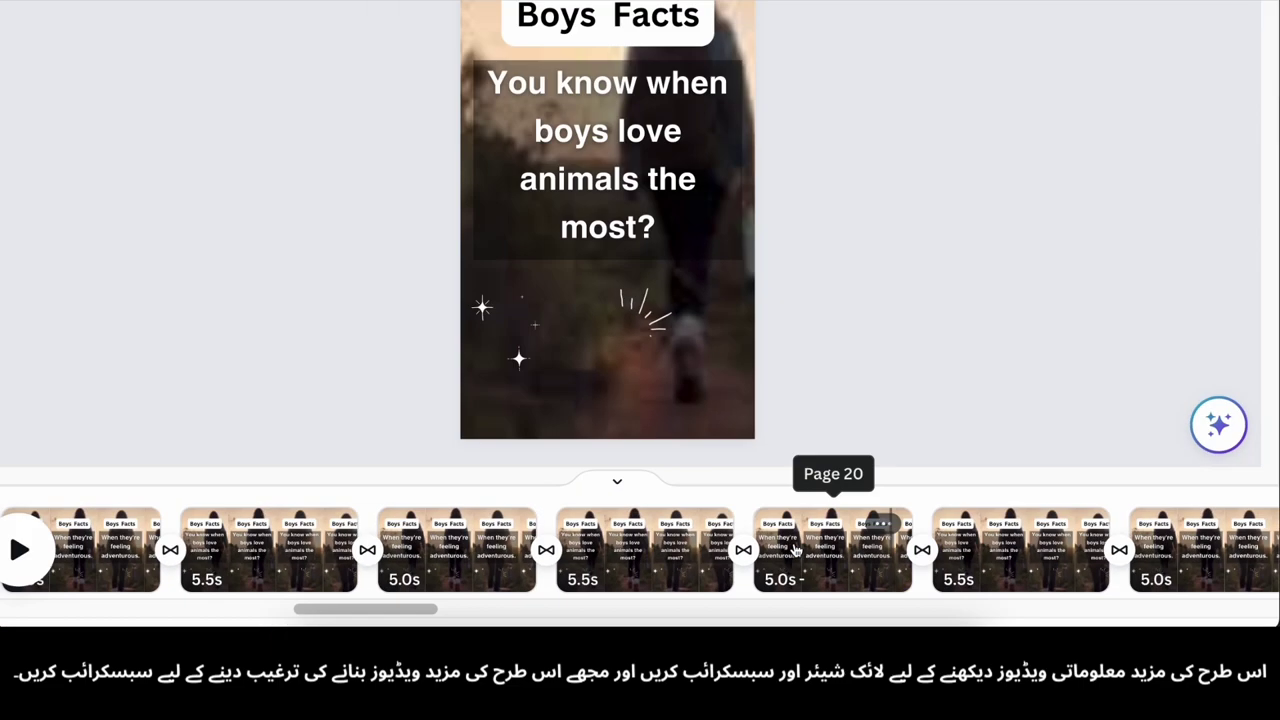
pyautogui.hscroll(-10, 795, 548)
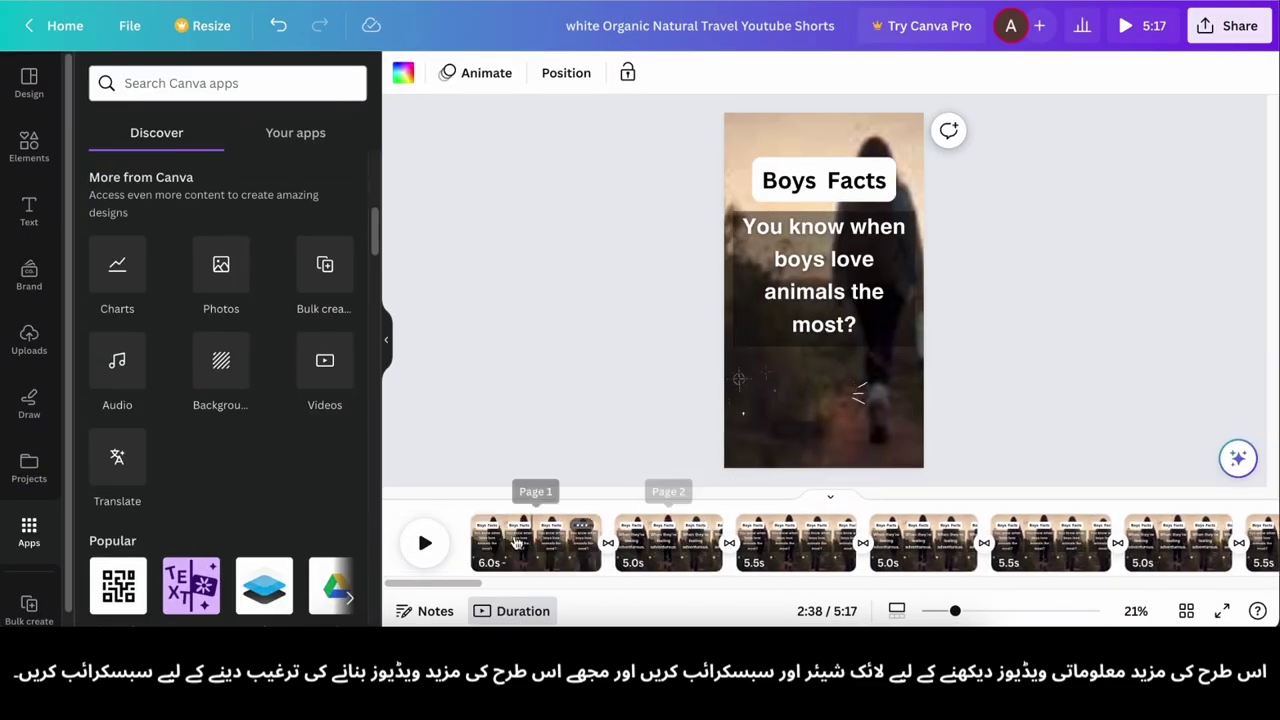
# - Change the title on the third page to "Girl Facts"
pyautogui.click(517, 541)
pyautogui.click(665, 541)
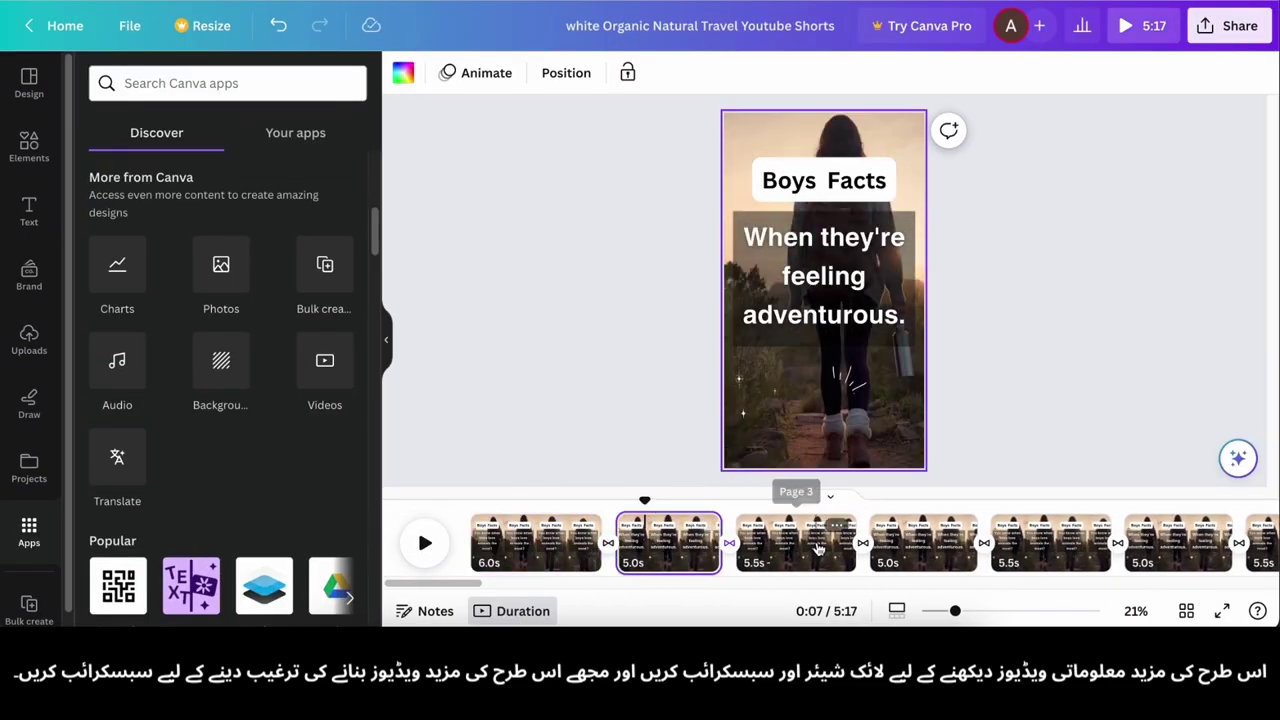
pyautogui.click(800, 541)
pyautogui.doubleClick(820, 180)
pyautogui.write('Girl Facts')
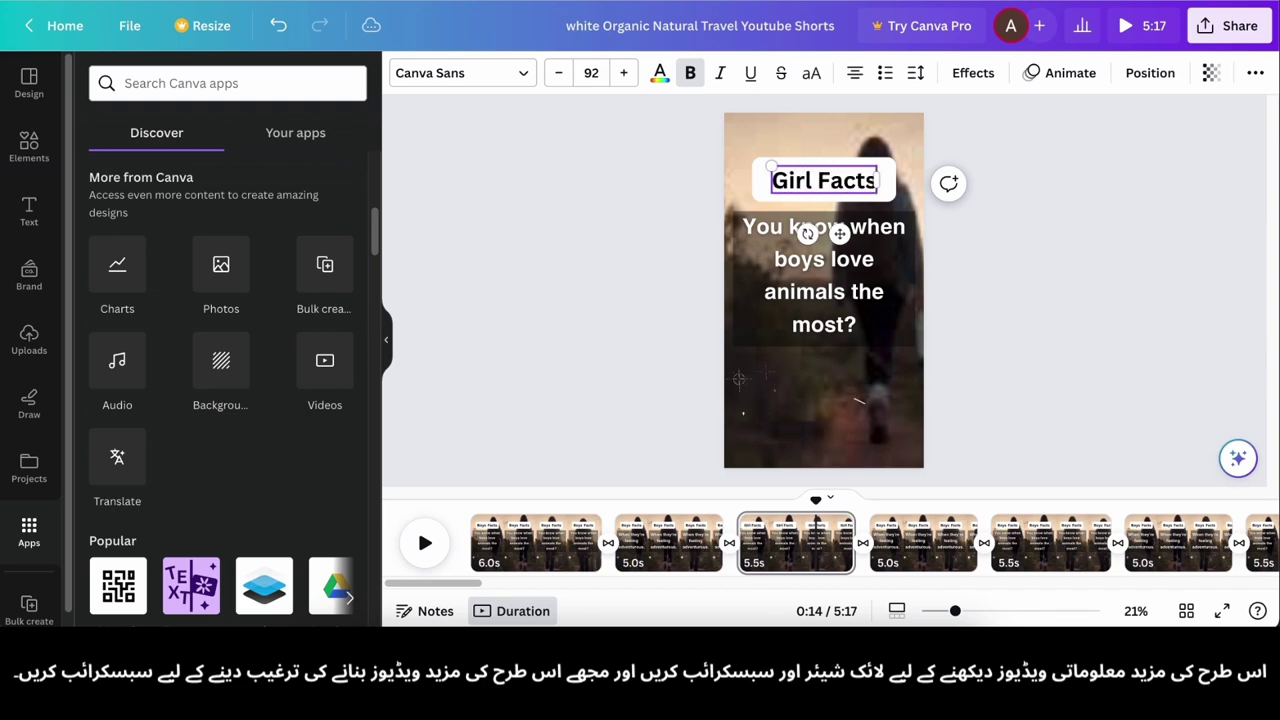
pyautogui.click(617, 384)
# - Copy the girls' question from the note and replace page 3's body text with "You know when girls love animals the most?"
pyautogui.click(503, 645)
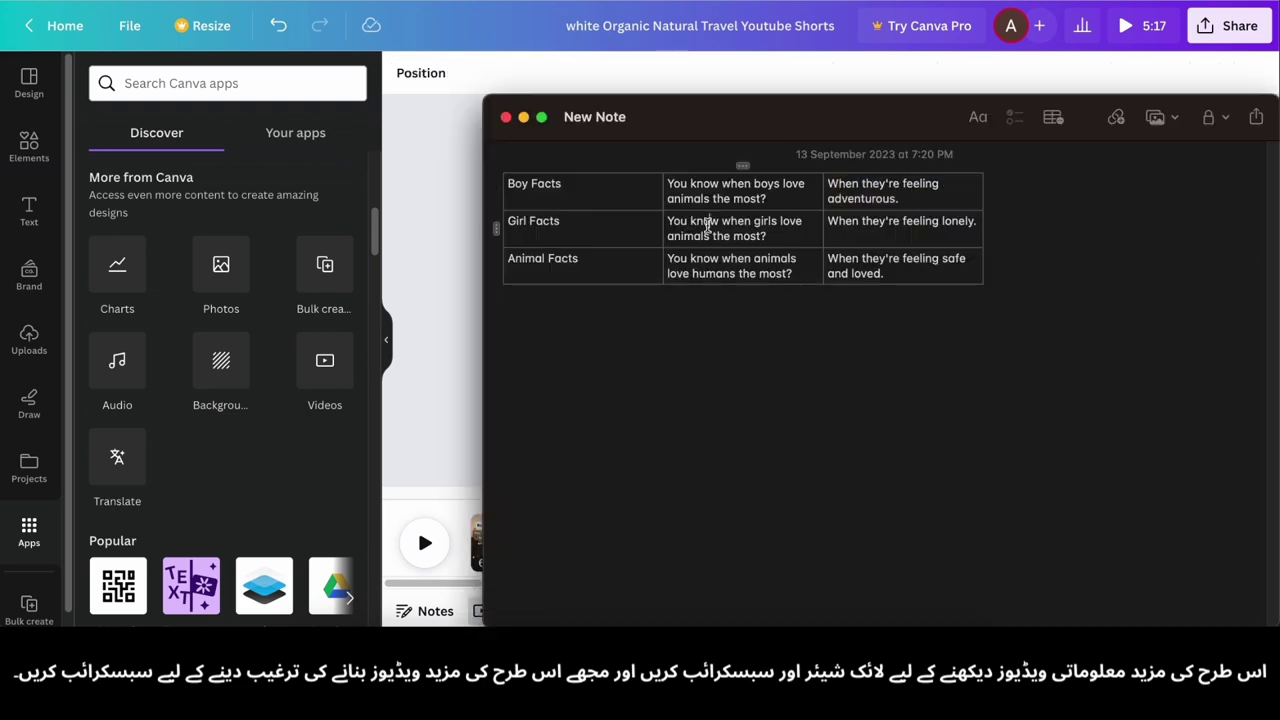
pyautogui.tripleClick(707, 227)
pyautogui.press('super+c')
pyautogui.click(524, 117)
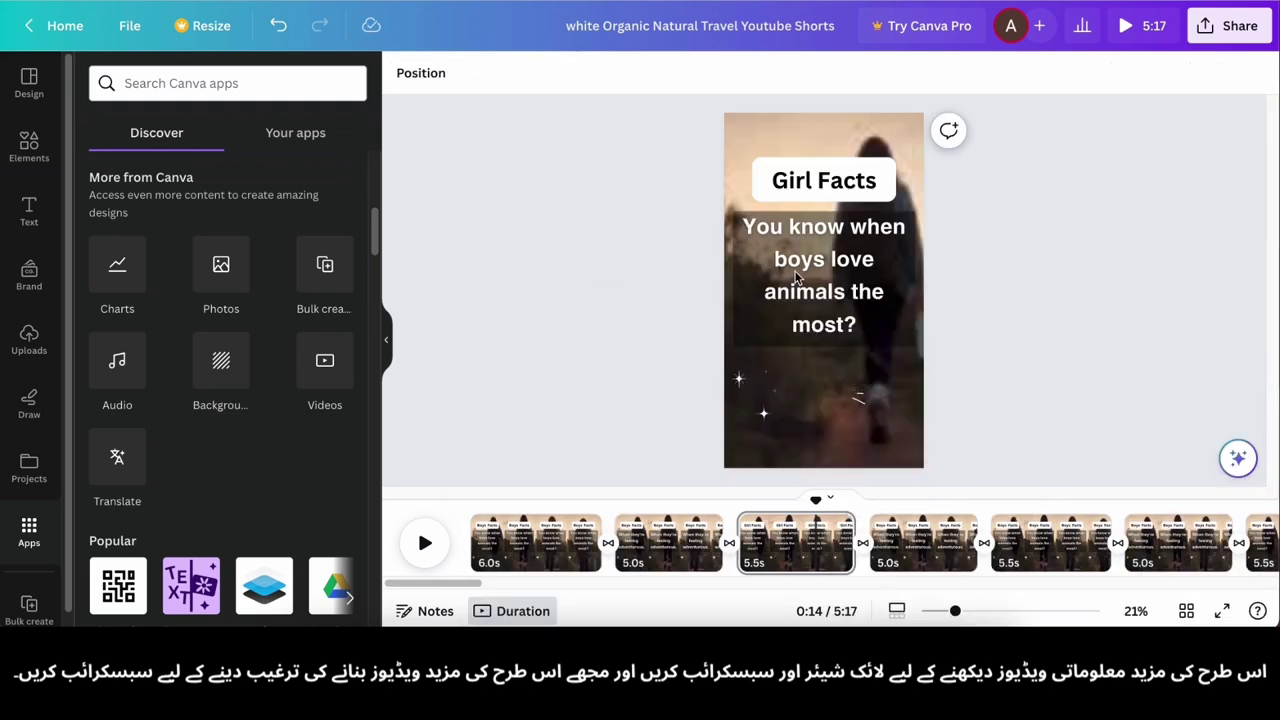
pyautogui.doubleClick(798, 277)
pyautogui.press('super+v')
pyautogui.click(1023, 340)
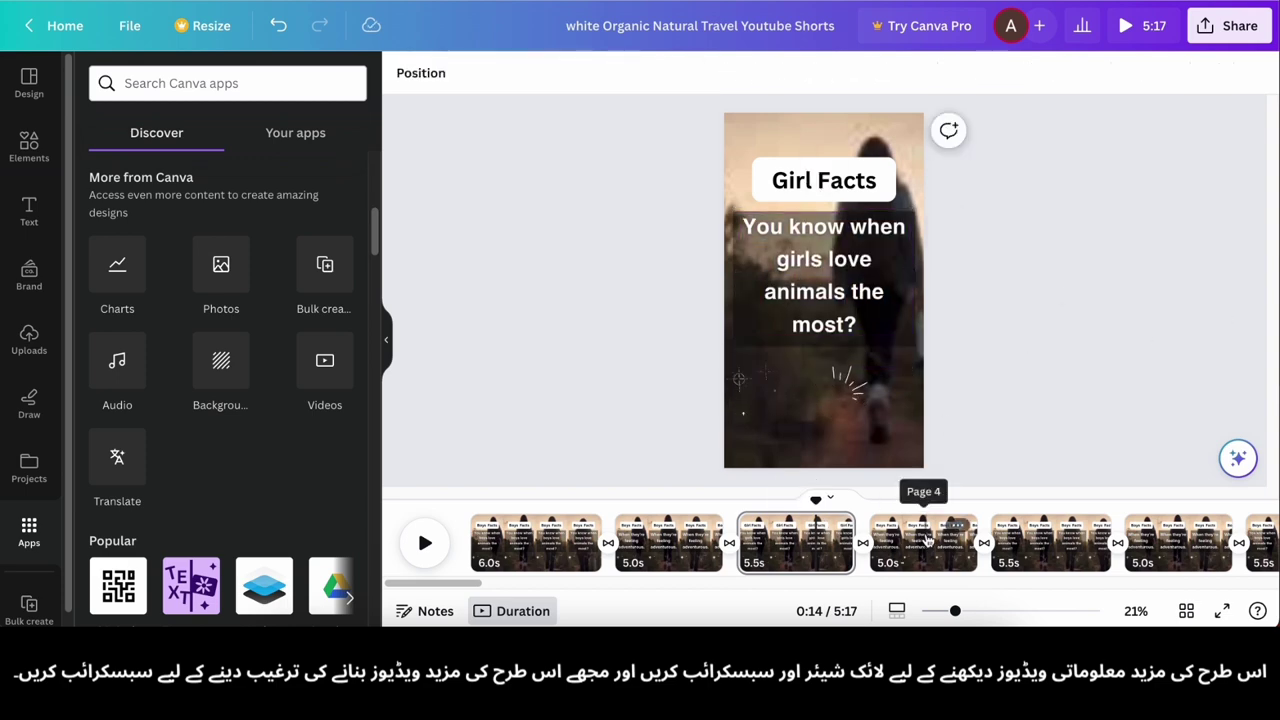
# - Replace the fourth page's body text with the girls' answer from the note, "When they're feeling lonely."
pyautogui.click(923, 540)
pyautogui.click(895, 655)
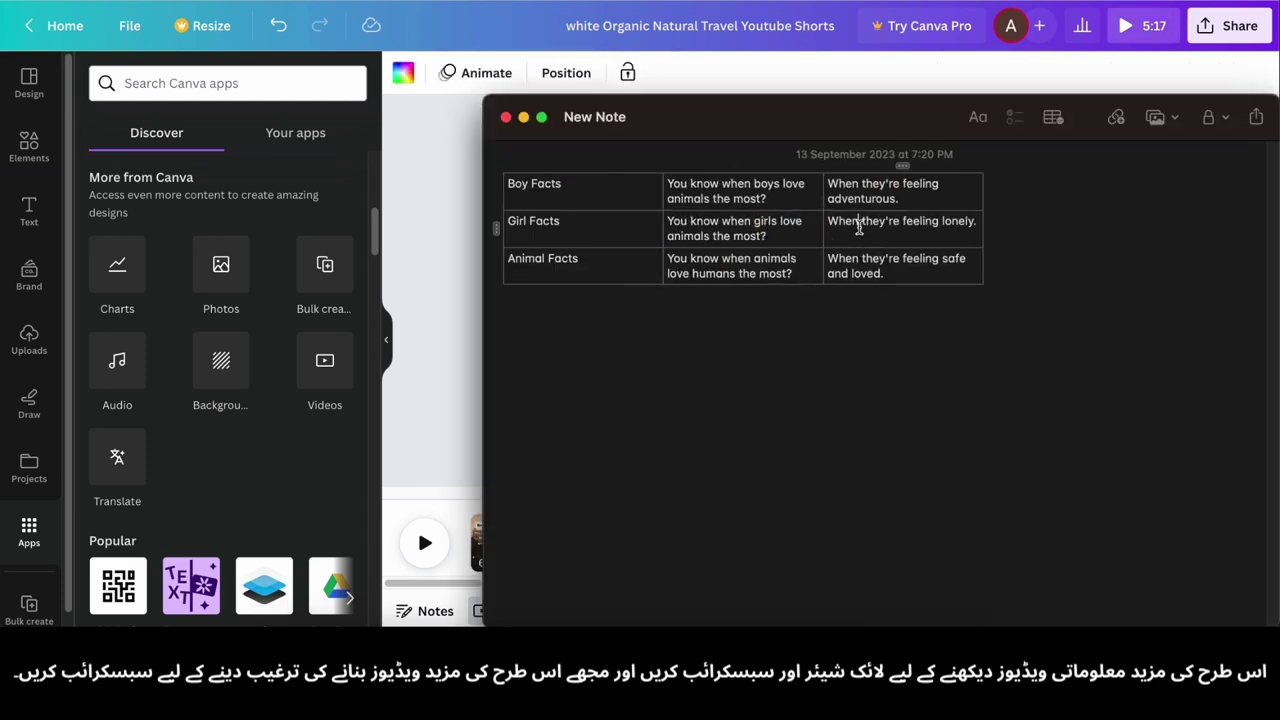
pyautogui.click(523, 117)
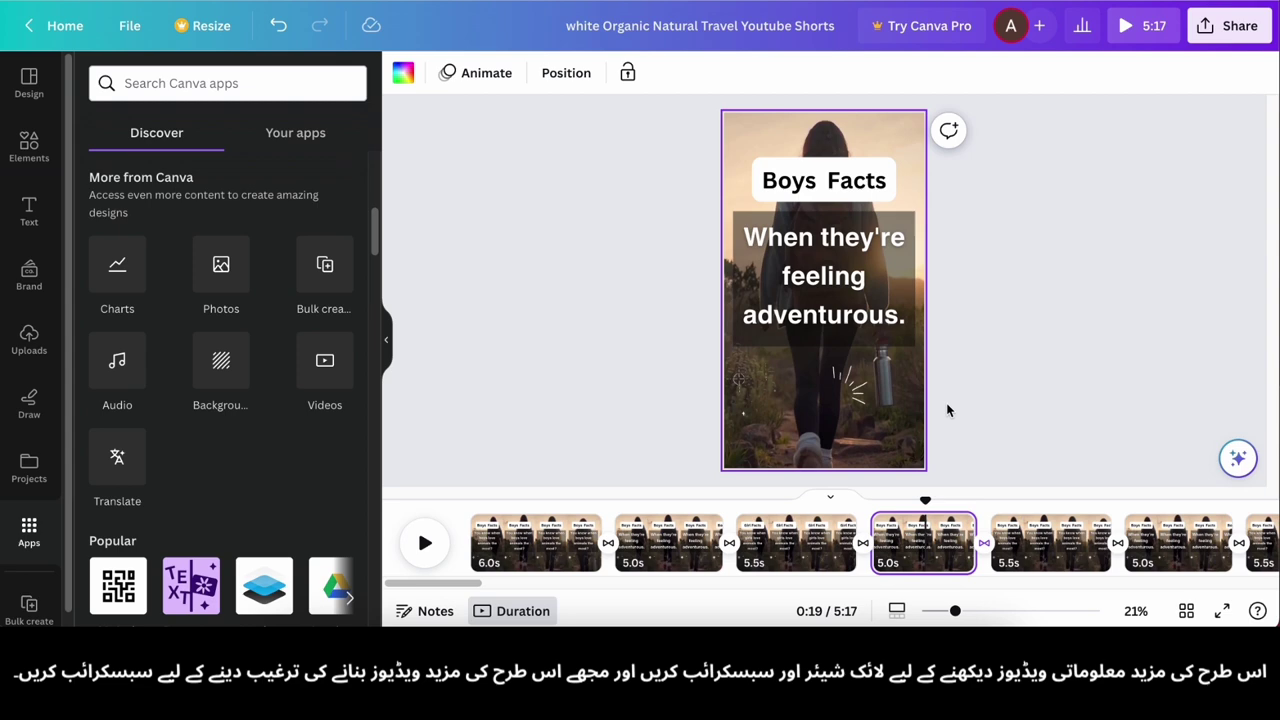
pyautogui.click(831, 313)
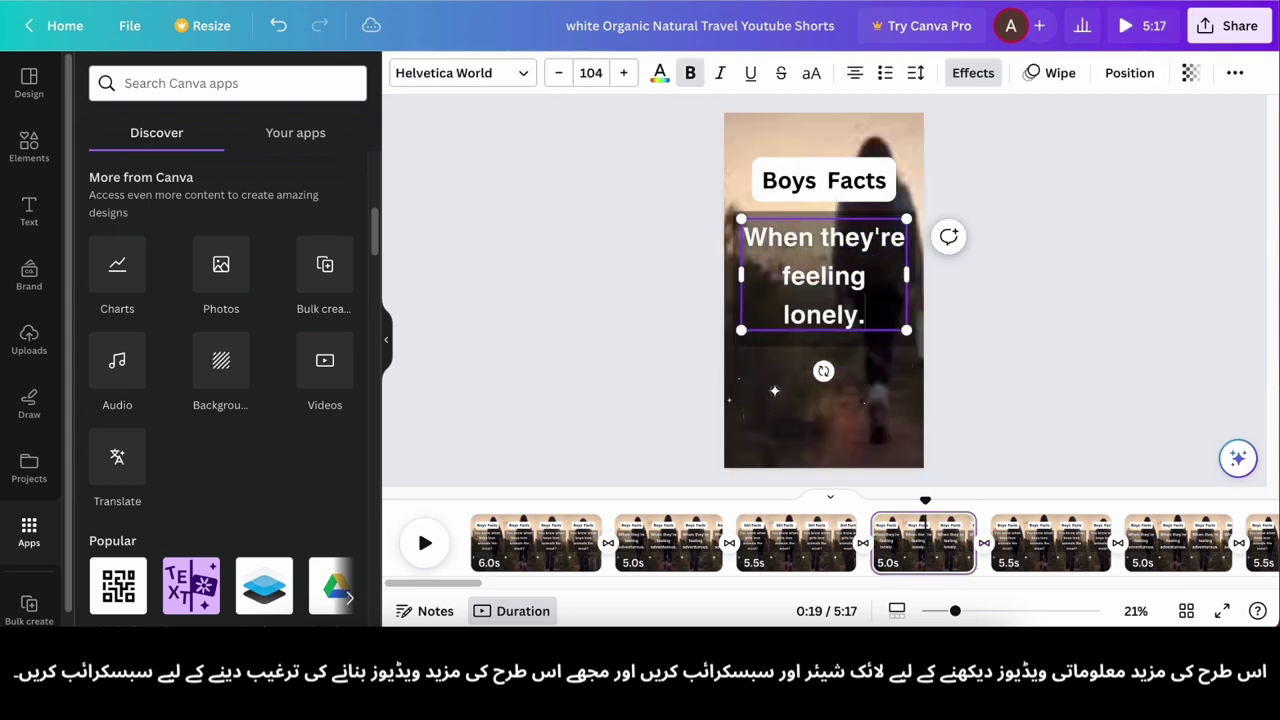
pyautogui.click(970, 457)
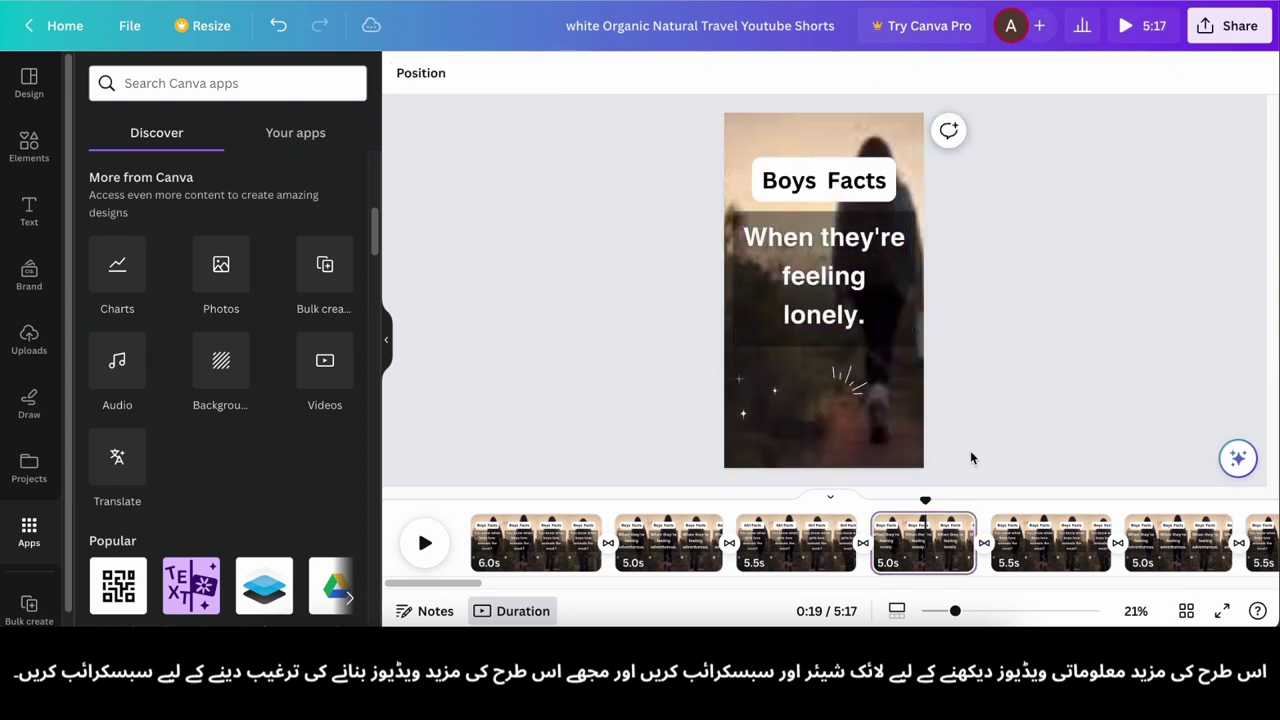
# - Check the animal row in the note and change the fifth page's title to "Animal Facts"
pyautogui.click(1012, 540)
pyautogui.doubleClick(851, 178)
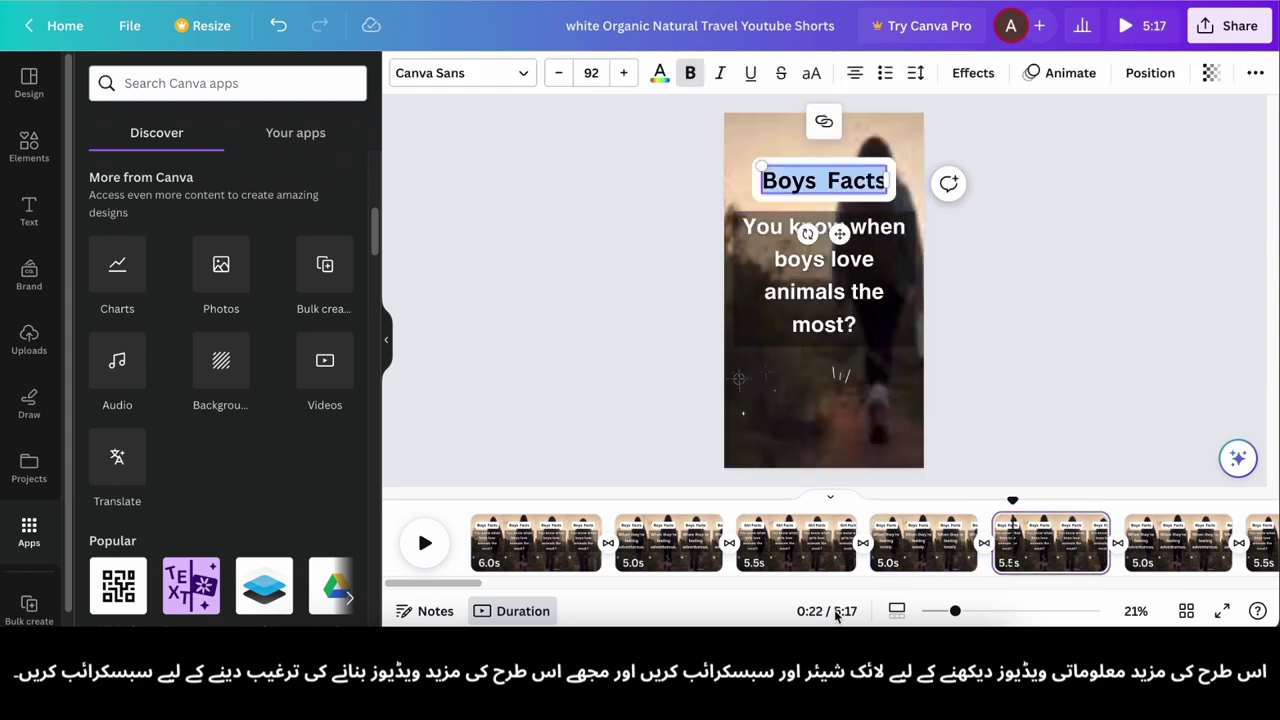
pyautogui.click(925, 645)
pyautogui.click(559, 262)
pyautogui.tripleClick(733, 264)
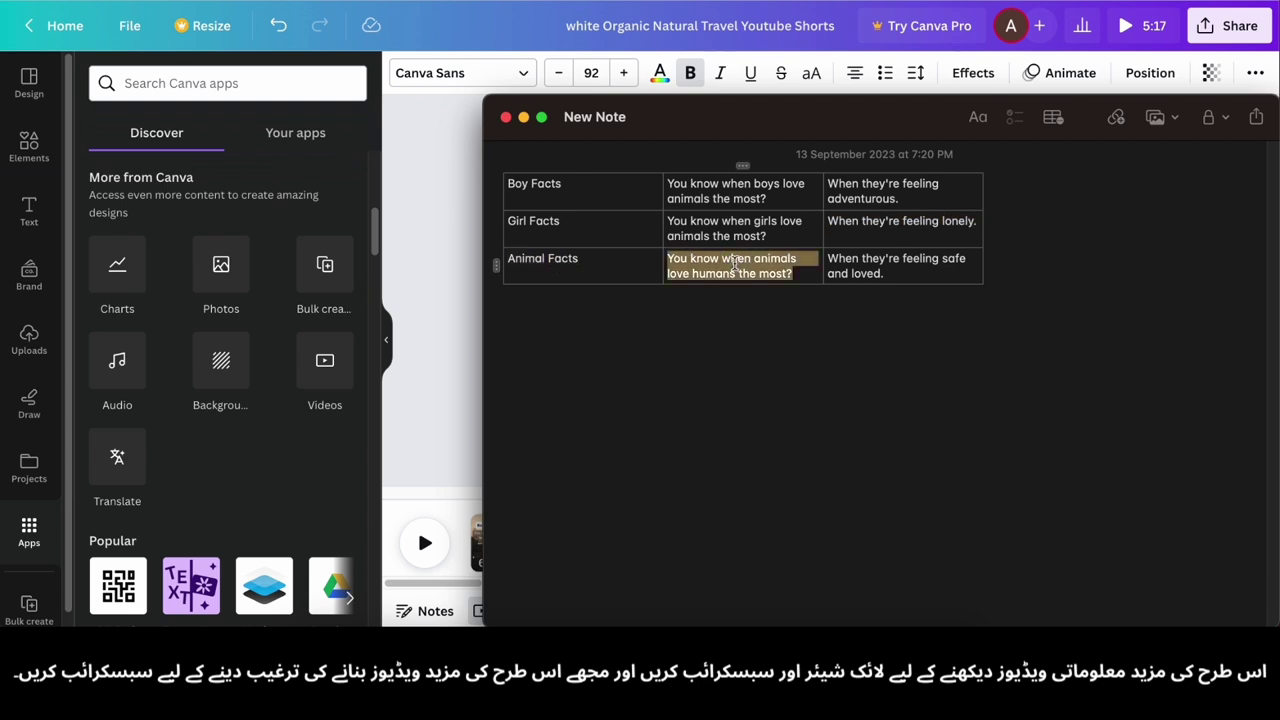
pyautogui.press('super+Tab')
pyautogui.write('An')
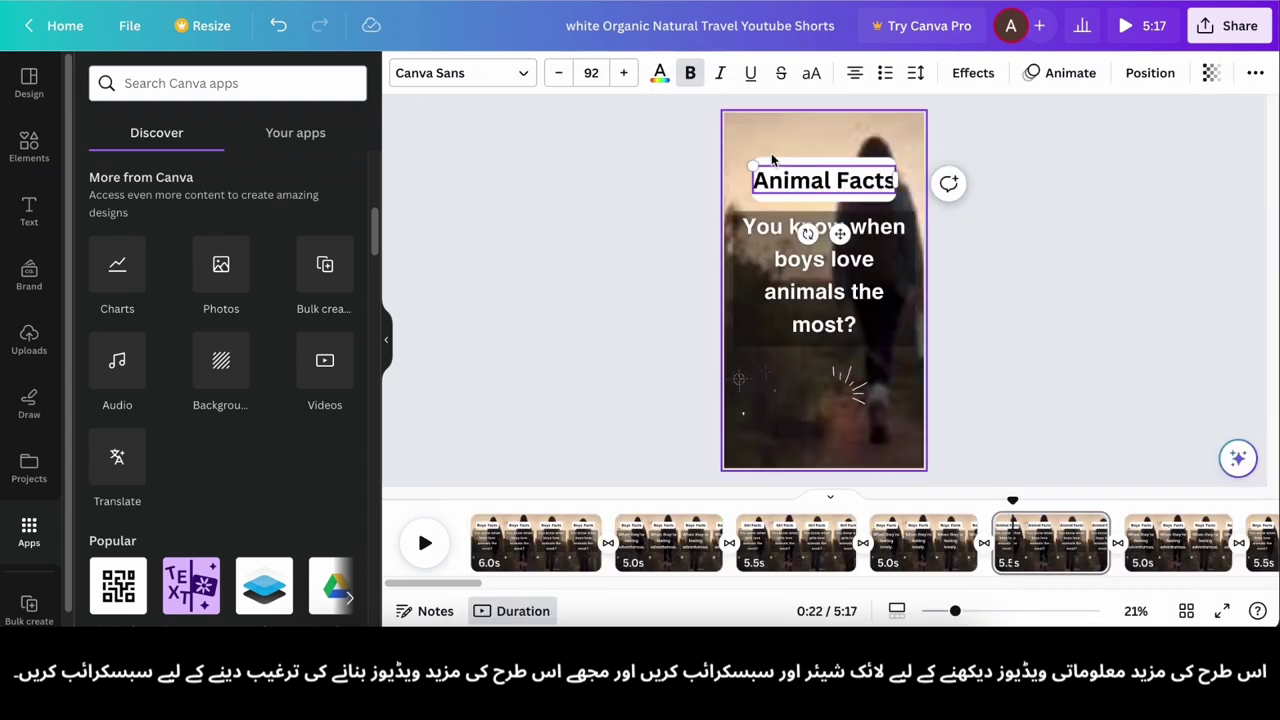
# - Shorten the fifth page's title to "Animal Fact" and replace its body text with "You know when animals love humans the most?"
pyautogui.moveTo(753, 166); pyautogui.dragTo(763, 169)
pyautogui.moveTo(841, 233); pyautogui.dragTo(834, 232)
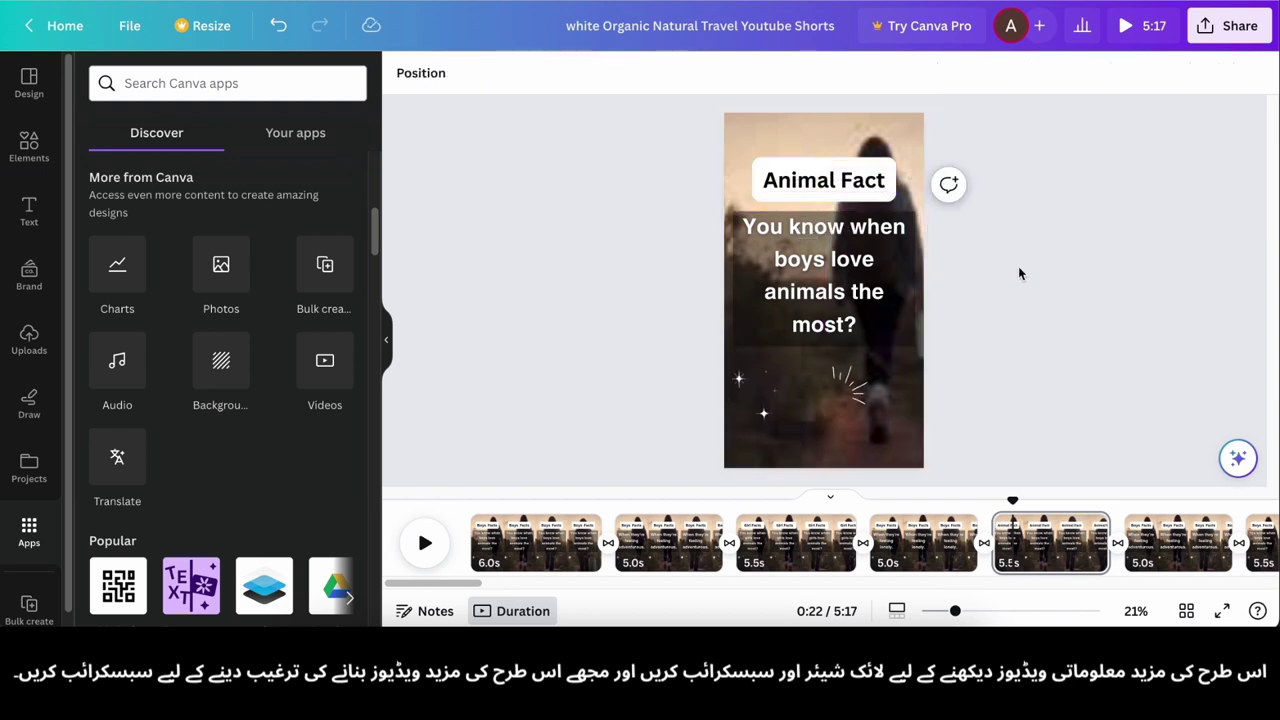
pyautogui.click(824, 300)
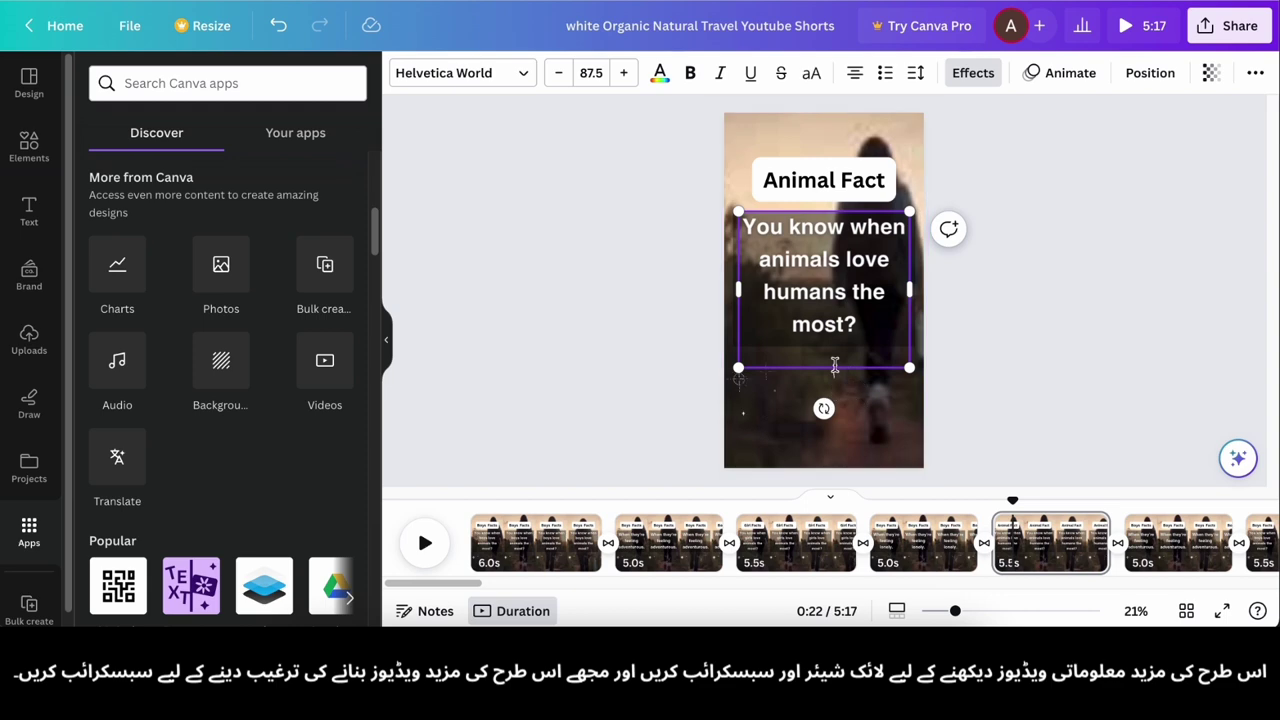
pyautogui.click(1047, 347)
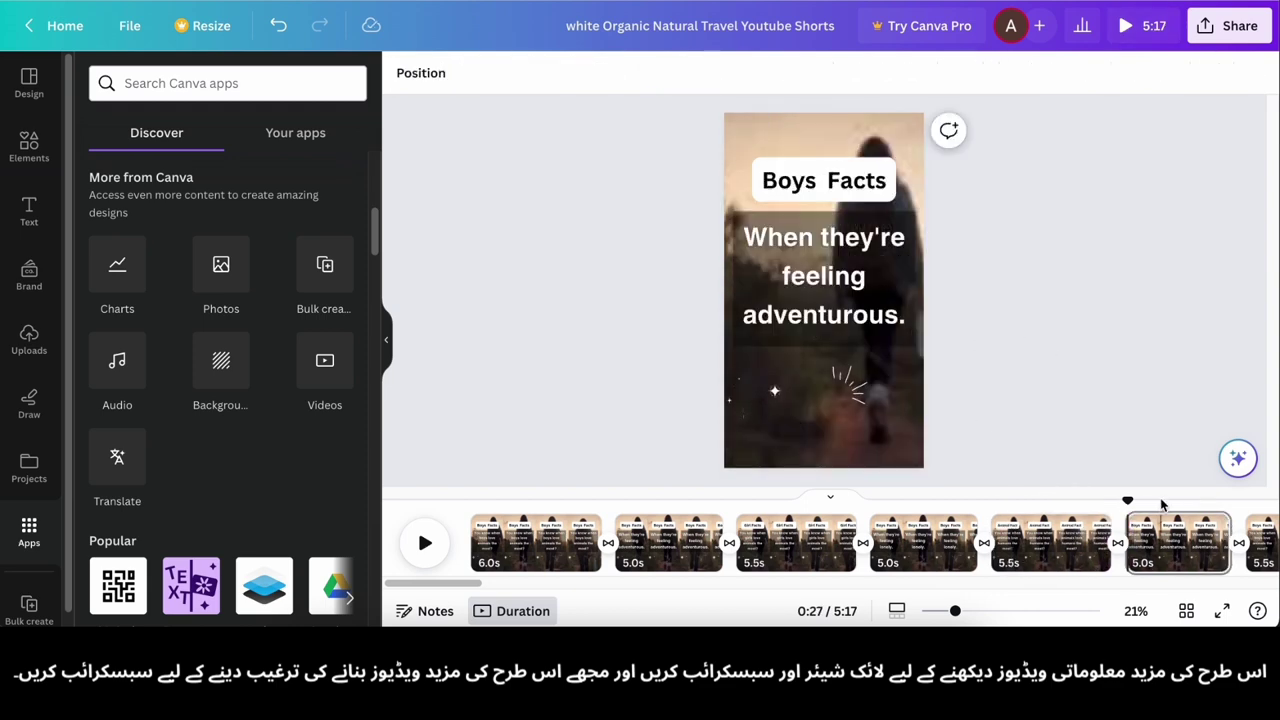
# - Change the fourth page's title to "Girl Facts"
pyautogui.click(1168, 539)
pyautogui.doubleClick(822, 278)
pyautogui.click(655, 545)
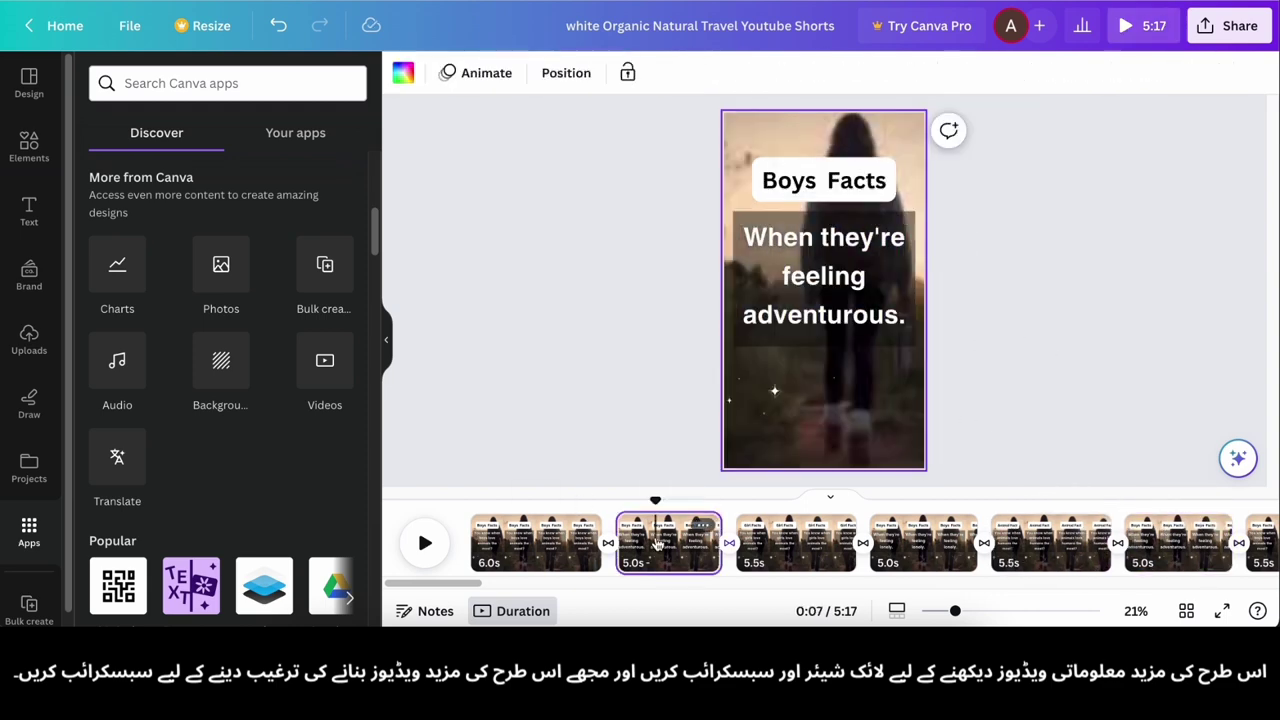
pyautogui.click(753, 545)
pyautogui.click(948, 549)
pyautogui.click(949, 548)
pyautogui.doubleClick(789, 181)
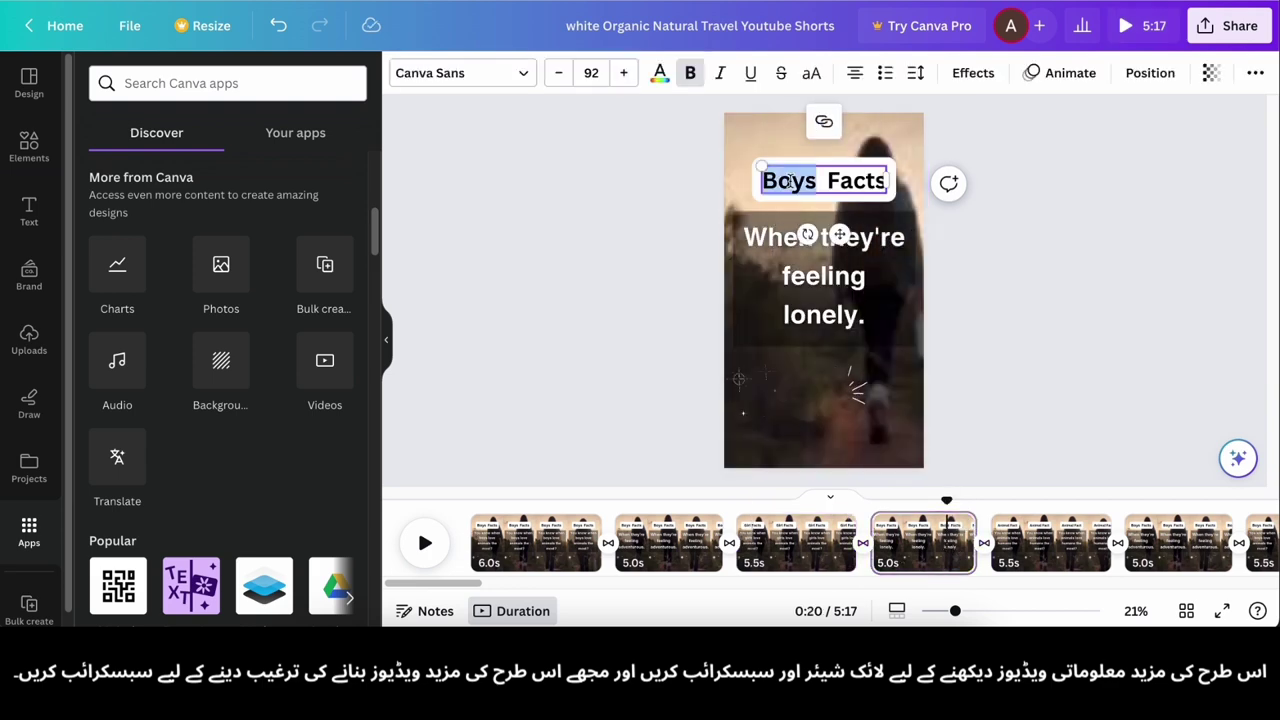
pyautogui.write('Girl')
pyautogui.click(1037, 351)
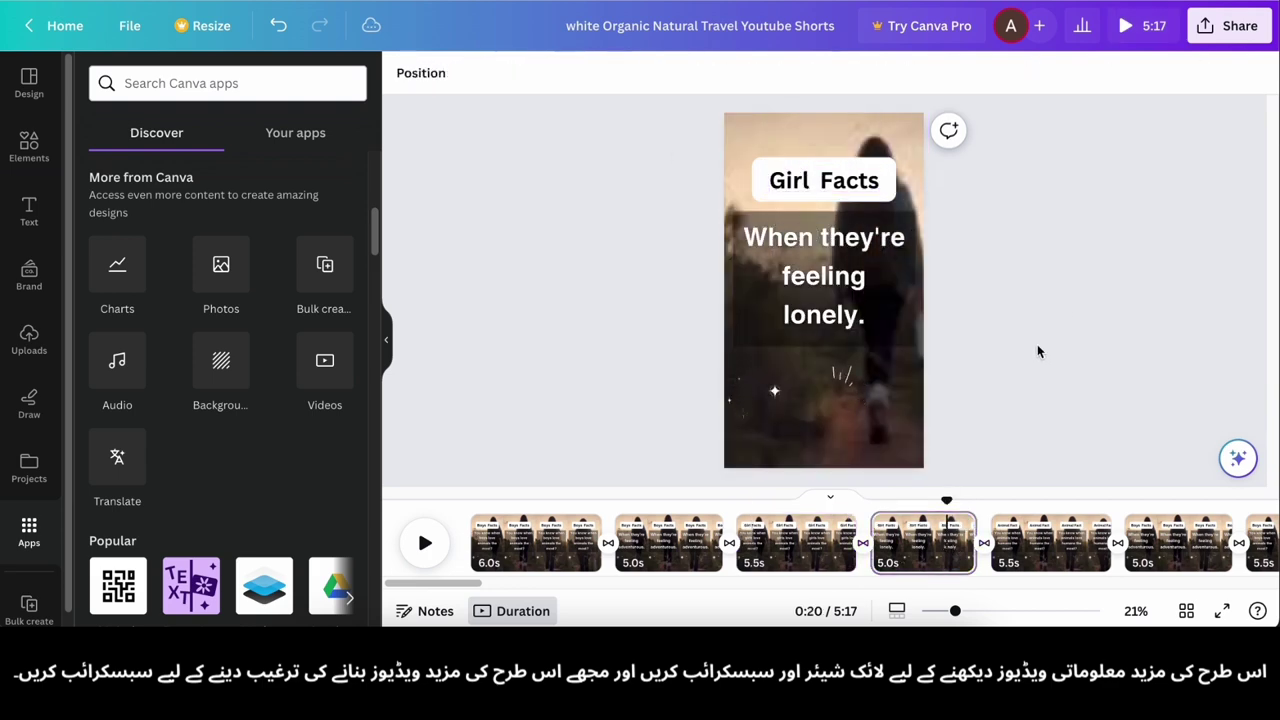
# - Copy the animal answer from the note and replace the sixth page's body text with "When they're feeling safe and loved."
pyautogui.click(1043, 556)
pyautogui.click(1166, 549)
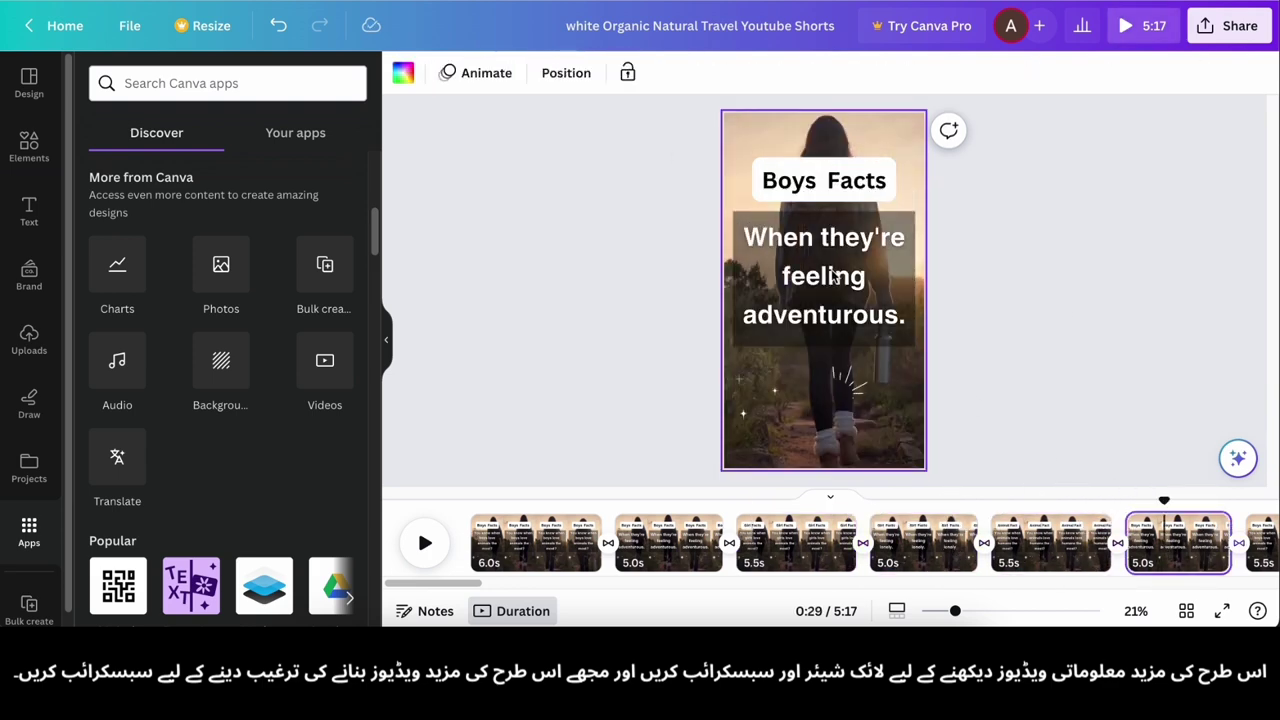
pyautogui.doubleClick(829, 279)
pyautogui.press('super+Tab')
pyautogui.tripleClick(884, 262)
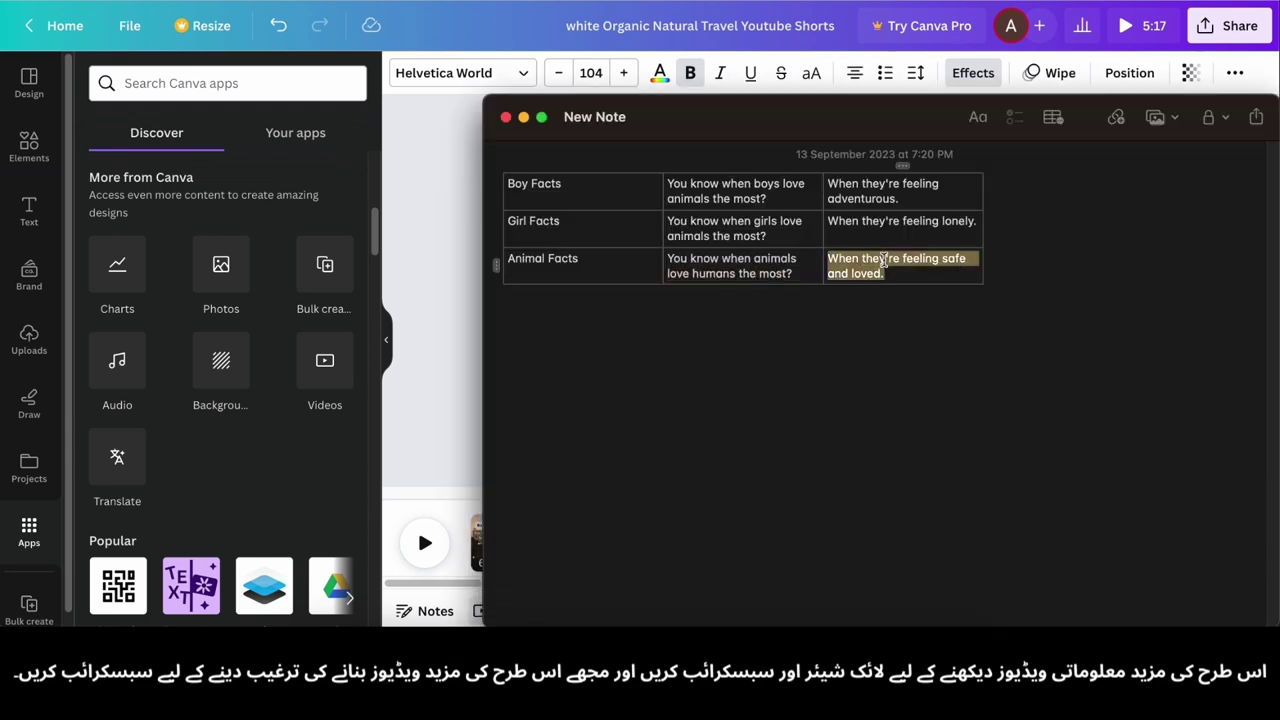
pyautogui.press('super+c')
pyautogui.press('super+Tab')
pyautogui.press('super+v')
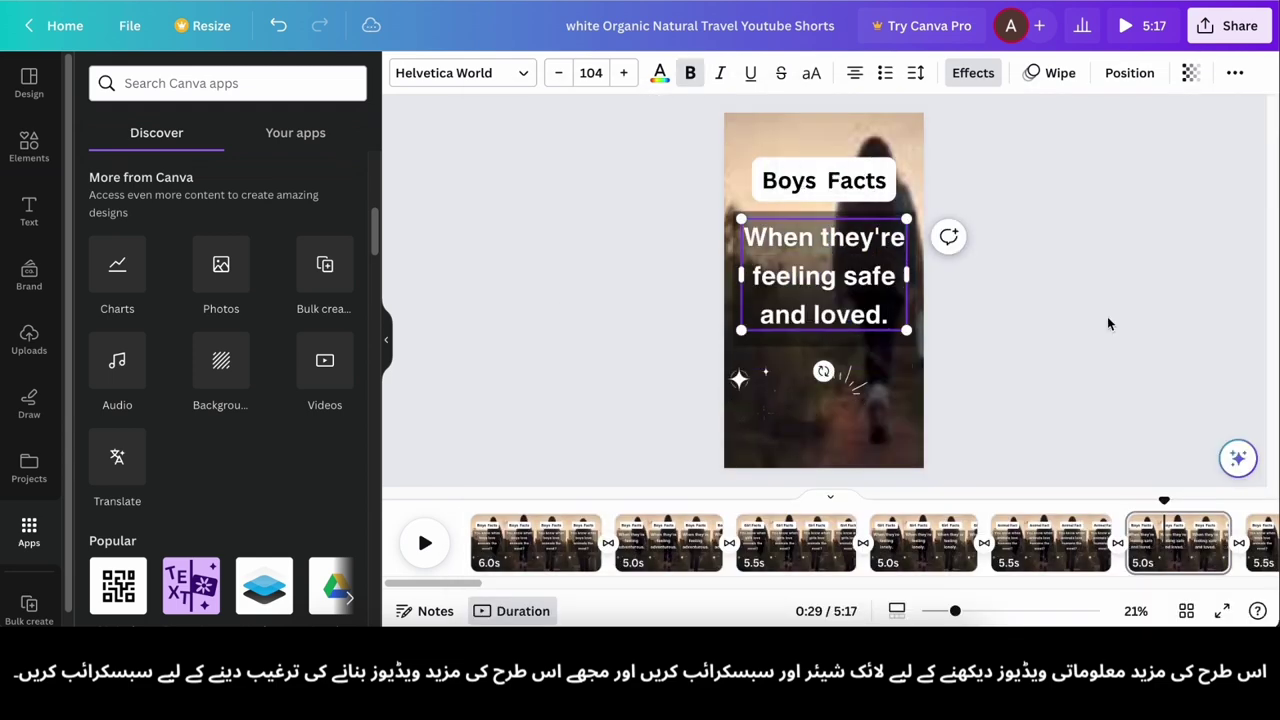
# - Change the sixth page's title to "Animal Fact" and fit it within its white box
pyautogui.click(796, 183)
pyautogui.doubleClick(796, 183)
pyautogui.click(798, 184)
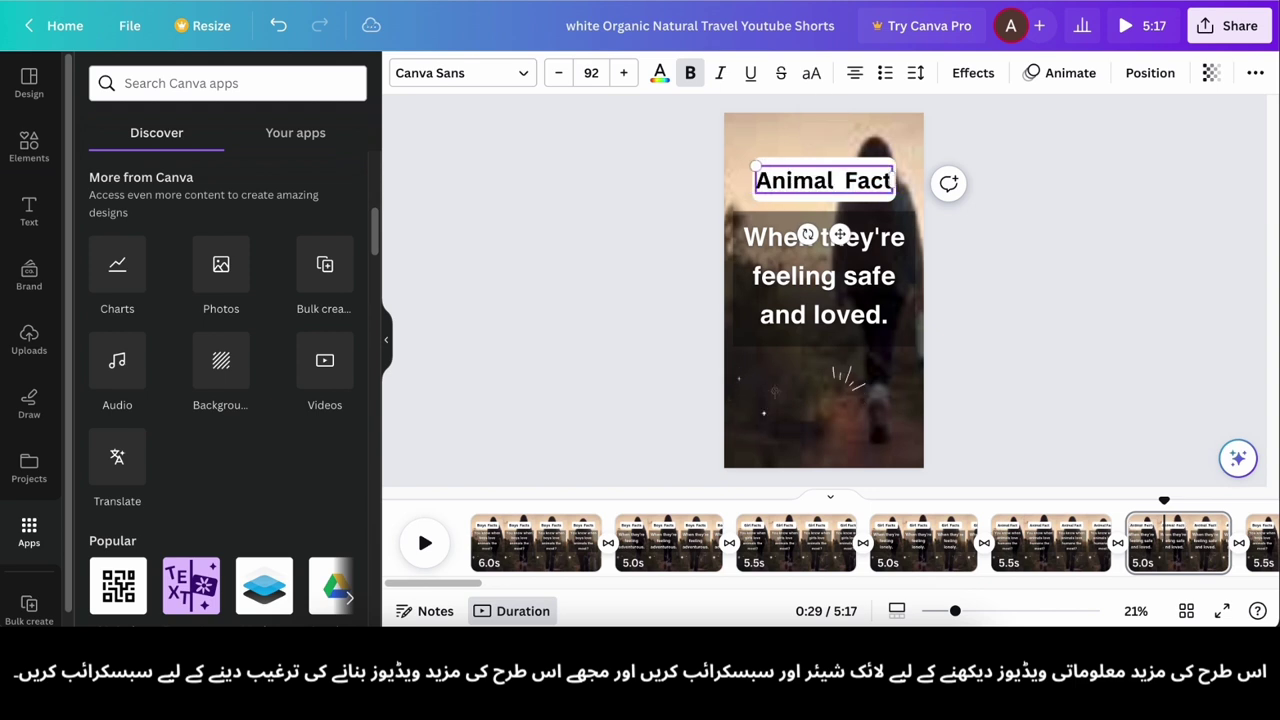
pyautogui.click(928, 200)
pyautogui.click(868, 187)
pyautogui.moveTo(756, 166); pyautogui.dragTo(760, 167)
pyautogui.moveTo(844, 233); pyautogui.dragTo(842, 233)
pyautogui.click(1000, 232)
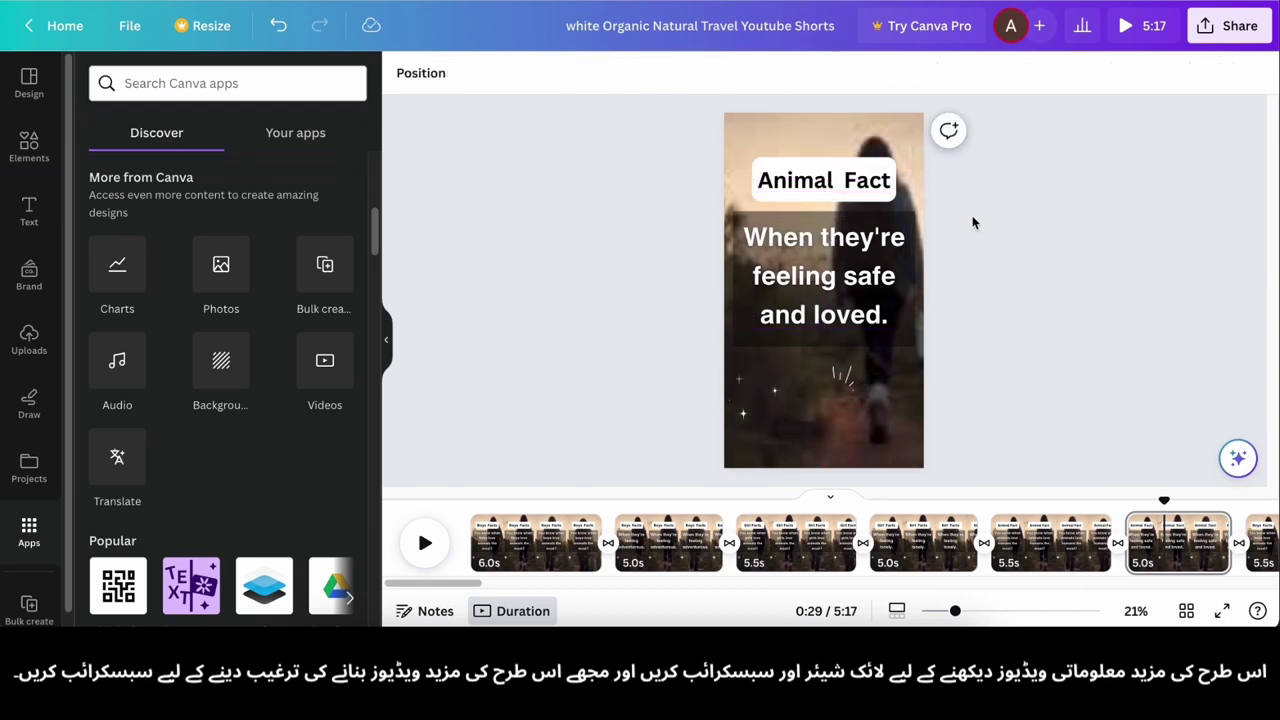
# - Check the titles and body text on the first three pages
pyautogui.hscroll(1, 953, 575)
pyautogui.hscroll(2, 955, 573)
pyautogui.hscroll(-2, 955, 560)
pyautogui.click(571, 551)
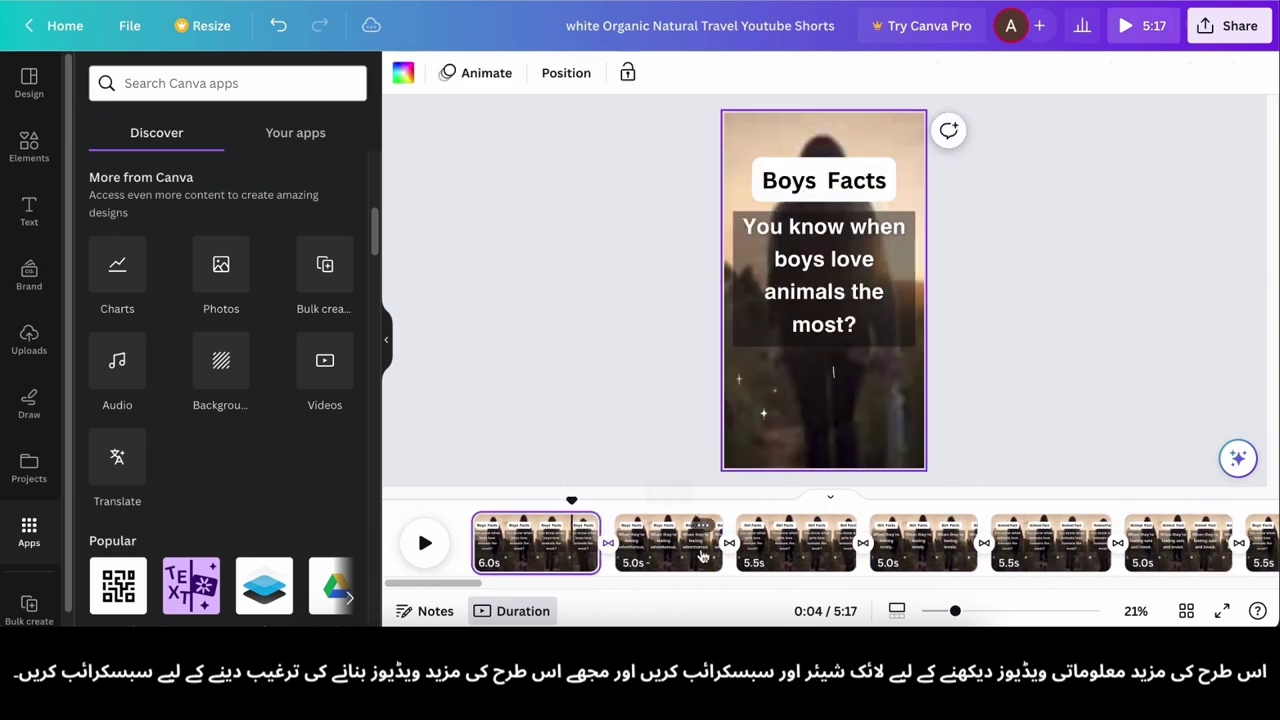
pyautogui.click(672, 555)
pyautogui.click(770, 553)
# - Try to replace the third page with the Beige Light Brown White Quirky Crafter Generic Mobile Video template
pyautogui.click(29, 340)
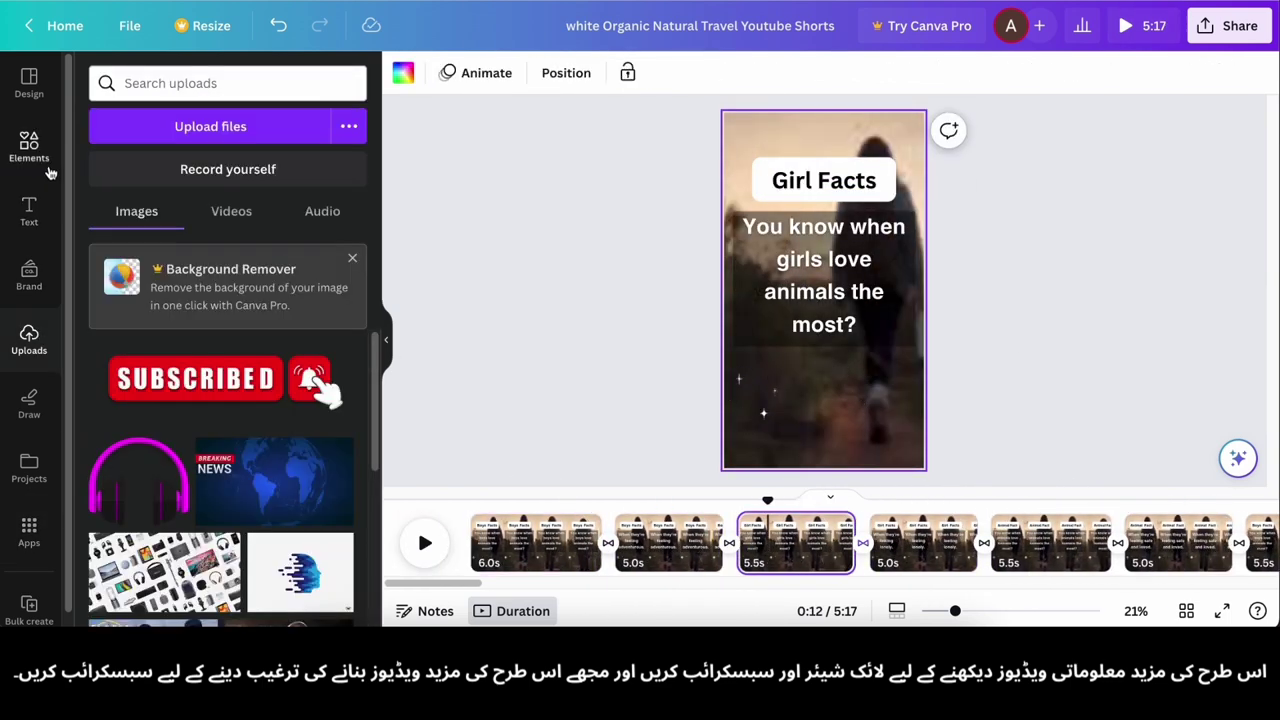
pyautogui.click(18, 76)
pyautogui.click(316, 86)
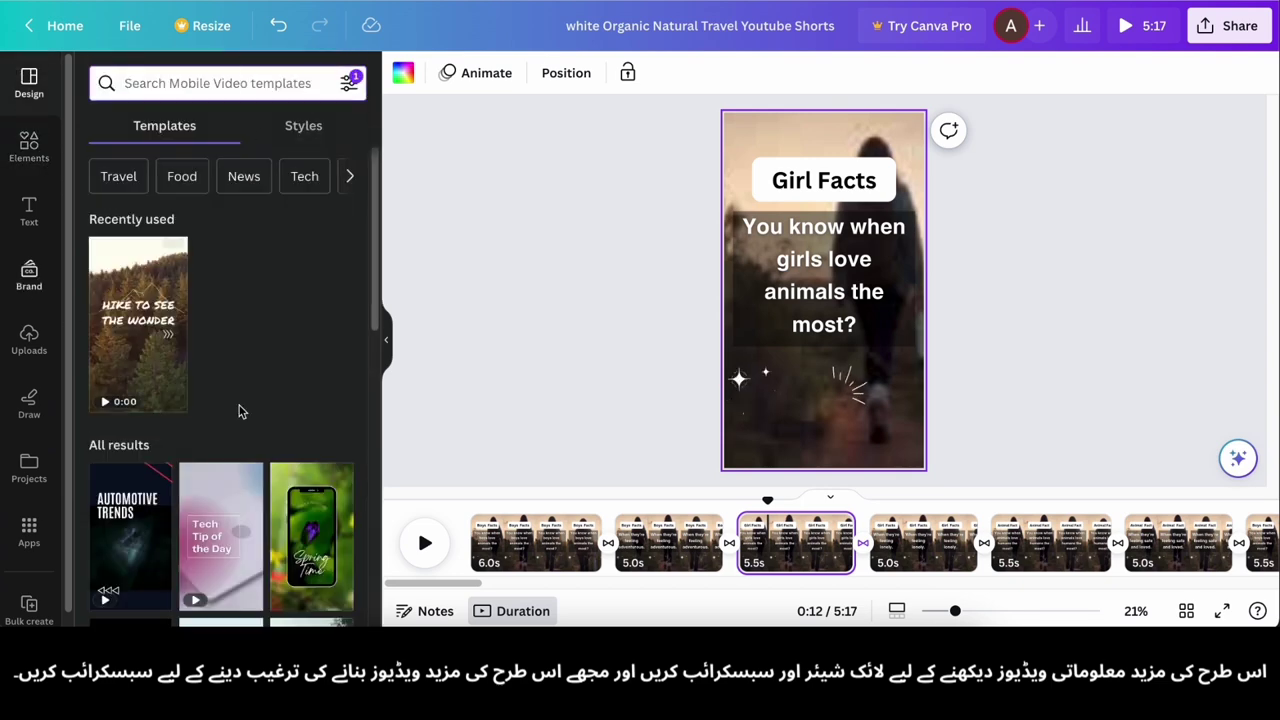
pyautogui.scroll(-5, 240, 411)
pyautogui.scroll(-2, 318, 408)
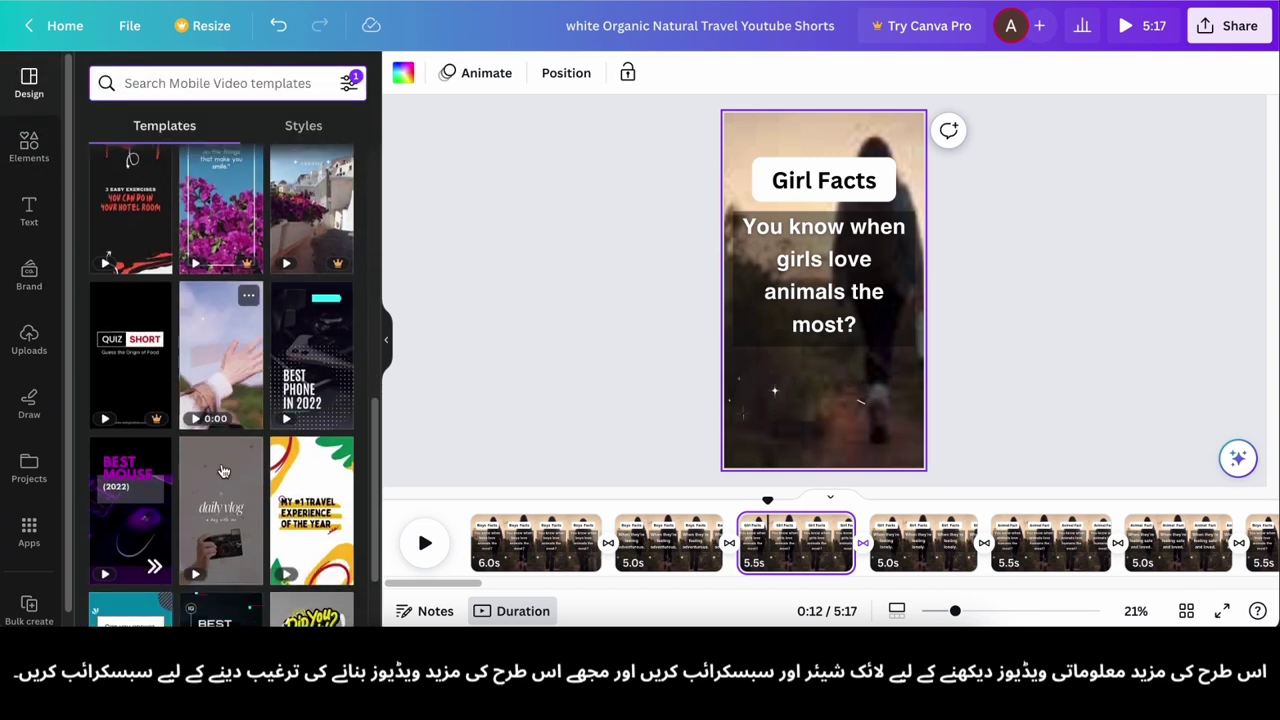
pyautogui.moveTo(220, 345); pyautogui.dragTo(823, 405)
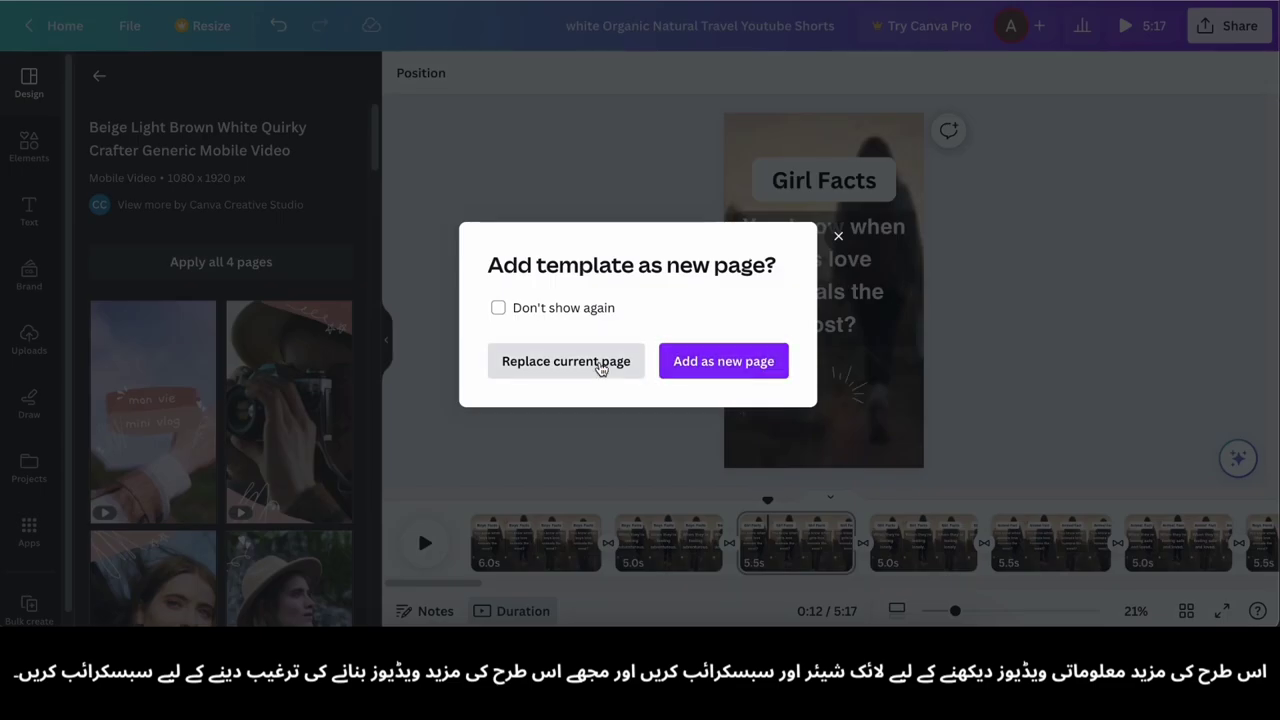
pyautogui.click(600, 362)
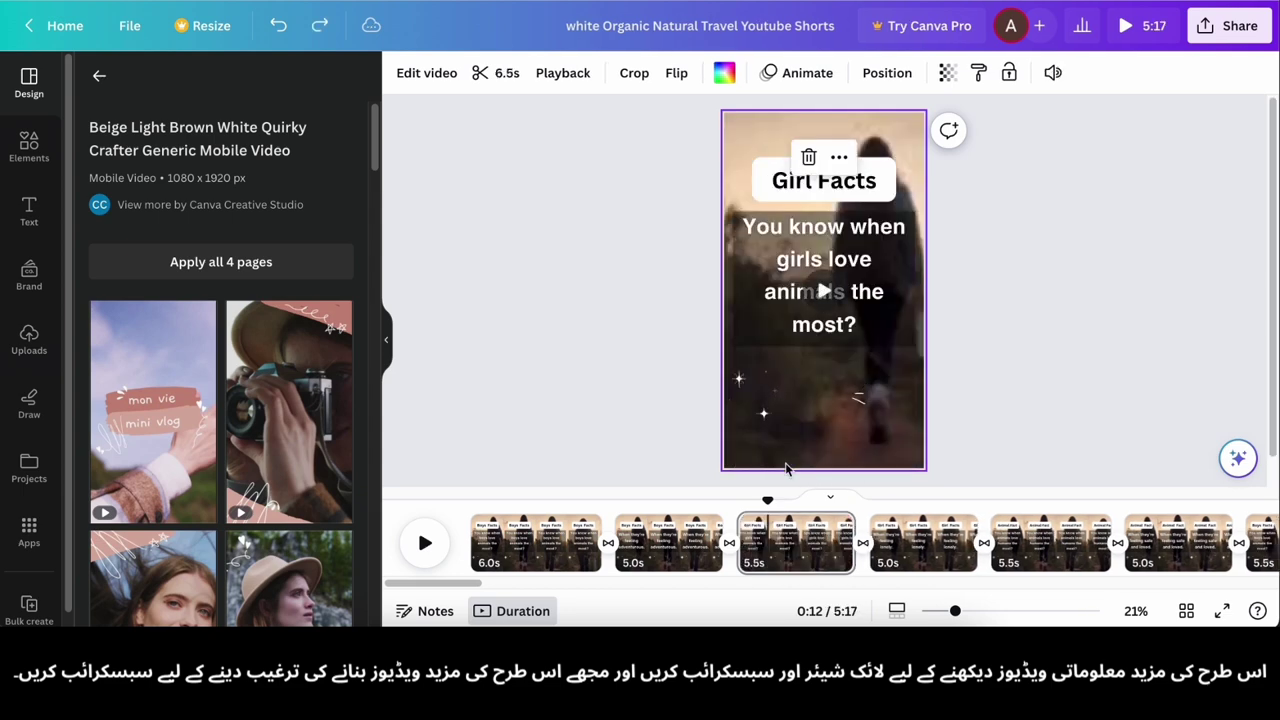
pyautogui.click(287, 408)
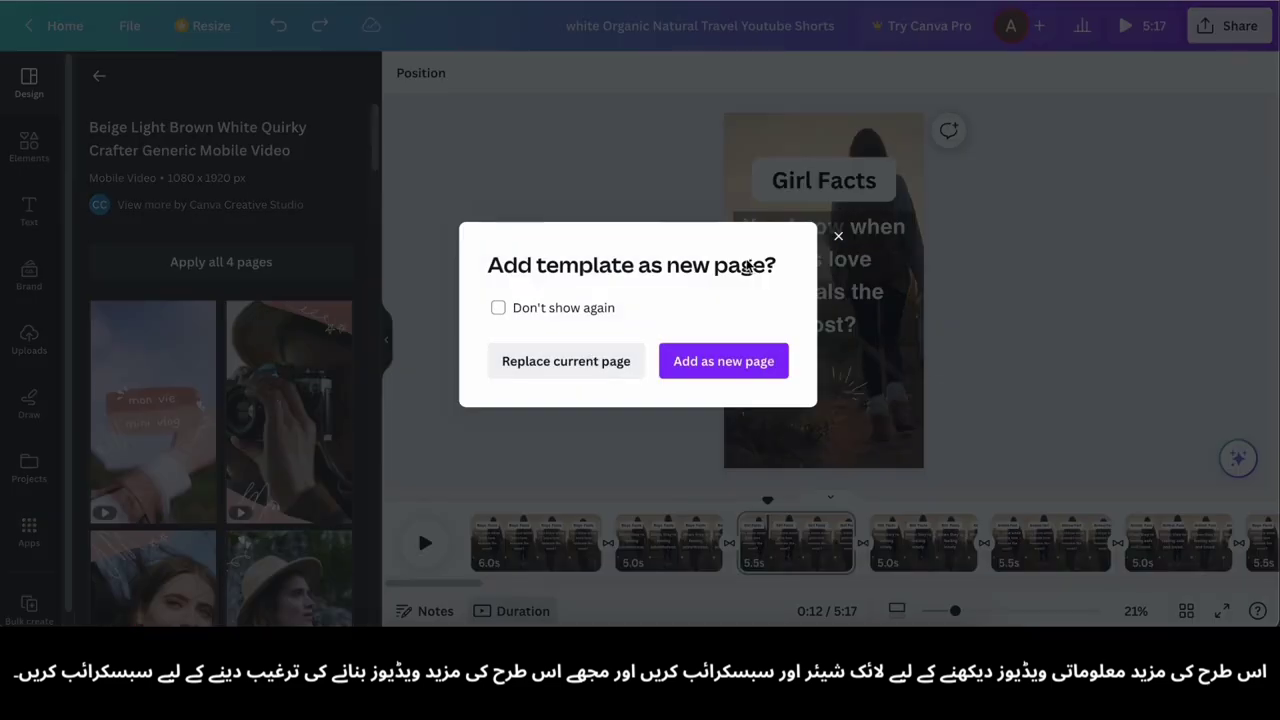
pyautogui.click(838, 238)
# - Review the fourth, fifth and sixth pages for matching titles and answers
pyautogui.click(958, 531)
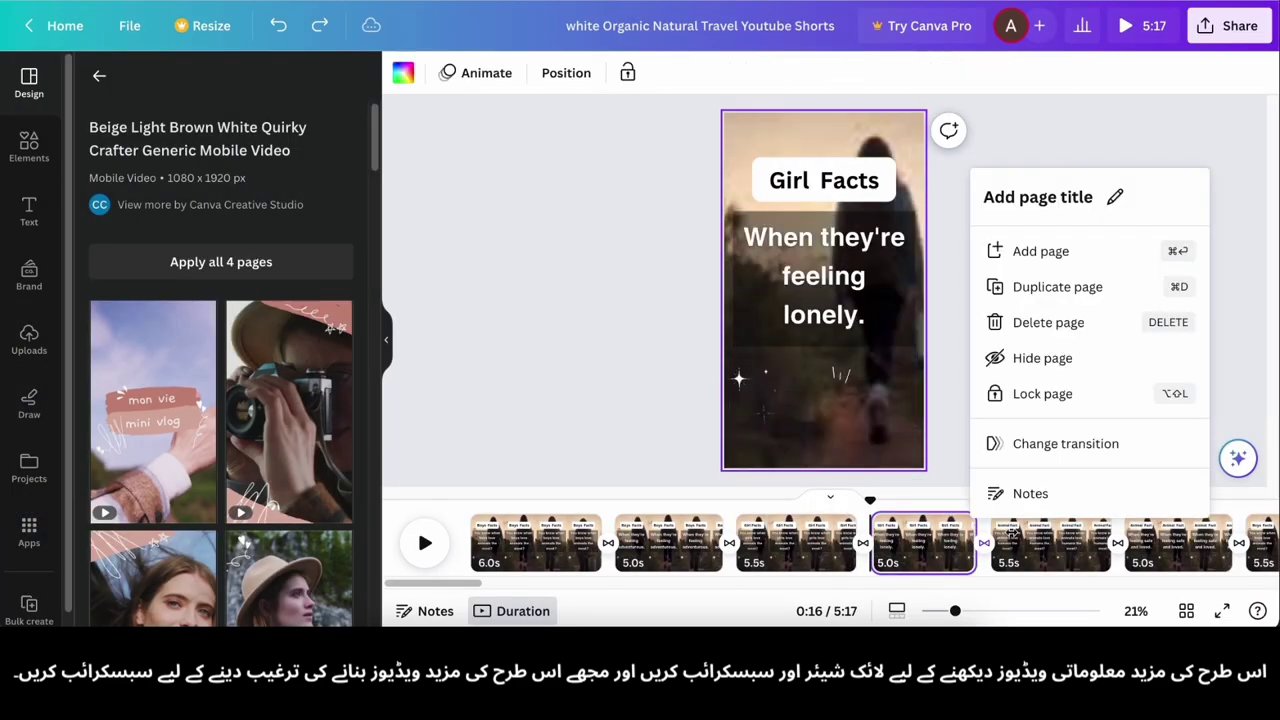
pyautogui.click(1014, 549)
pyautogui.click(895, 555)
pyautogui.click(1085, 562)
pyautogui.hscroll(2, 1129, 556)
pyautogui.click(1028, 550)
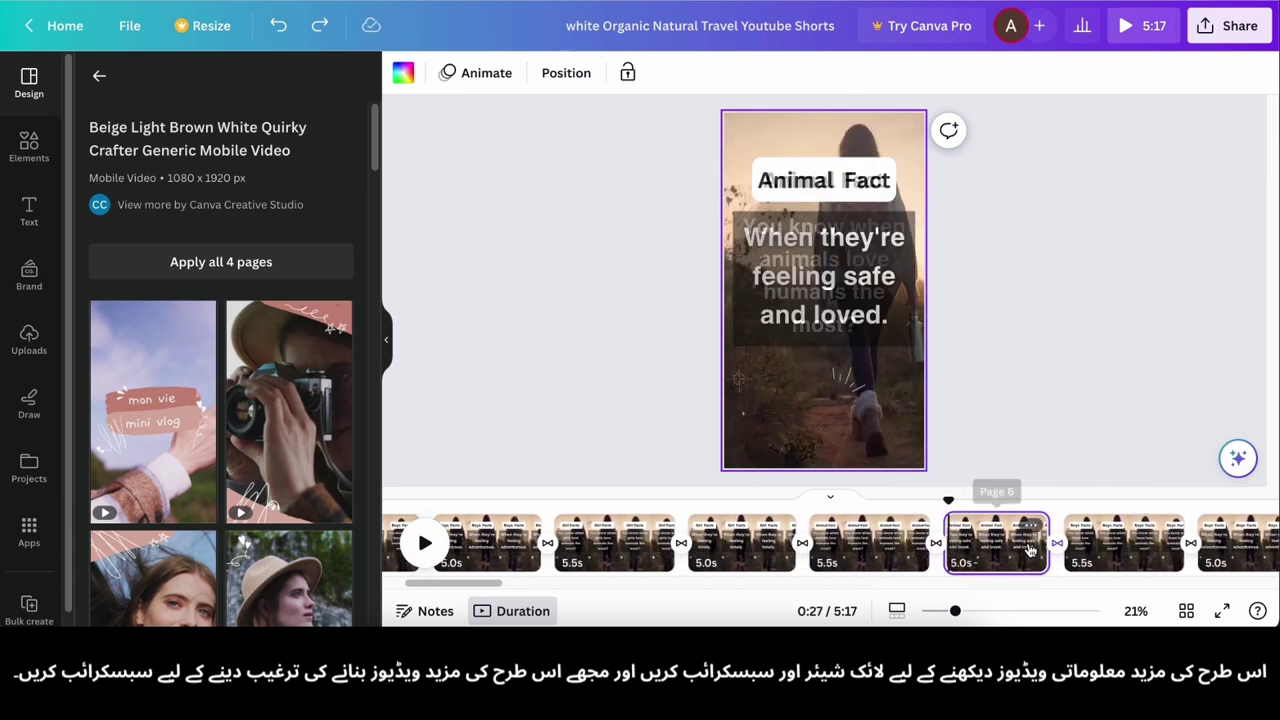
pyautogui.hscroll(1, 1028, 550)
pyautogui.click(838, 541)
# - Play a preview of the video from the first page
pyautogui.hscroll(-2, 1027, 545)
pyautogui.click(422, 540)
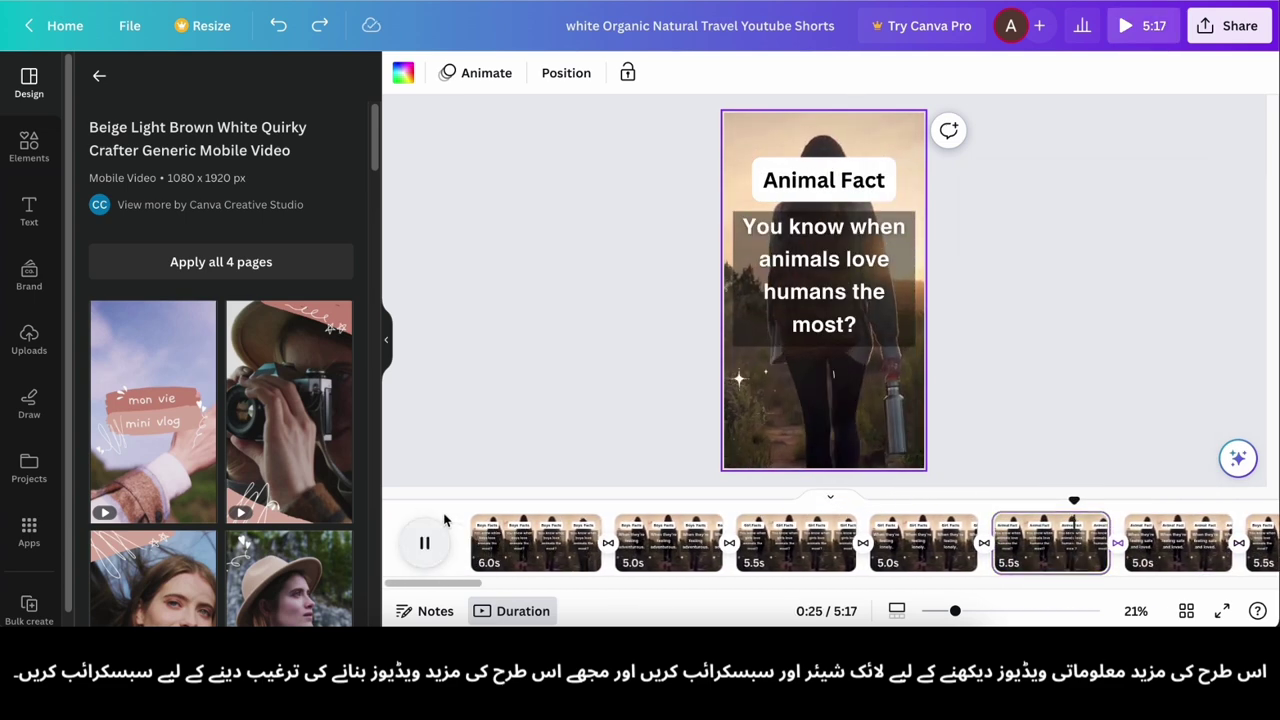
pyautogui.click(424, 543)
pyautogui.click(426, 543)
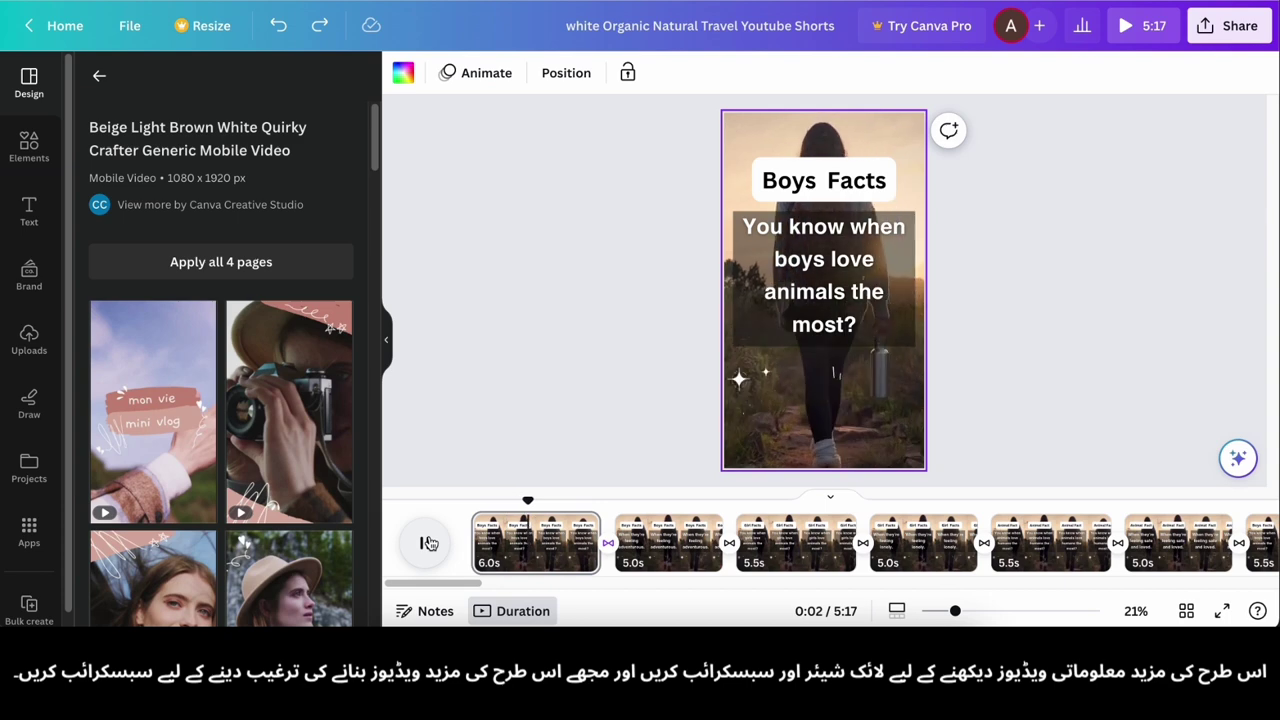